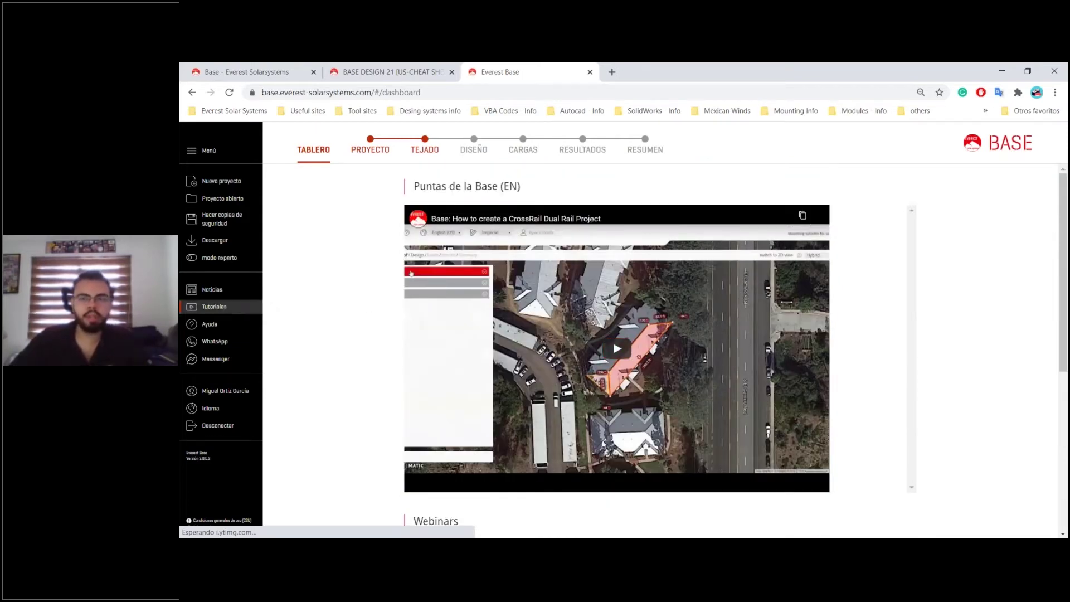
# - Browse the help index, view the coefficient of friction determination video page, and close the help
pyautogui.click(233, 329)
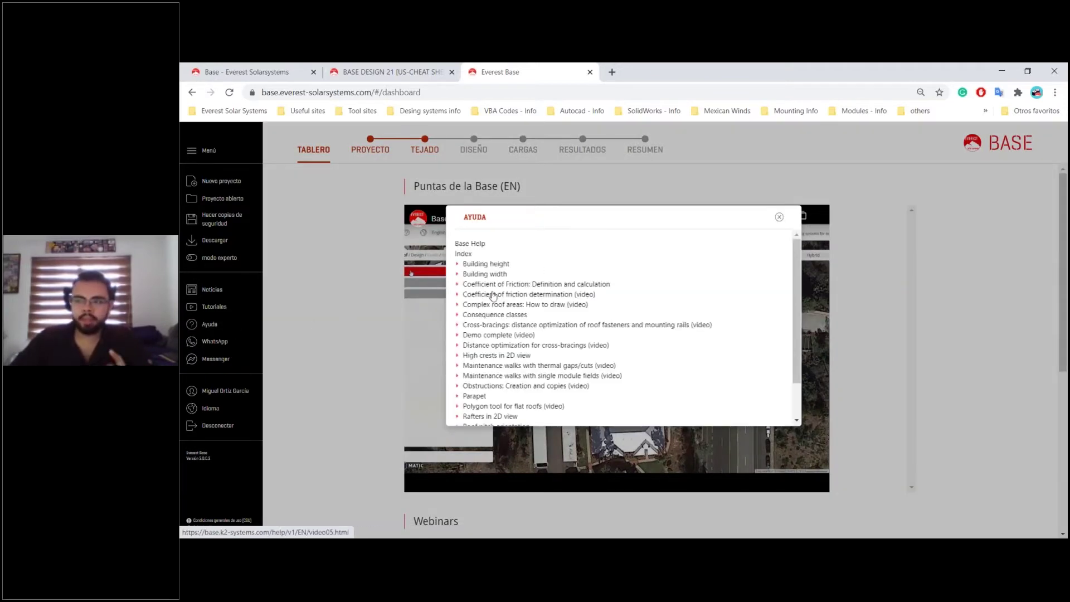
pyautogui.click(472, 265)
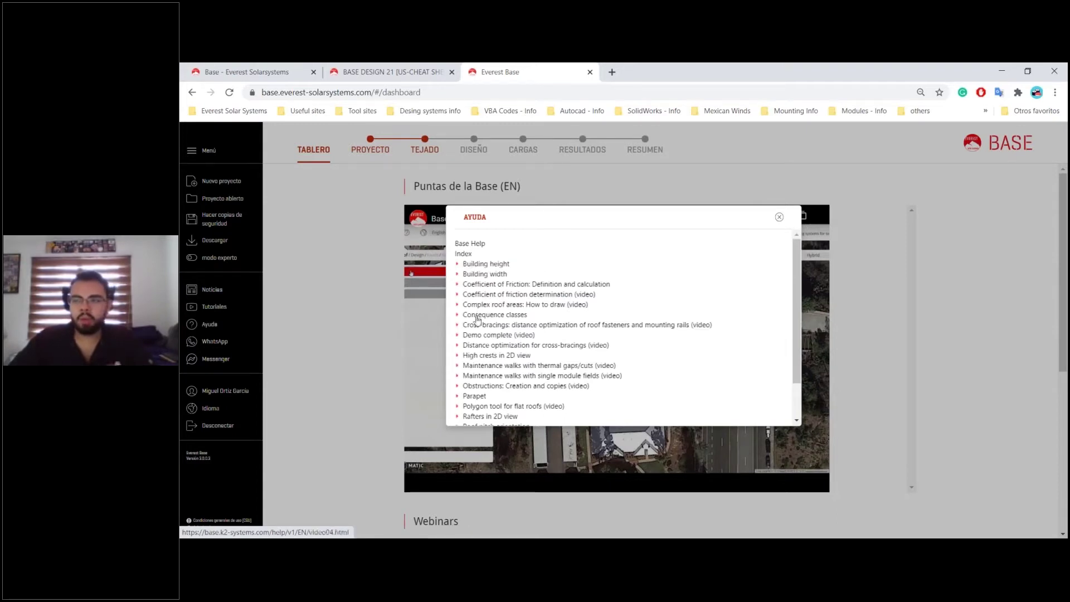
pyautogui.scroll(-2, 473, 312)
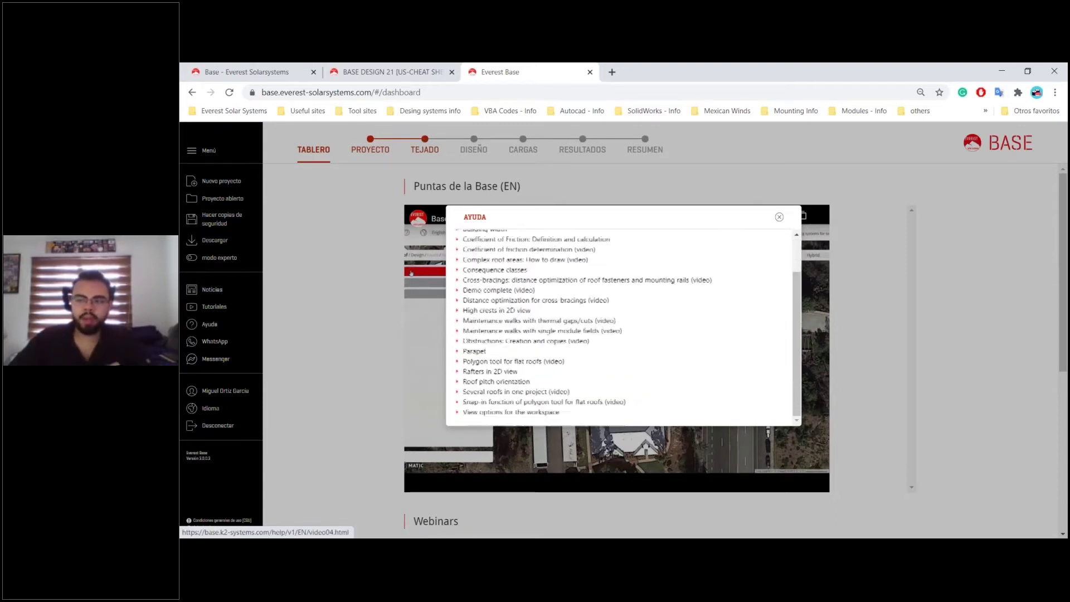
pyautogui.click(477, 303)
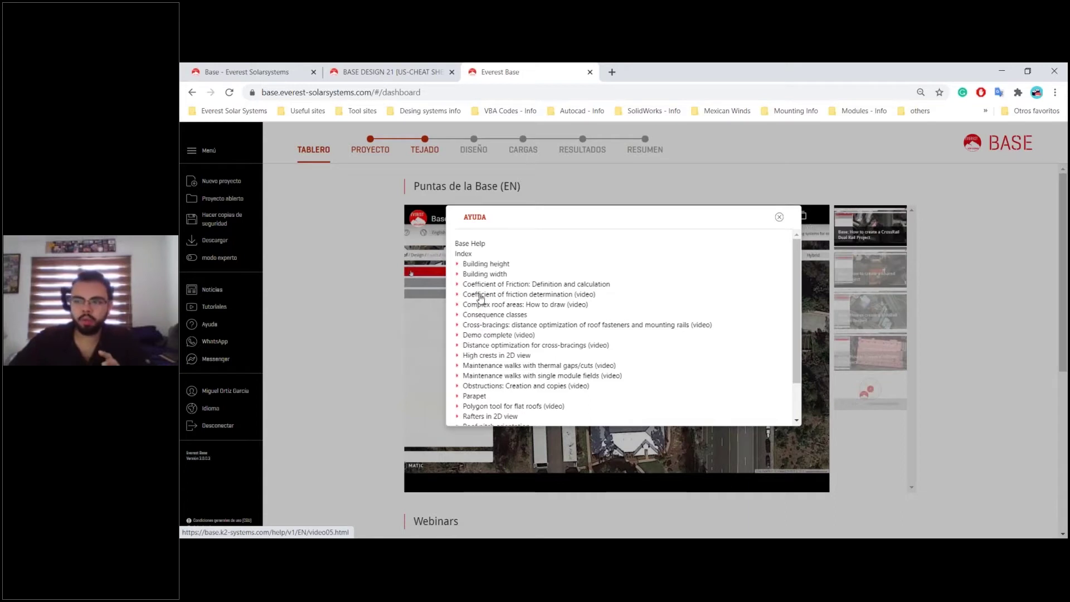
pyautogui.click(480, 296)
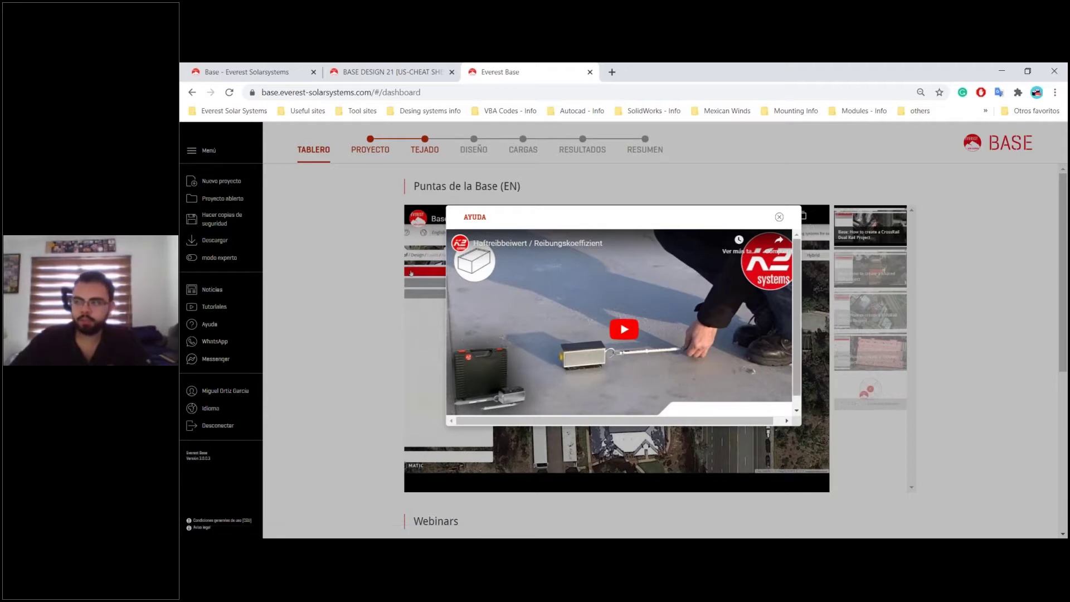
pyautogui.click(779, 218)
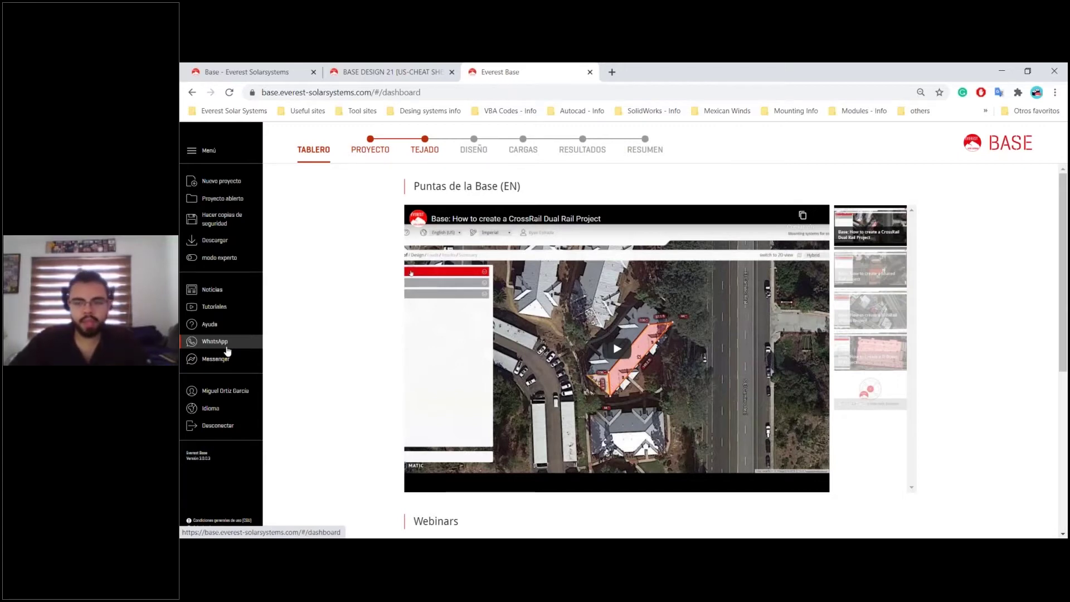
# - Examine the available default languages and default units in the user profile settings
pyautogui.click(211, 411)
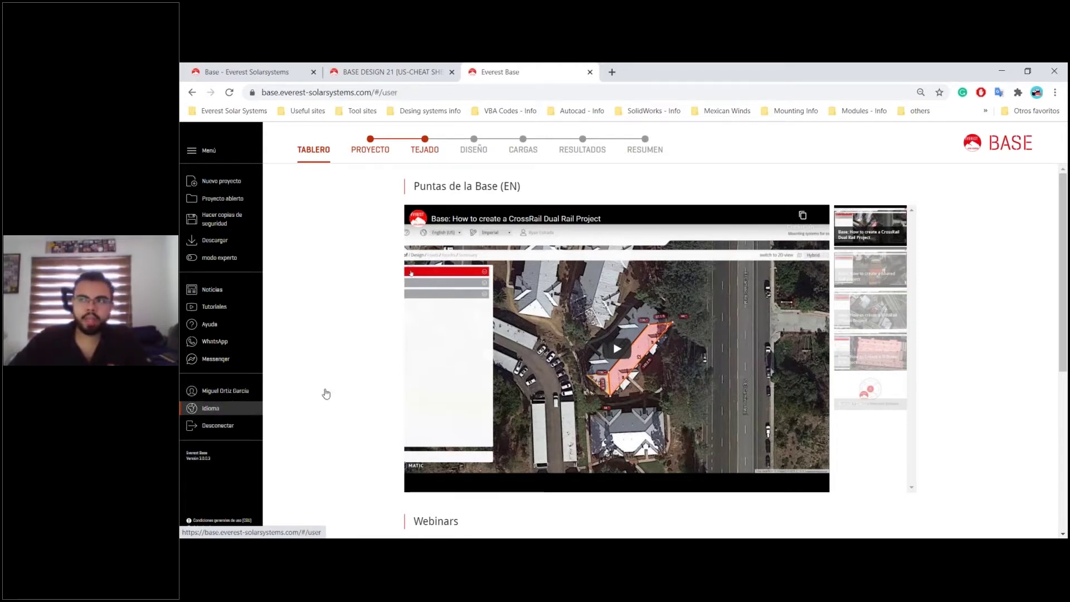
pyautogui.click(522, 232)
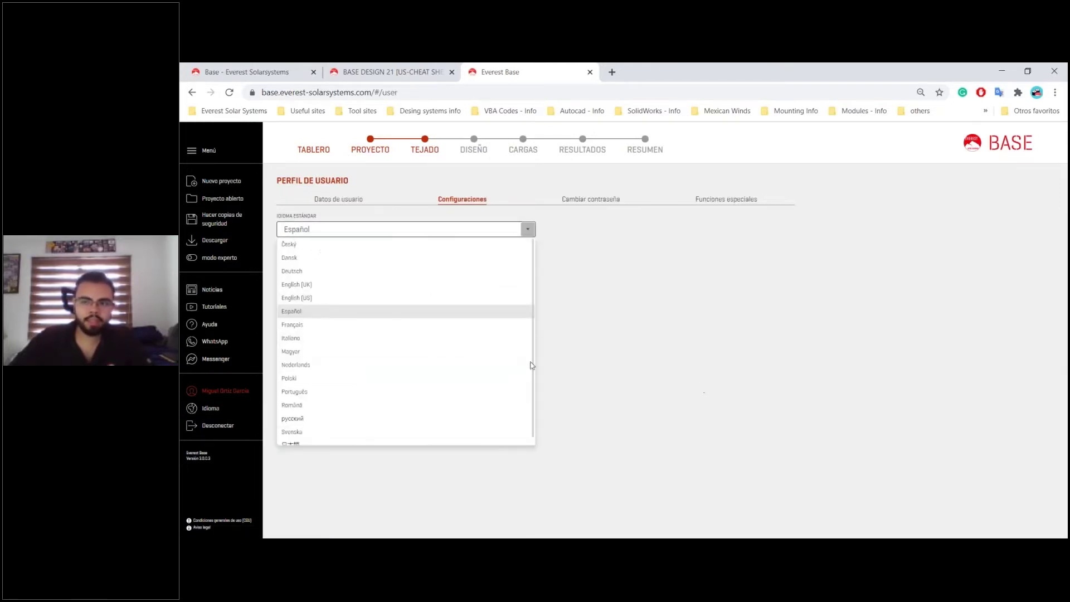
pyautogui.click(583, 342)
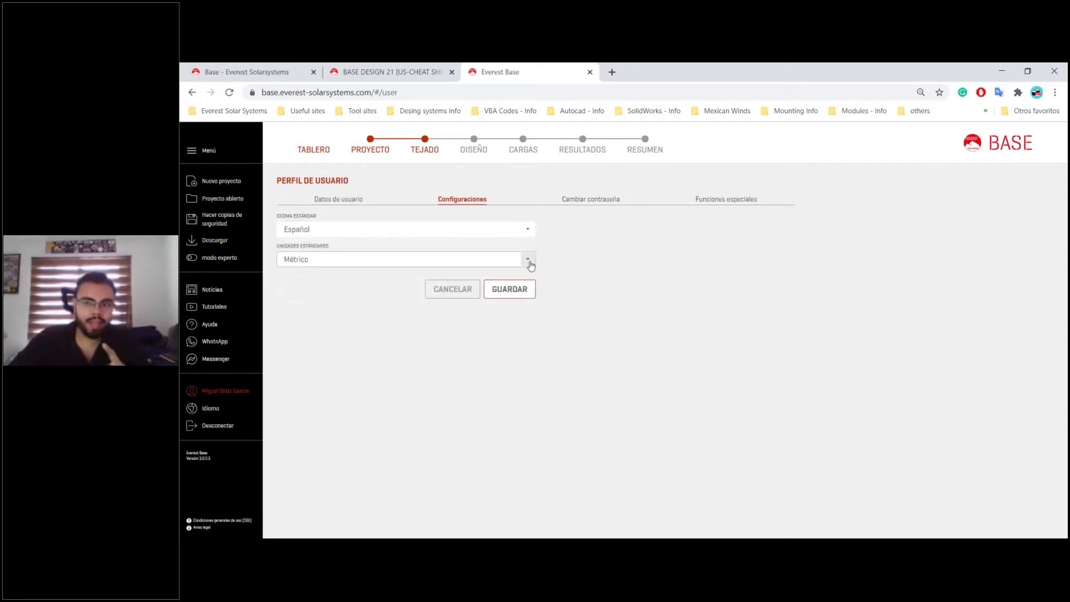
pyautogui.click(529, 263)
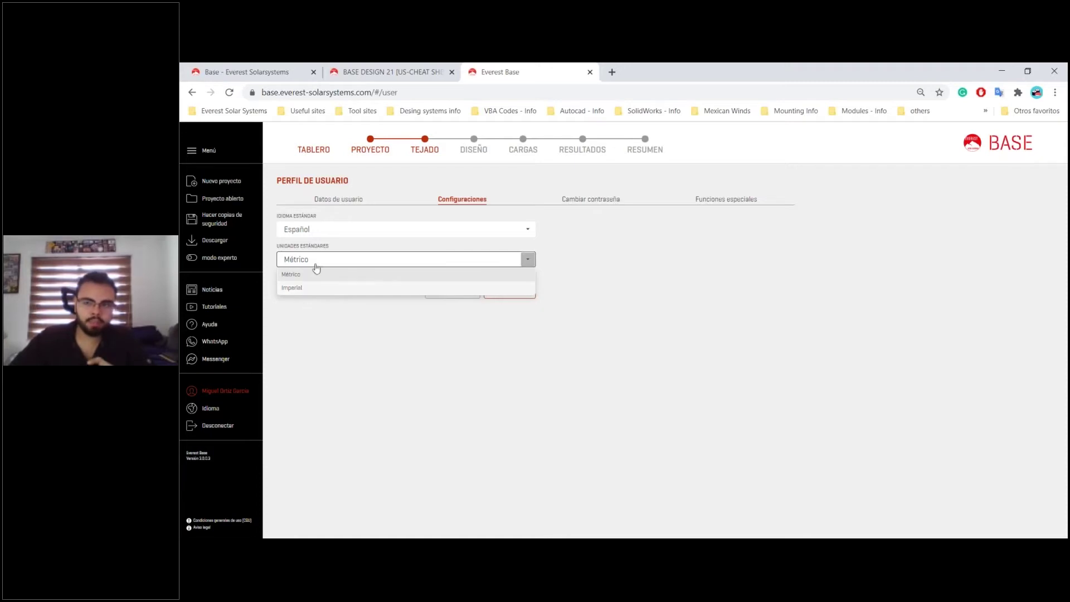
pyautogui.click(331, 360)
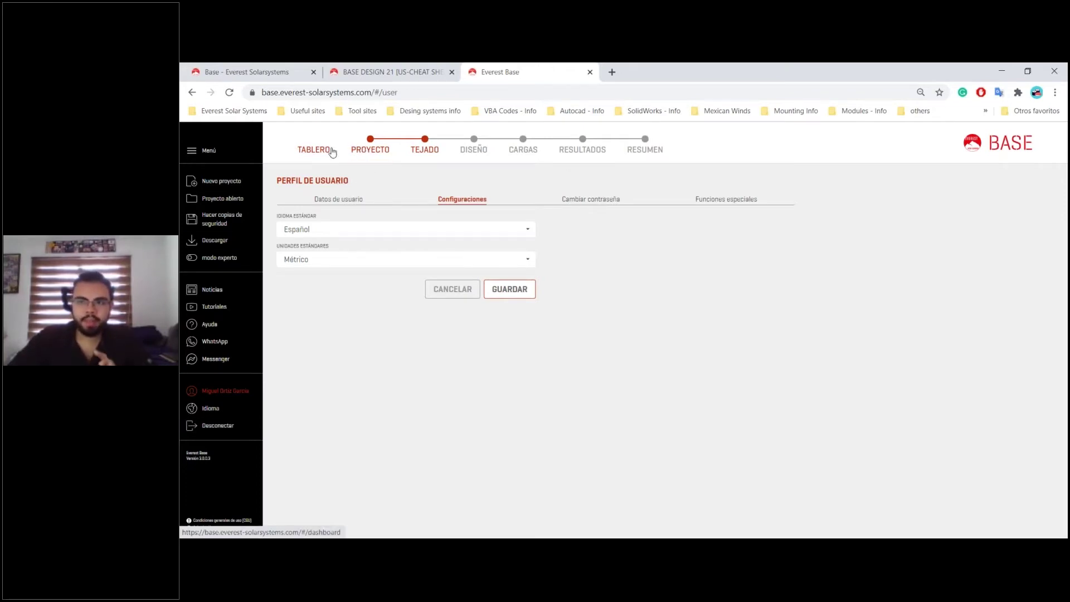
# - Create a new project and accept discarding the current project's unsaved data
pyautogui.click(233, 187)
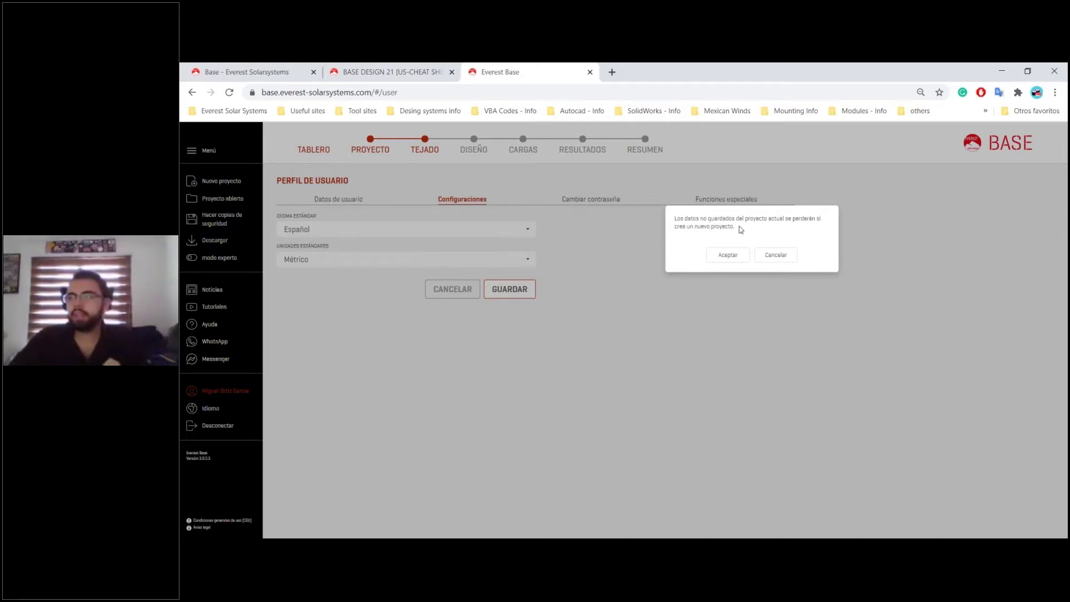
pyautogui.click(728, 255)
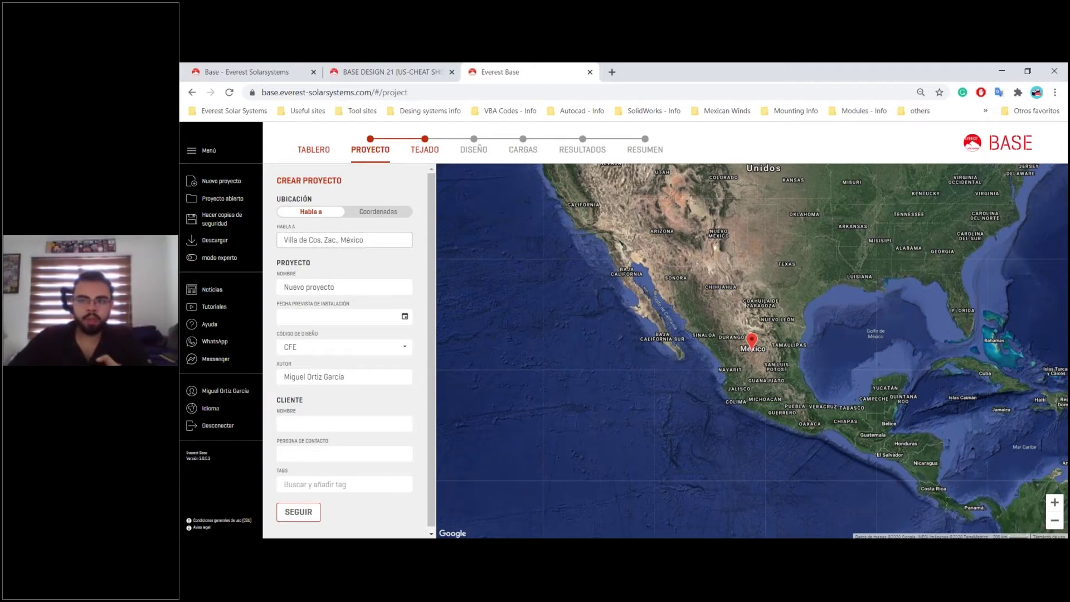
# - Search the project address for "everest so" and choose the Everest Solar Systems S. de R.L. de C.V. suggestion
pyautogui.tripleClick(345, 240)
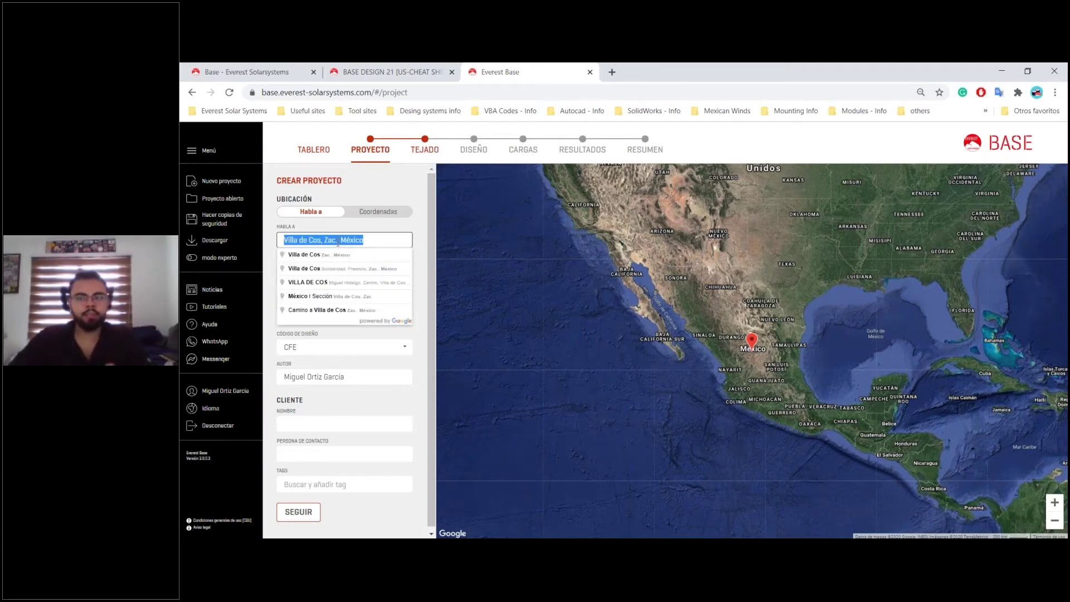
pyautogui.write('everest')
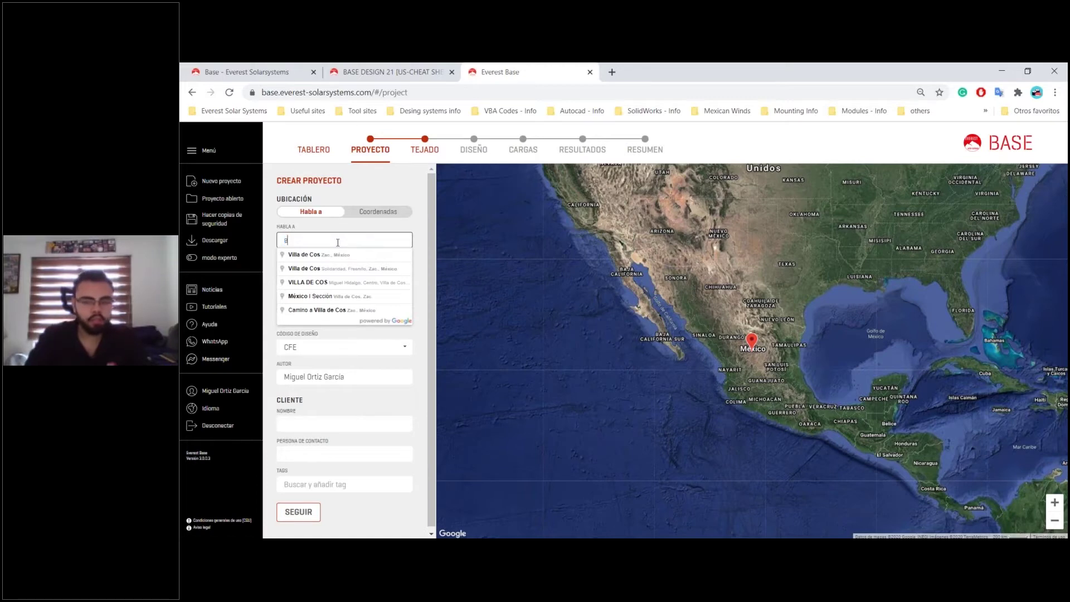
pyautogui.write(' so')
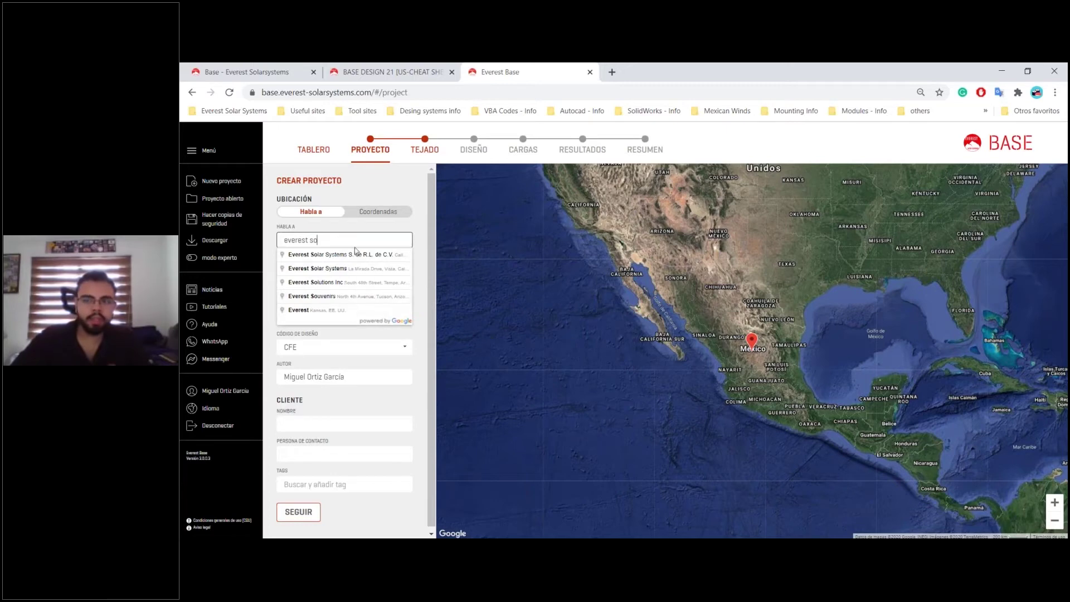
pyautogui.click(354, 260)
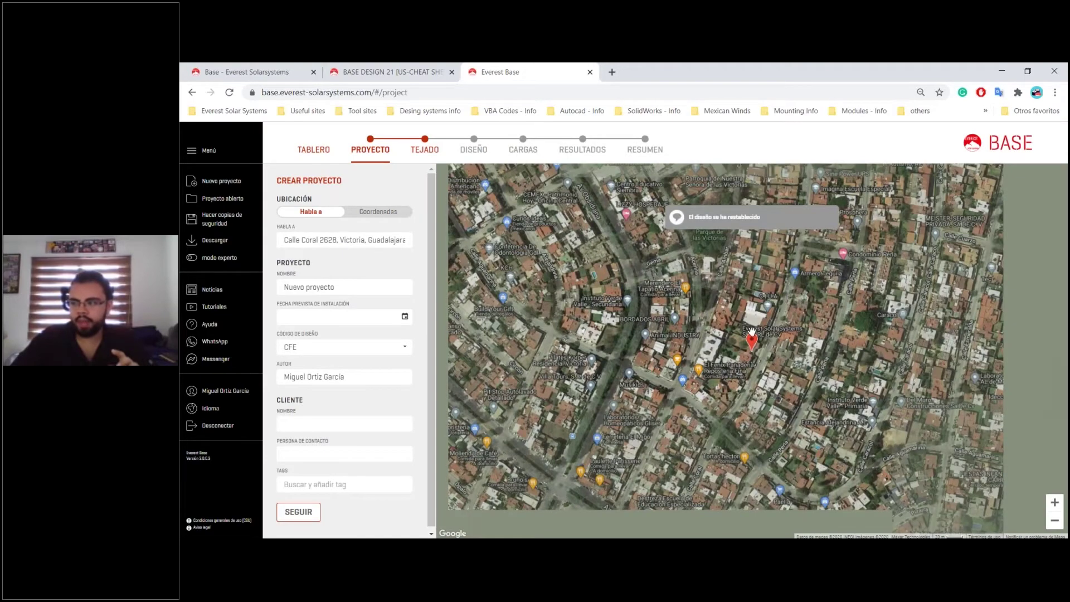
pyautogui.scroll(2, 752, 332)
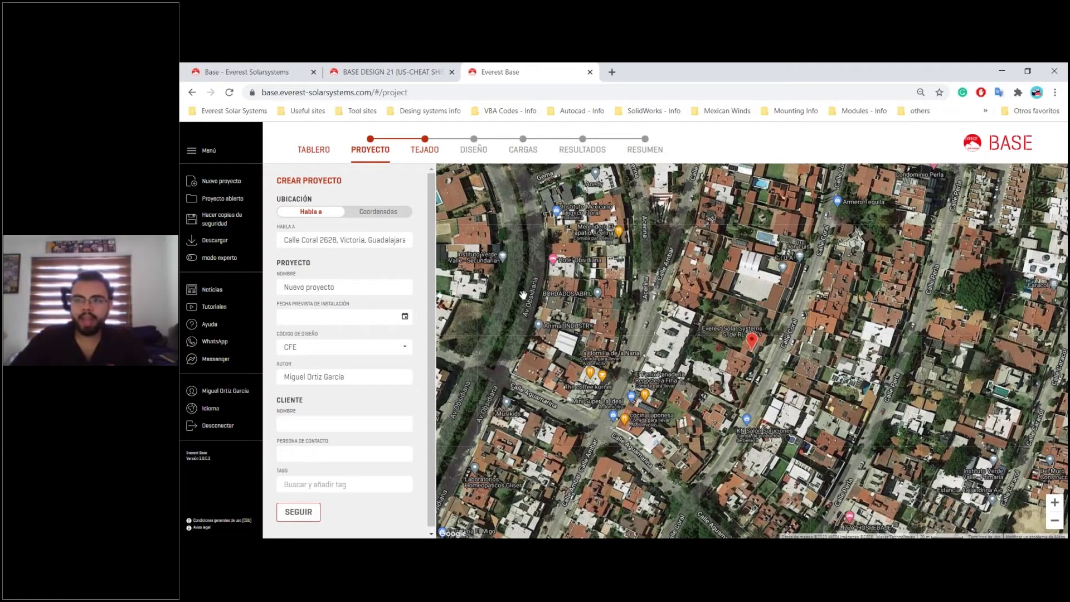
# - Switch the location to coordinates and place the project marker on the Chihuahua plaza beside Av. Prol. Teófilo Borunda, at 28,598298° and -106,127336°
pyautogui.click(371, 216)
pyautogui.scroll(-3, 678, 330)
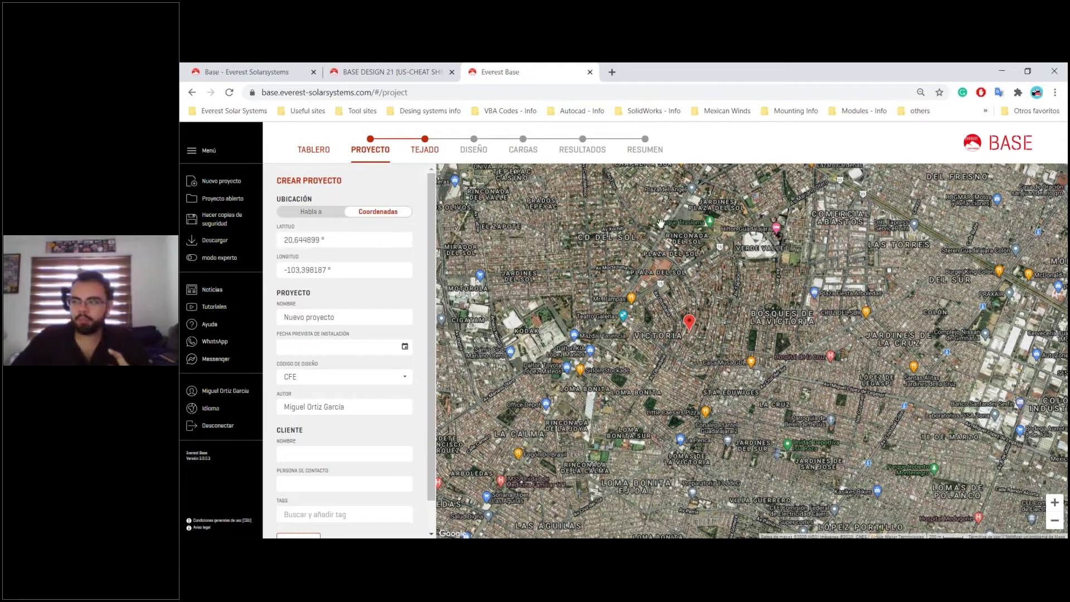
pyautogui.scroll(-5, 679, 352)
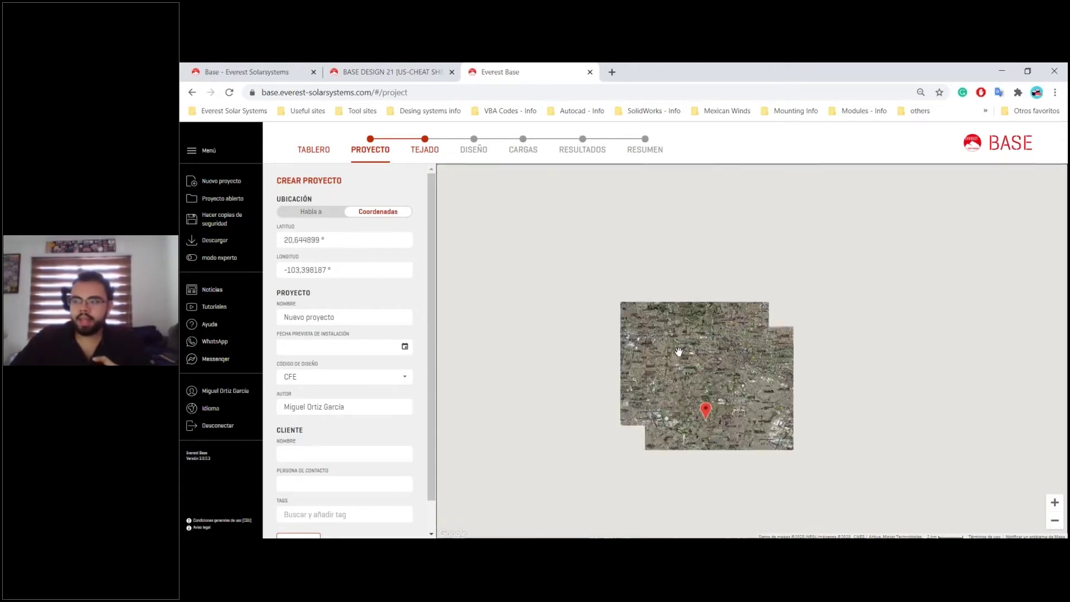
pyautogui.scroll(-4, 679, 353)
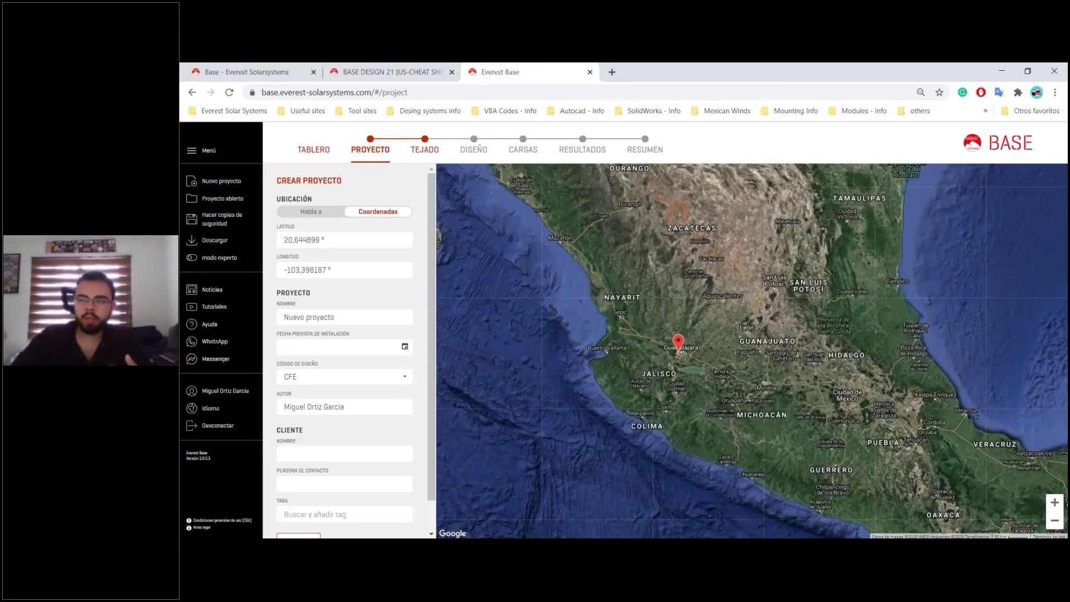
pyautogui.scroll(2, 690, 317)
pyautogui.moveTo(690, 316); pyautogui.dragTo(747, 393)
pyautogui.scroll(3, 719, 282)
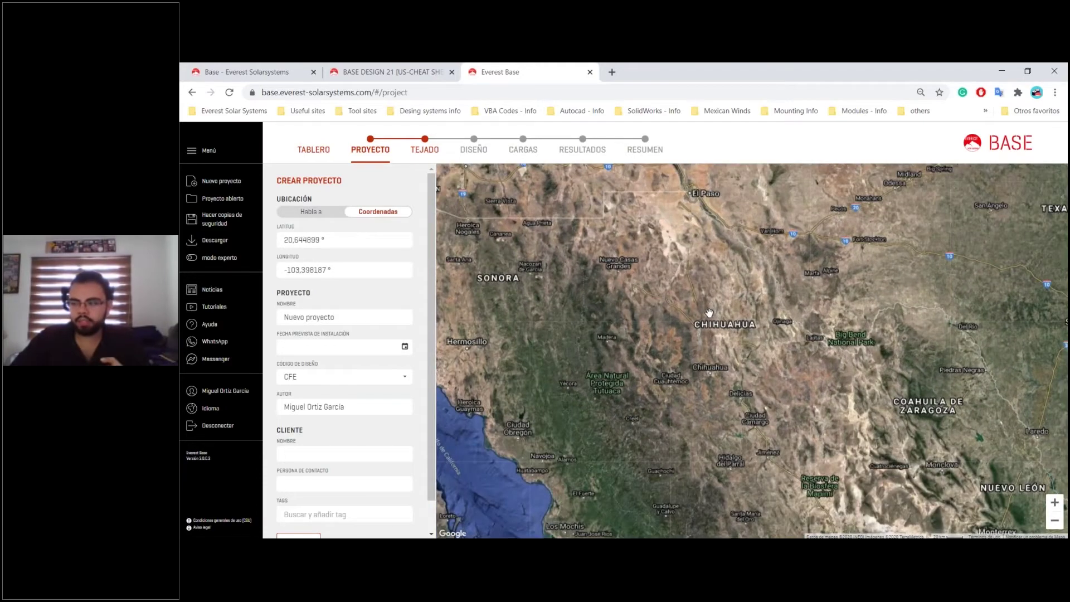
pyautogui.moveTo(723, 528); pyautogui.dragTo(701, 359)
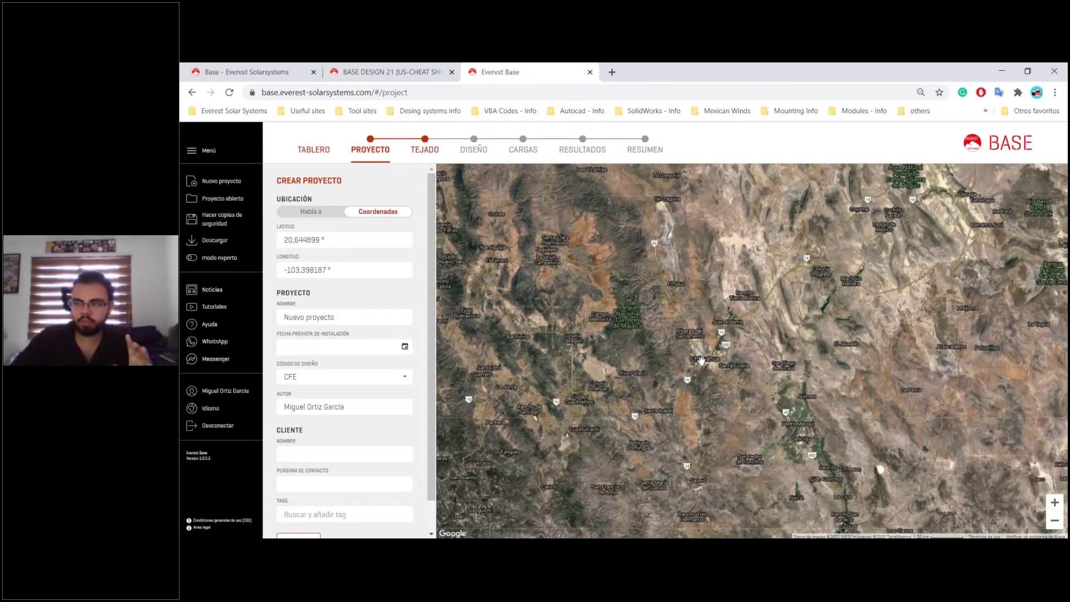
pyautogui.scroll(3, 703, 357)
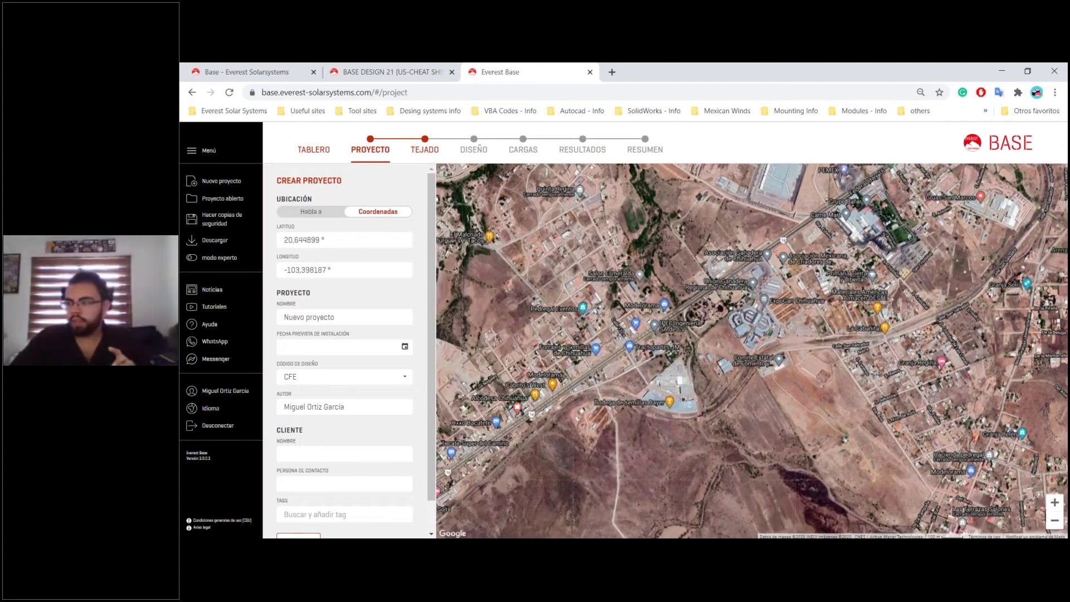
pyautogui.moveTo(894, 268); pyautogui.dragTo(784, 349)
pyautogui.scroll(-1, 784, 348)
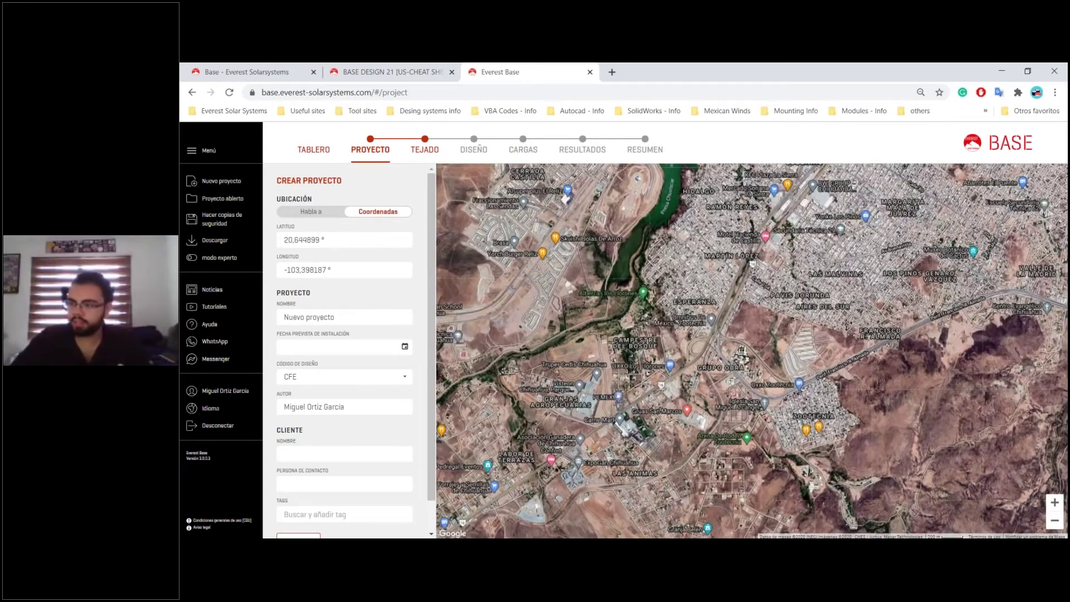
pyautogui.moveTo(543, 254); pyautogui.dragTo(633, 392)
pyautogui.scroll(1, 632, 391)
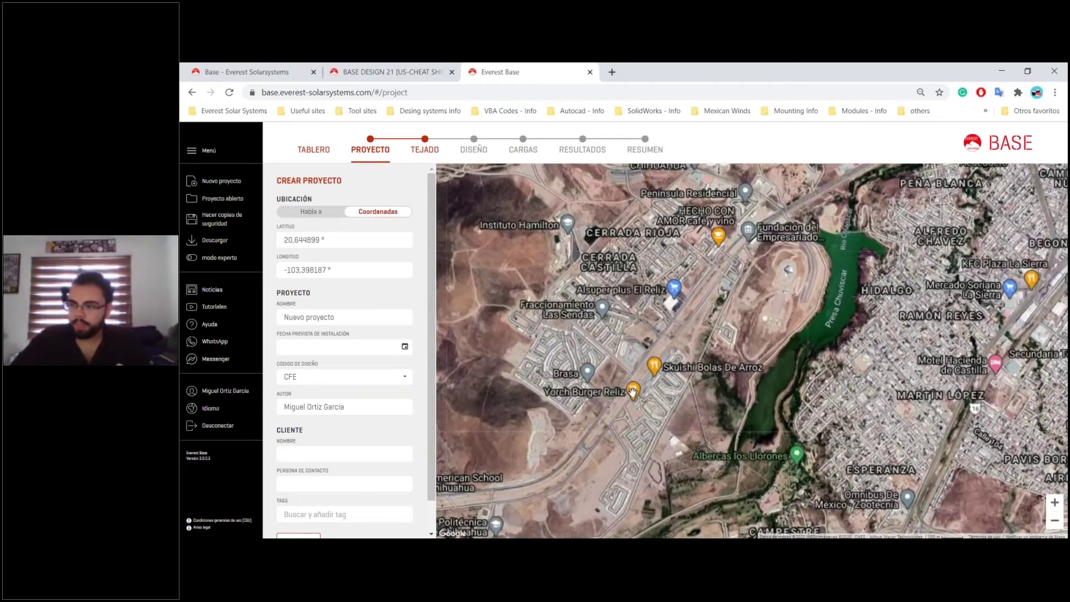
pyautogui.scroll(3, 632, 392)
pyautogui.scroll(-2, 733, 413)
pyautogui.scroll(1, 733, 414)
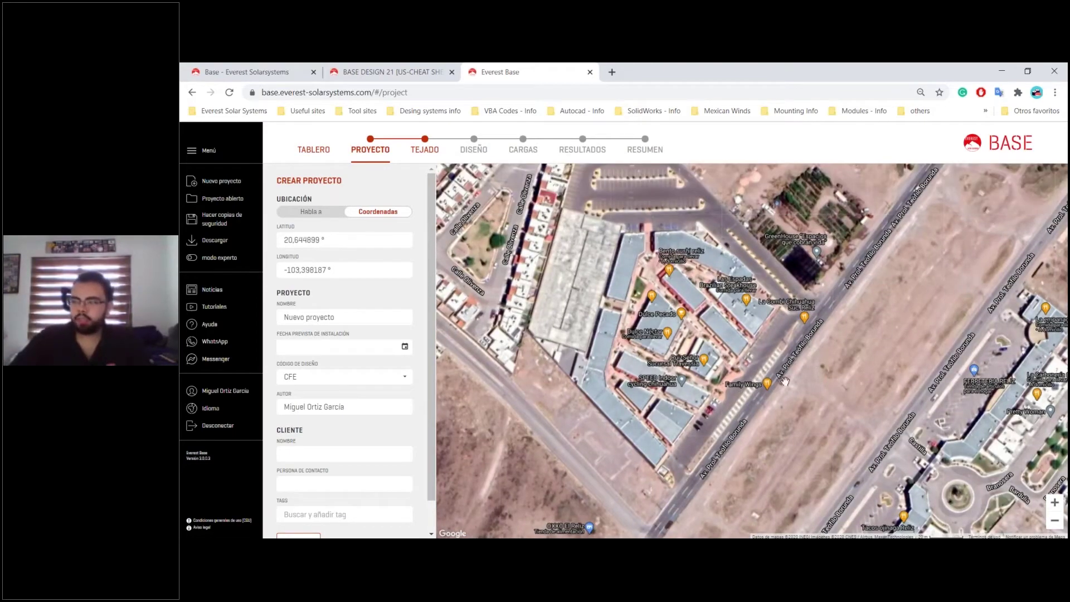
pyautogui.moveTo(797, 351); pyautogui.dragTo(778, 358)
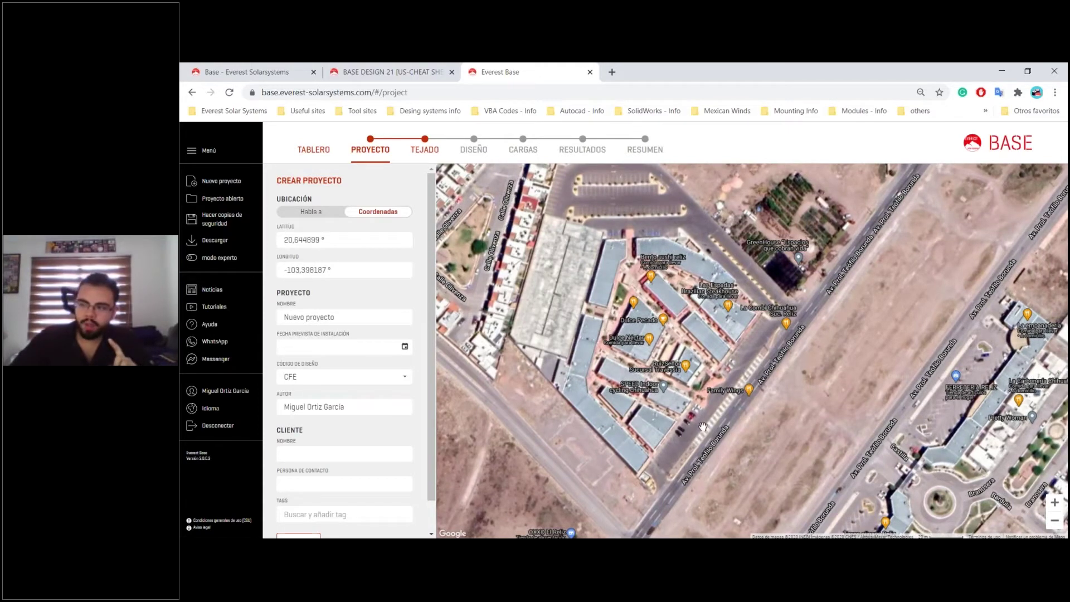
pyautogui.click(688, 348)
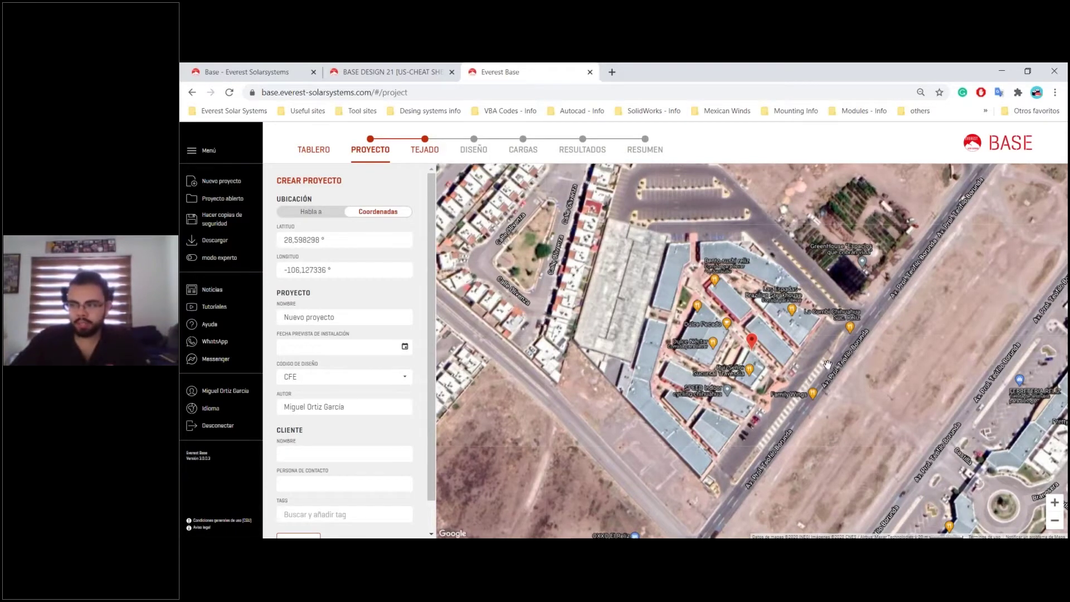
# - Inspect the roofs around the marker and check the location's address and its coordinates
pyautogui.moveTo(827, 365); pyautogui.dragTo(777, 305)
pyautogui.scroll(2, 691, 232)
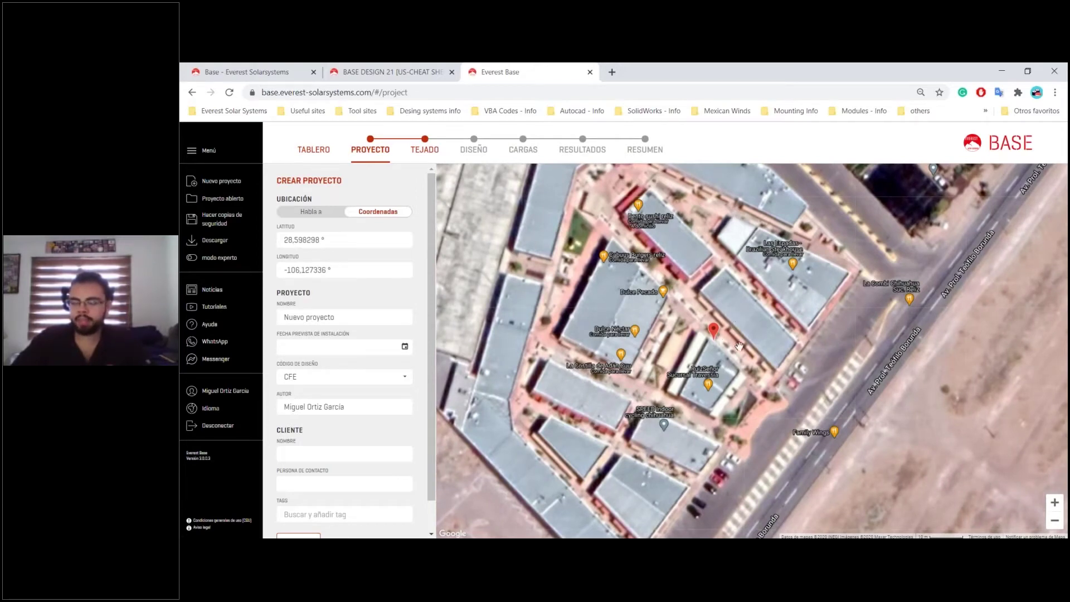
pyautogui.moveTo(770, 342); pyautogui.dragTo(726, 328)
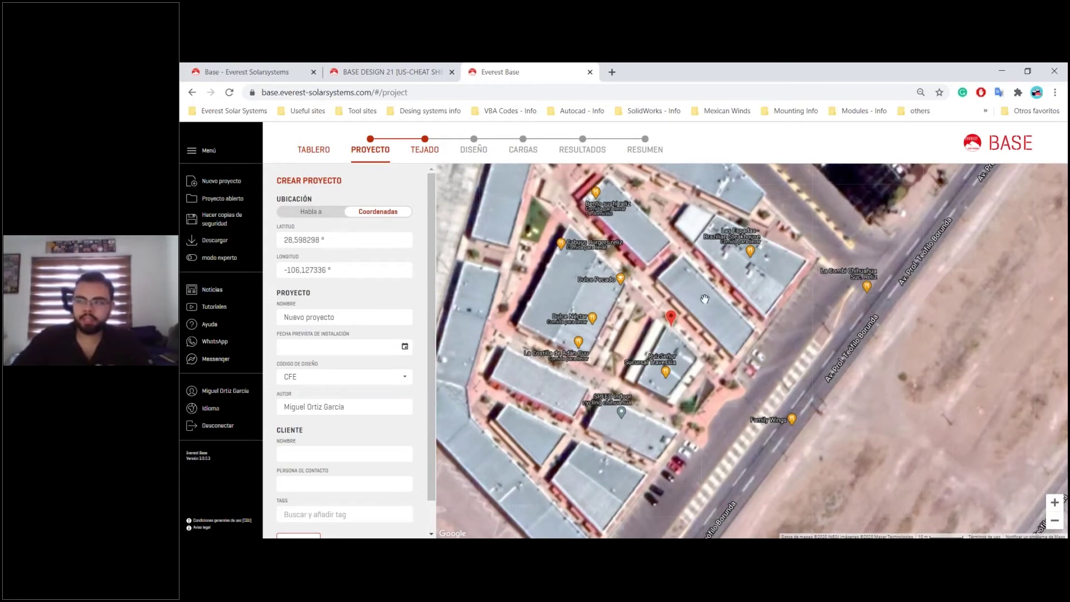
pyautogui.click(313, 211)
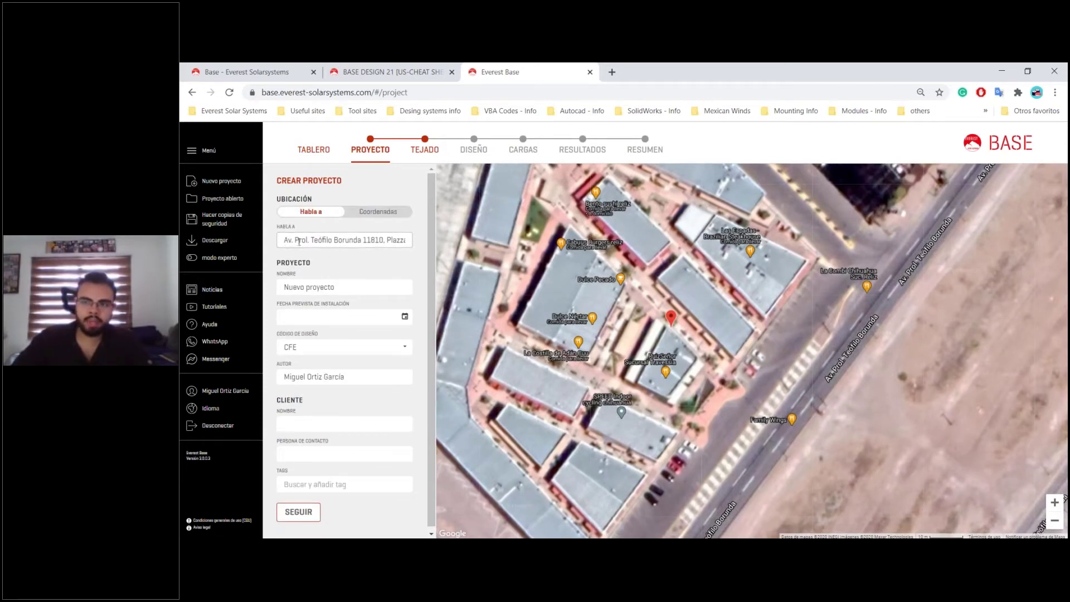
pyautogui.click(378, 212)
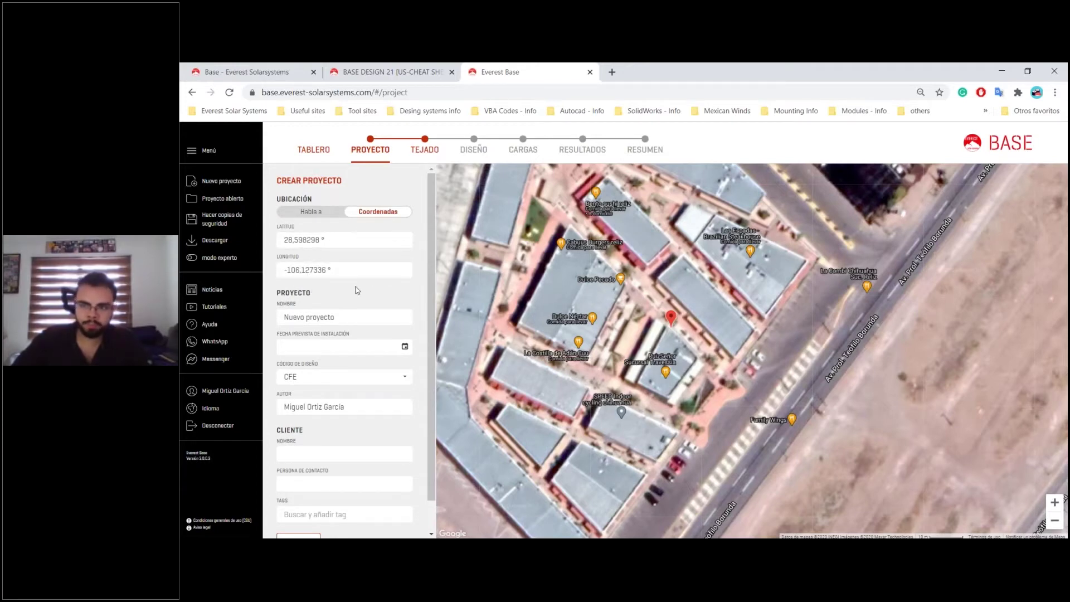
# - Name the project Webinar Proyecto Chihuahua in place of the default project name
pyautogui.scroll(-1, 360, 287)
pyautogui.scroll(-1, 360, 286)
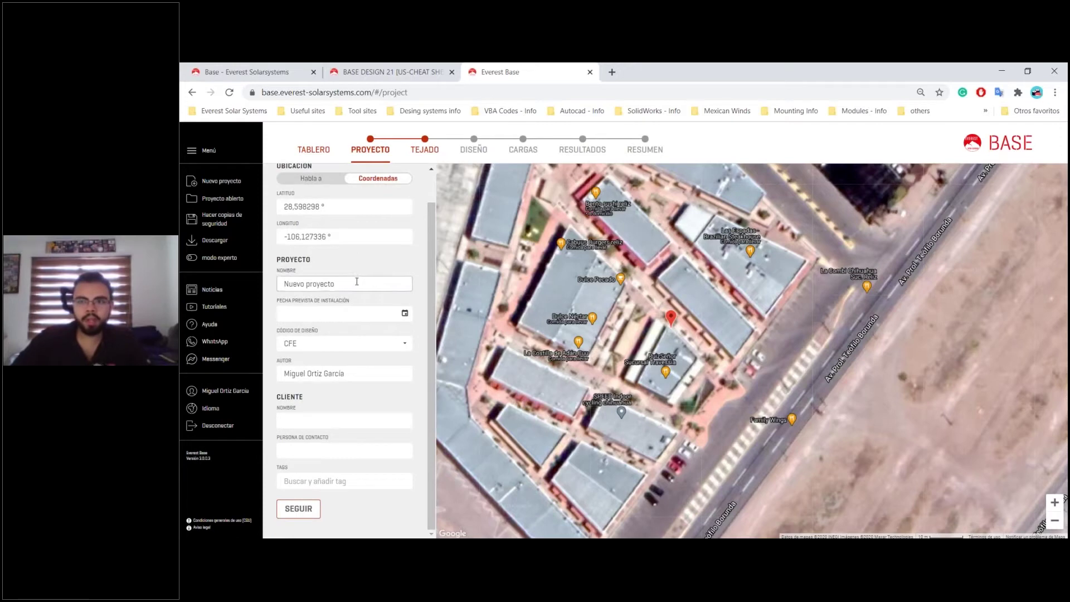
pyautogui.tripleClick(356, 282)
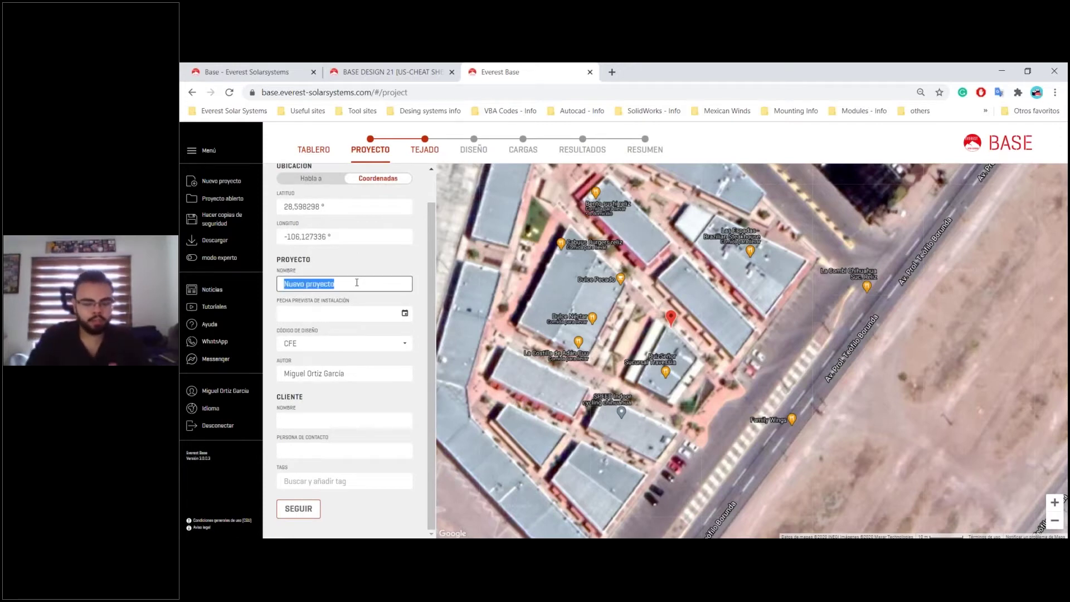
pyautogui.write('Webinar')
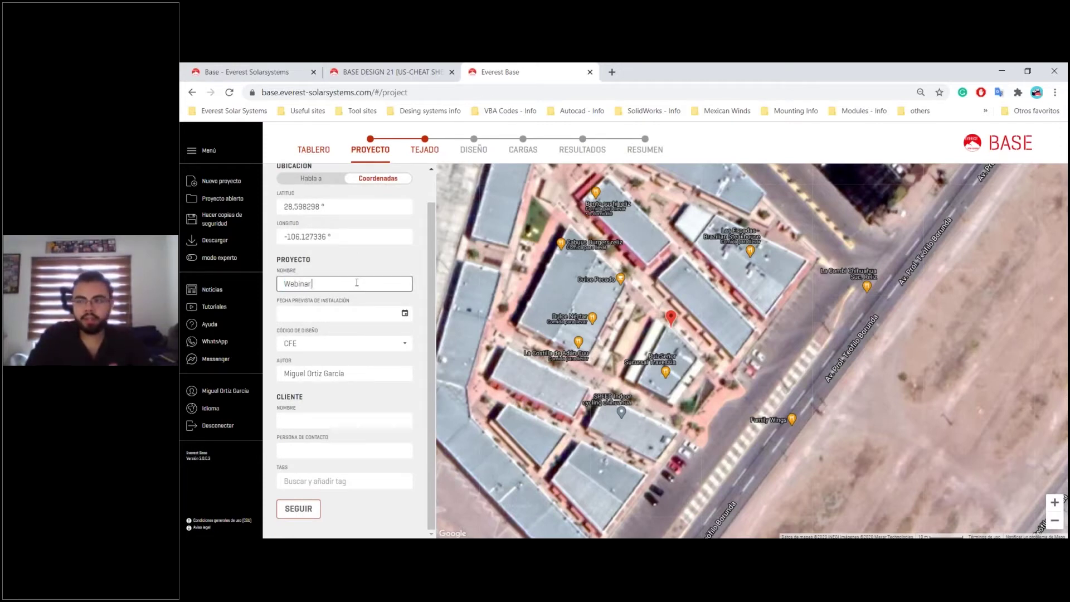
pyautogui.write(' Proyecto')
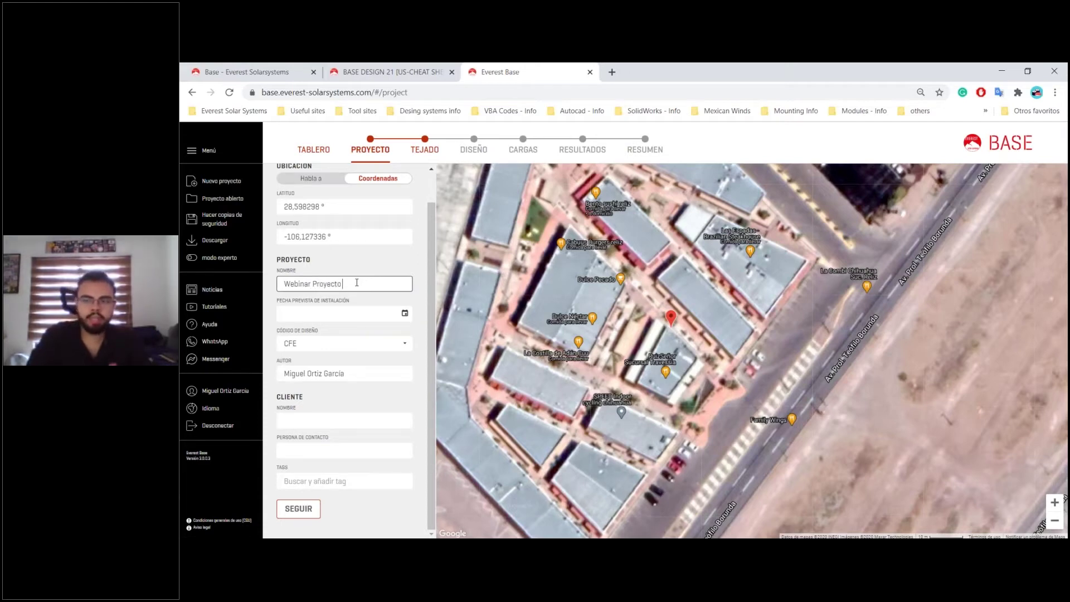
pyautogui.write(' Chihuahua')
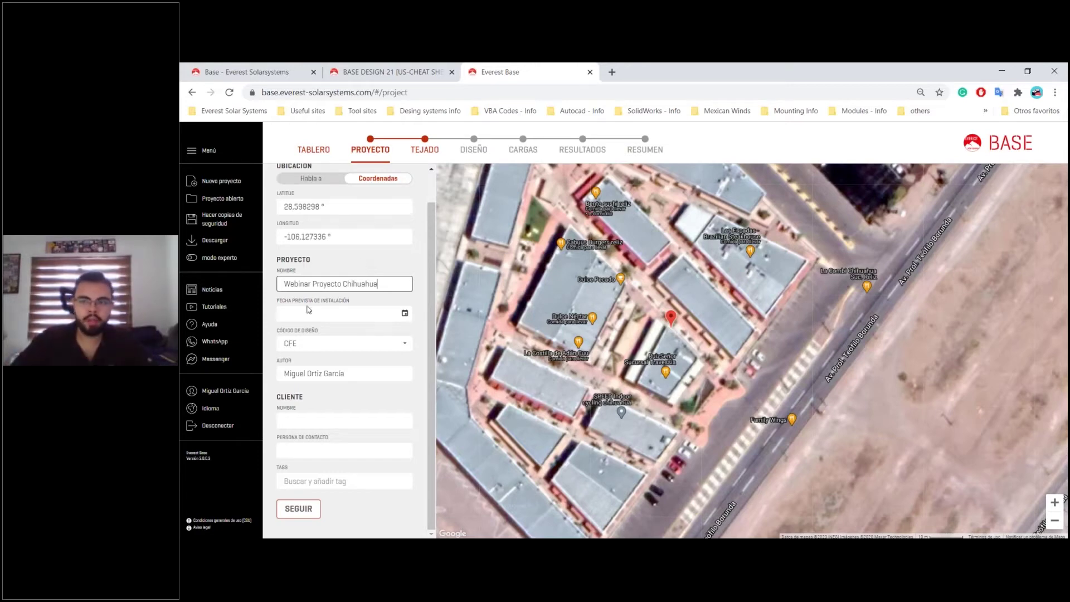
# - Set the planned installation date to 25/10/2020 and the design code to ASCE 7-10
pyautogui.click(404, 313)
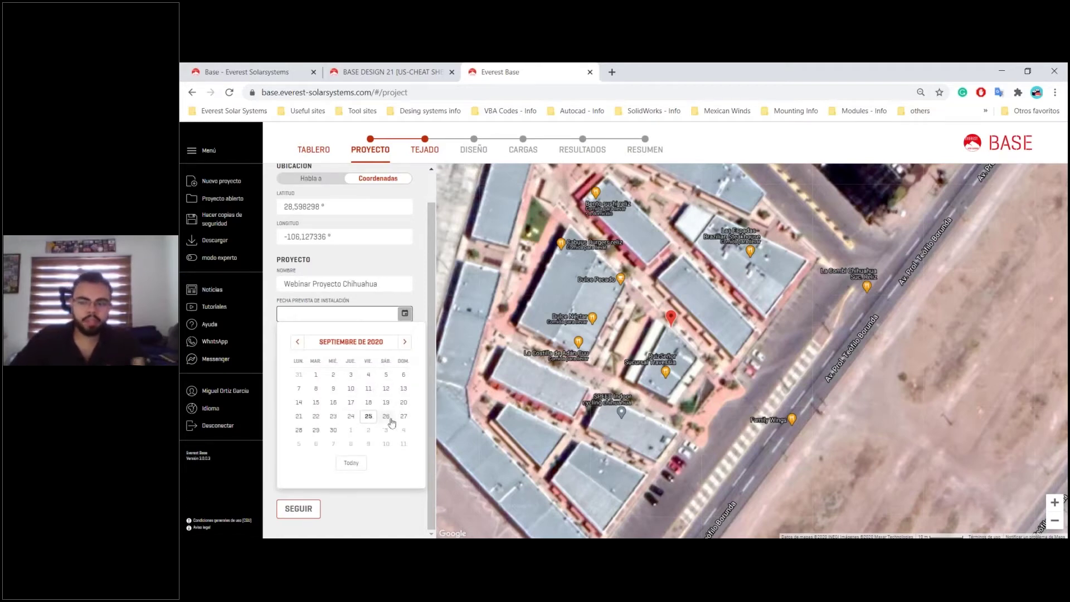
pyautogui.click(404, 341)
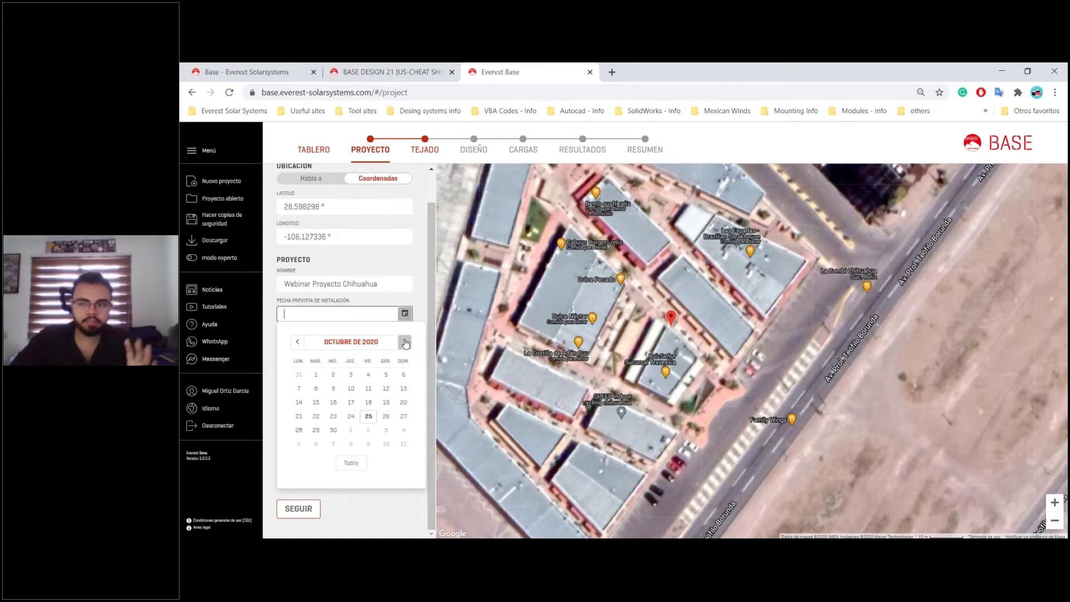
pyautogui.click(403, 417)
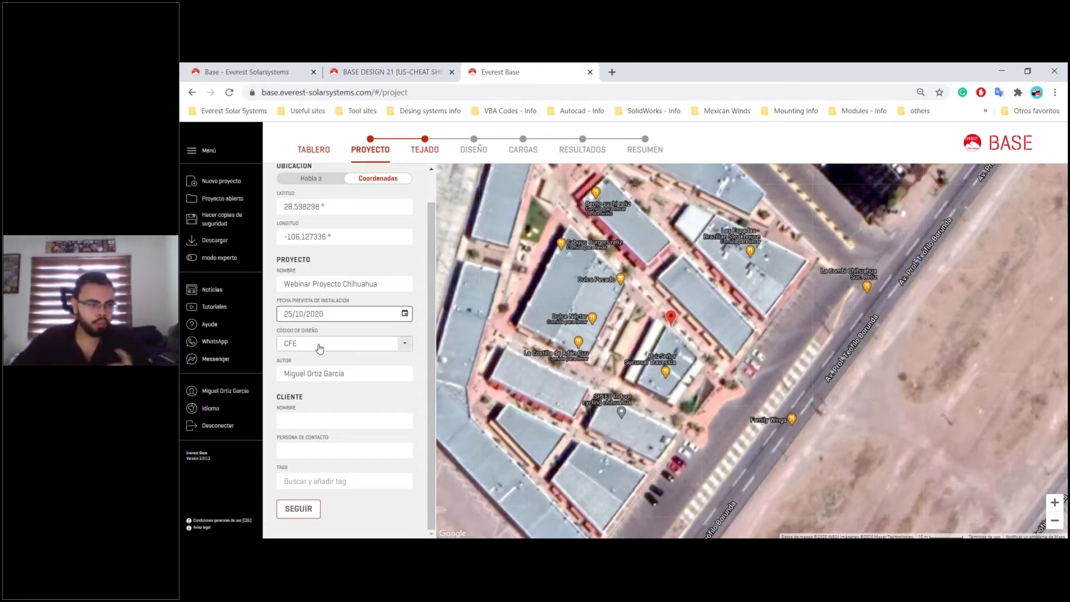
pyautogui.click(406, 343)
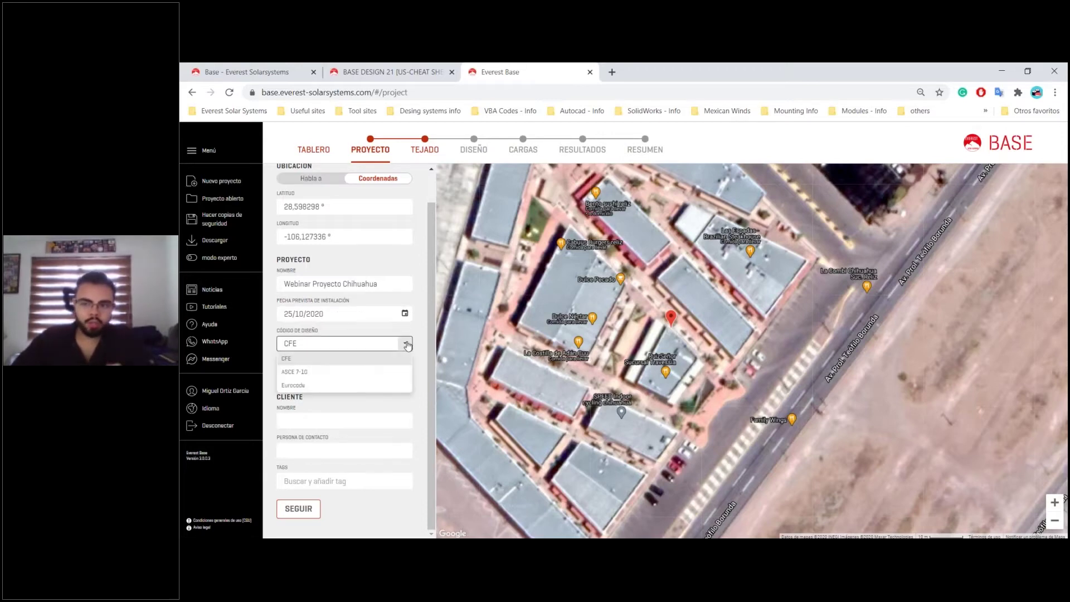
pyautogui.click(303, 373)
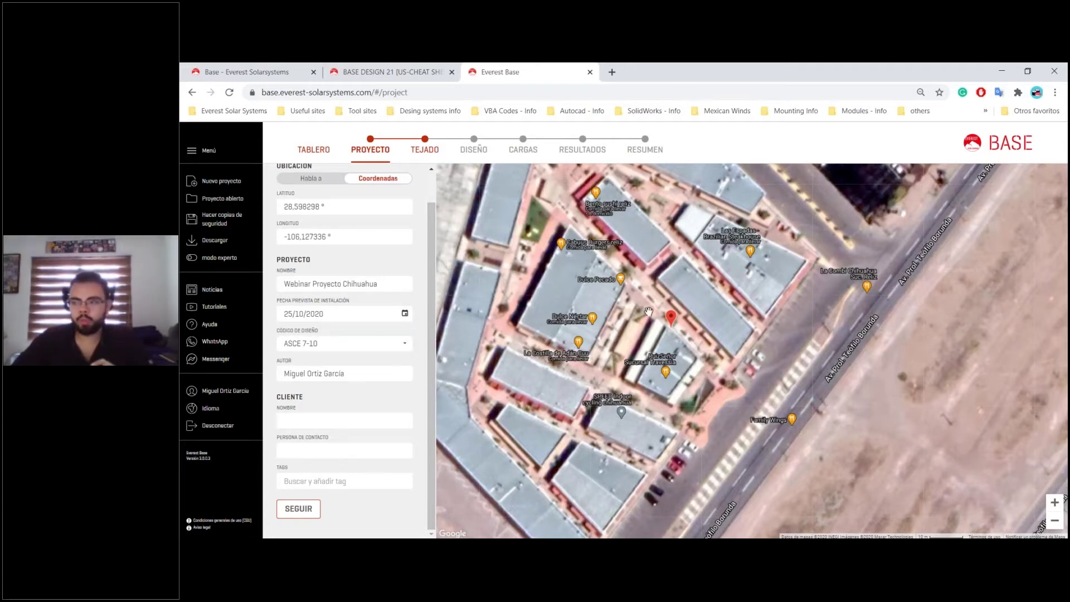
# - Fill in the client's name and add the SharedRail tag to the project
pyautogui.moveTo(607, 365); pyautogui.dragTo(568, 378)
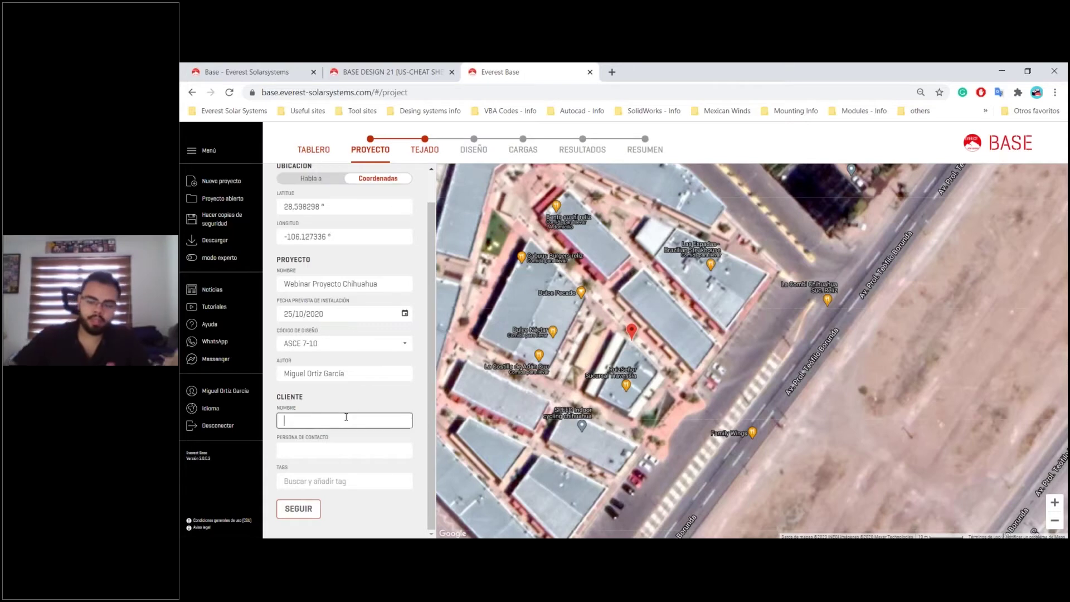
pyautogui.write('Ser')
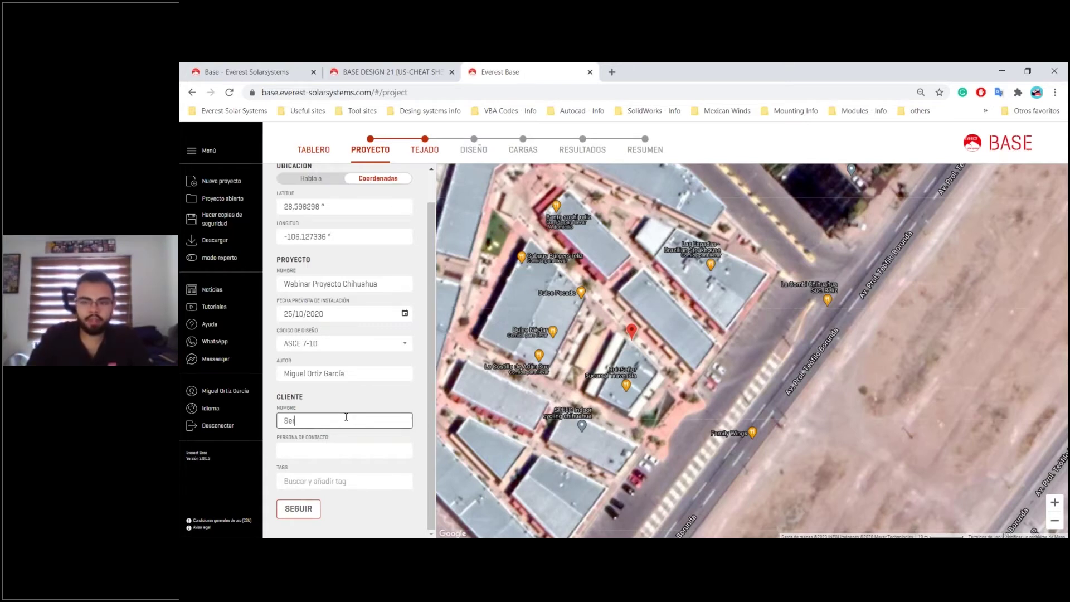
pyautogui.write('or Cliente')
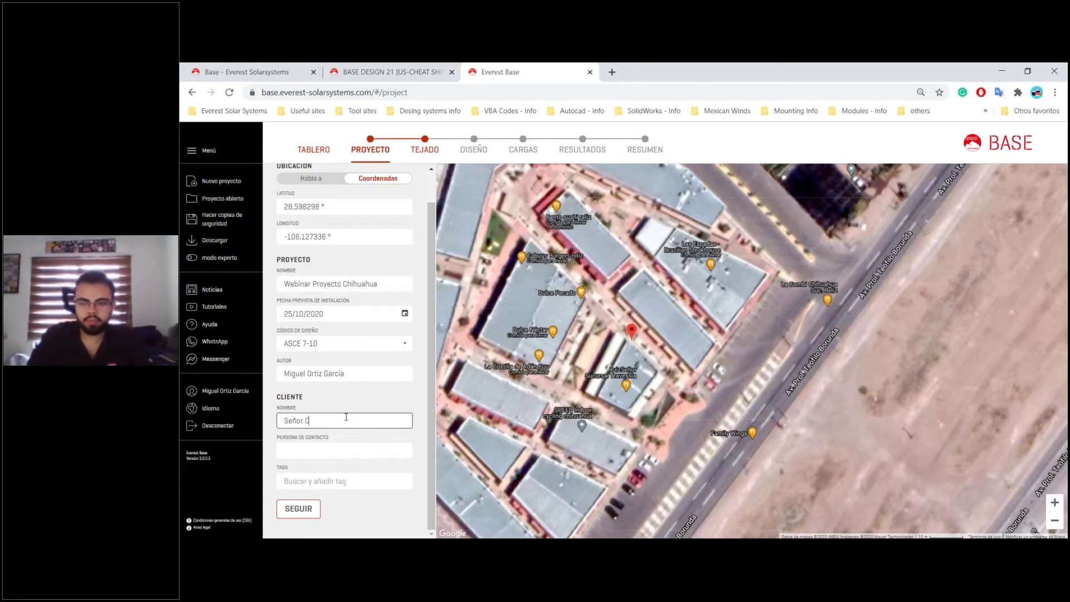
pyautogui.click(321, 456)
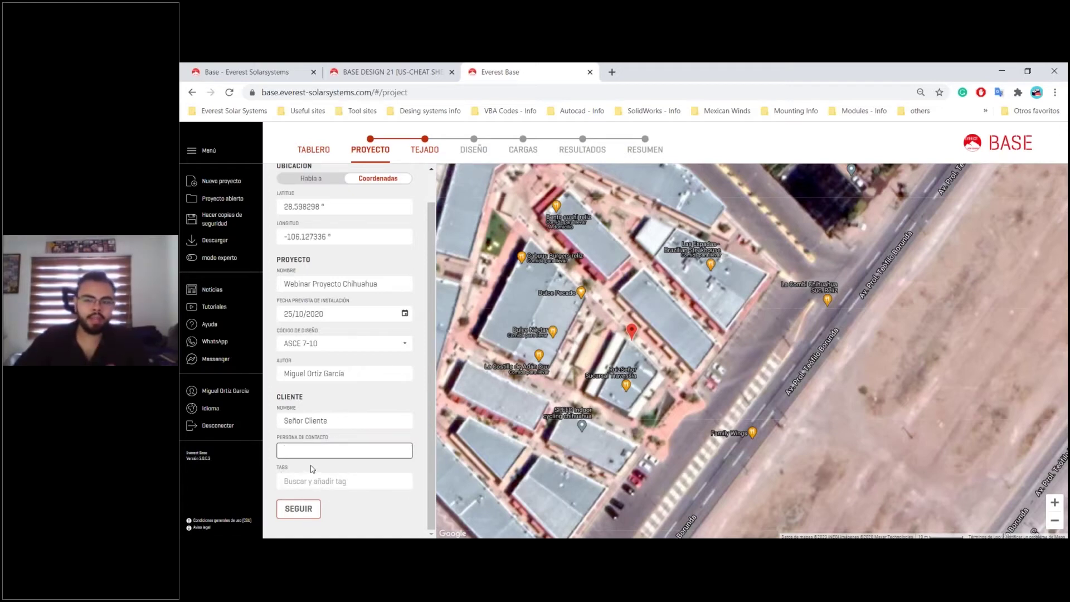
pyautogui.click(317, 480)
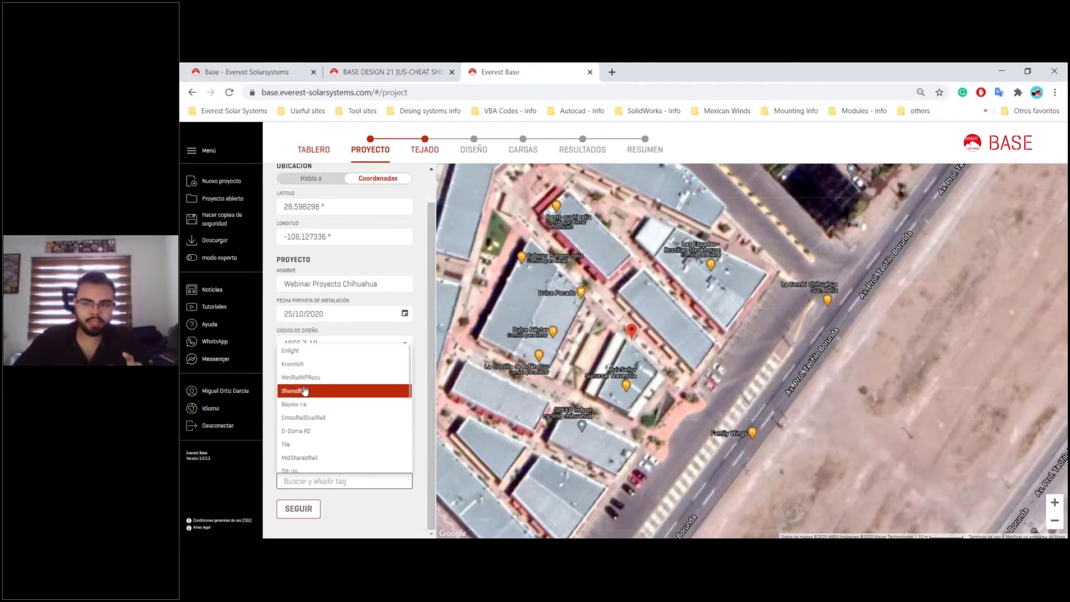
pyautogui.click(312, 390)
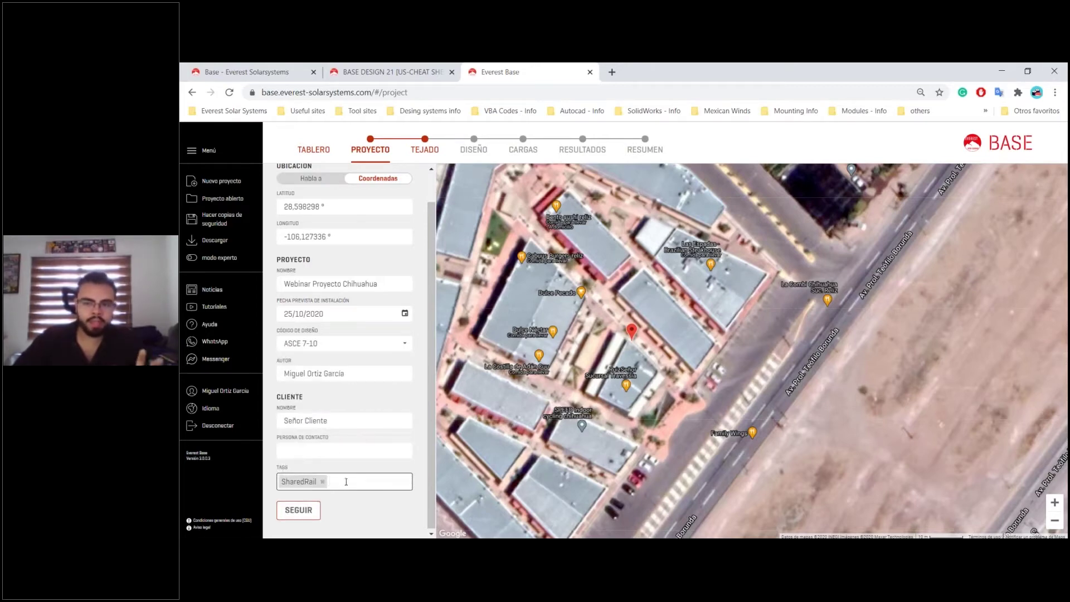
pyautogui.write('test')
pyautogui.press('BackSpace')
pyautogui.press('BackSpace')
pyautogui.press('BackSpace')
pyautogui.press('BackSpace')
pyautogui.click(353, 503)
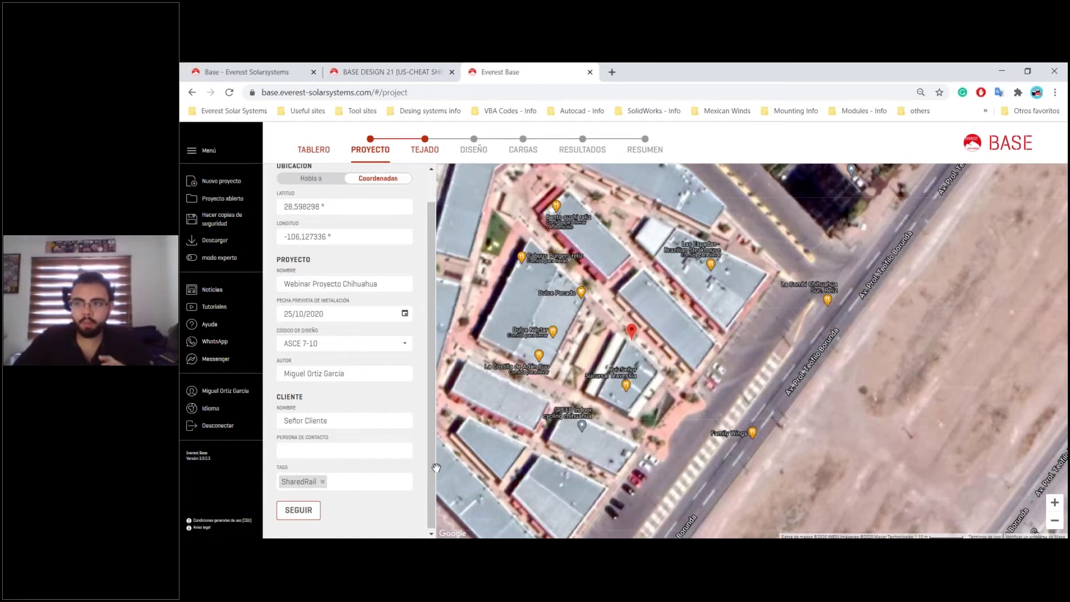
# - Submit the completed project details and continue to the roof (Tejado) stage
pyautogui.click(300, 513)
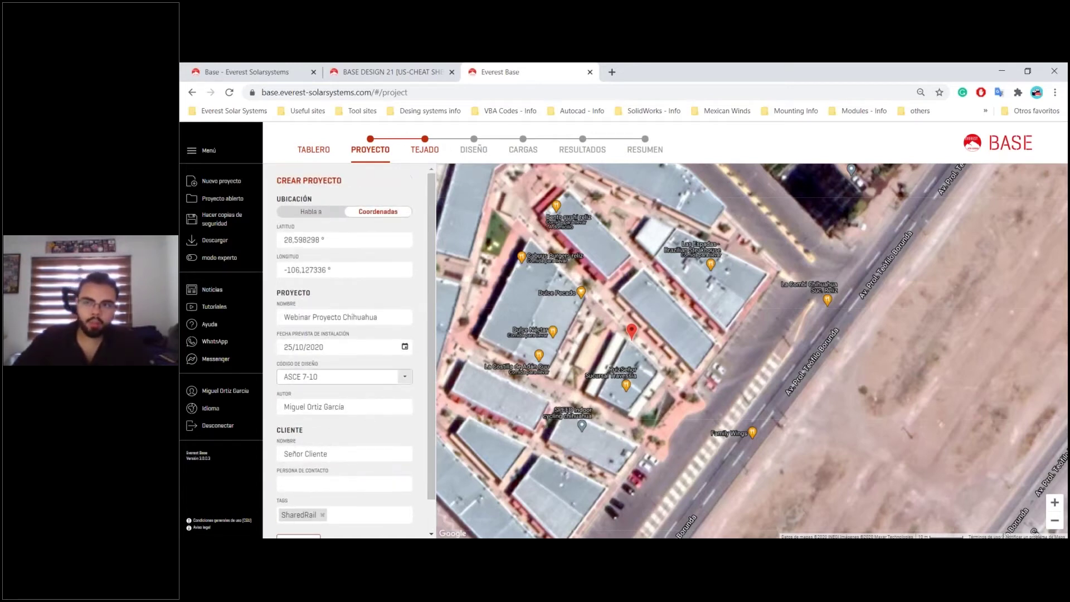
pyautogui.scroll(-1, 361, 339)
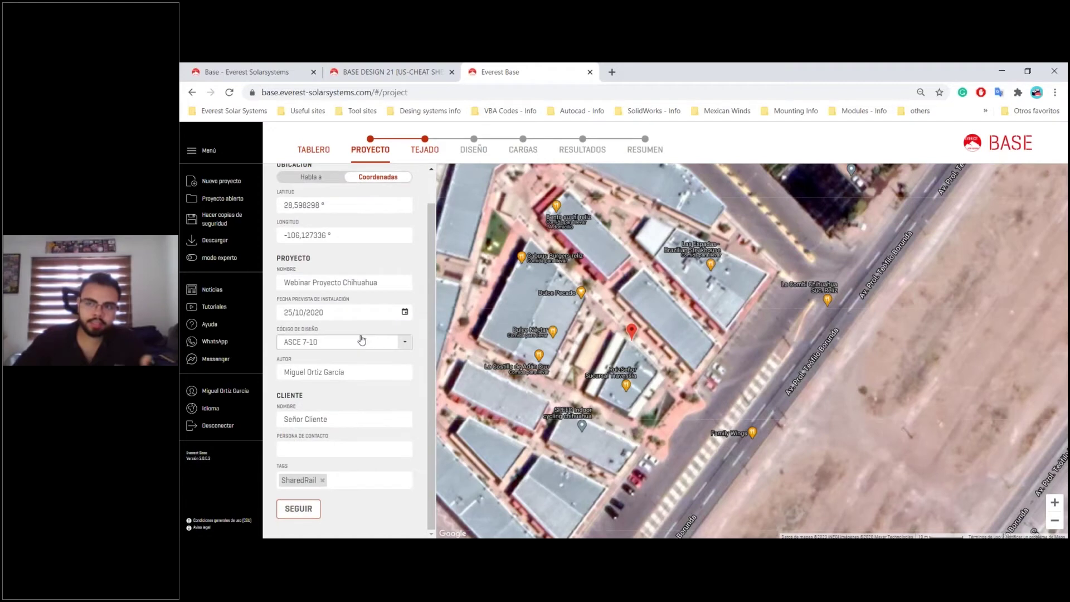
pyautogui.scroll(1, 362, 340)
pyautogui.scroll(-1, 380, 297)
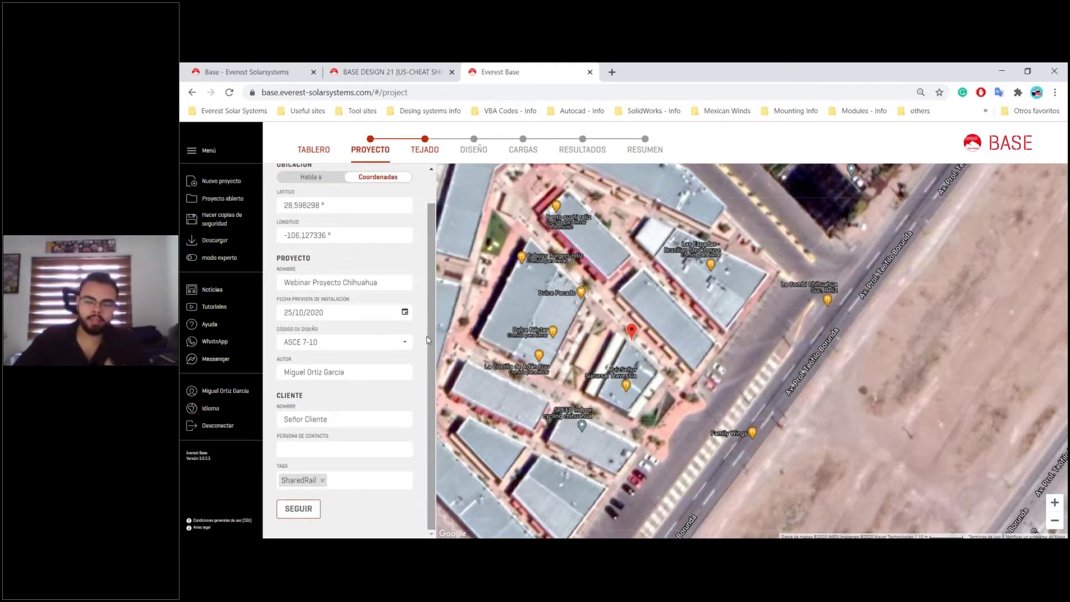
pyautogui.click(294, 515)
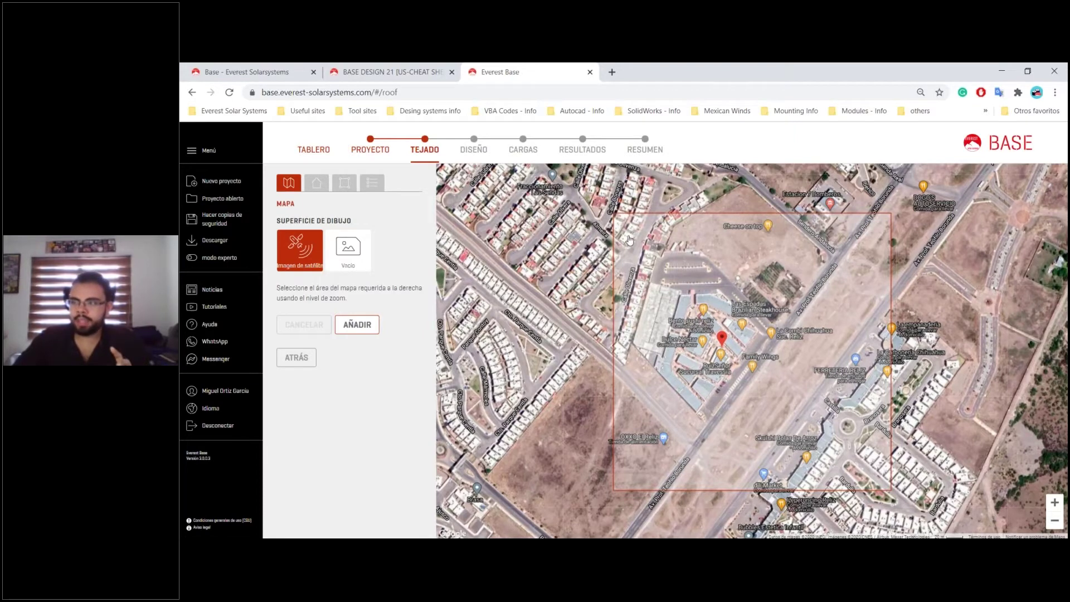
# - Frame the plaza roofs around the marker within the satellite image area and add it as the drawing surface
pyautogui.scroll(2, 718, 366)
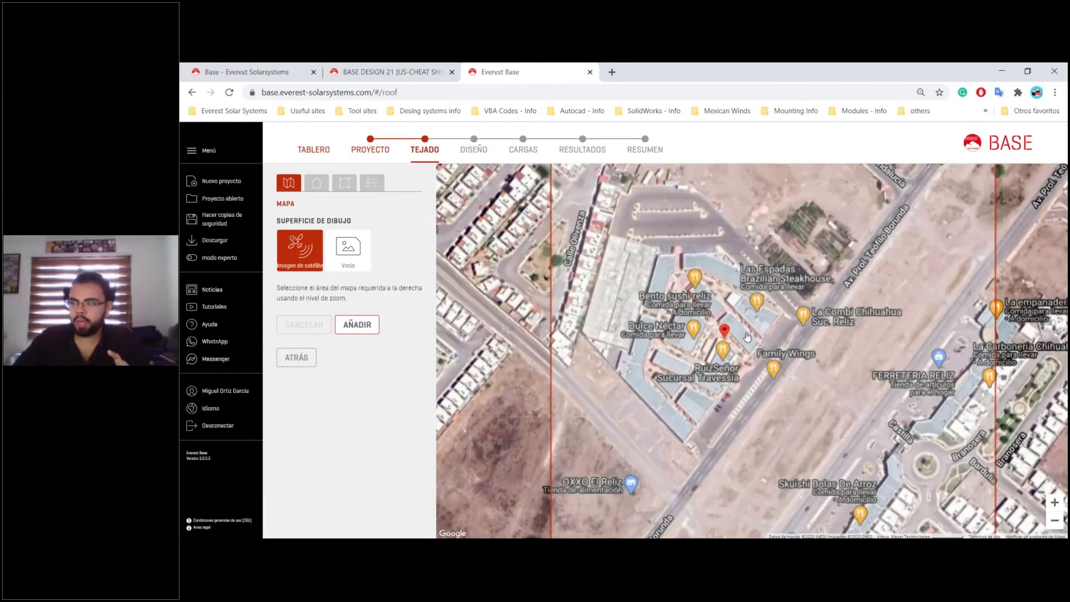
pyautogui.moveTo(791, 291); pyautogui.dragTo(759, 354)
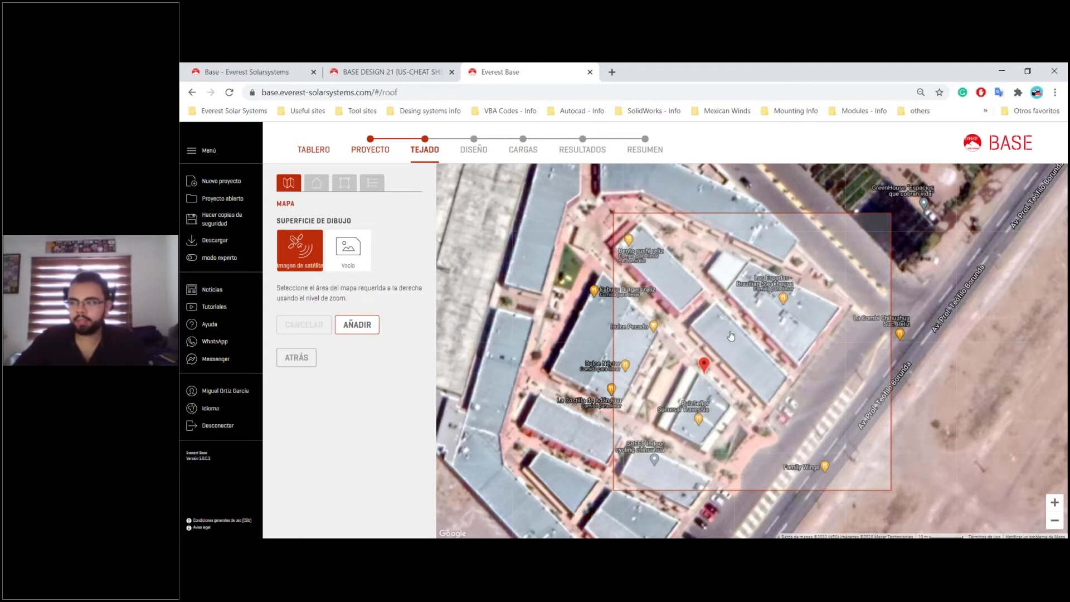
pyautogui.moveTo(730, 335); pyautogui.dragTo(738, 336)
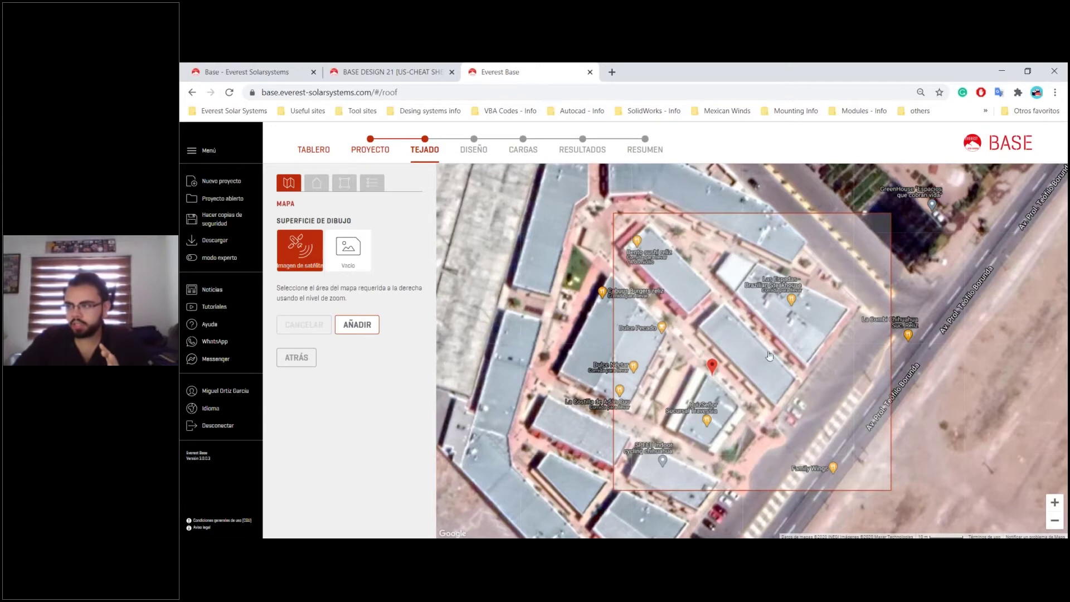
pyautogui.moveTo(741, 368); pyautogui.dragTo(728, 344)
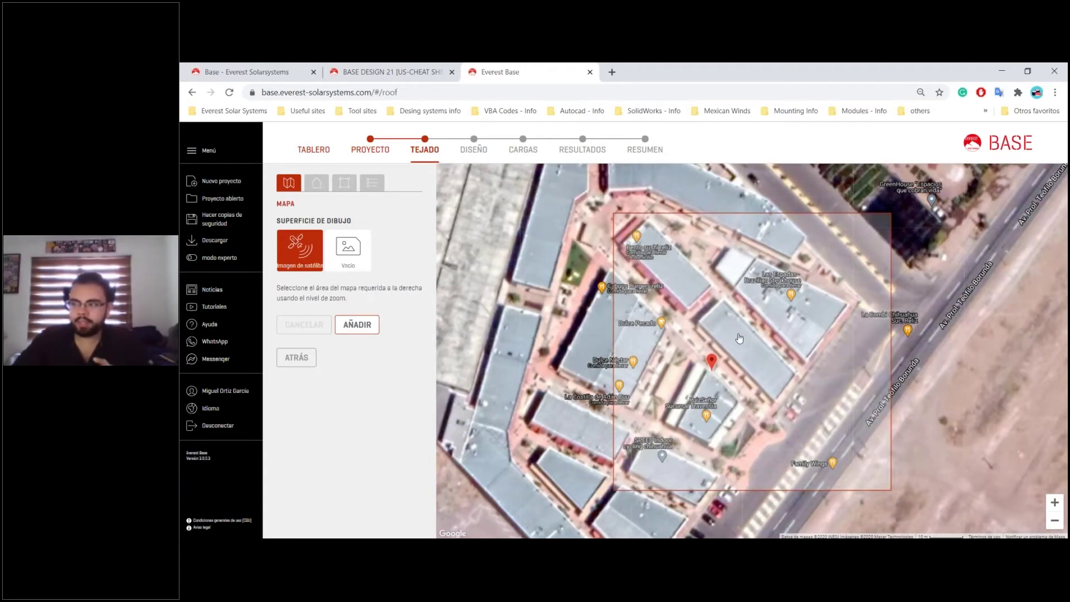
pyautogui.moveTo(738, 338); pyautogui.dragTo(729, 341)
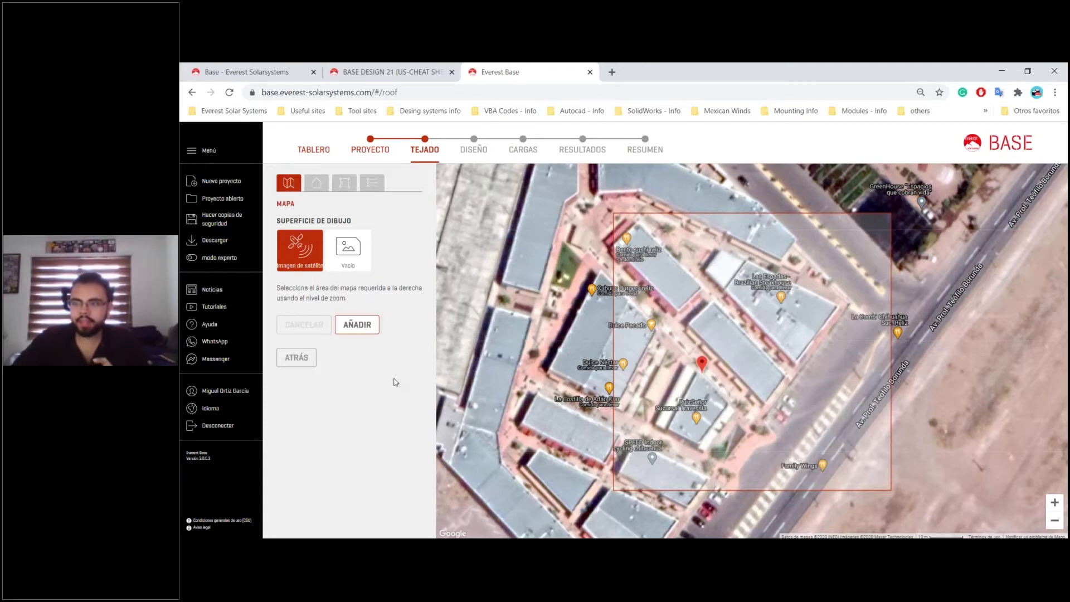
pyautogui.click(354, 328)
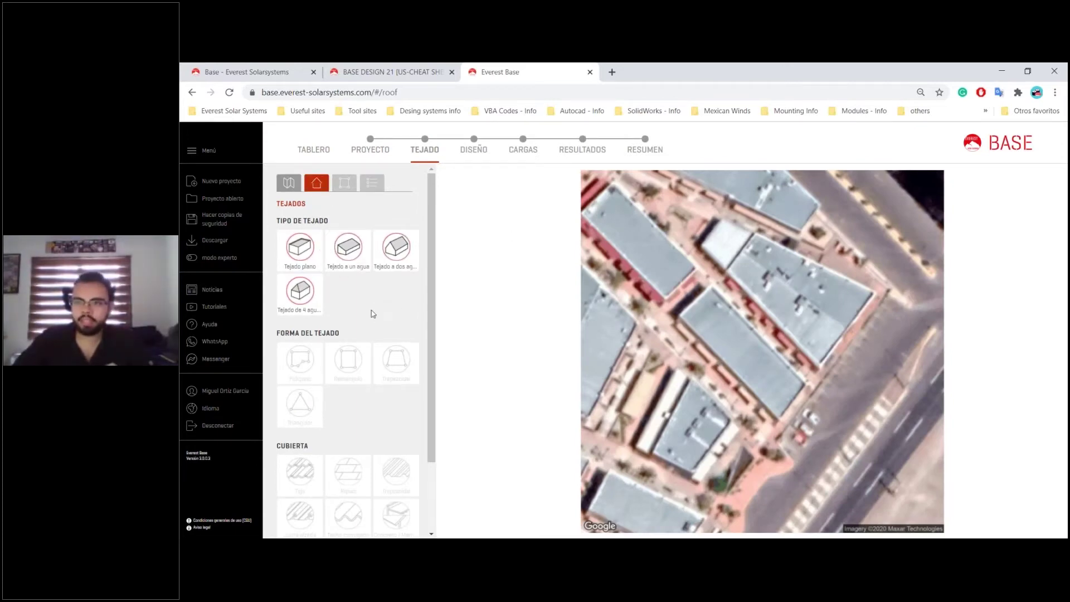
# - Choose the single-slope roof type (Tejado a un agua) with the Rectángulo shape for Tejado 1
pyautogui.scroll(-3, 360, 346)
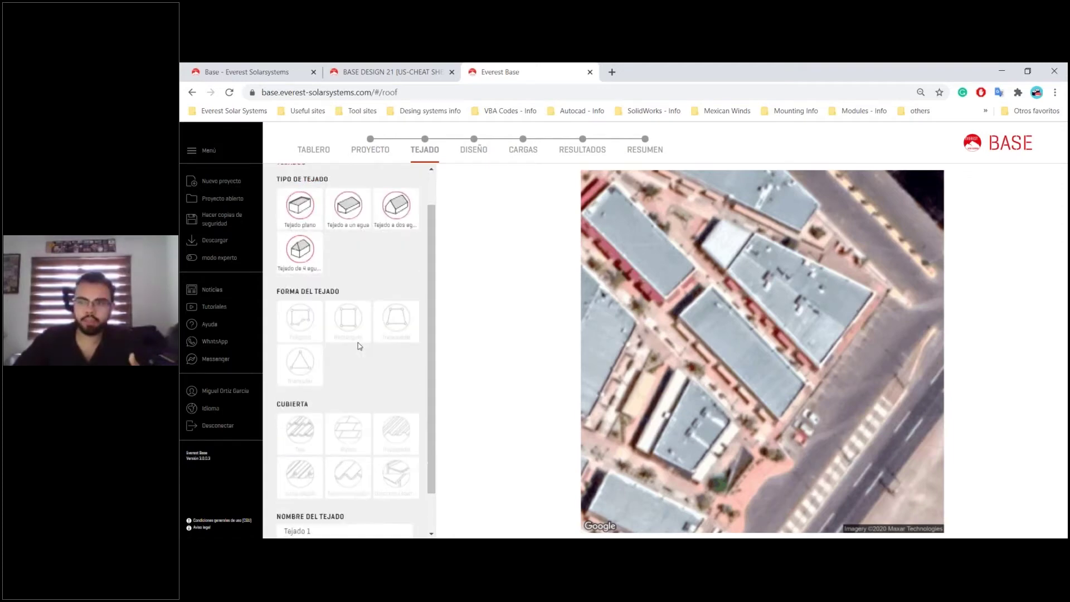
pyautogui.scroll(3, 359, 342)
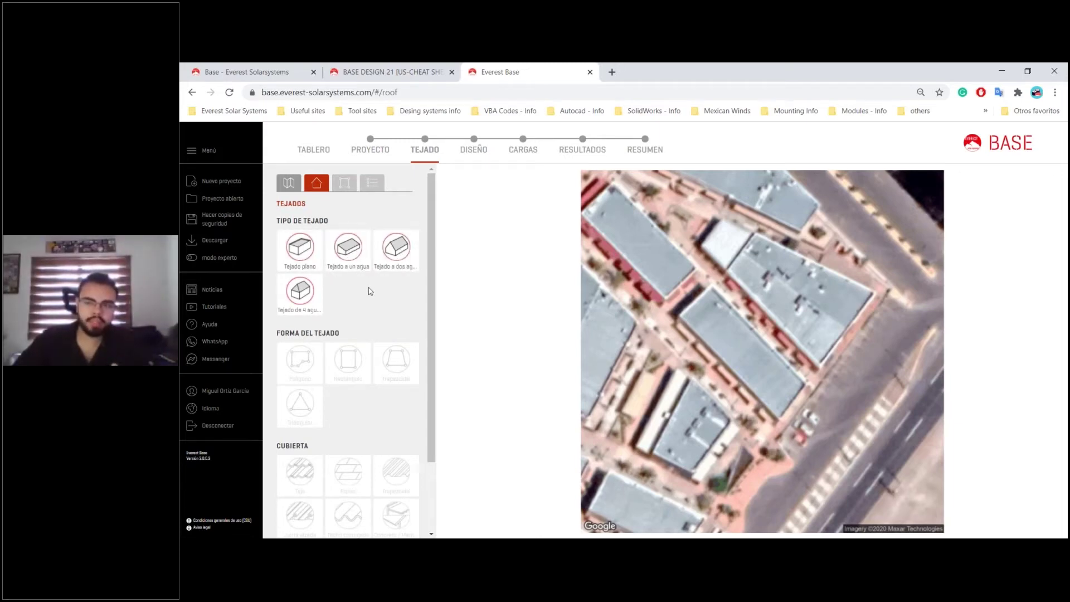
pyautogui.scroll(-1, 368, 291)
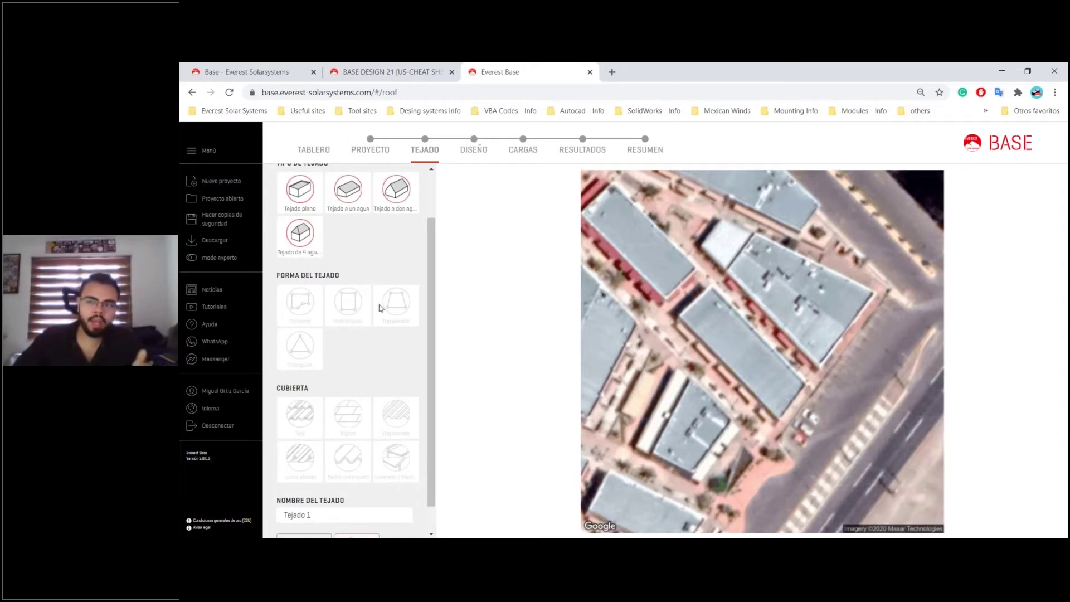
pyautogui.scroll(-1, 352, 356)
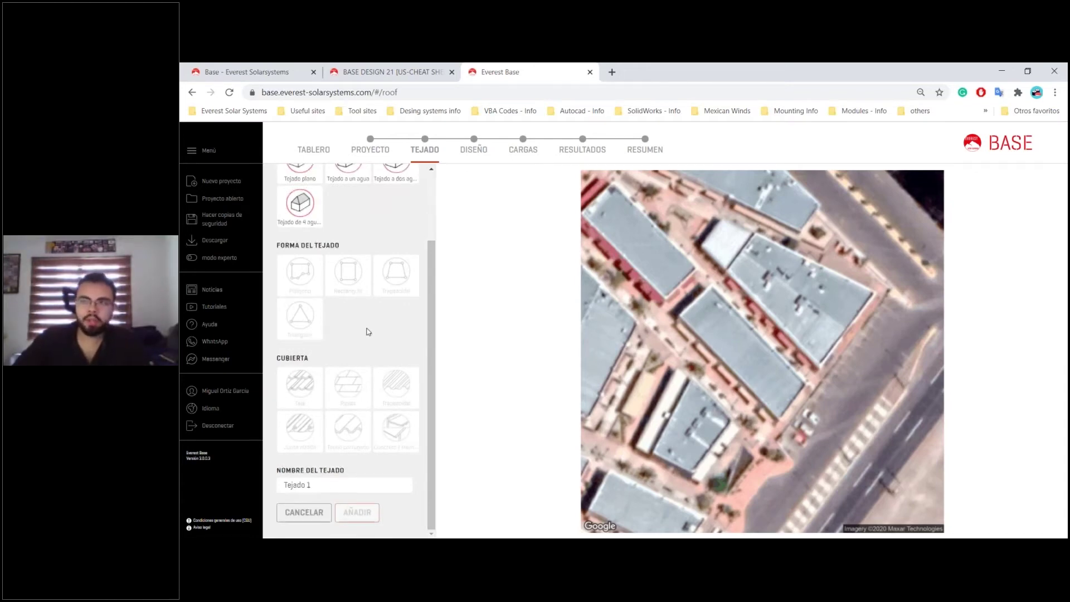
pyautogui.scroll(3, 367, 332)
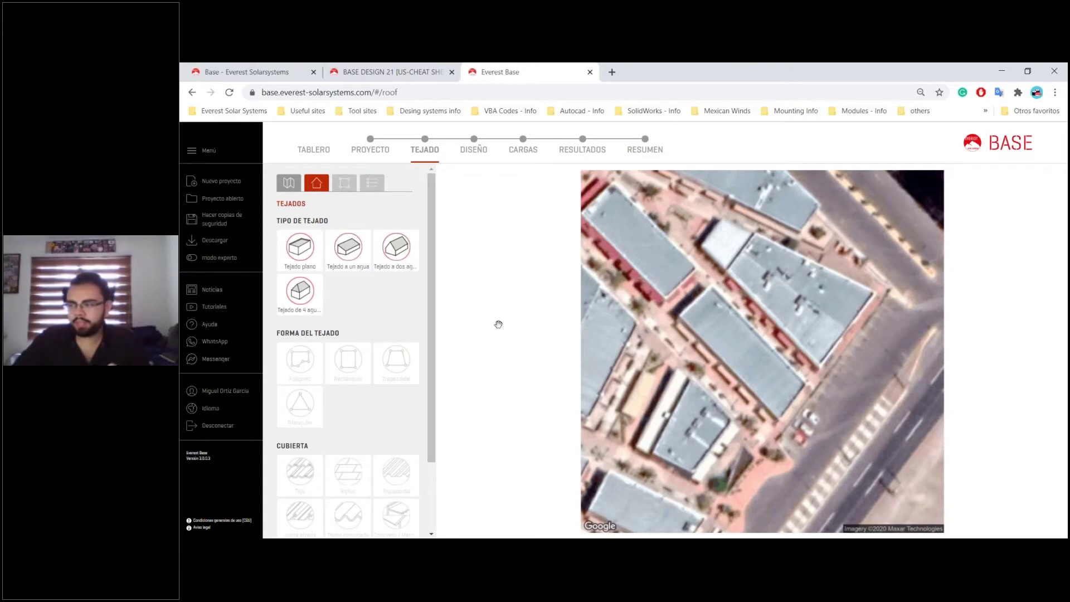
pyautogui.click(352, 259)
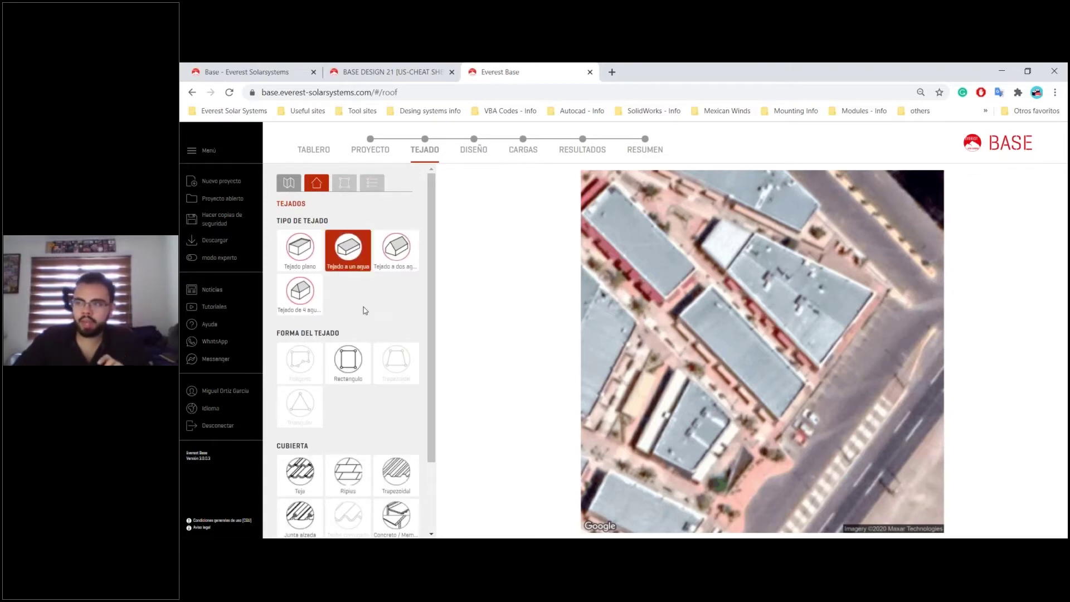
pyautogui.scroll(-1, 350, 289)
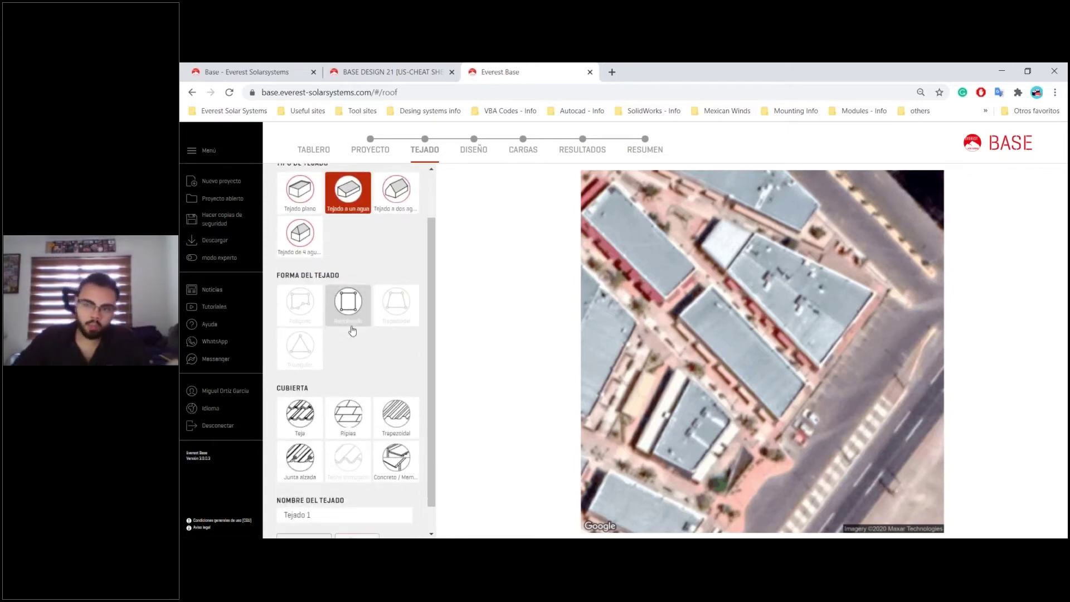
pyautogui.click(349, 312)
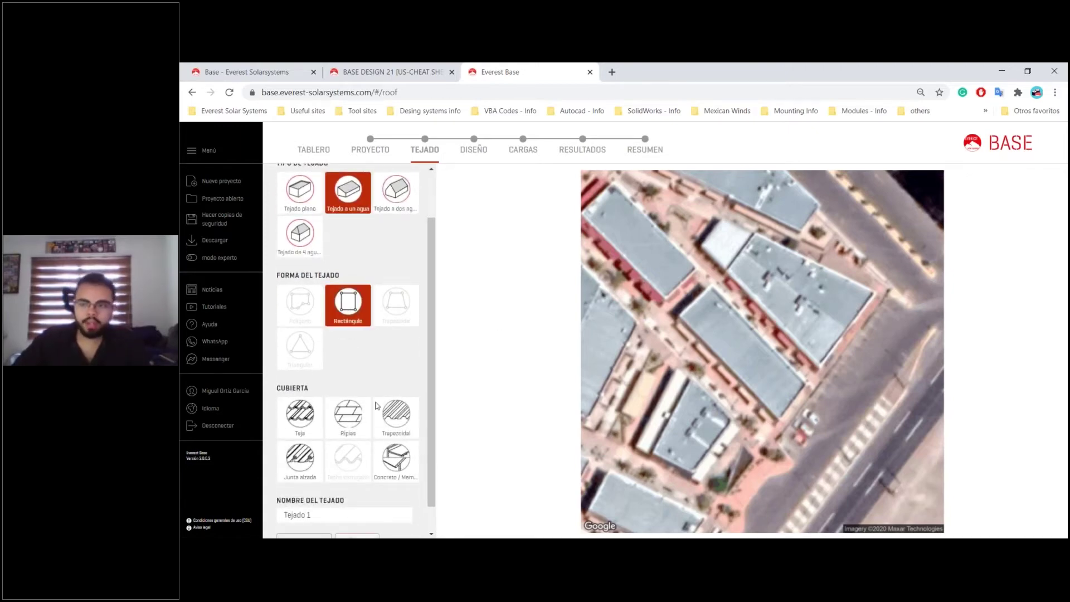
# - Choose the Junta alzada covering for the new roof Tejado 1
pyautogui.click(299, 464)
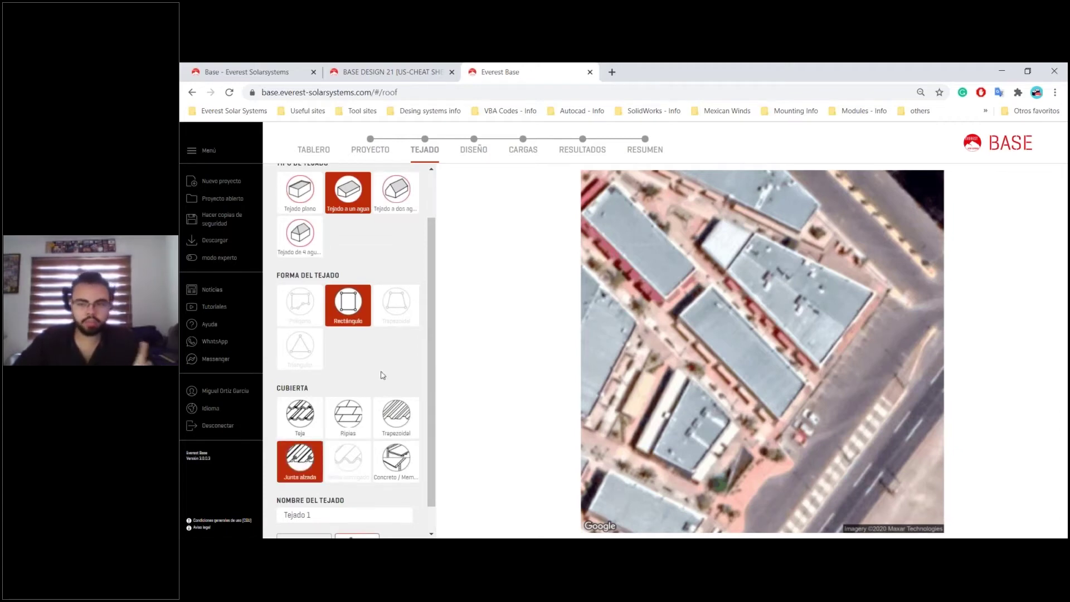
pyautogui.scroll(-1, 375, 357)
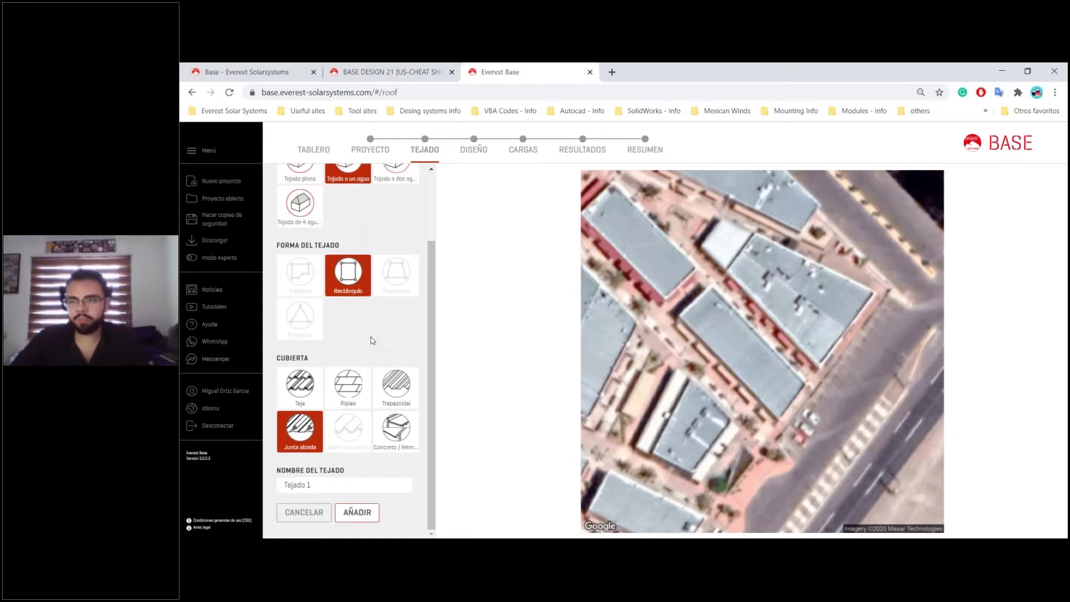
pyautogui.click(318, 488)
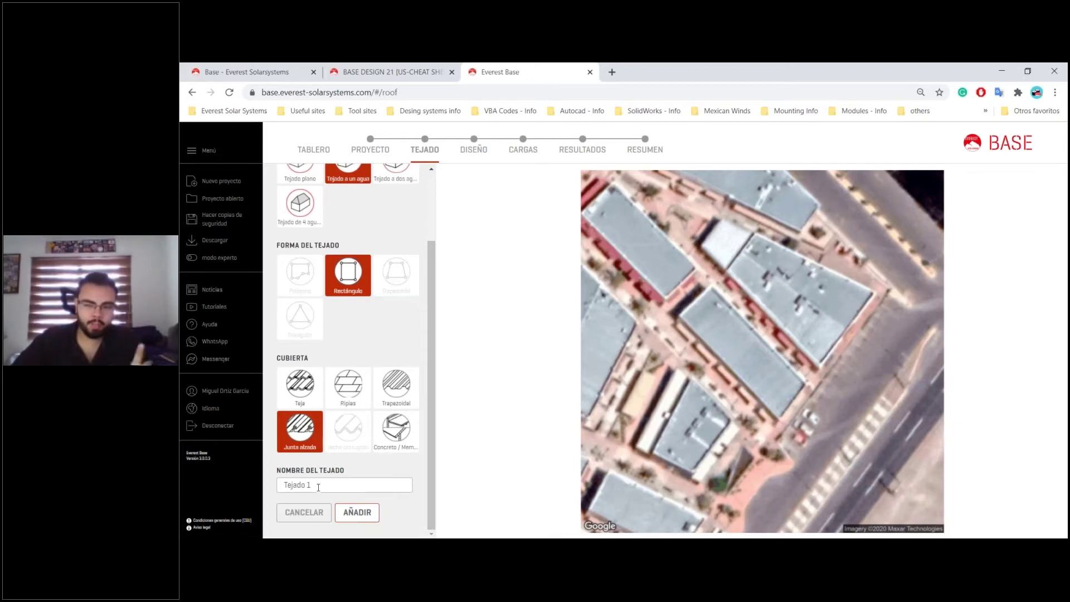
# - Add the roof and draw its rectangle over the long central building on the satellite image, about 33.6 m by 9.9 m
pyautogui.click(354, 516)
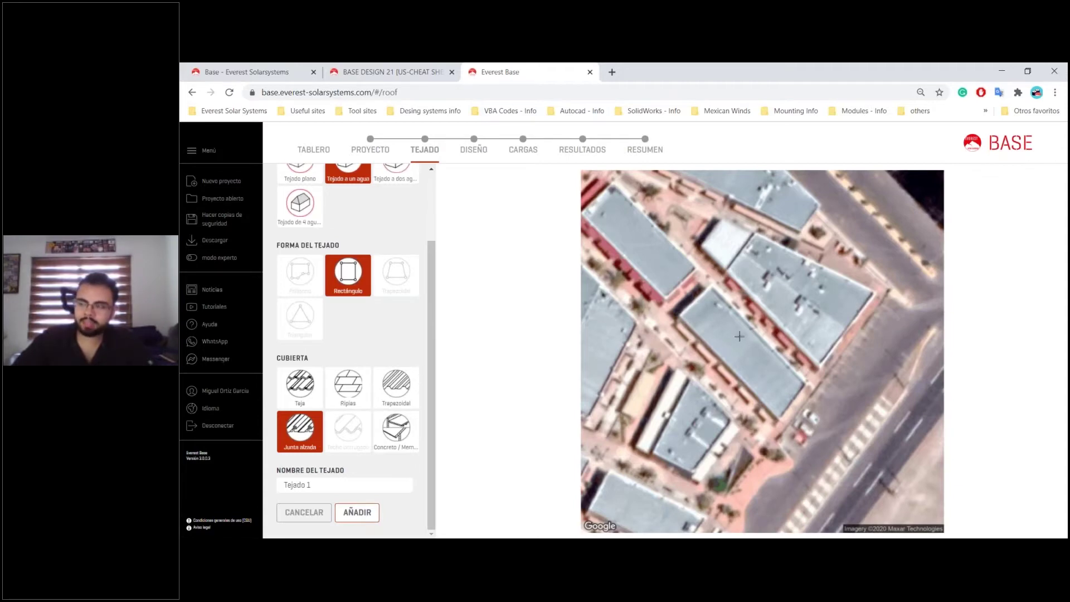
pyautogui.click(679, 314)
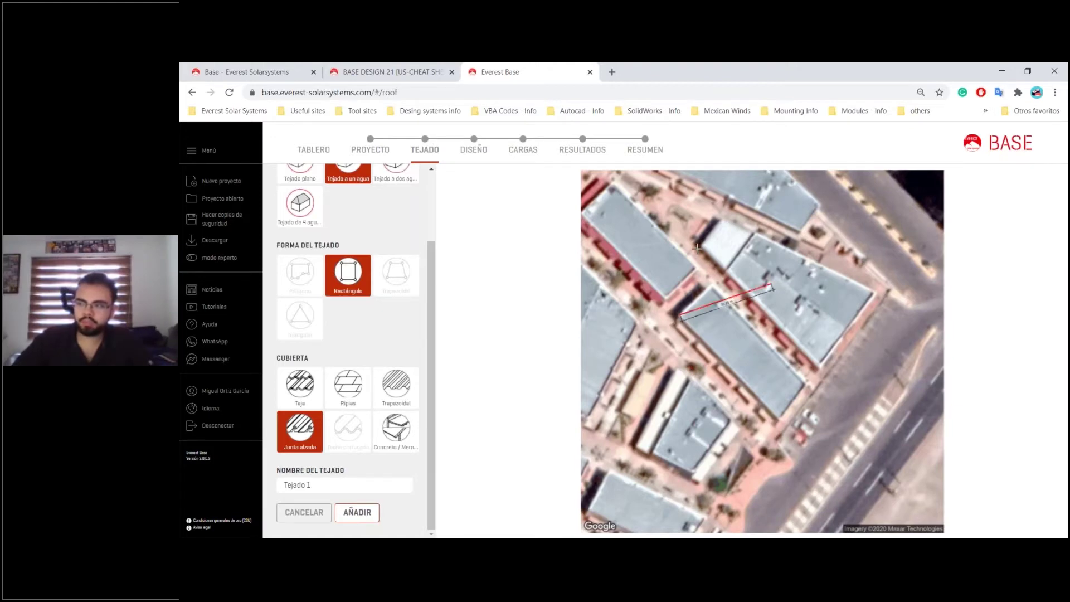
pyautogui.click(738, 385)
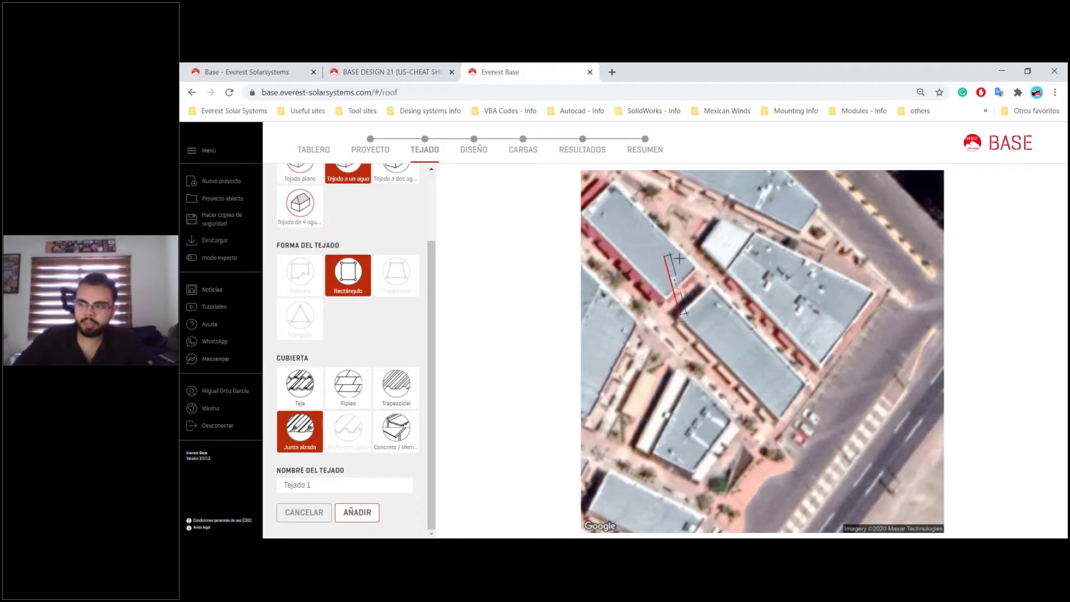
pyautogui.moveTo(734, 383); pyautogui.dragTo(779, 420)
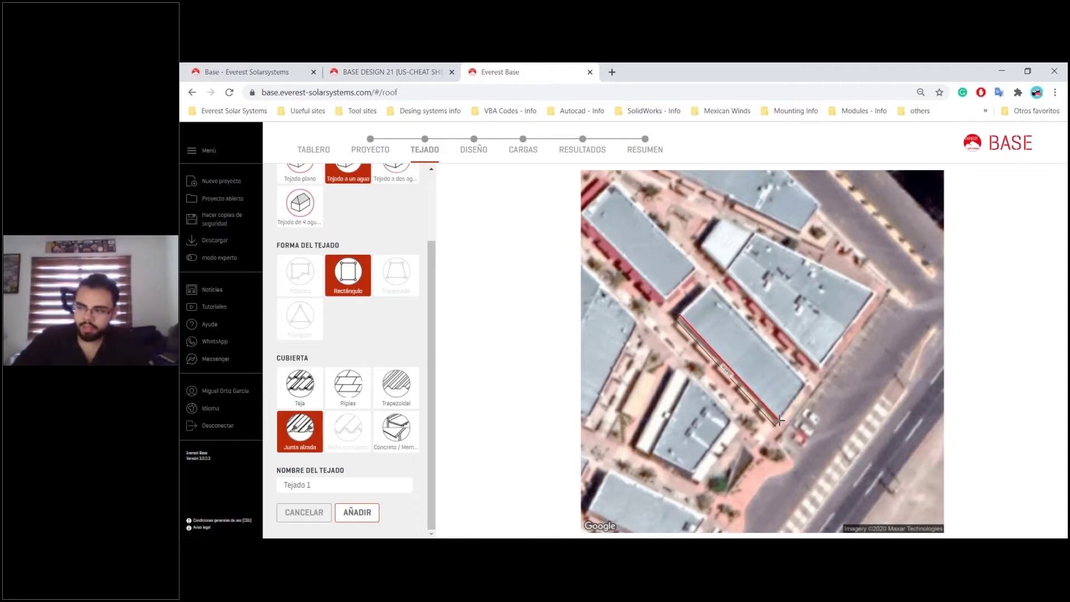
pyautogui.moveTo(779, 423); pyautogui.dragTo(778, 422)
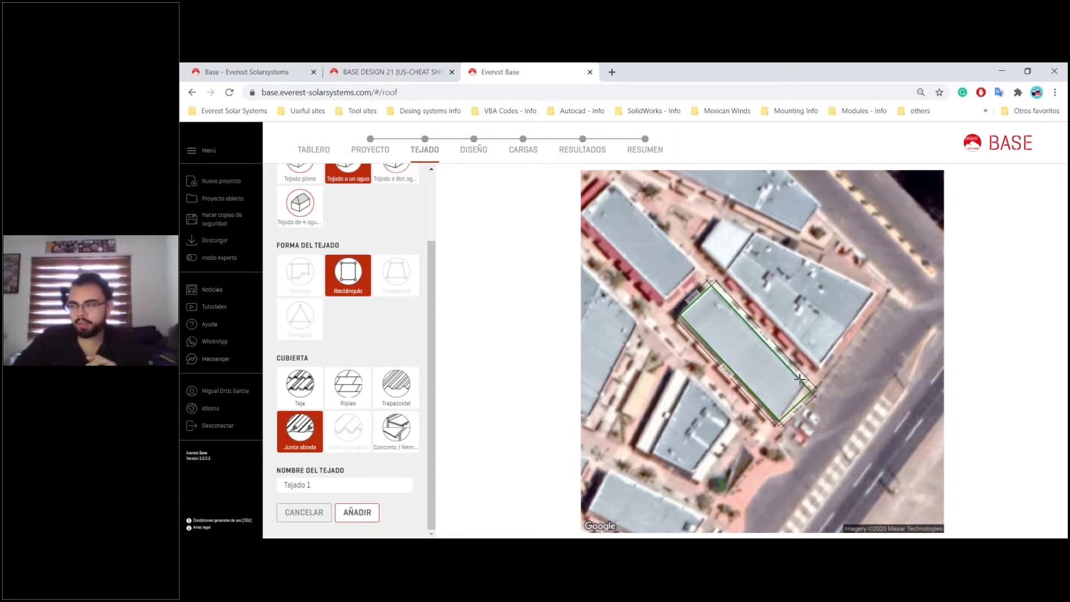
pyautogui.click(799, 379)
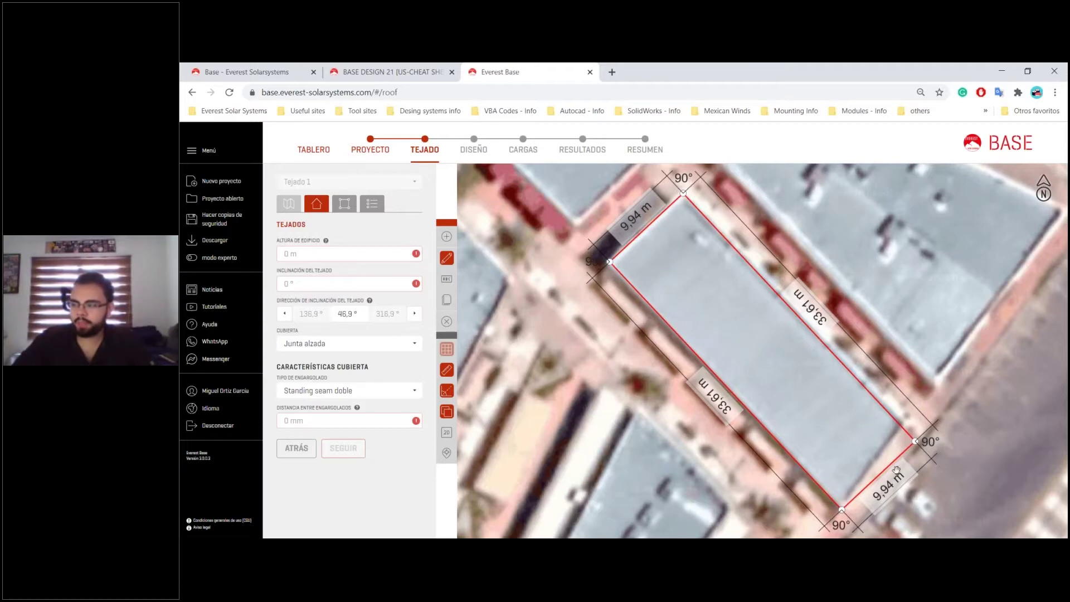
# - Adjust the roof rectangle's edges to fit the building outline, at about 32.97 m by 10.20 m
pyautogui.moveTo(916, 443); pyautogui.dragTo(909, 438)
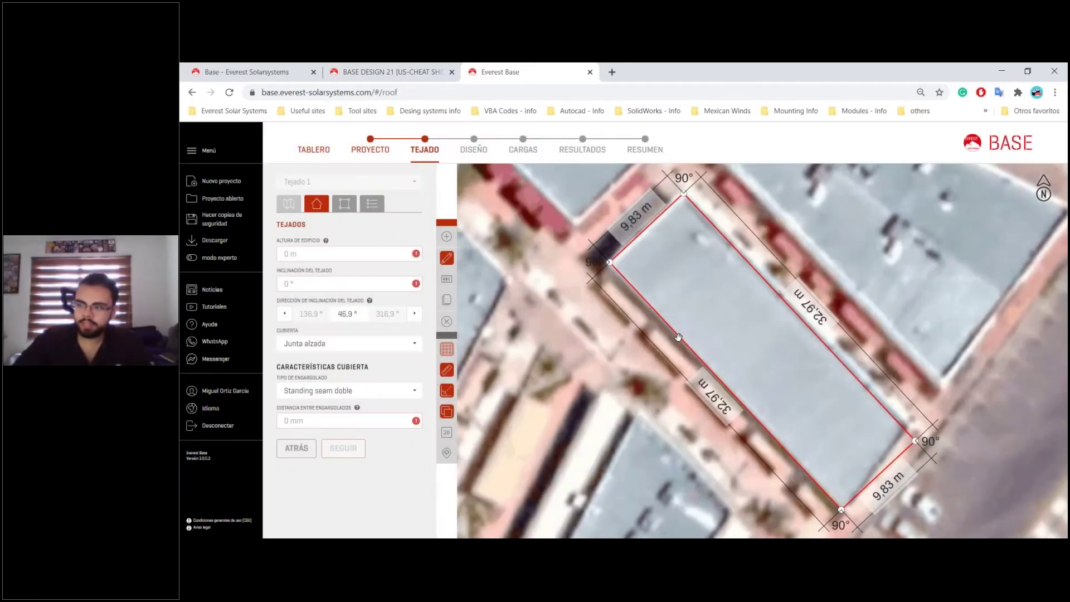
pyautogui.moveTo(675, 338); pyautogui.dragTo(675, 337)
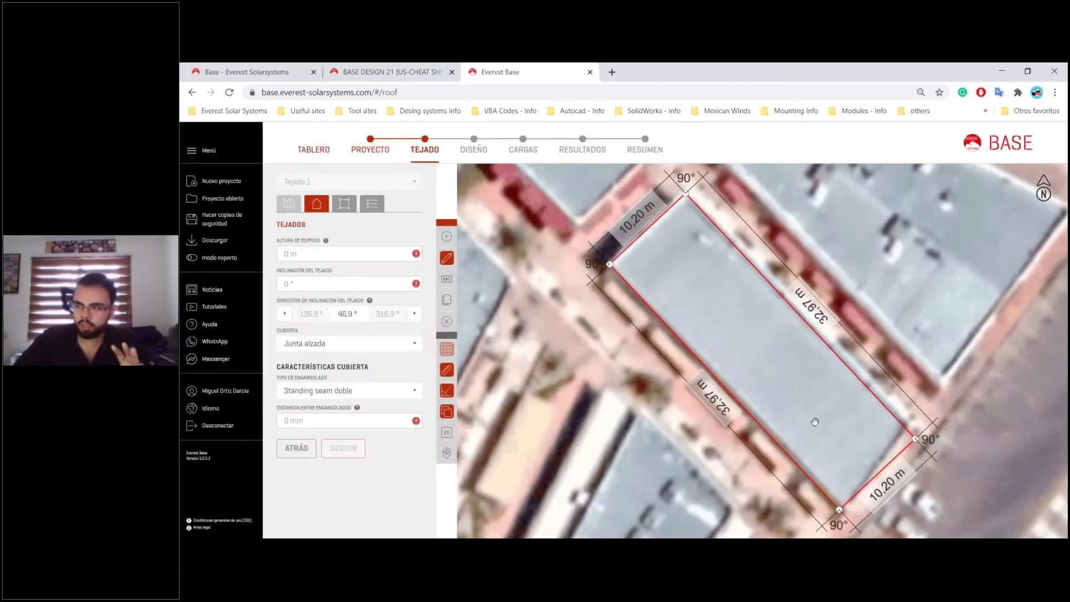
pyautogui.scroll(-1, 716, 305)
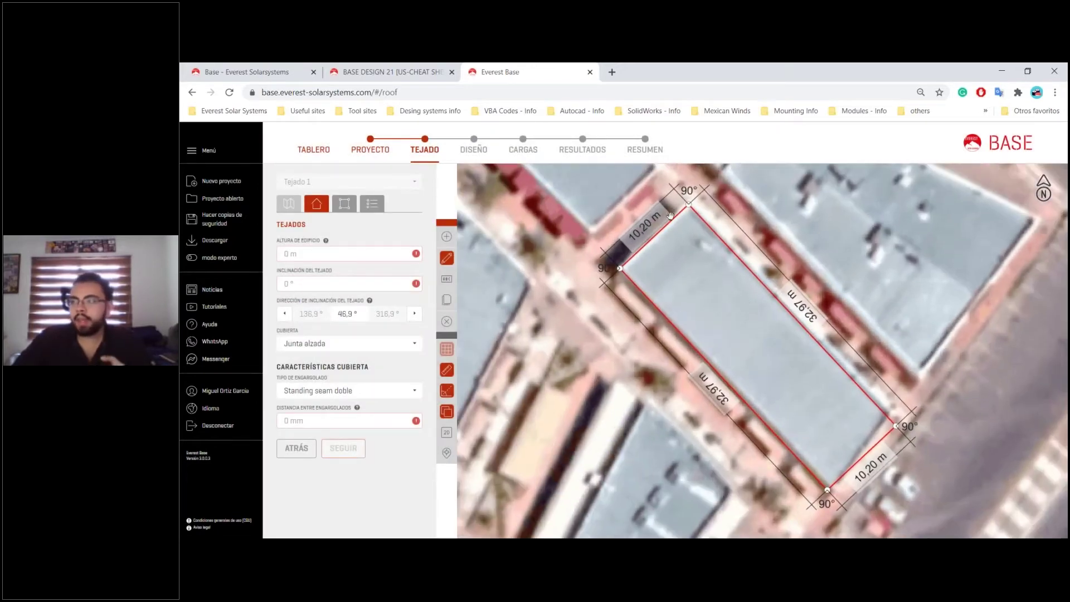
pyautogui.scroll(-1, 699, 267)
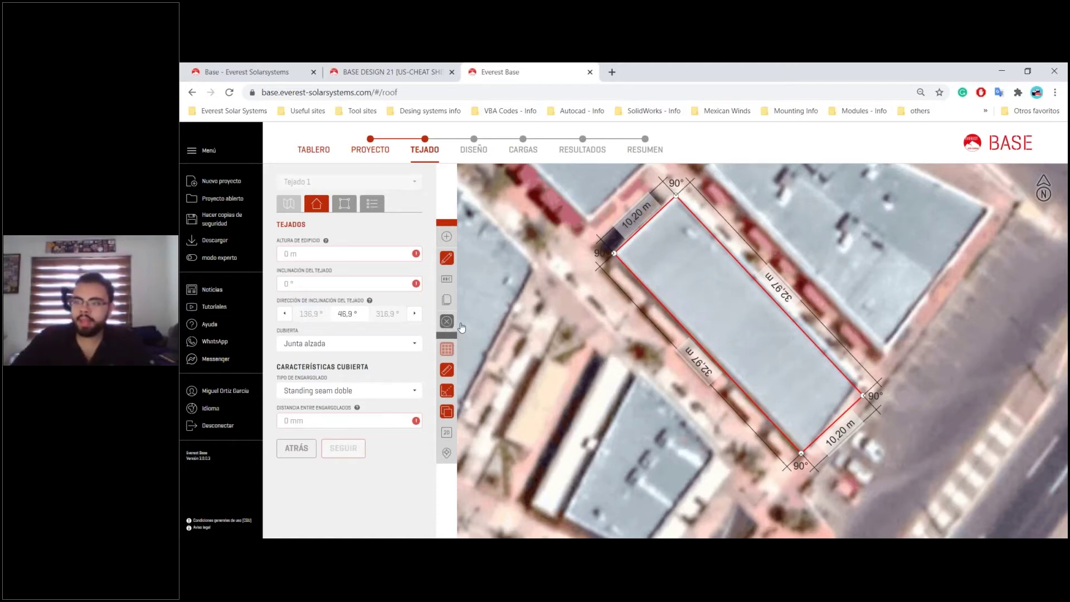
# - Rename the roof as Tienda 1
pyautogui.click(447, 279)
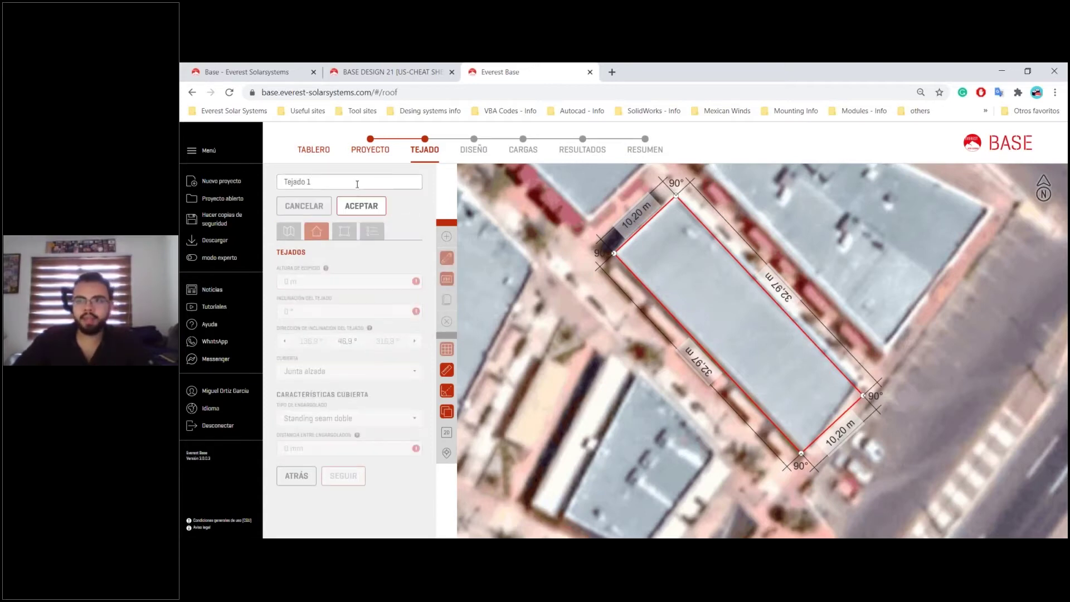
pyautogui.tripleClick(354, 184)
pyautogui.write('Tie')
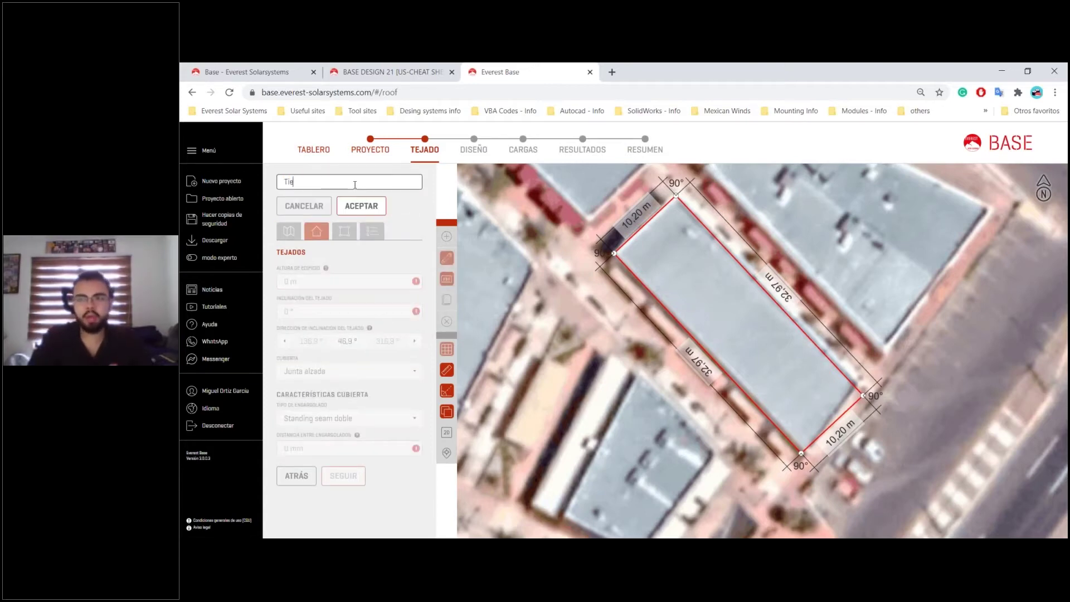
pyautogui.write('naa 1')
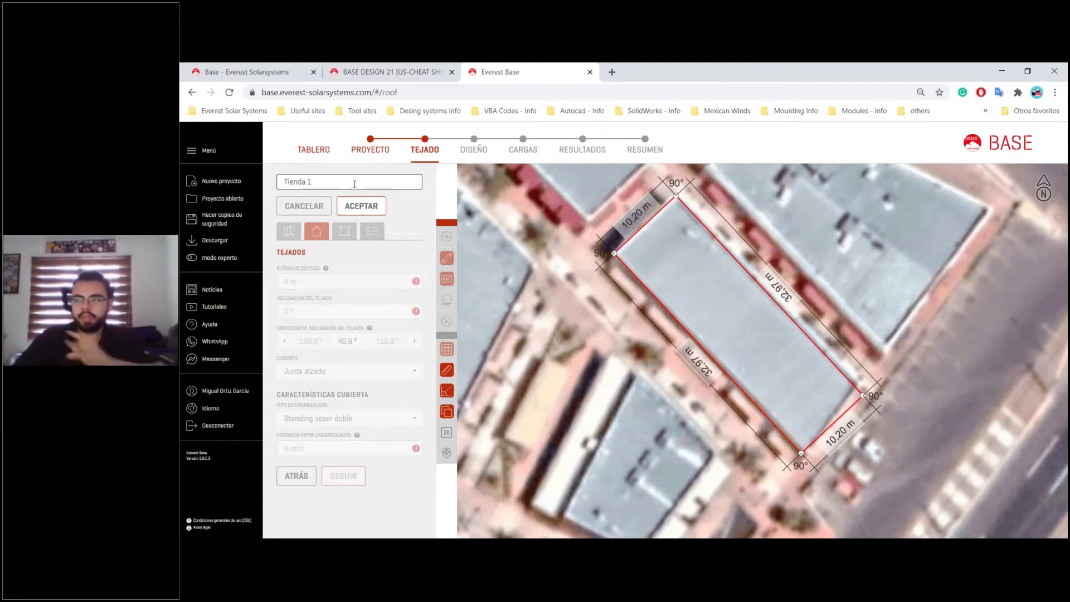
pyautogui.click(361, 205)
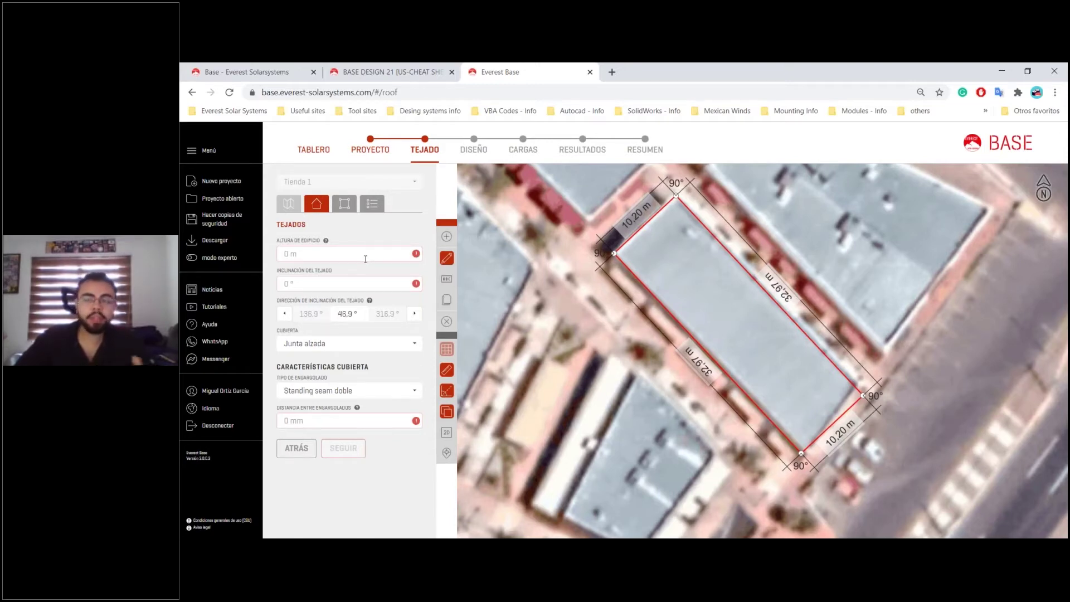
# - Set the building height to 8 m and the roof inclination to 10°
pyautogui.click(303, 256)
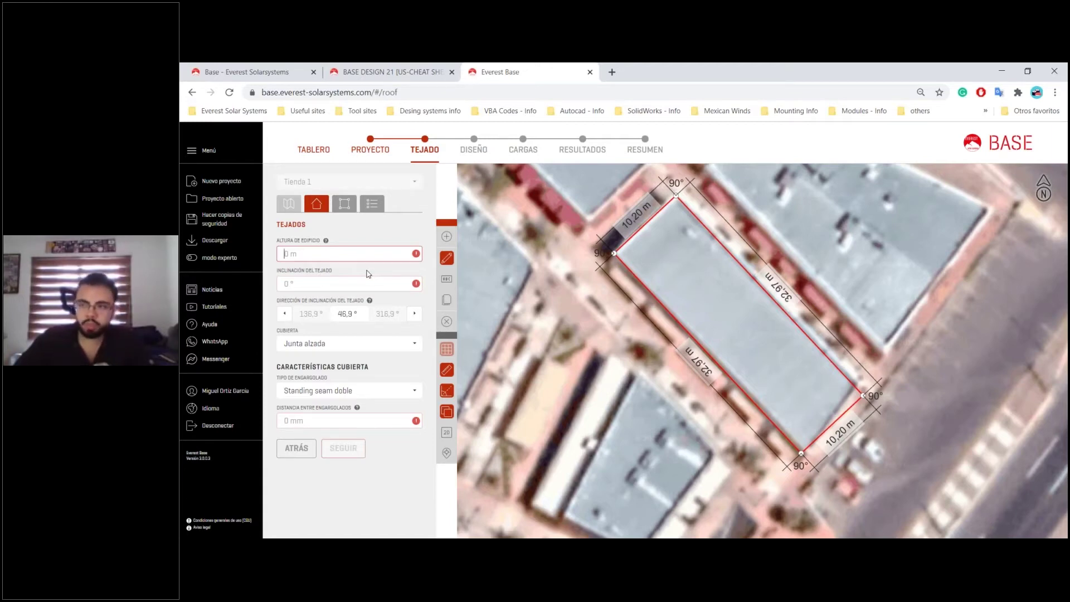
pyautogui.write('8')
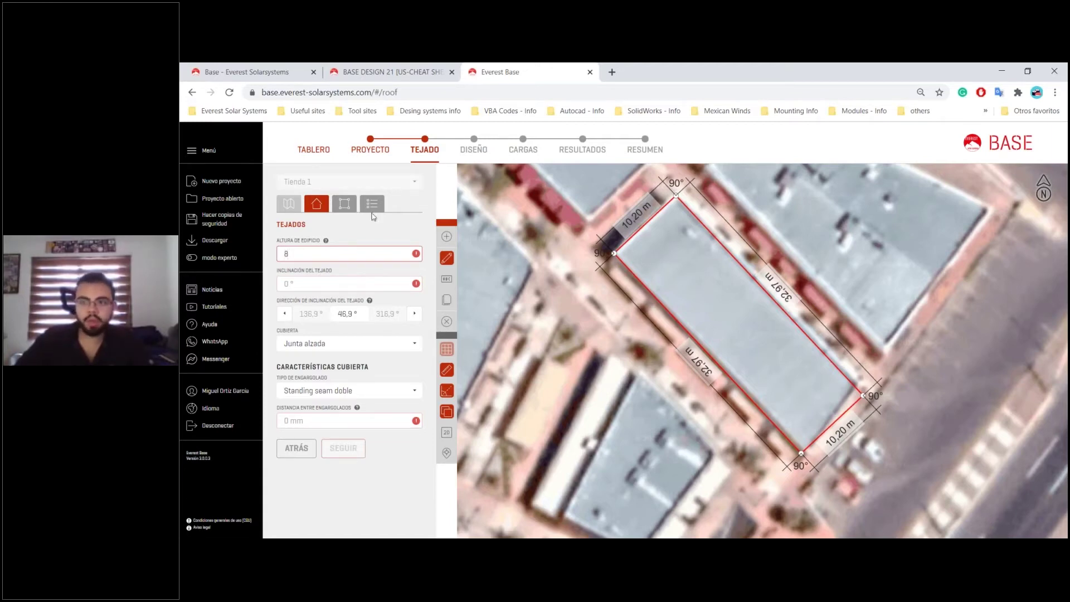
pyautogui.click(342, 289)
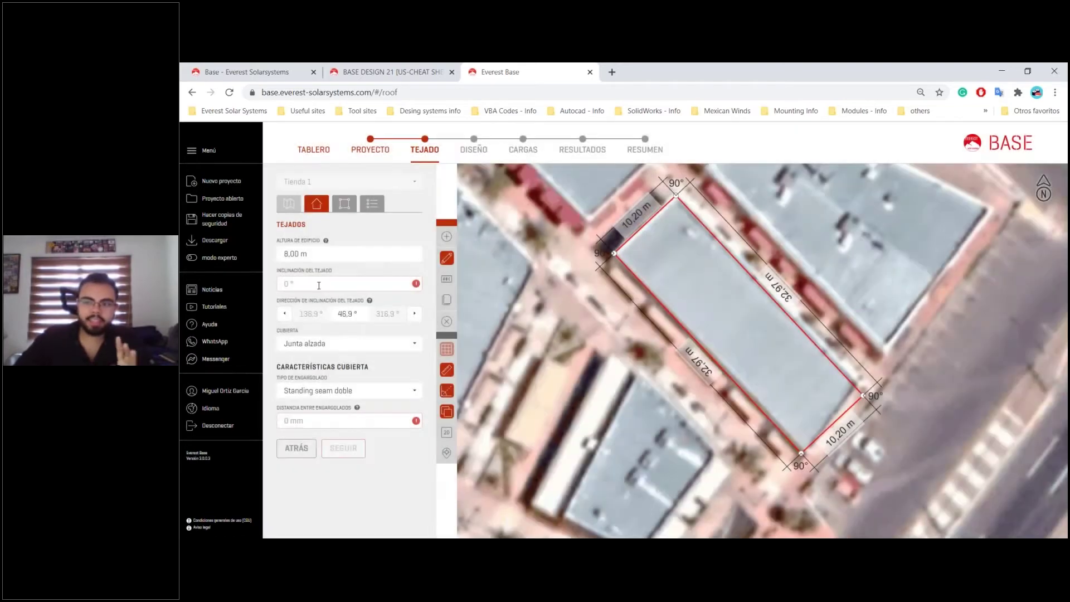
pyautogui.click(319, 287)
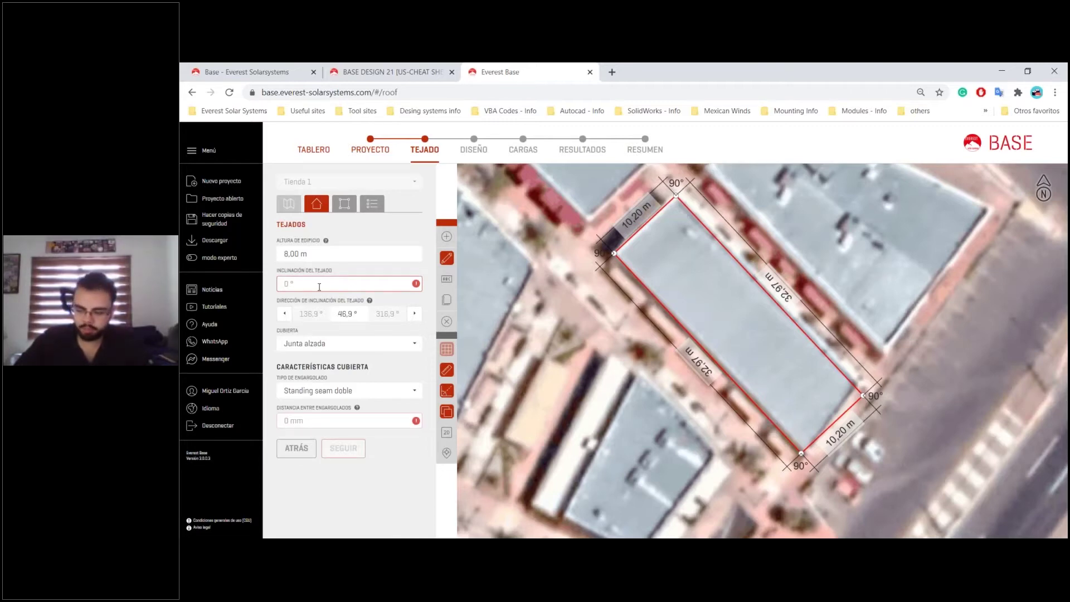
pyautogui.write('10')
pyautogui.click(399, 234)
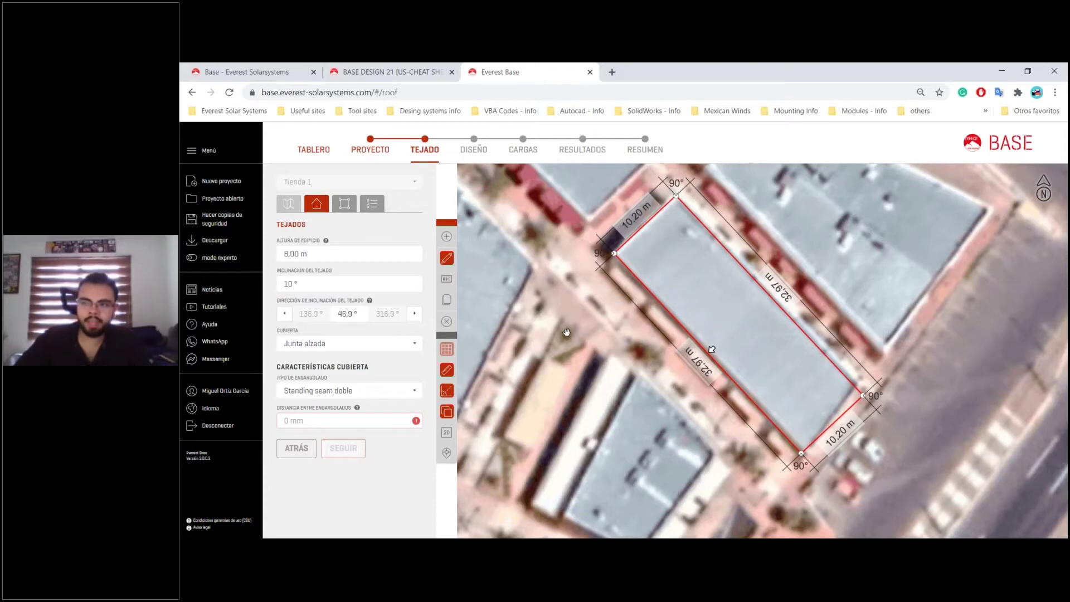
# - Preview the 136,9° roof slope direction, restoring 46,9°, and check the available seam types
pyautogui.click(284, 313)
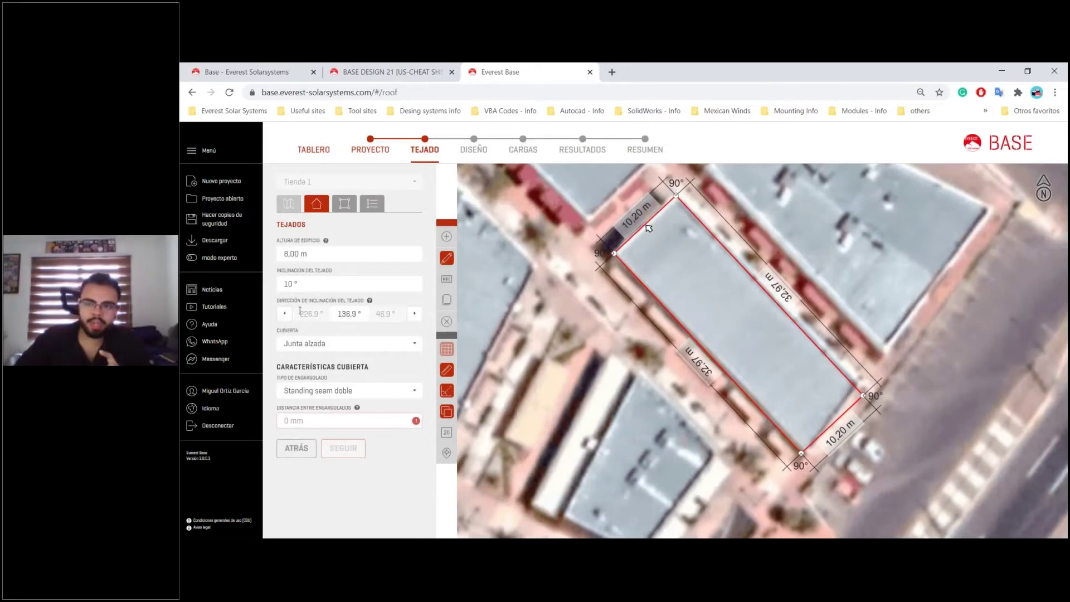
pyautogui.click(413, 314)
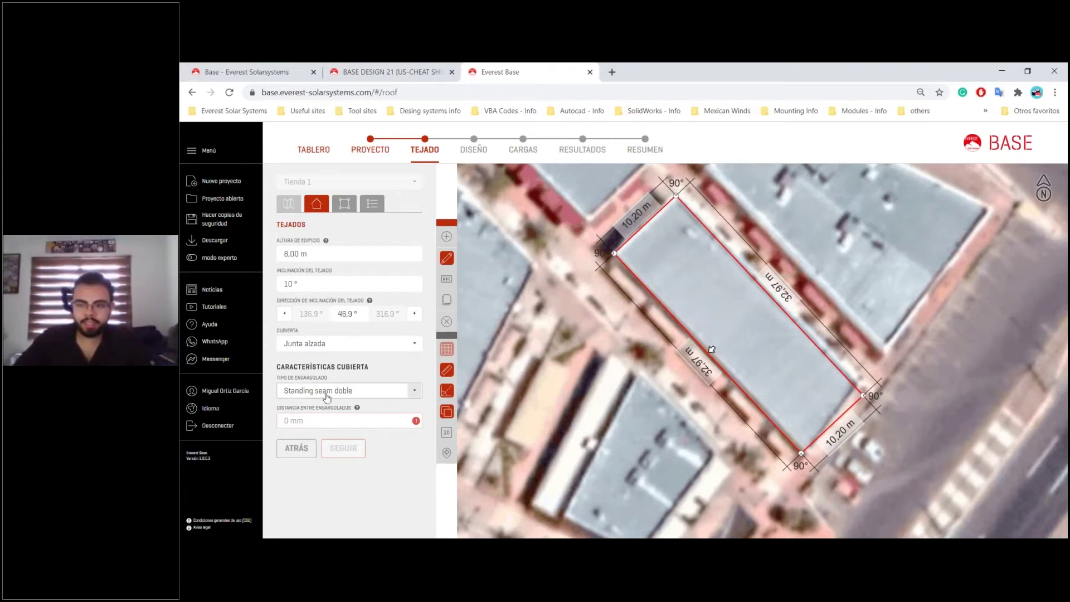
pyautogui.click(414, 390)
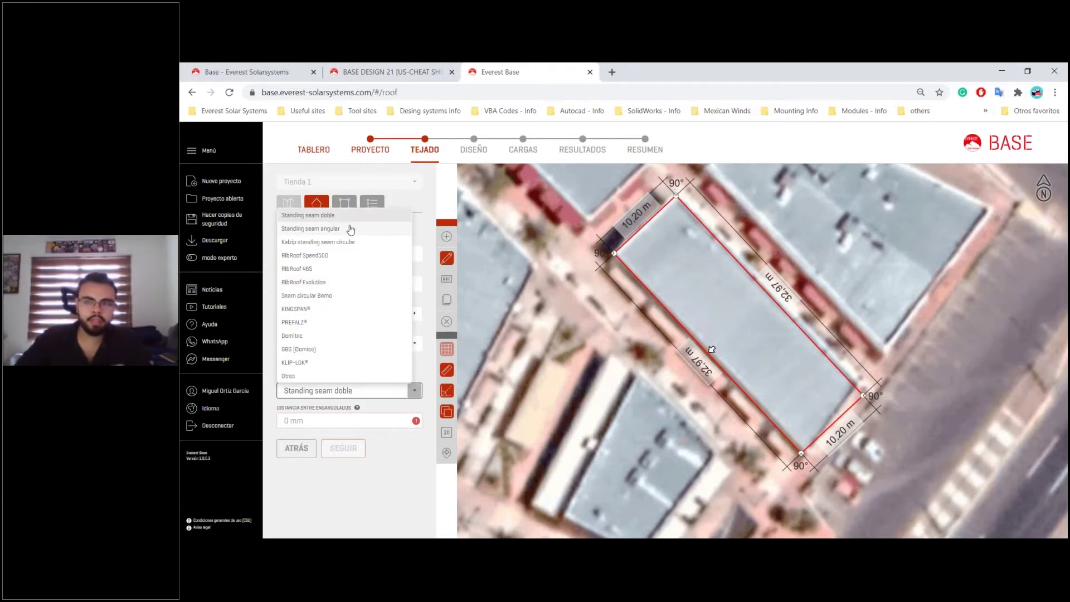
pyautogui.click(268, 389)
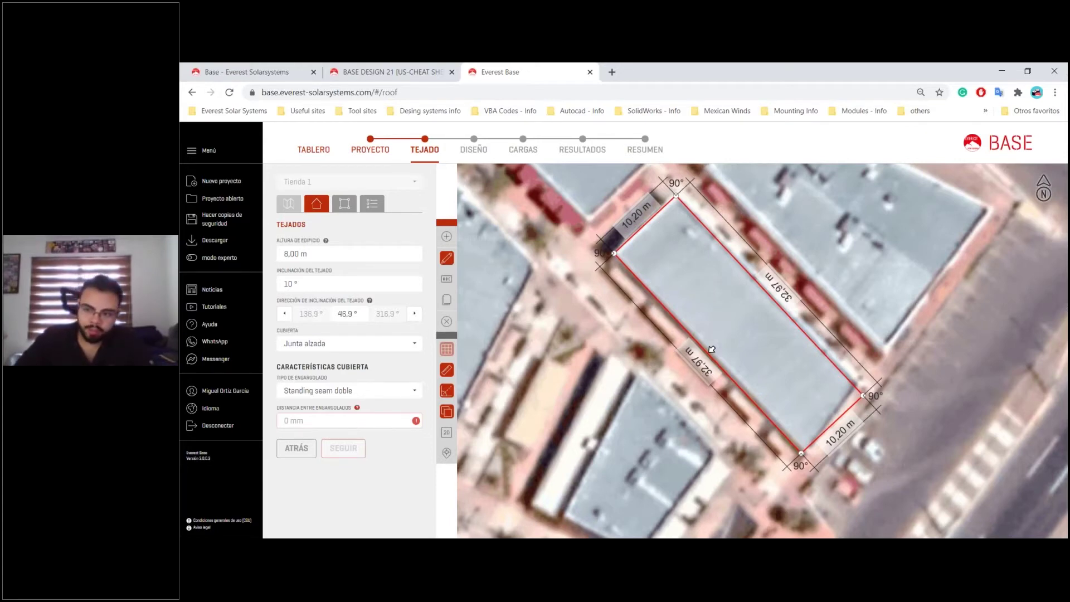
# - Check the seam spacing diagram and set the distance between seams (Distancia entre engargolados) to 456 mm
pyautogui.click(357, 407)
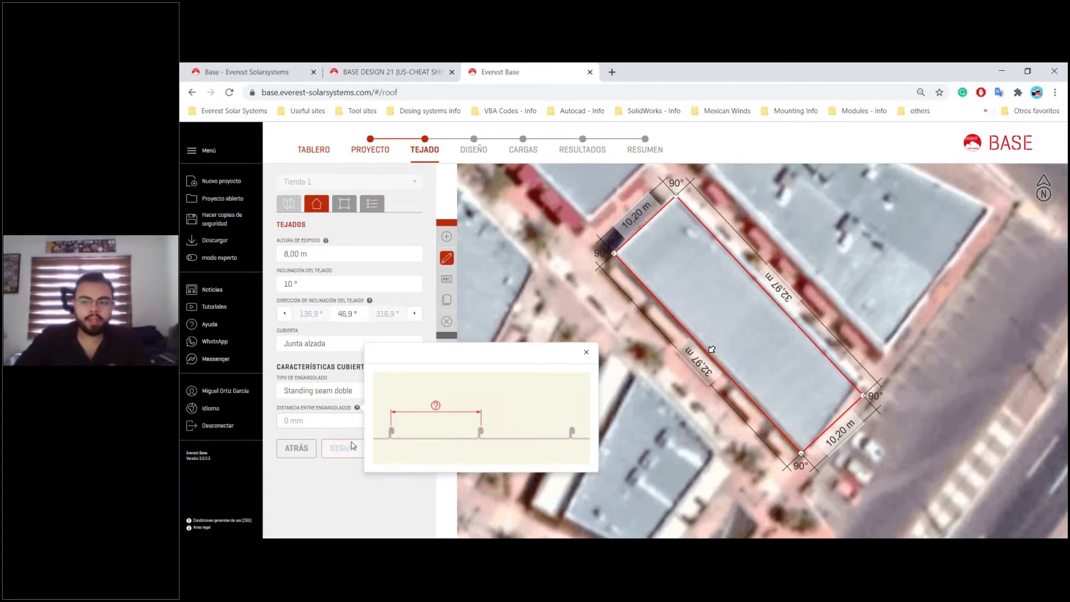
pyautogui.click(331, 422)
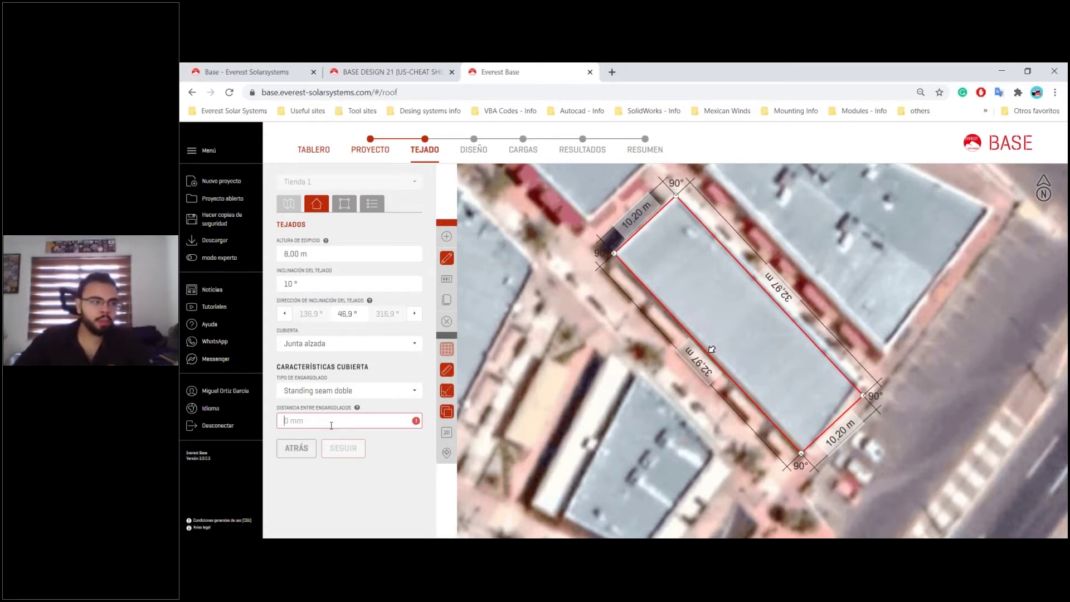
pyautogui.write('456')
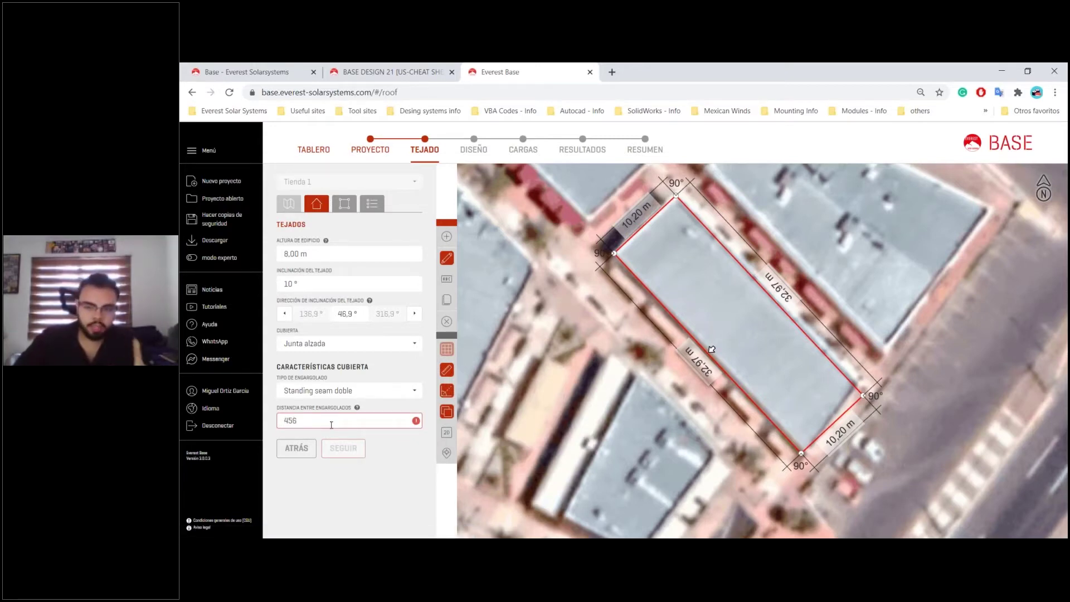
pyautogui.click(402, 442)
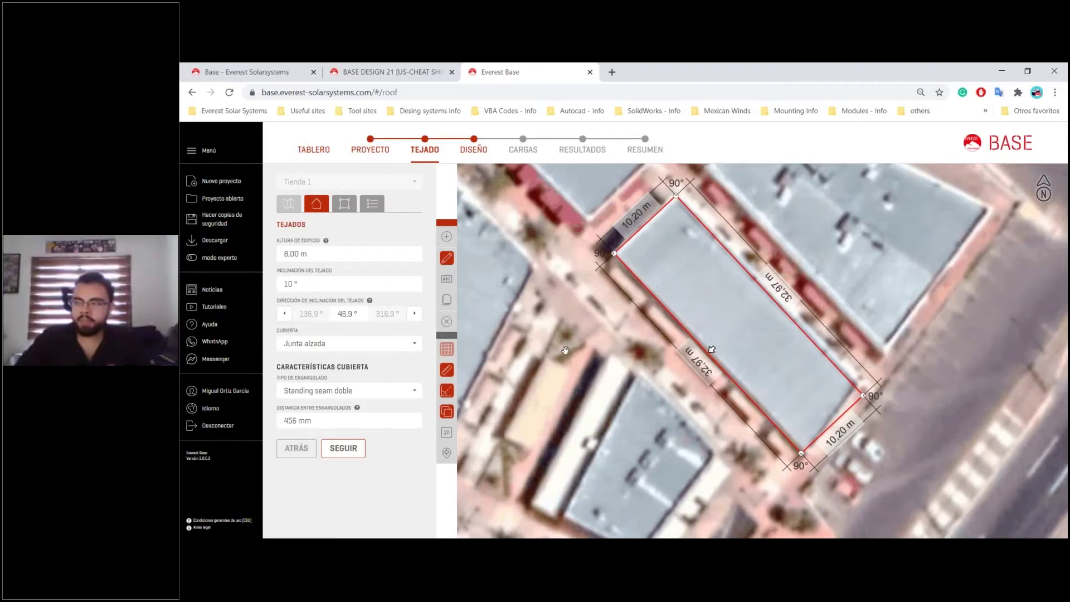
# - Open the obstacle settings for Tienda 1 and choose the Rectángulo type for Obstáculo 1
pyautogui.click(350, 207)
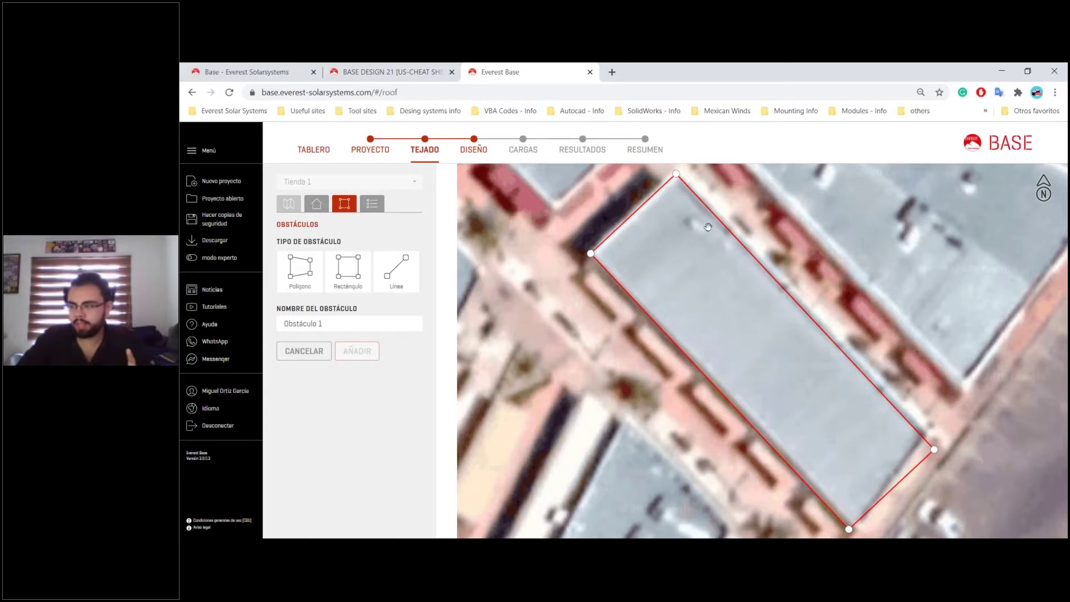
pyautogui.click(341, 272)
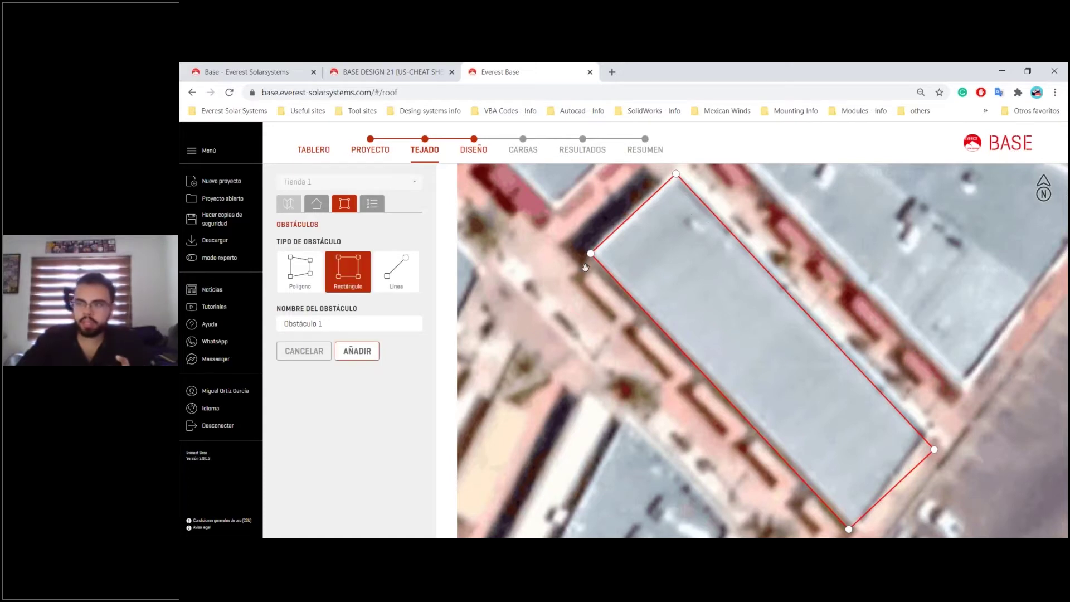
pyautogui.click(347, 272)
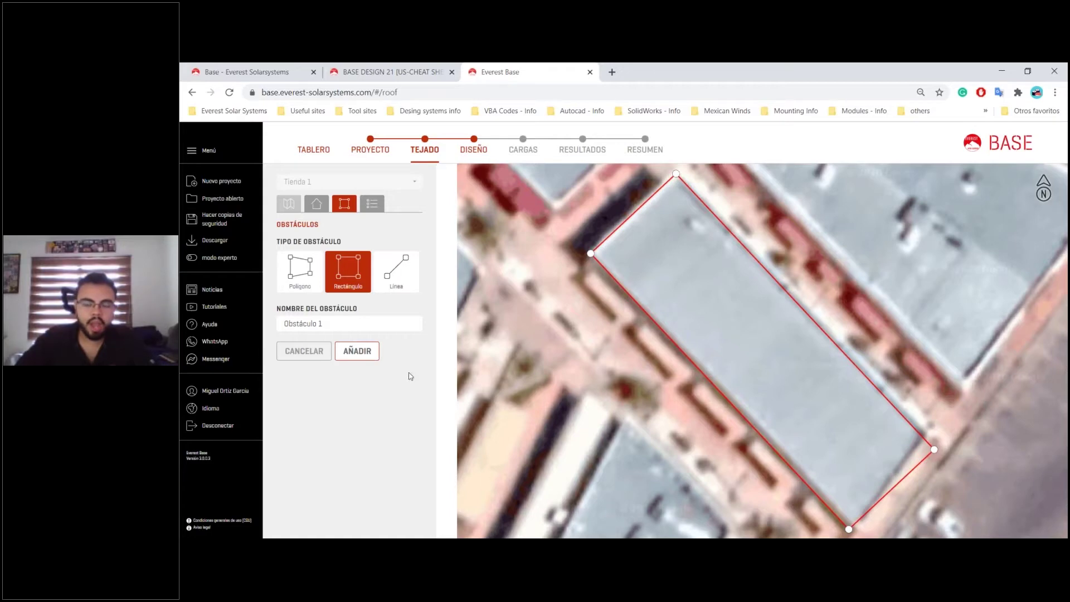
pyautogui.click(343, 279)
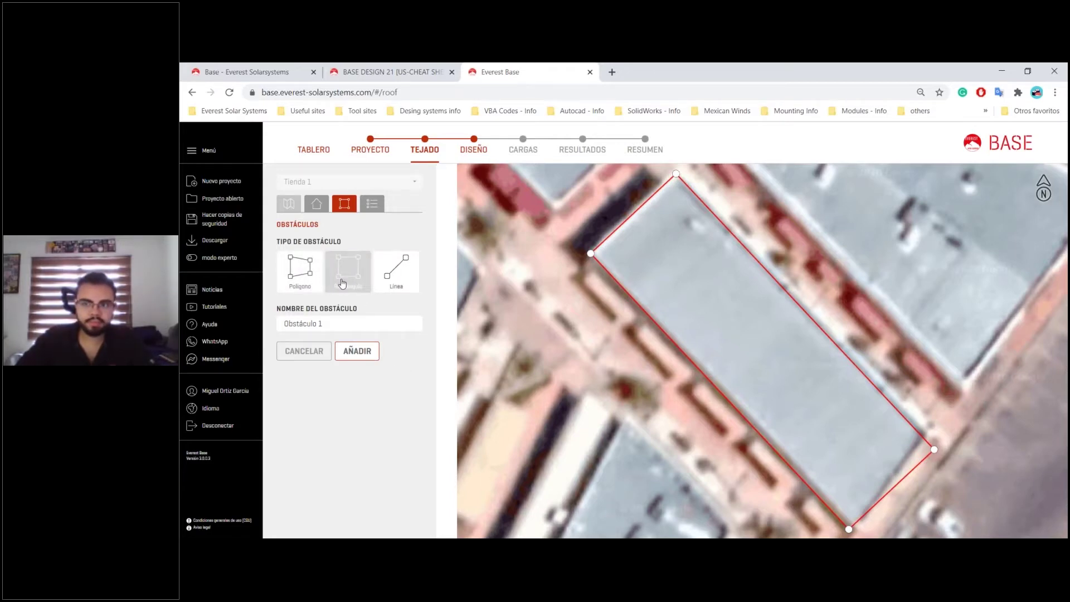
pyautogui.click(346, 296)
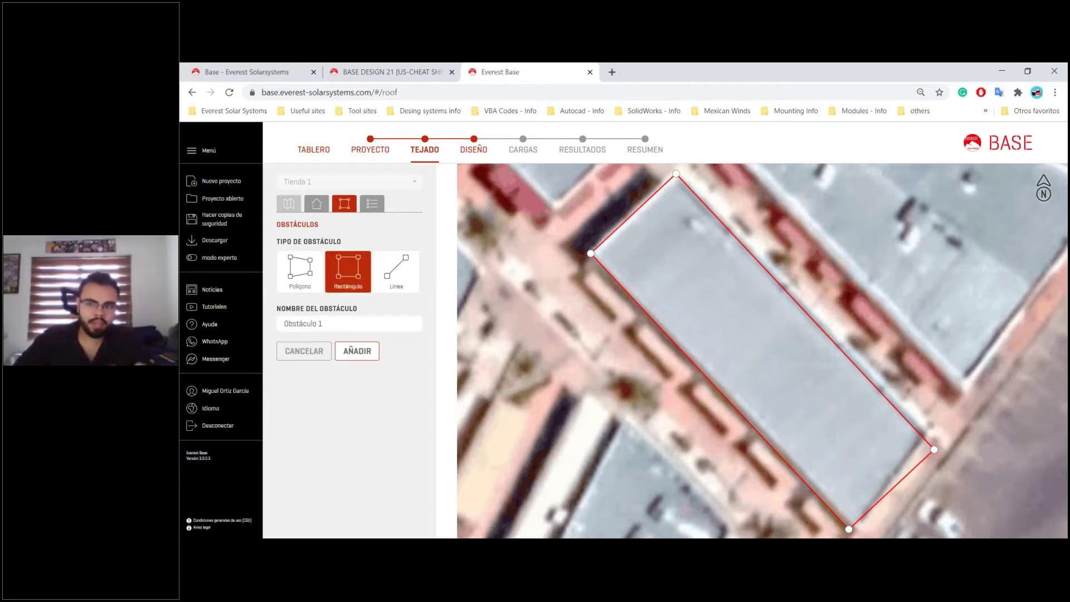
# - Draw the Obstáculo 1 rectangle, about 3,30 by 2,87 m, near the north corner of the Tienda 1 roof
pyautogui.click(350, 352)
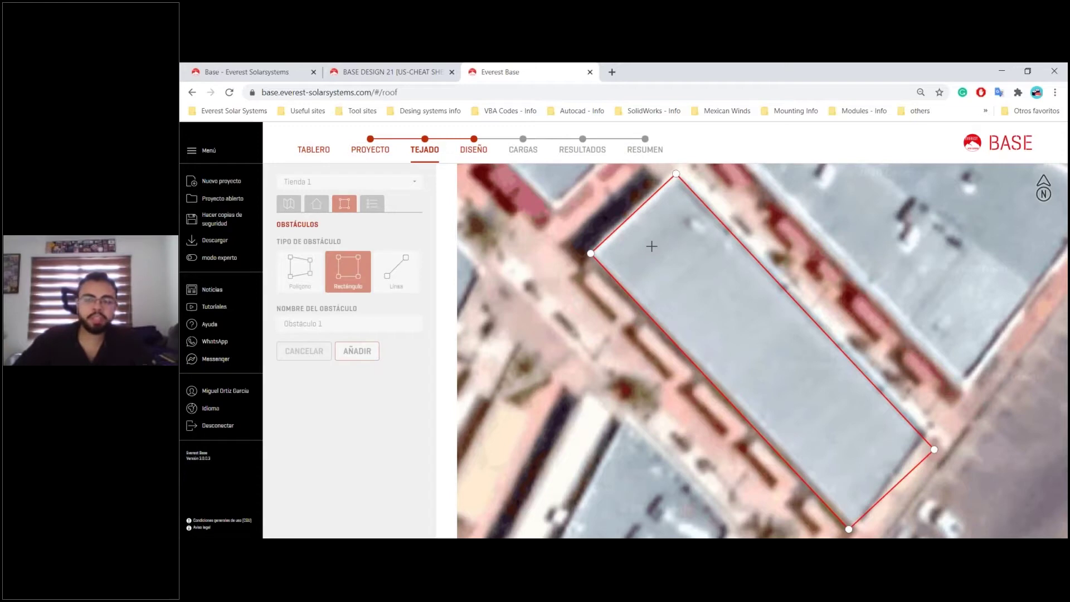
pyautogui.click(669, 219)
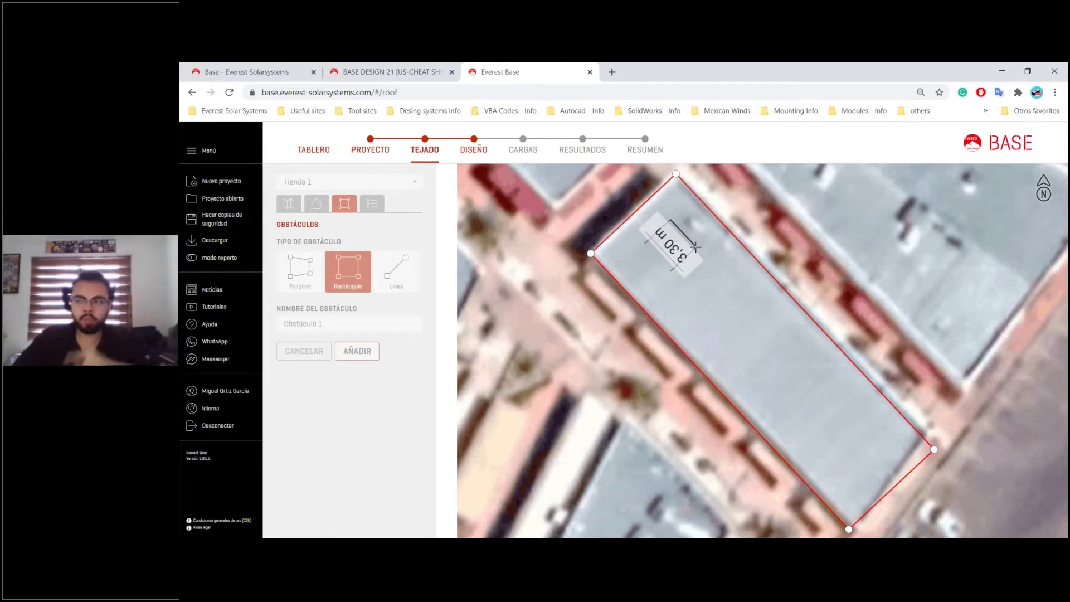
pyautogui.click(695, 246)
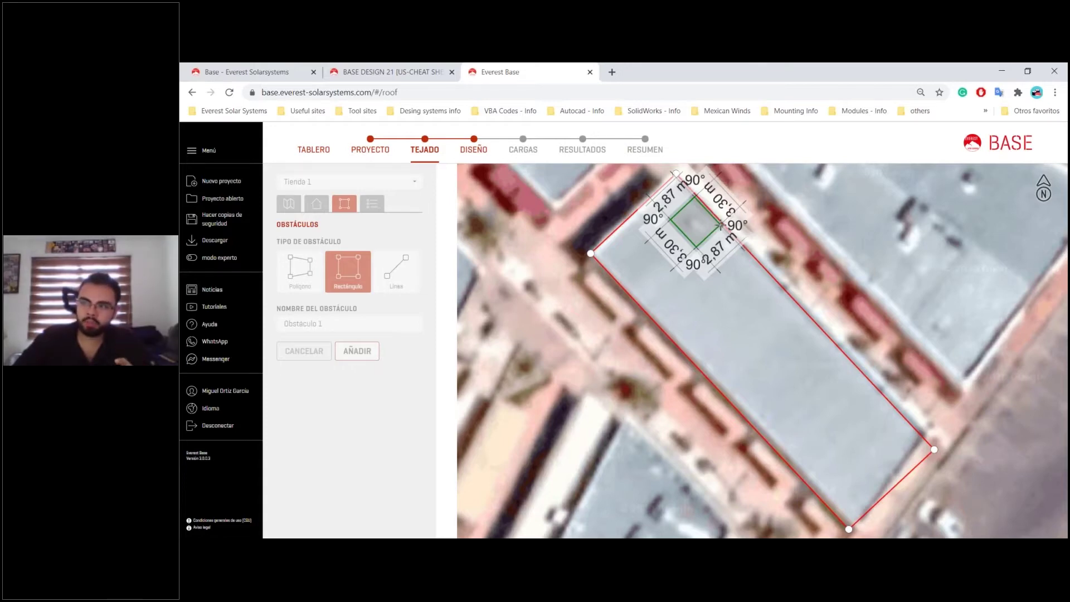
pyautogui.click(721, 225)
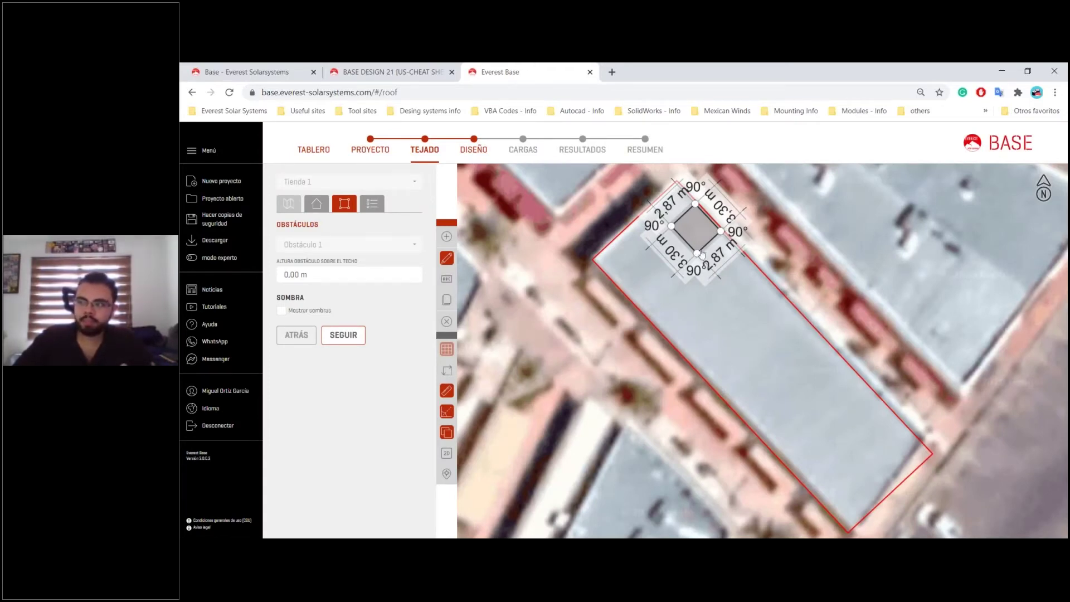
# - Resize the Obstáculo 1 rectangle by its corners to about 2,29 by 2,33 m
pyautogui.moveTo(697, 255); pyautogui.dragTo(697, 251)
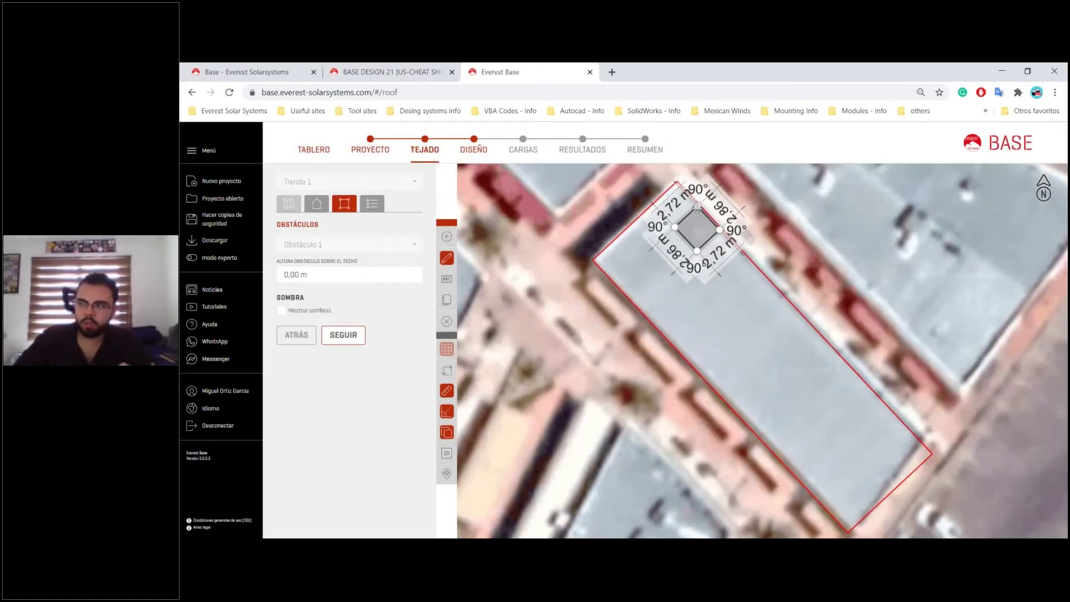
pyautogui.moveTo(697, 209); pyautogui.dragTo(699, 206)
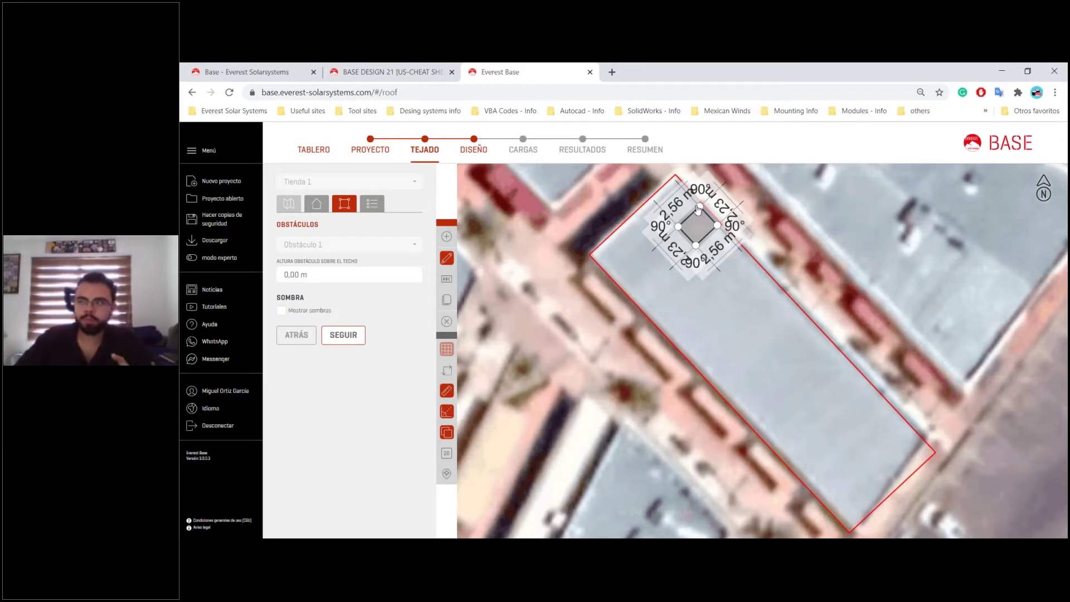
pyautogui.moveTo(698, 207); pyautogui.dragTo(696, 207)
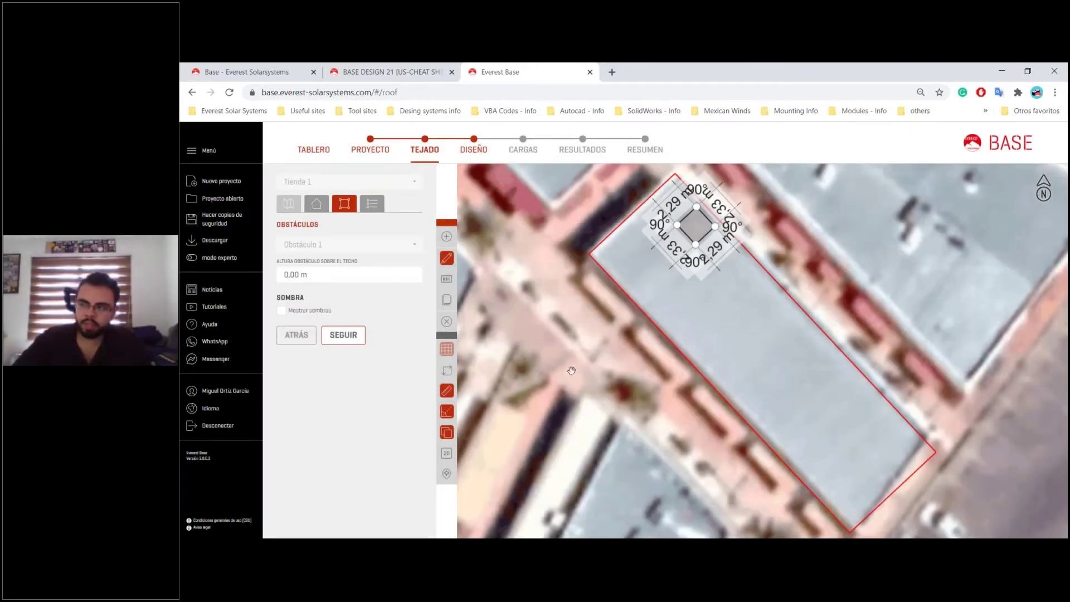
# - Hide the angle and length dimensions on the roof drawing, testing each display toggle
pyautogui.click(450, 414)
pyautogui.click(452, 392)
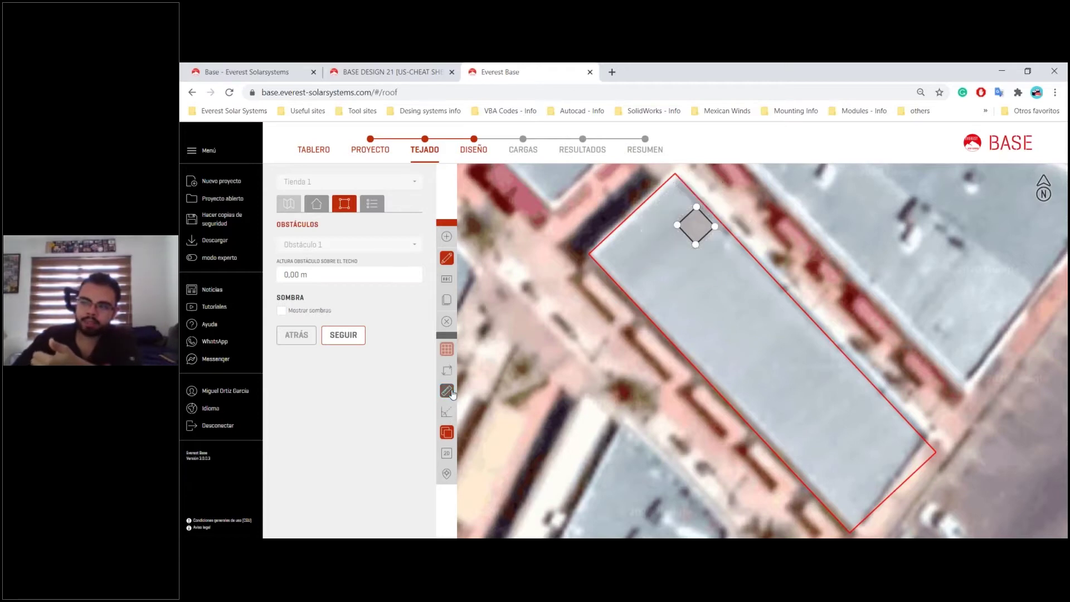
pyautogui.click(452, 415)
pyautogui.click(452, 415)
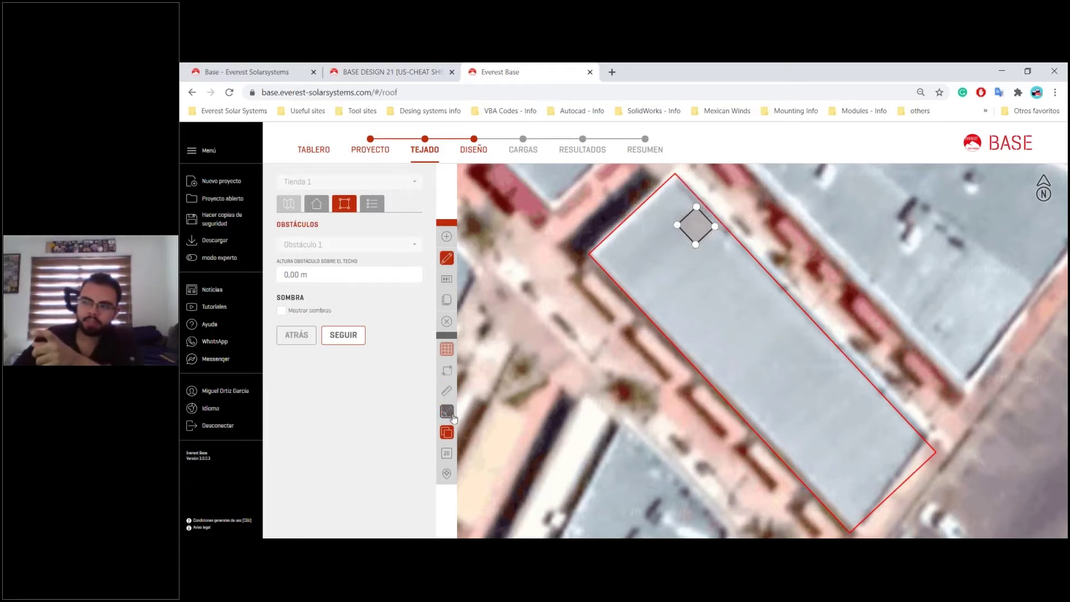
pyautogui.click(451, 393)
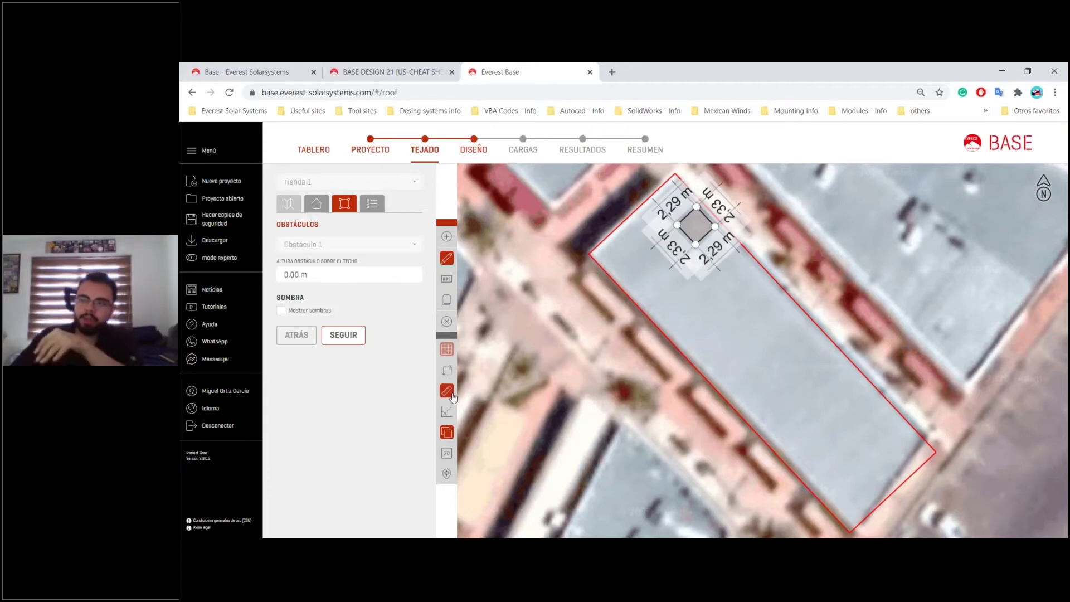
pyautogui.click(452, 395)
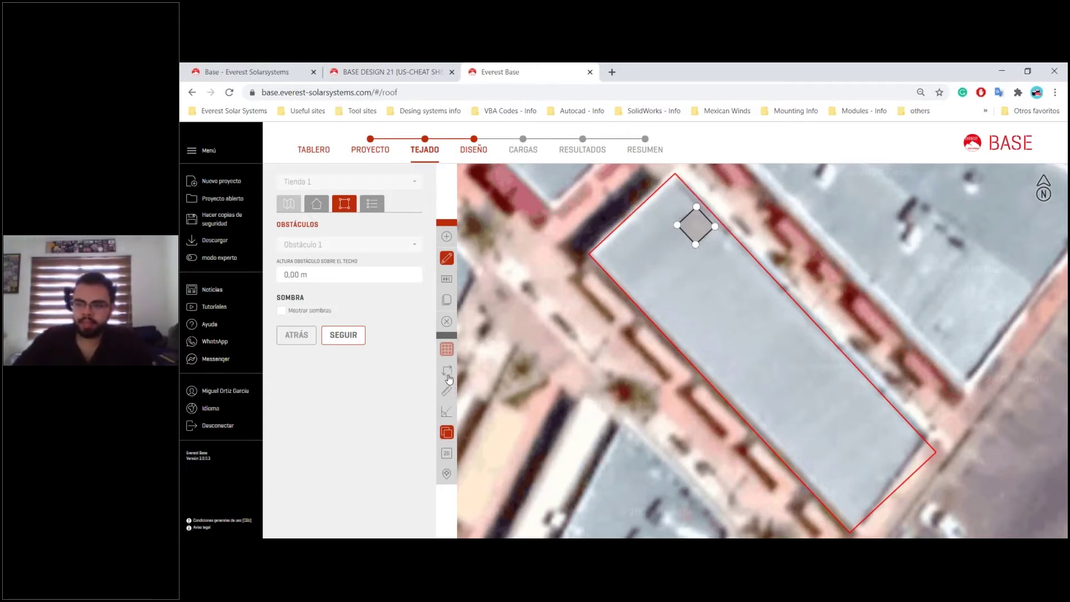
# - Preview the roof without the satellite image, restore the image, and try recentring the drawing after zooming out
pyautogui.click(447, 434)
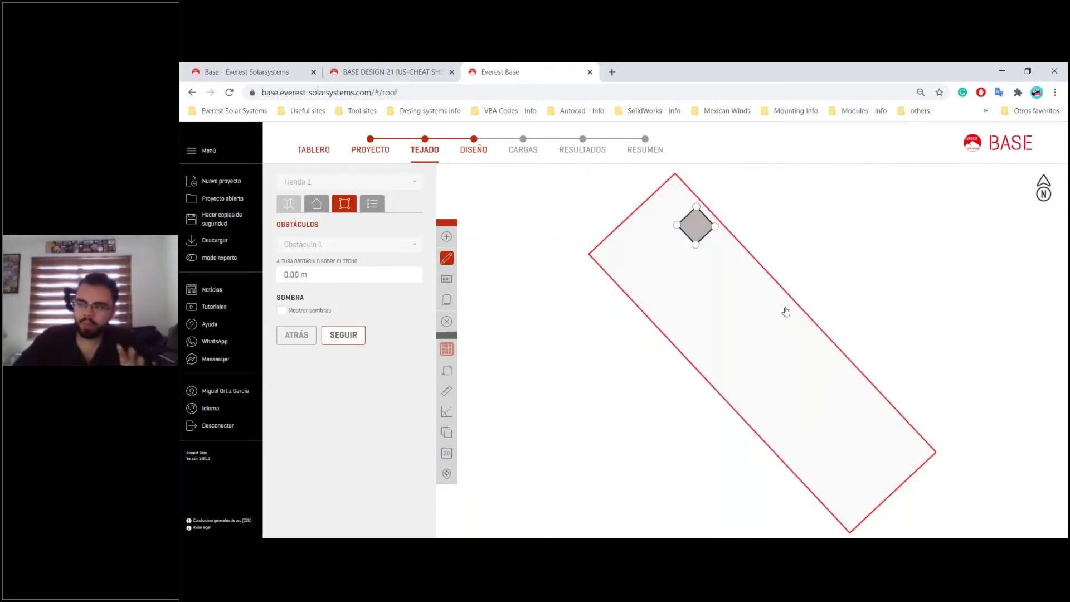
pyautogui.click(447, 432)
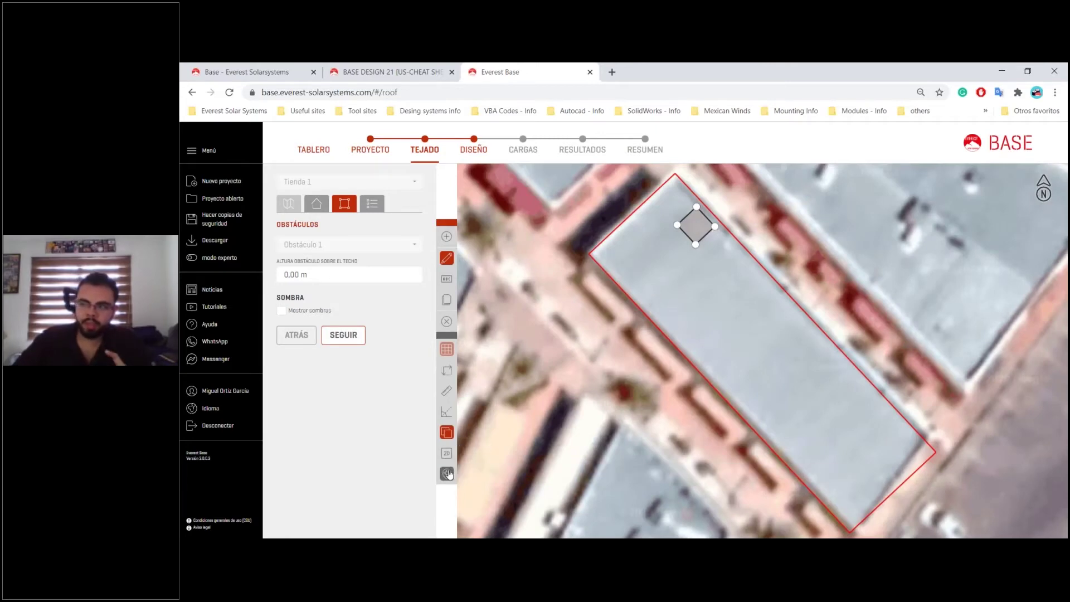
pyautogui.moveTo(638, 333); pyautogui.dragTo(636, 330)
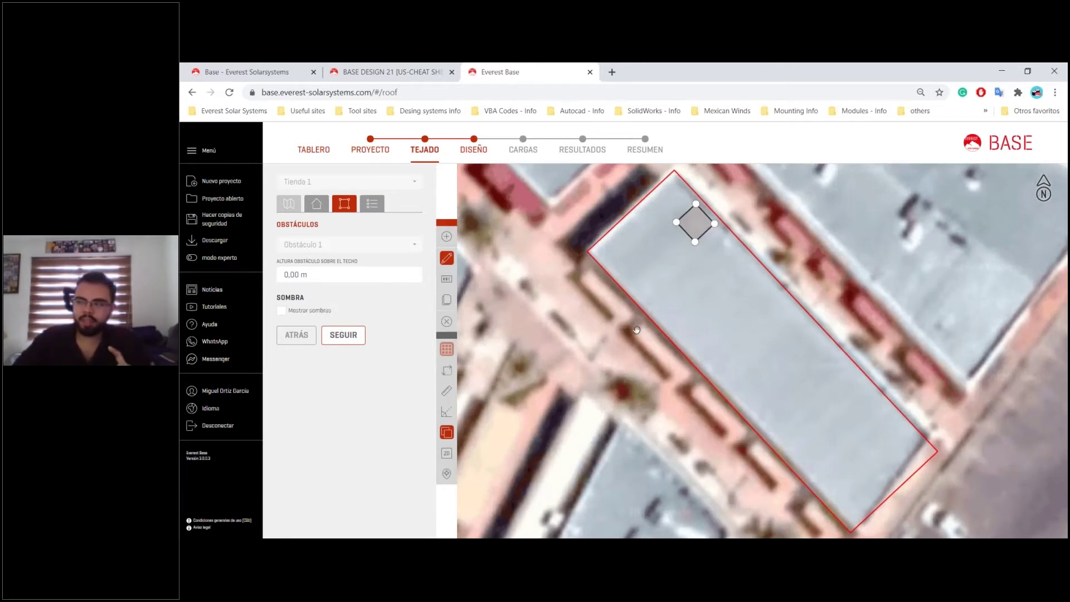
pyautogui.scroll(-5, 636, 330)
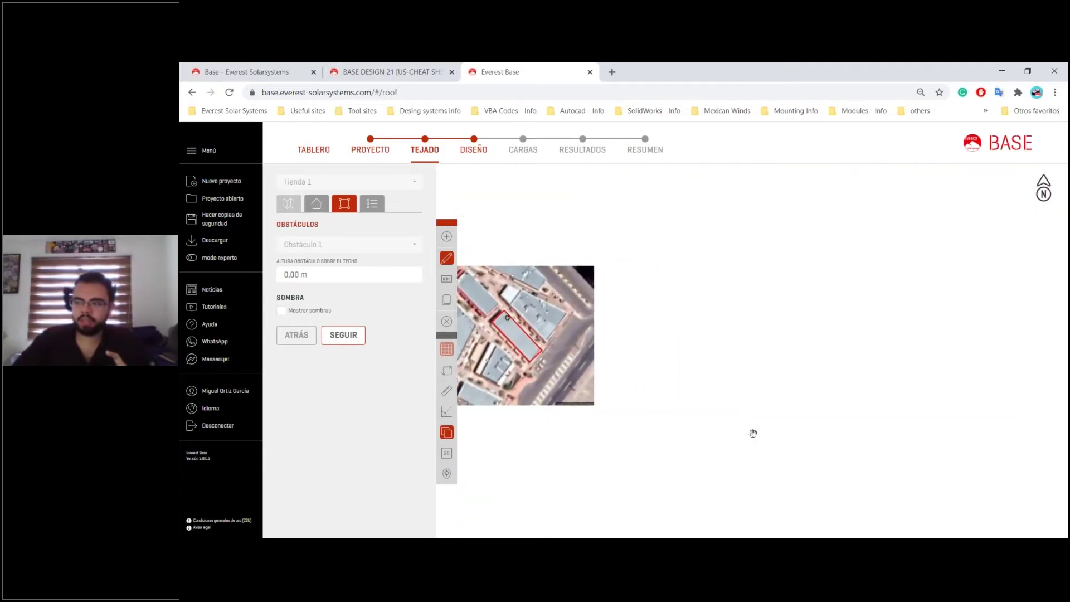
pyautogui.moveTo(678, 312); pyautogui.dragTo(728, 302)
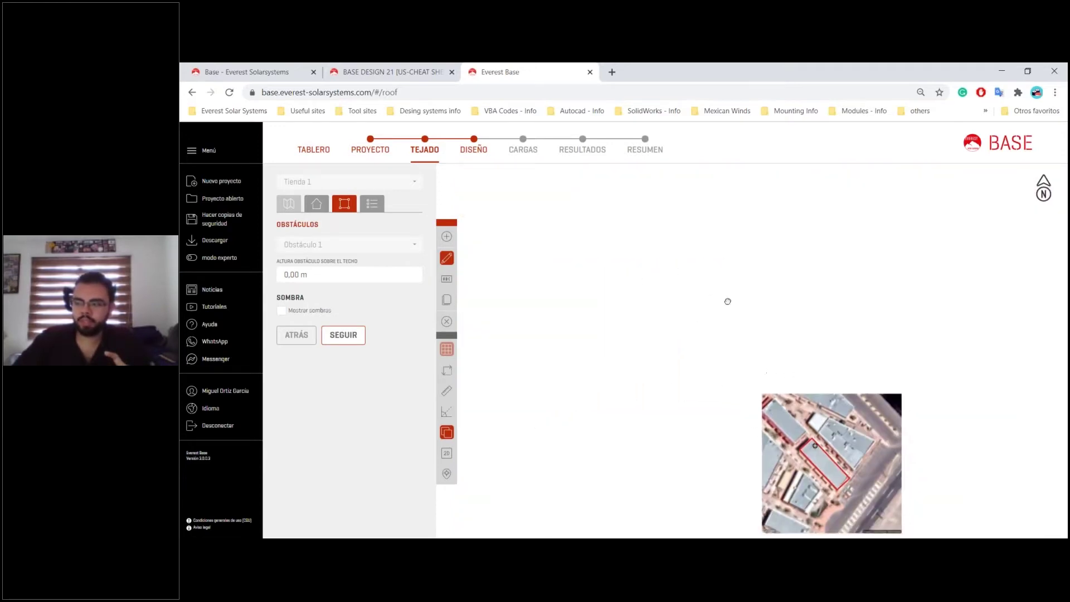
pyautogui.click(446, 473)
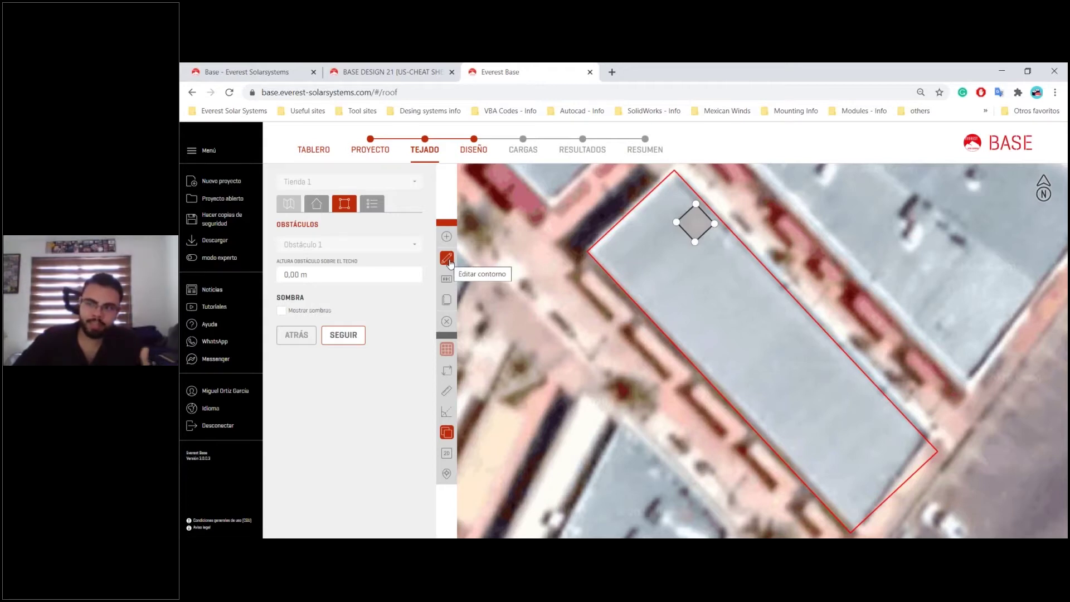
# - Duplicate Obstáculo 1 and place the copy near the roof's west corner, along the southwest edge
pyautogui.click(447, 302)
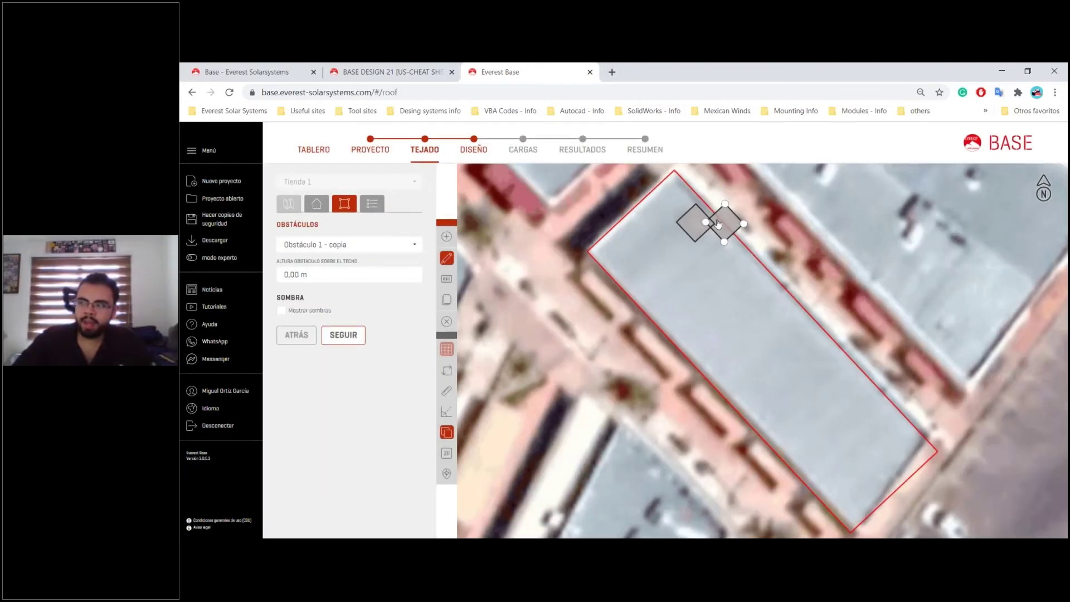
pyautogui.moveTo(725, 225); pyautogui.dragTo(635, 274)
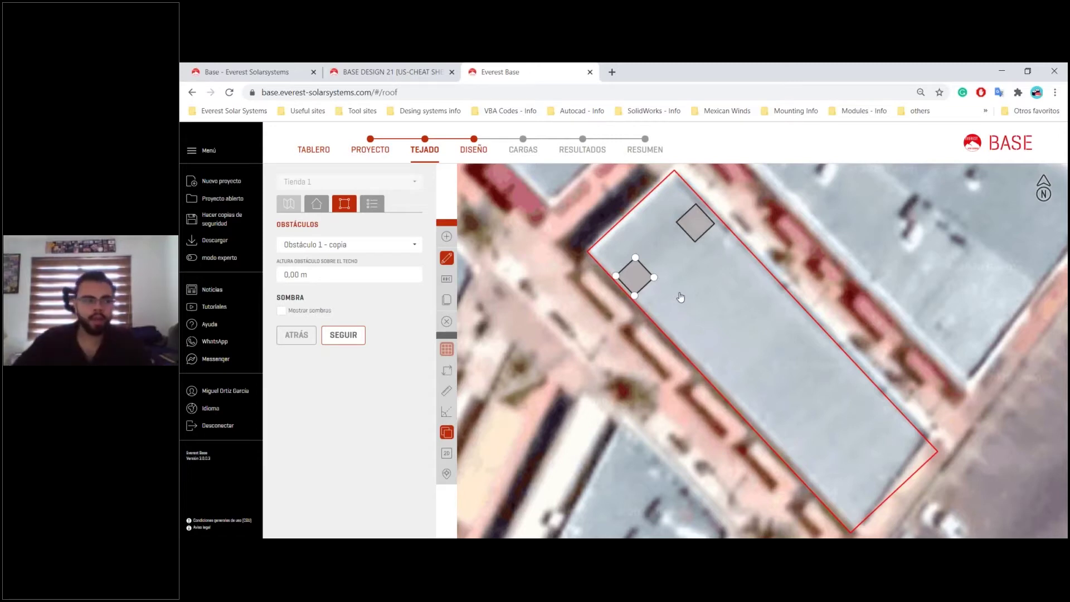
# - Check the comments section and roof data of Tienda 1, preview the module design stage, and return to the roof stage
pyautogui.click(371, 205)
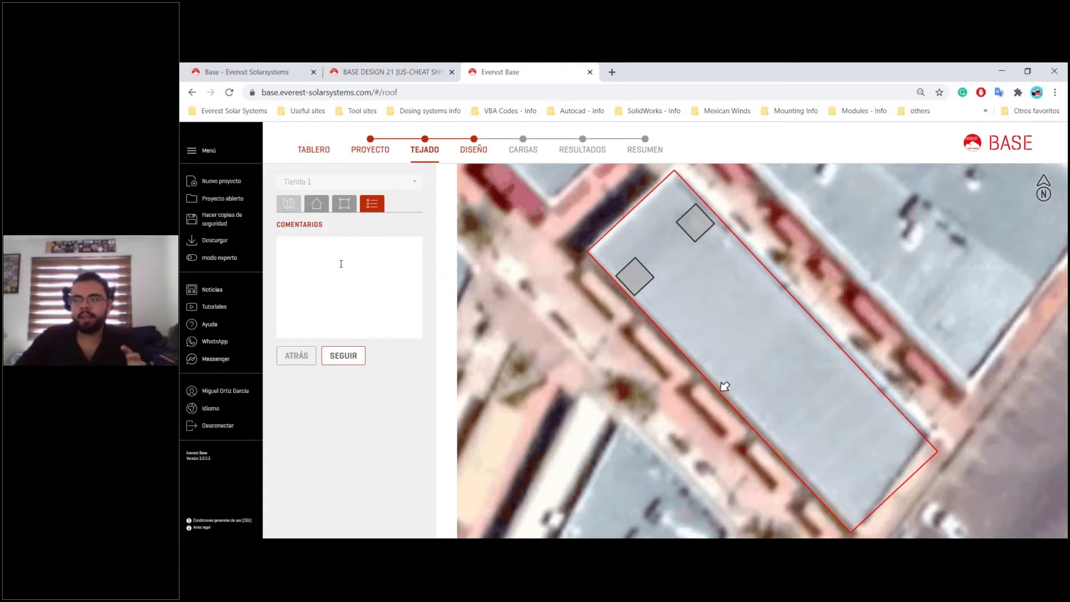
pyautogui.click(316, 205)
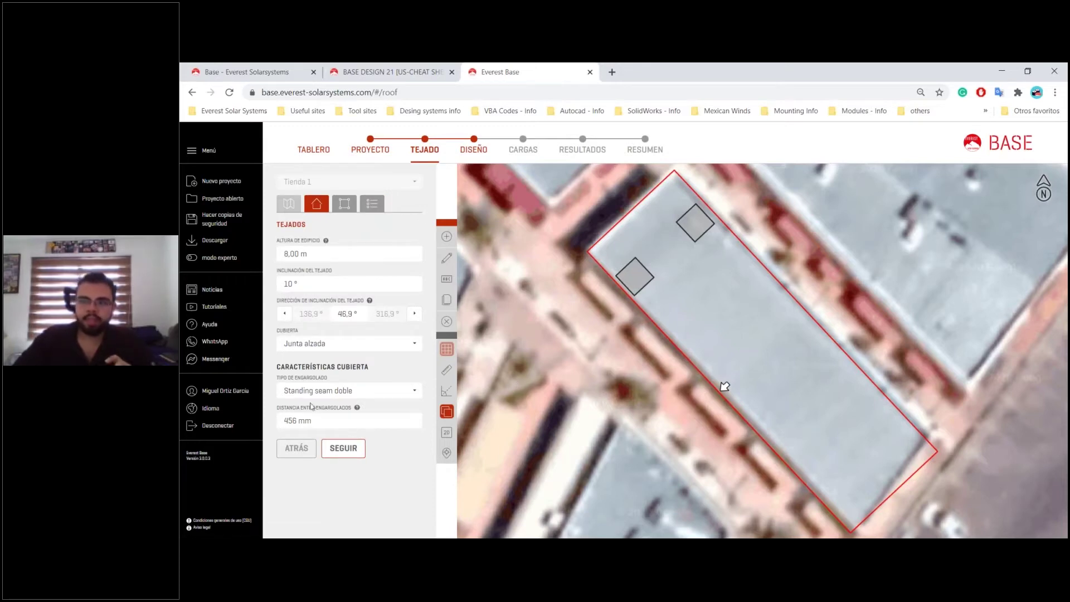
pyautogui.click(344, 449)
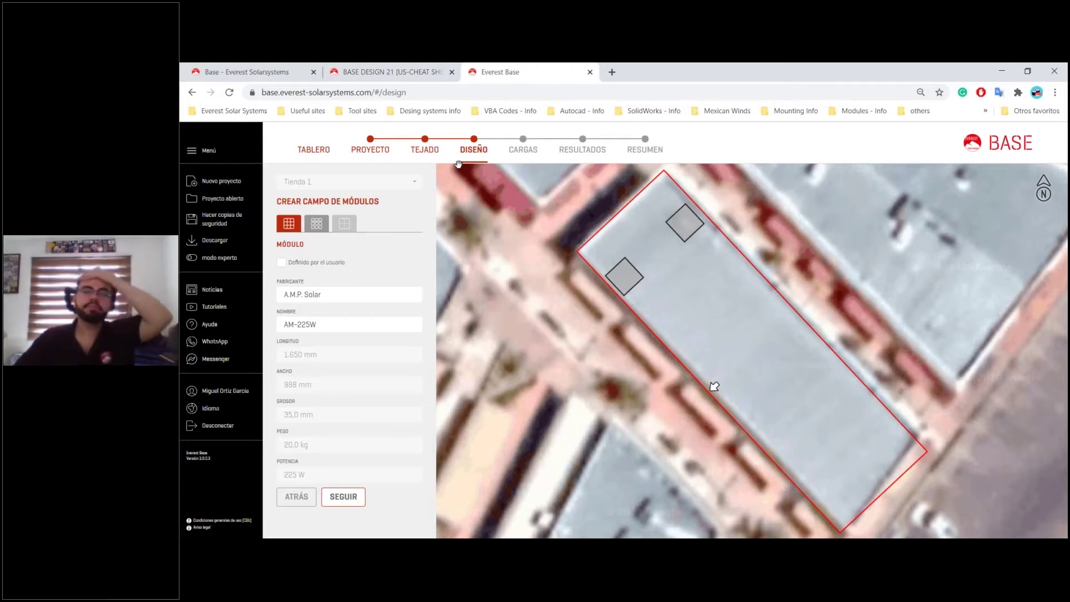
pyautogui.click(430, 152)
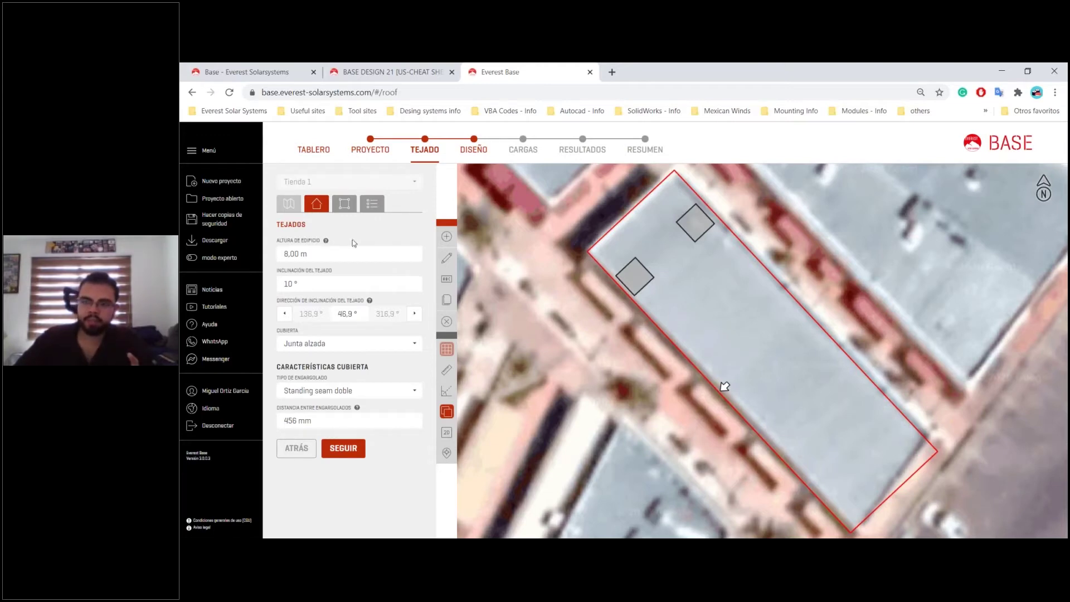
# - Set the height above the roof of Obstáculo 1 - copia to 1,5 m and turn on the shadow display
pyautogui.click(345, 208)
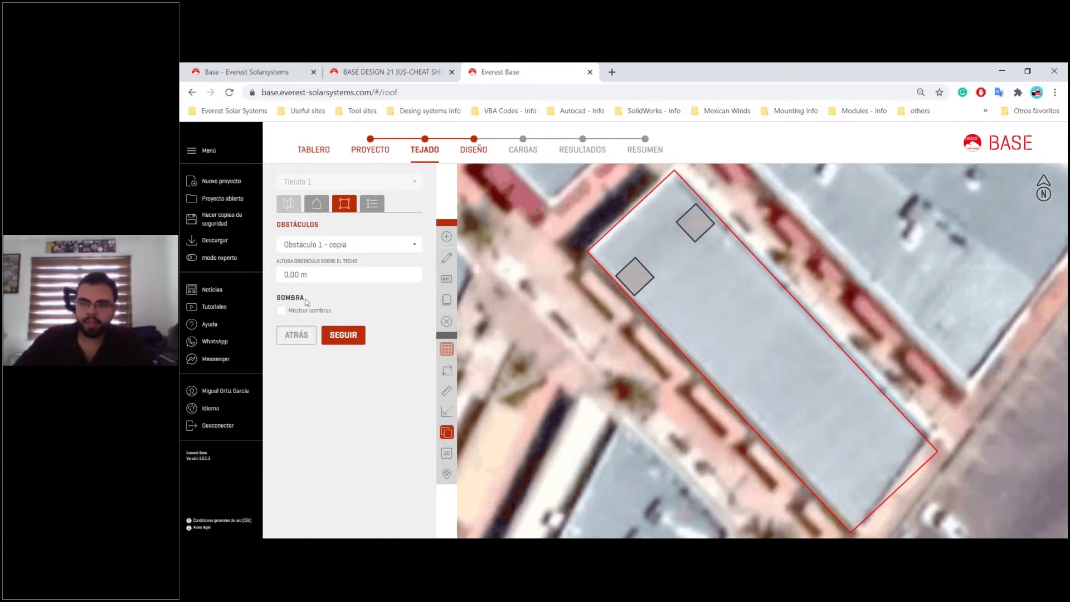
pyautogui.click(334, 274)
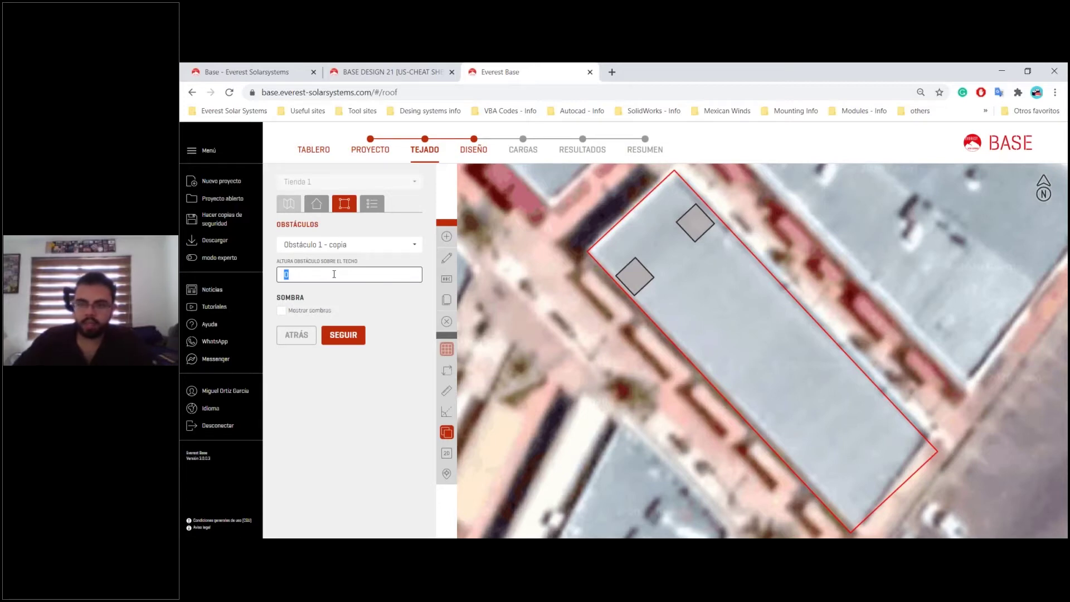
pyautogui.write('15')
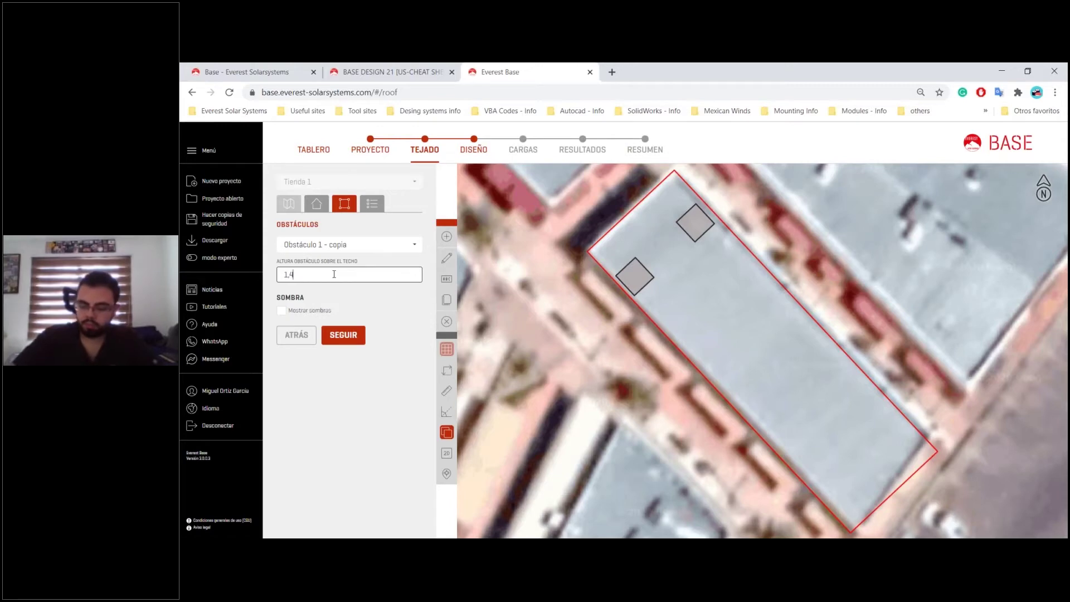
pyautogui.click(376, 299)
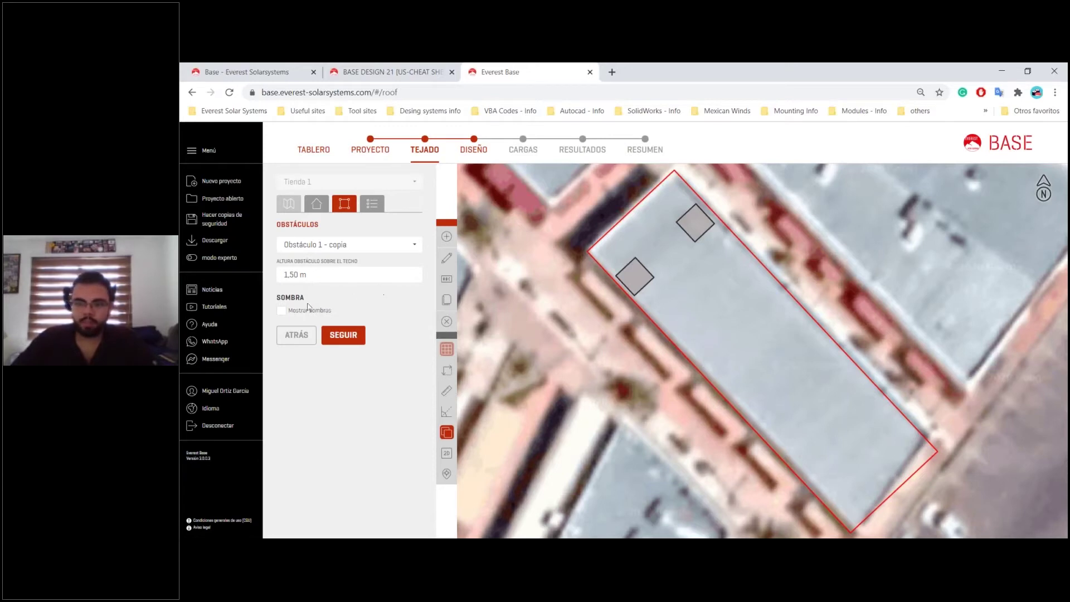
pyautogui.click(281, 311)
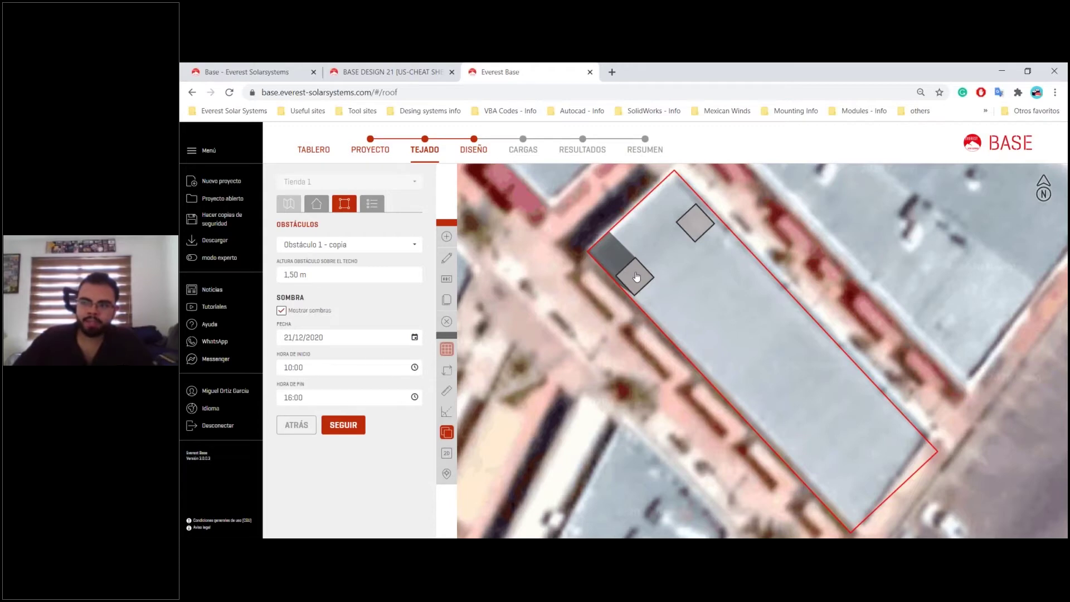
# - Set the height above the roof of the original Obstáculo 1 to 1,5 m
pyautogui.click(692, 223)
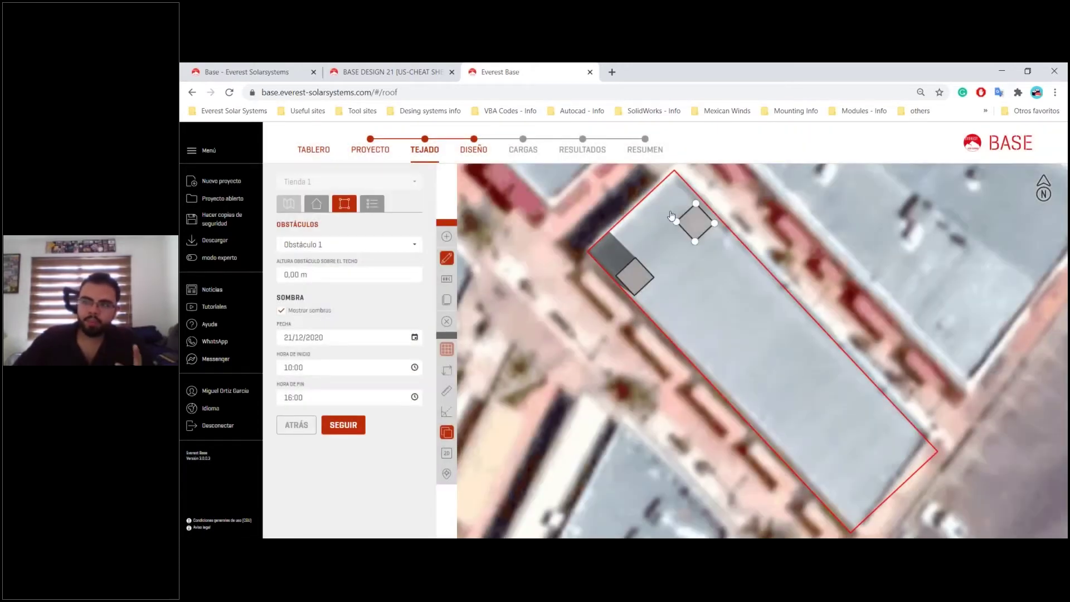
pyautogui.click(344, 280)
pyautogui.write('1')
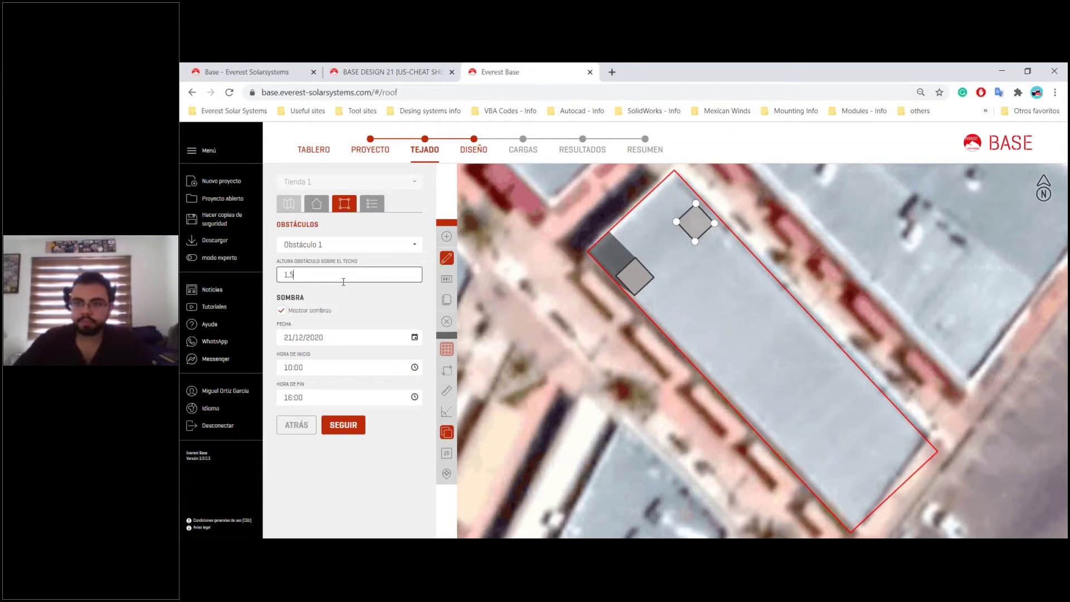
pyautogui.write(',5')
pyautogui.click(367, 303)
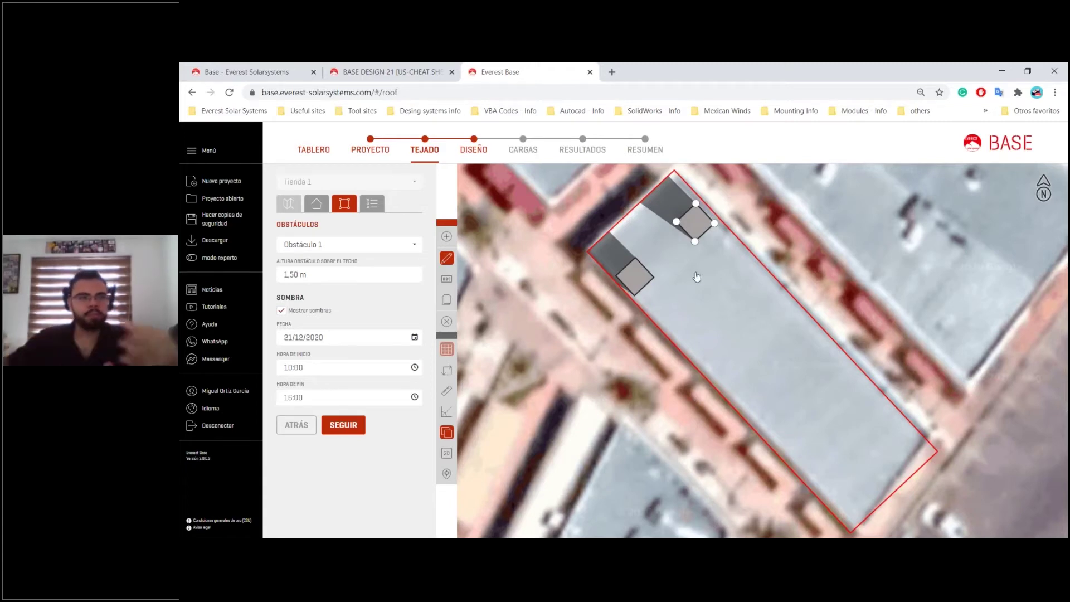
# - Enable expert mode and set Obstáculo 1's edge distance (Distancia al borde) to 2 m
pyautogui.click(190, 263)
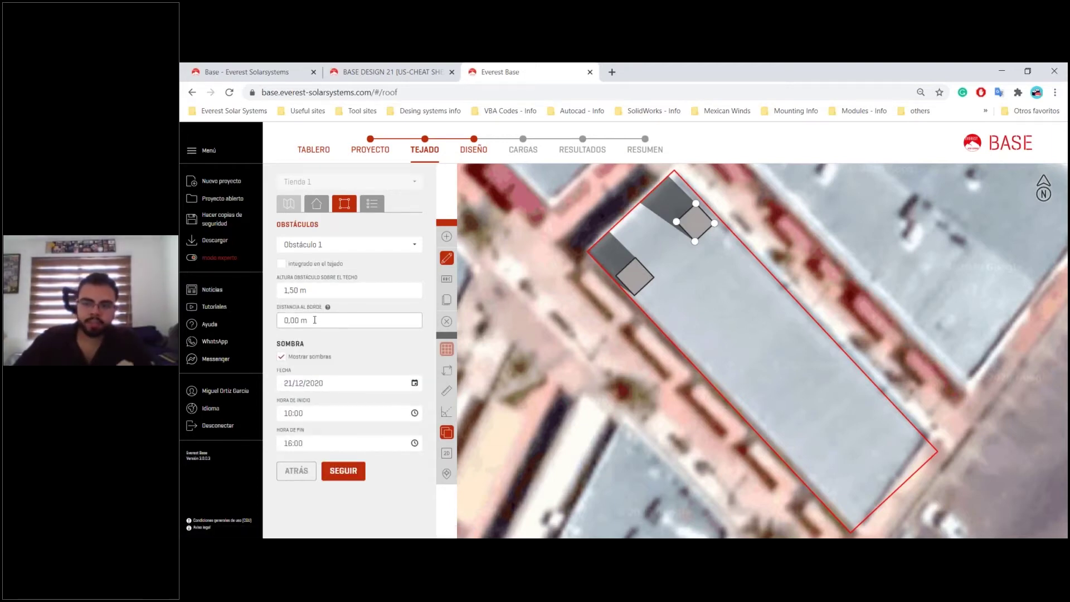
pyautogui.click(315, 320)
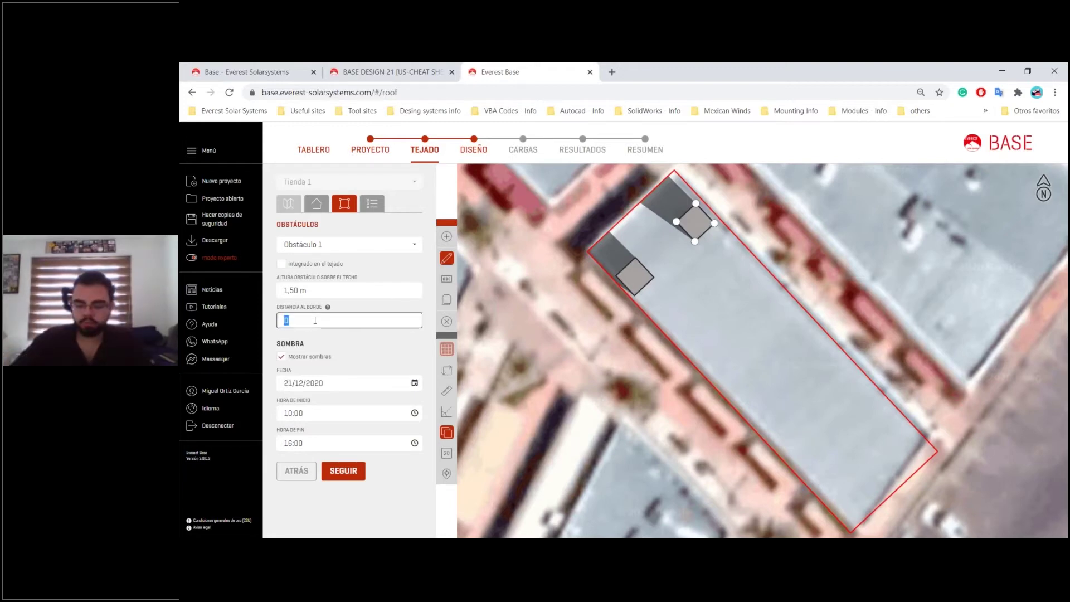
pyautogui.write('2')
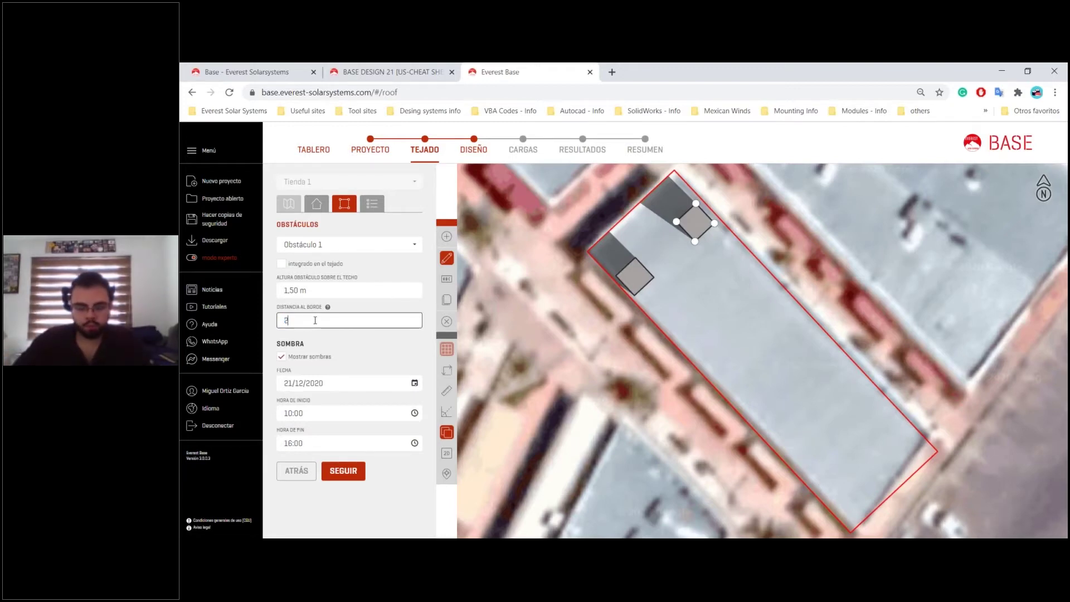
pyautogui.press('Return')
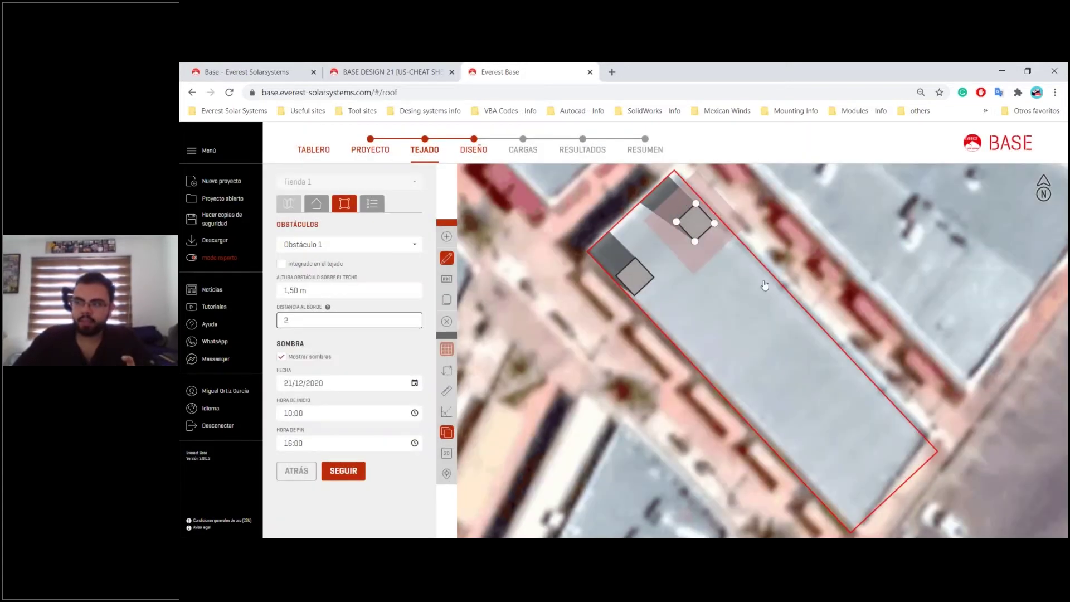
# - Check the edge-distance zone around Obstáculo 1 and proceed to the module design stage
pyautogui.scroll(3, 764, 284)
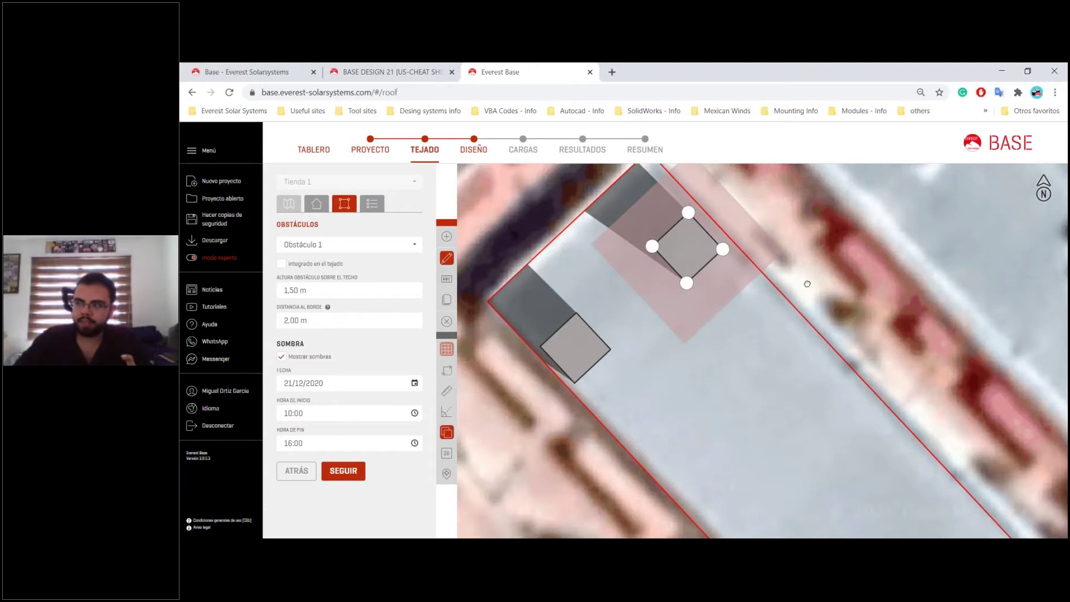
pyautogui.moveTo(633, 300); pyautogui.dragTo(659, 362)
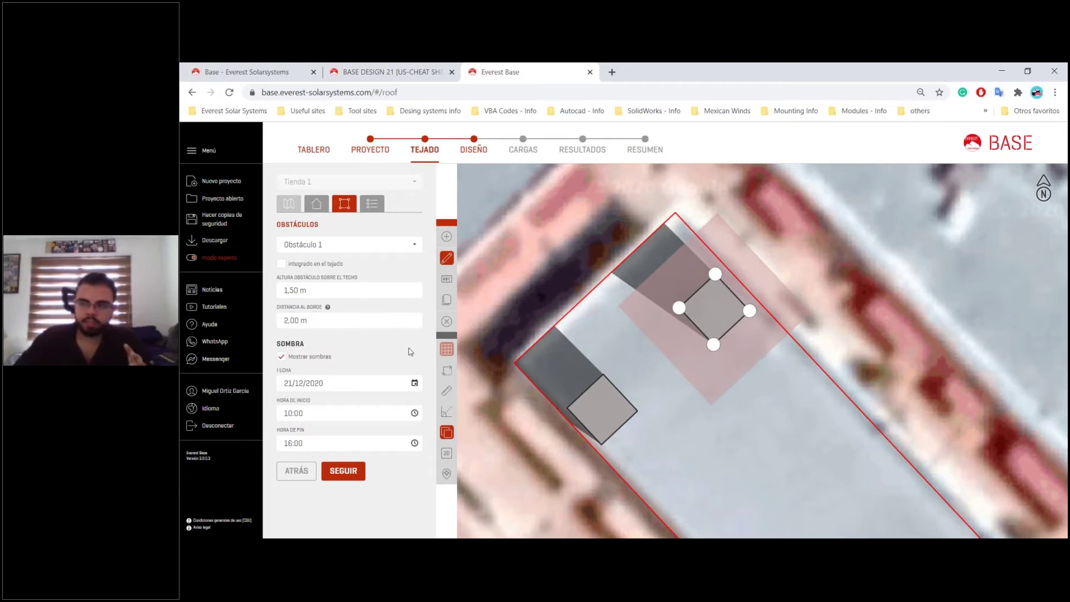
pyautogui.scroll(-3, 687, 351)
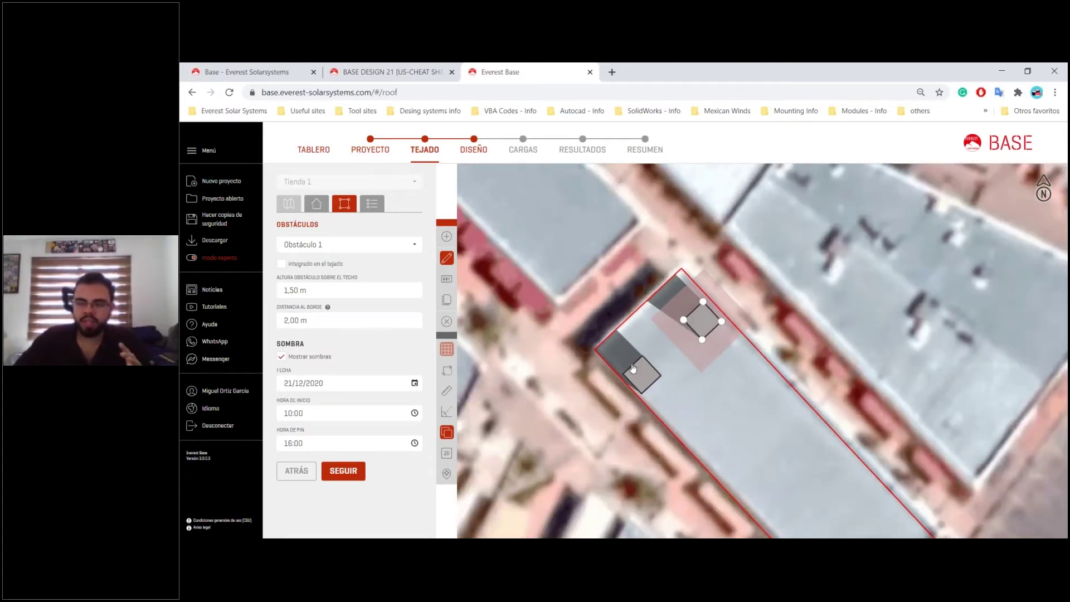
pyautogui.scroll(2, 712, 361)
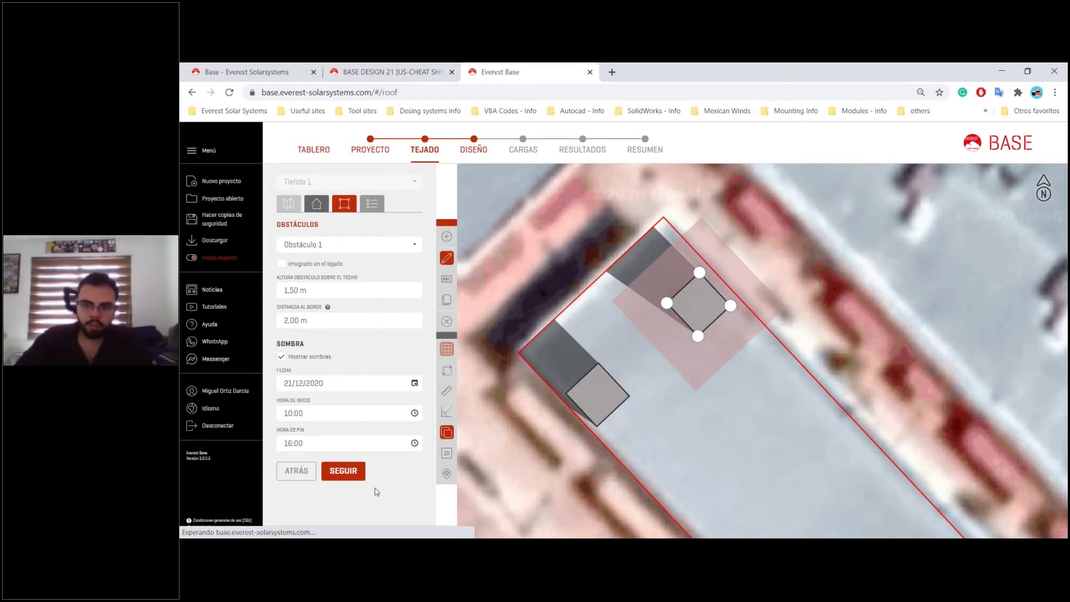
pyautogui.click(316, 206)
pyautogui.click(343, 507)
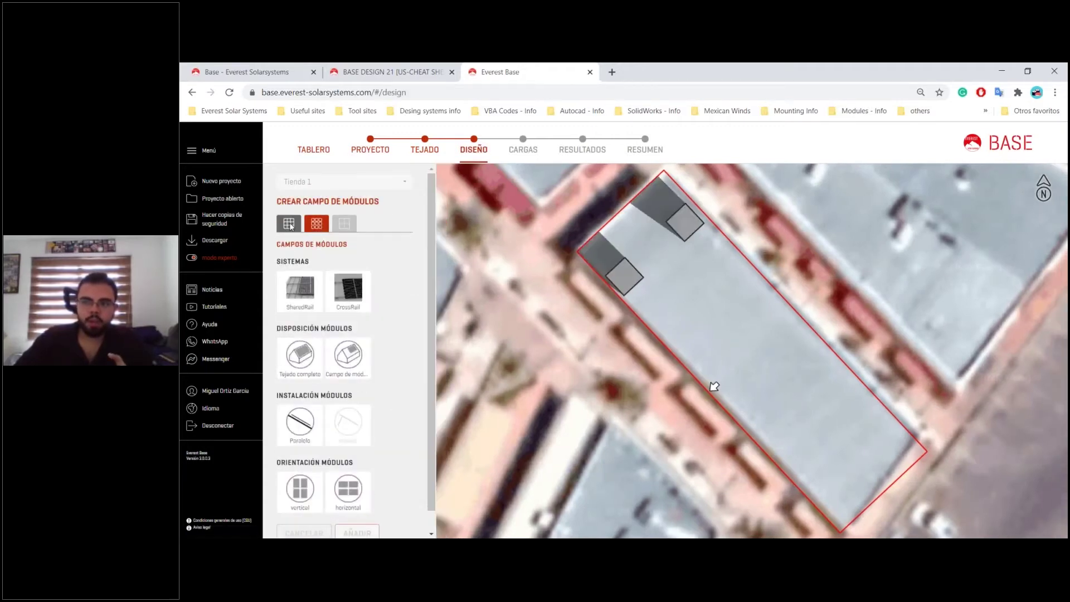
# - Open the module data and set the module manufacturer to Canadian Solar Inc
pyautogui.click(289, 225)
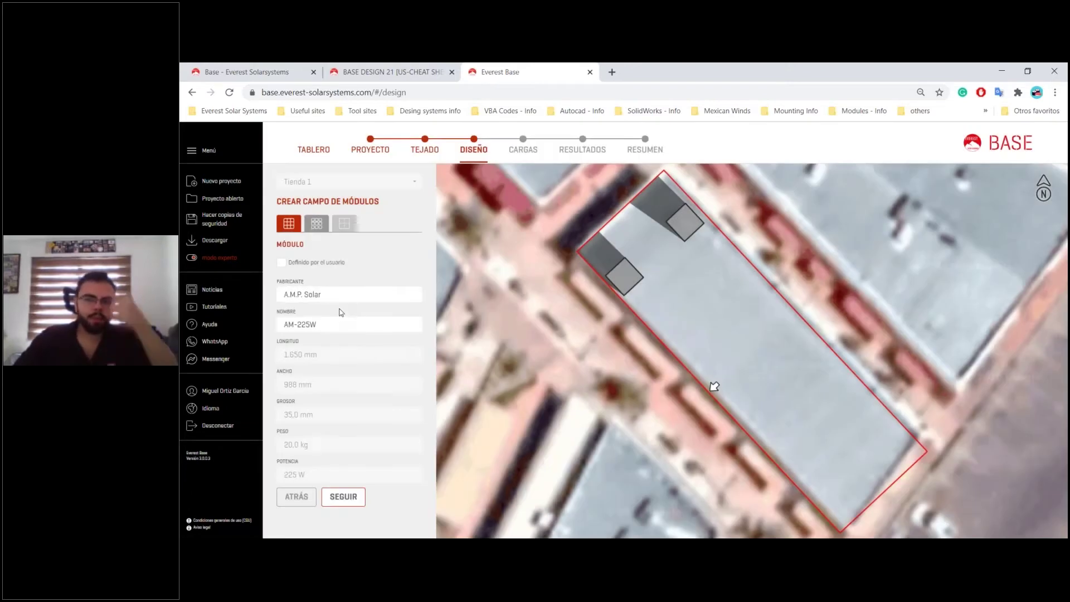
pyautogui.click(334, 295)
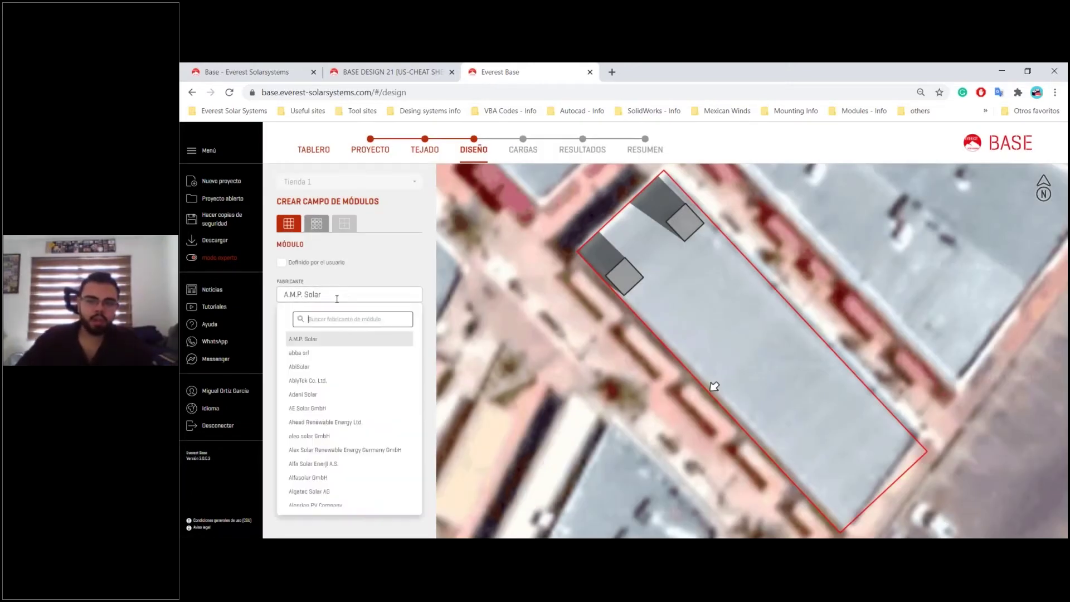
pyautogui.scroll(-10, 352, 395)
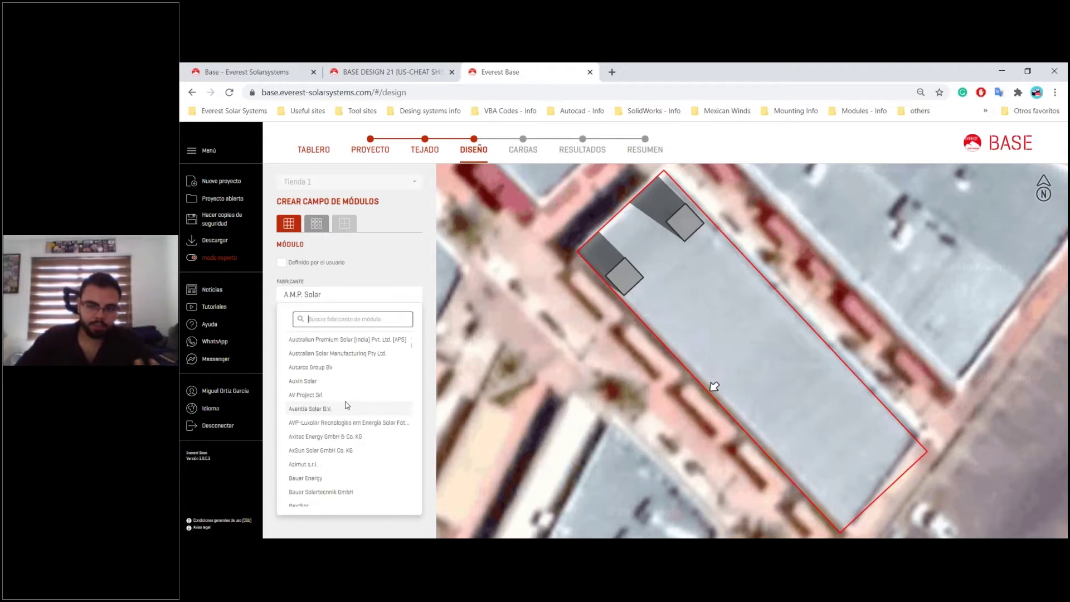
pyautogui.scroll(8, 349, 405)
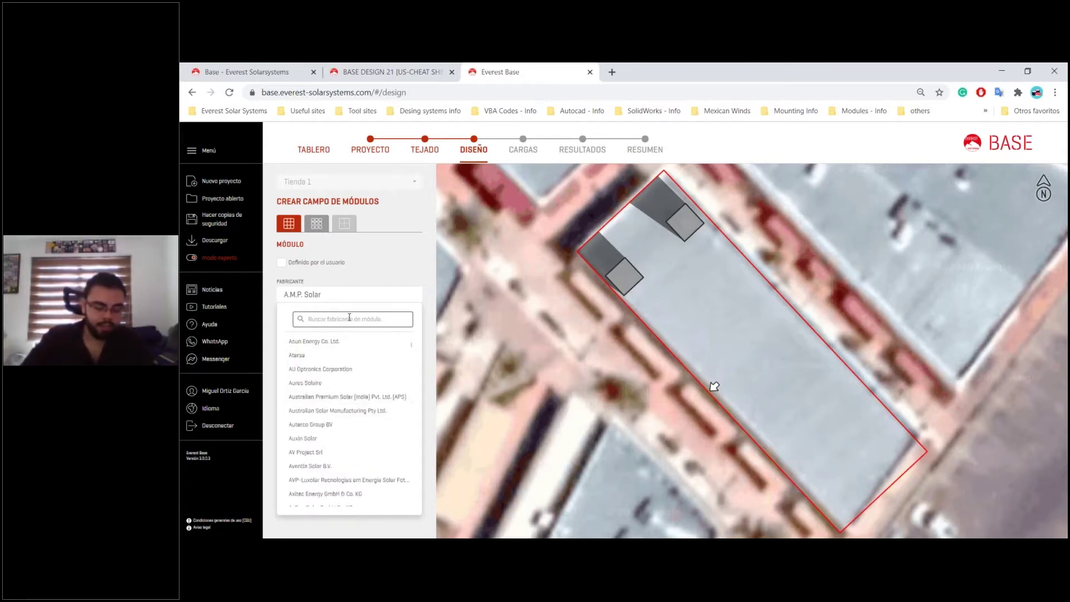
pyautogui.write('ca')
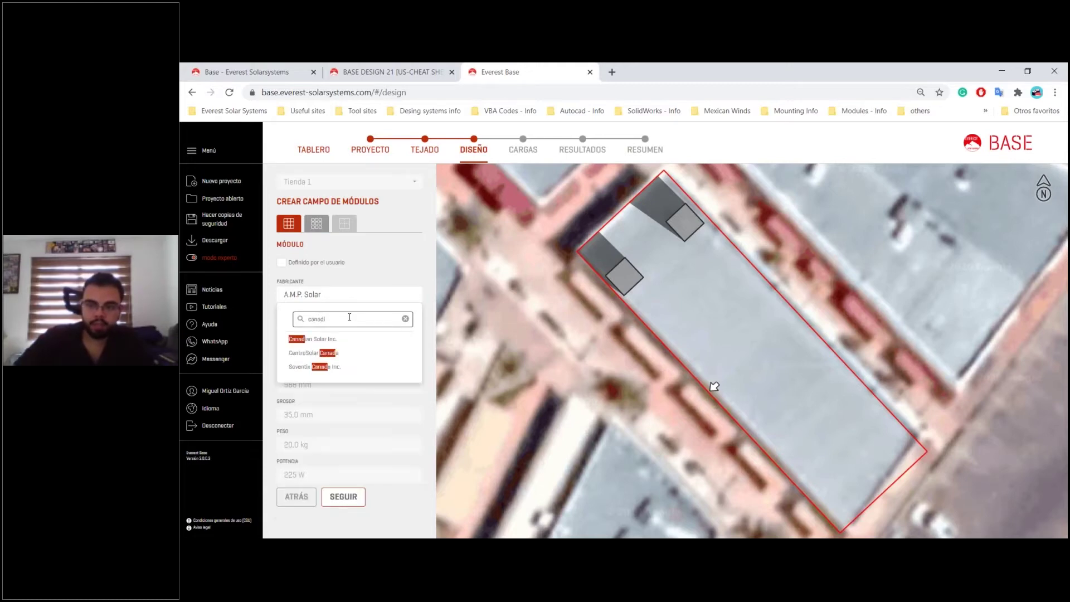
pyautogui.write('nadi')
pyautogui.click(329, 339)
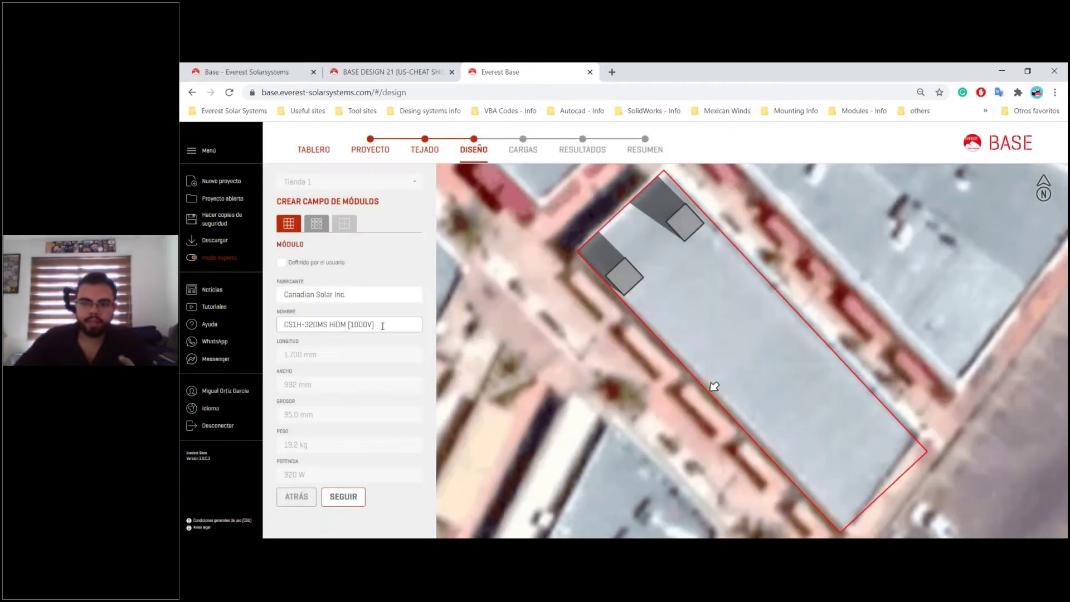
# - Select the CS3W-405P HiKu (1000V) module and continue to the module field settings
pyautogui.click(382, 326)
pyautogui.scroll(-10, 319, 401)
pyautogui.scroll(-10, 319, 401)
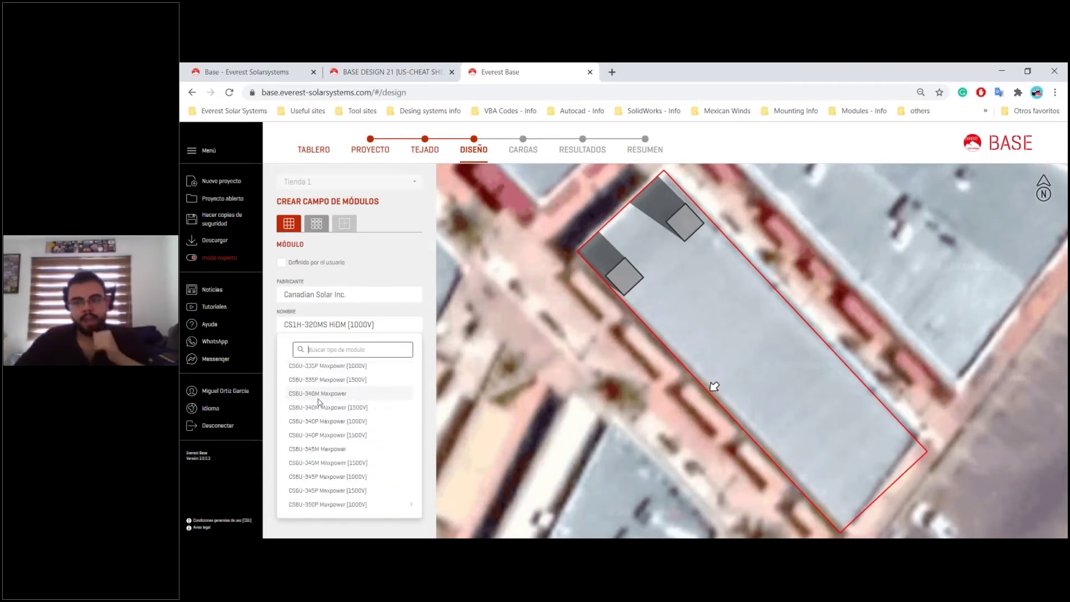
pyautogui.write('405')
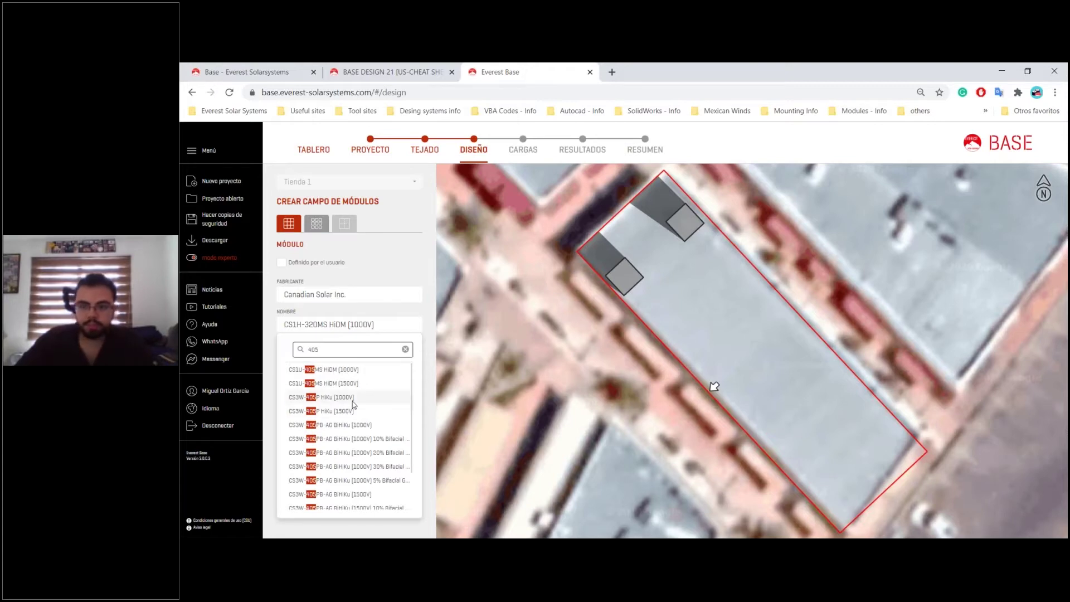
pyautogui.click(352, 400)
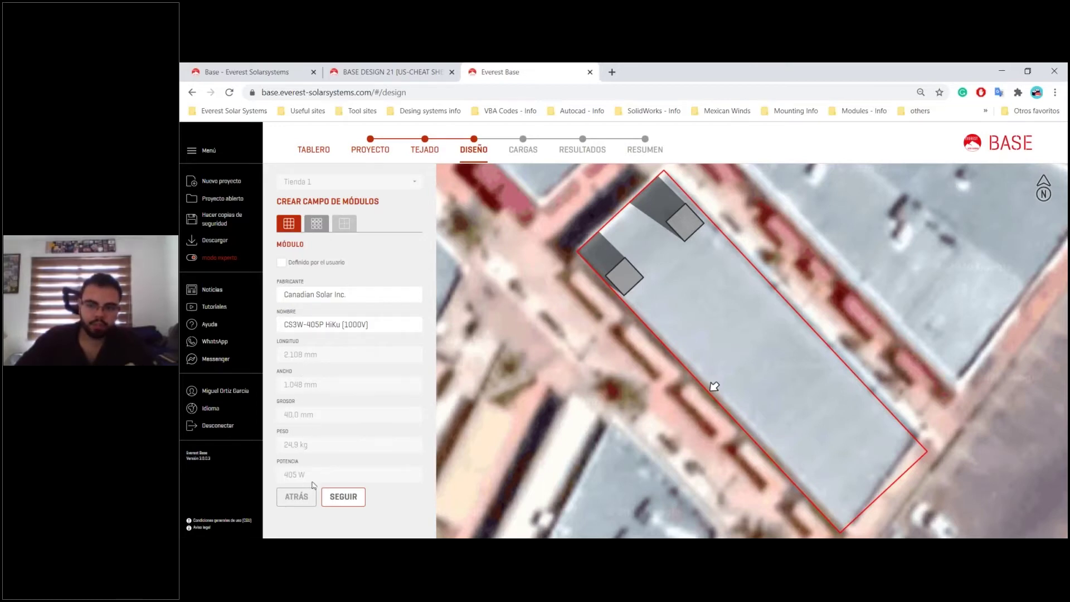
pyautogui.click(342, 497)
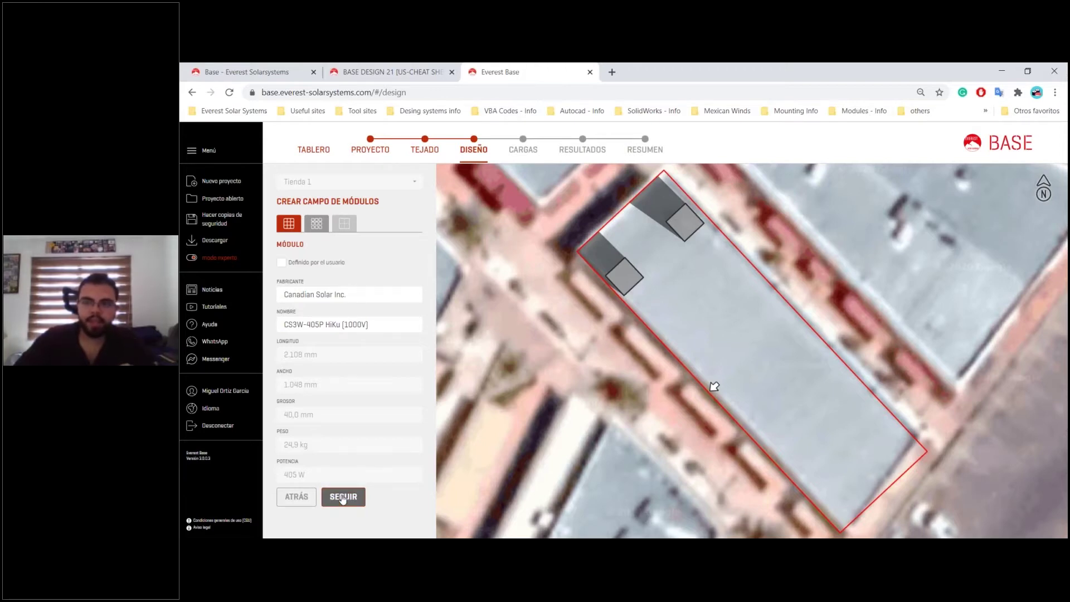
pyautogui.click(288, 223)
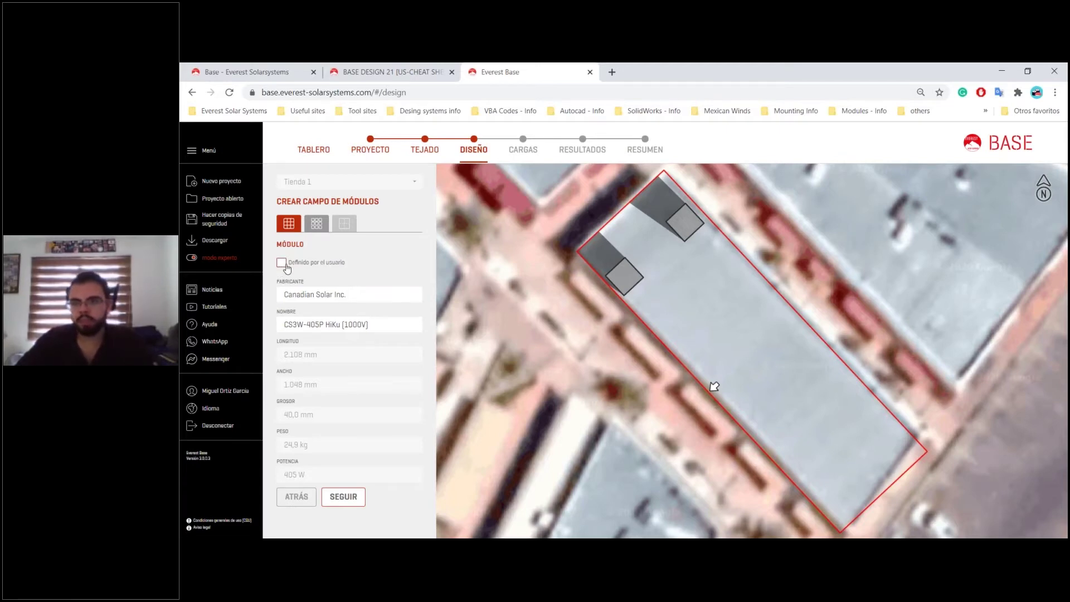
pyautogui.click(343, 496)
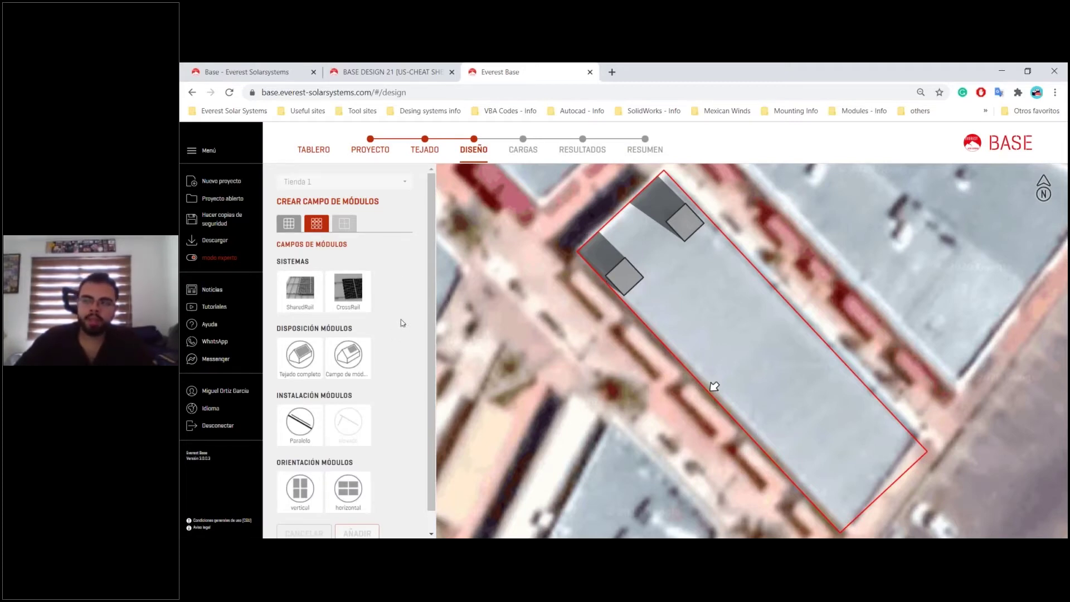
# - Configure the module field with the SharedRail system, the Campo de módulos layout and vertical module orientation
pyautogui.click(307, 295)
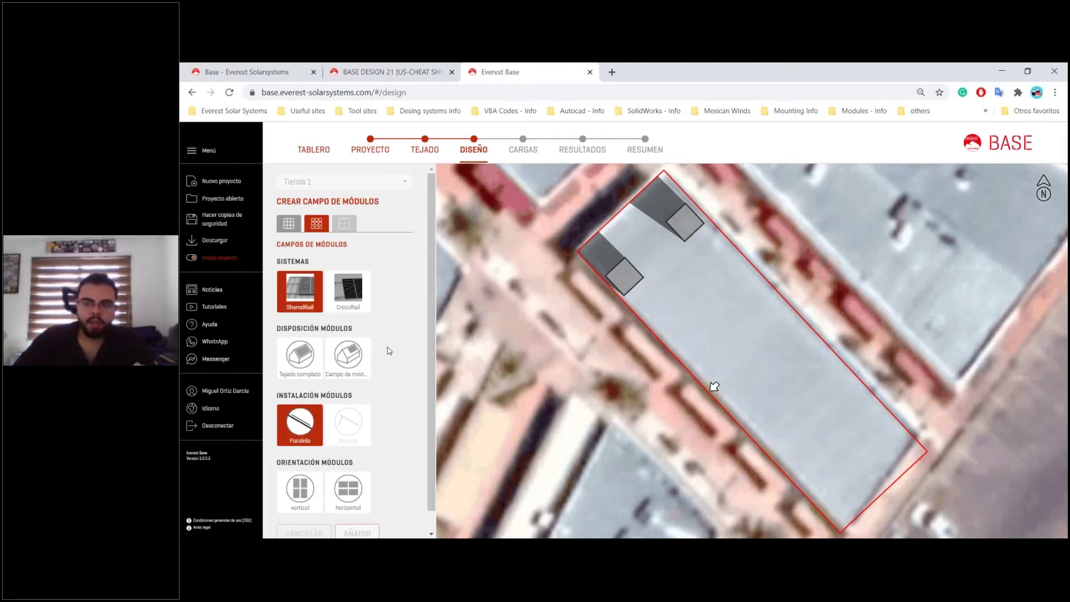
pyautogui.scroll(-1, 389, 351)
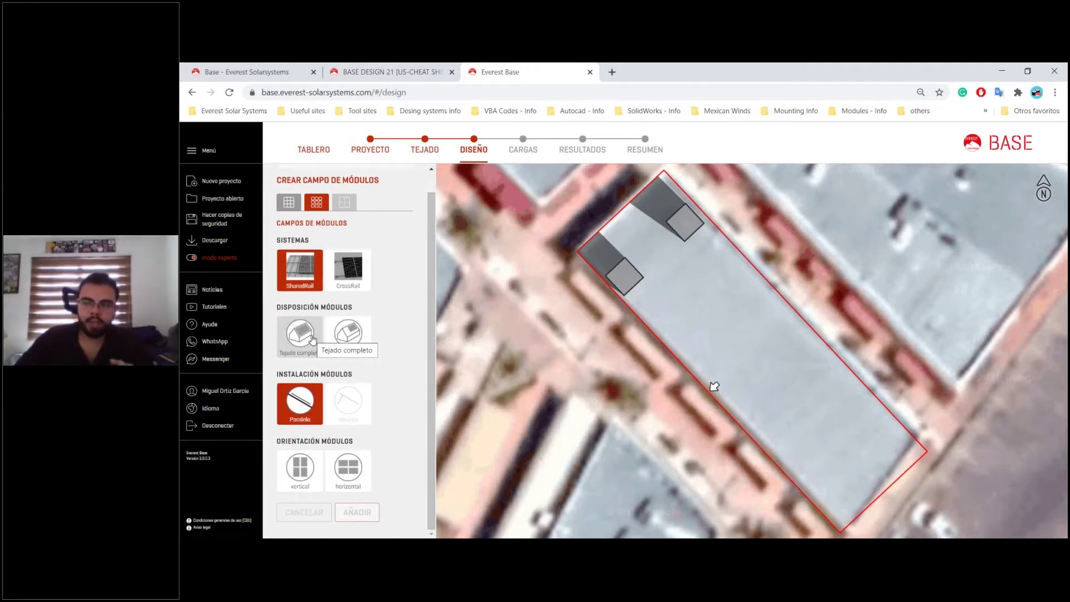
pyautogui.click(348, 334)
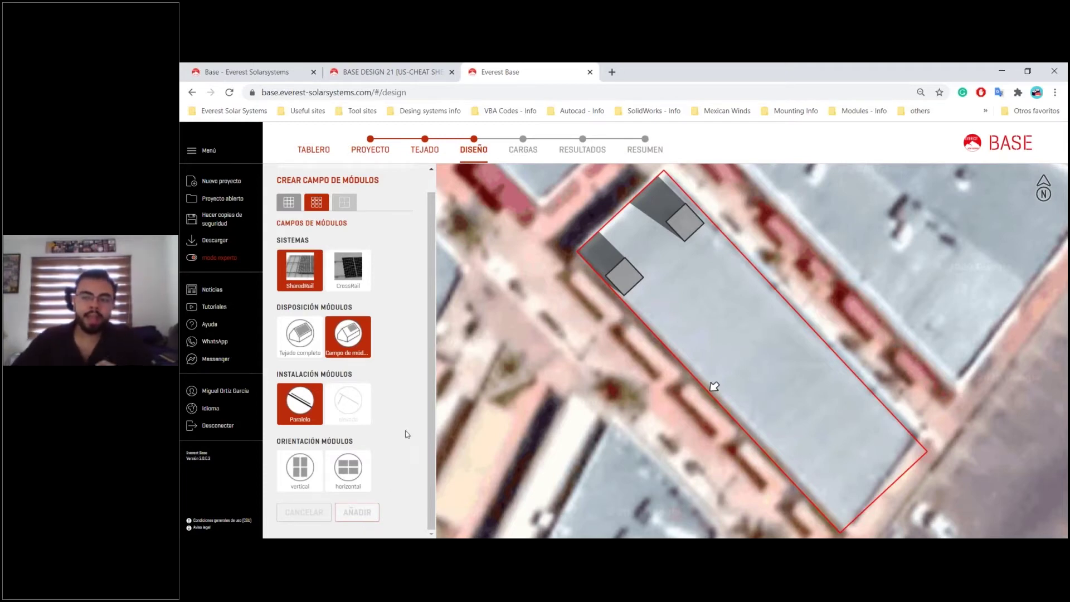
pyautogui.click(300, 473)
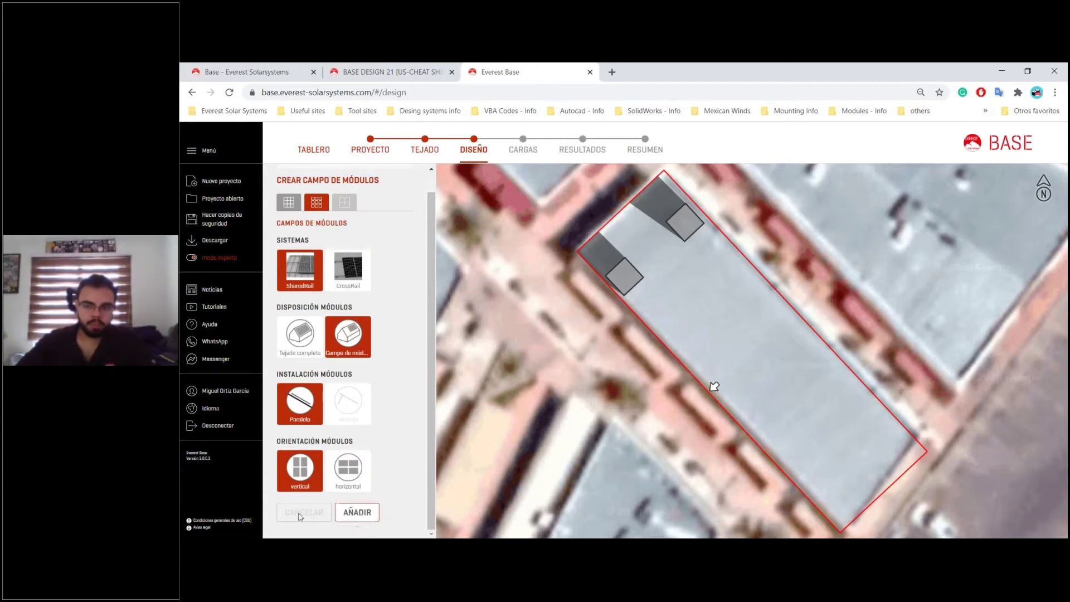
# - Add a rectangular module field of about 11 by 4 modules on the free roof area beside the two obstacles
pyautogui.click(366, 520)
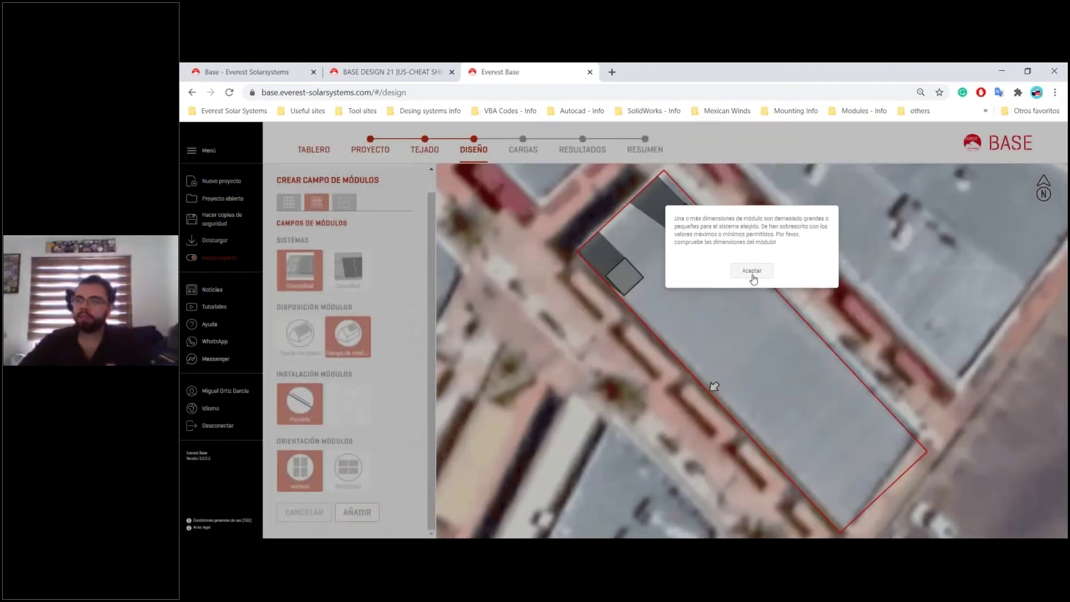
pyautogui.click(751, 271)
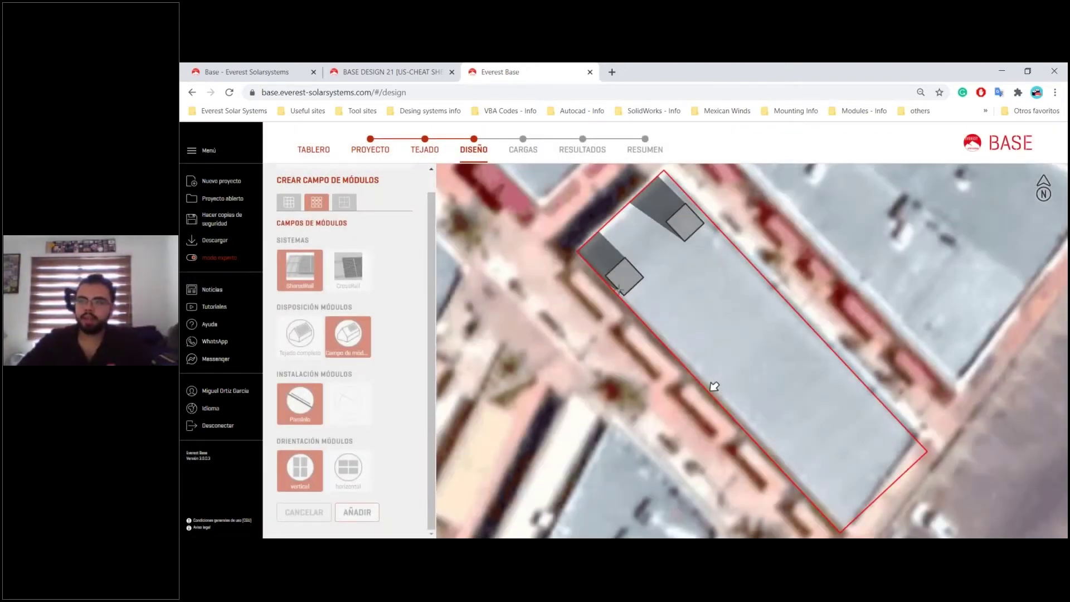
pyautogui.moveTo(643, 299)
pyautogui.mouseDown()
pyautogui.moveTo(663, 281)
pyautogui.moveTo(741, 298)
pyautogui.moveTo(719, 329)
pyautogui.moveTo(802, 339)
pyautogui.mouseUp()
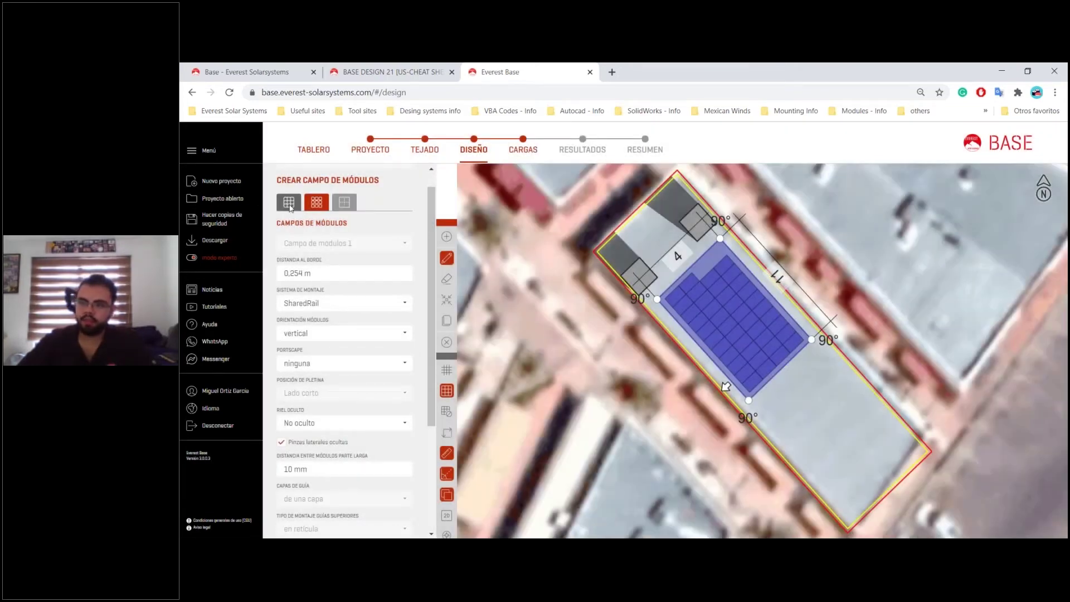
# - Change the field's module to manufacturer Canadian Solar Inc., model CS3U-390MS KuMax (1000V)
pyautogui.click(289, 208)
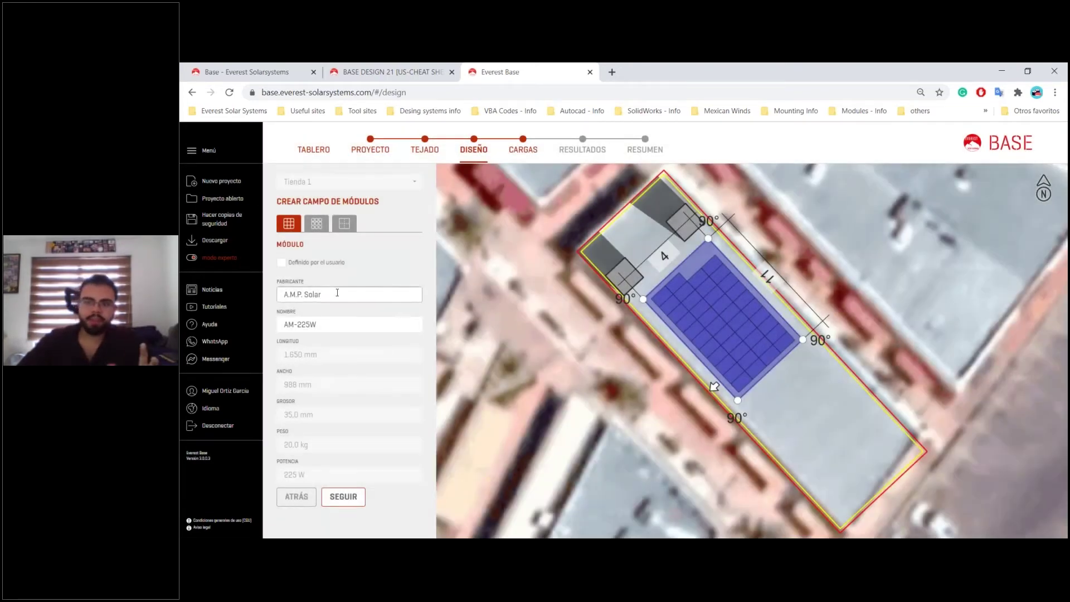
pyautogui.click(337, 292)
pyautogui.write('can')
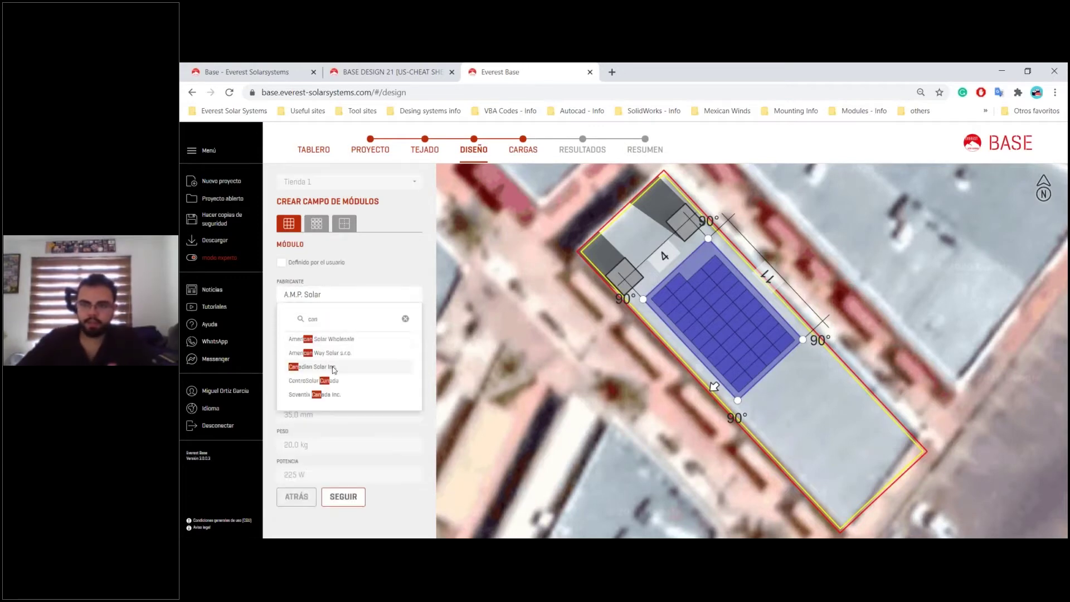
pyautogui.click(312, 367)
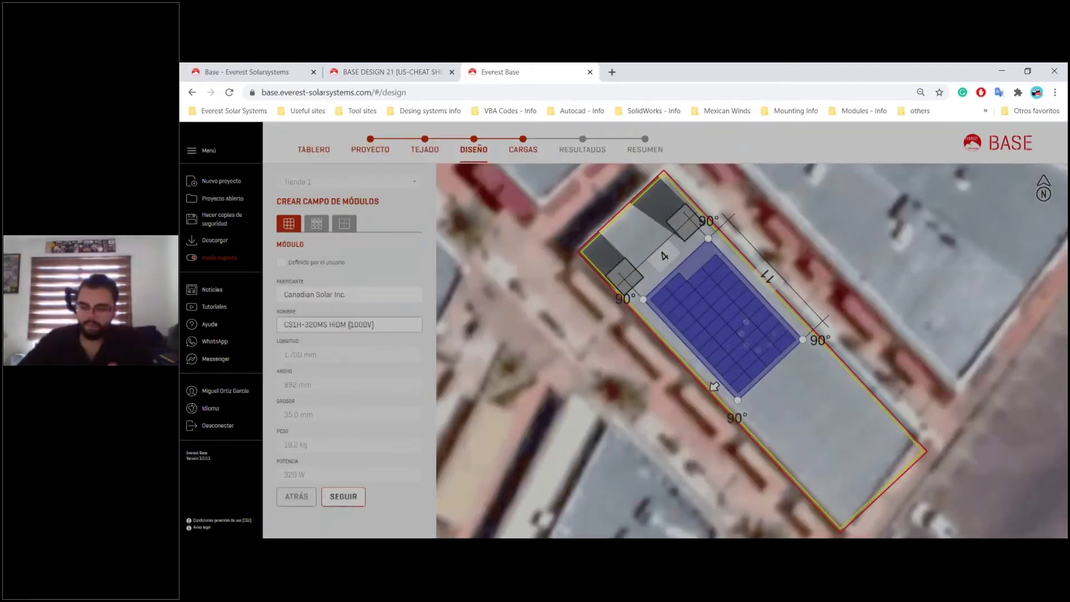
pyautogui.click(349, 325)
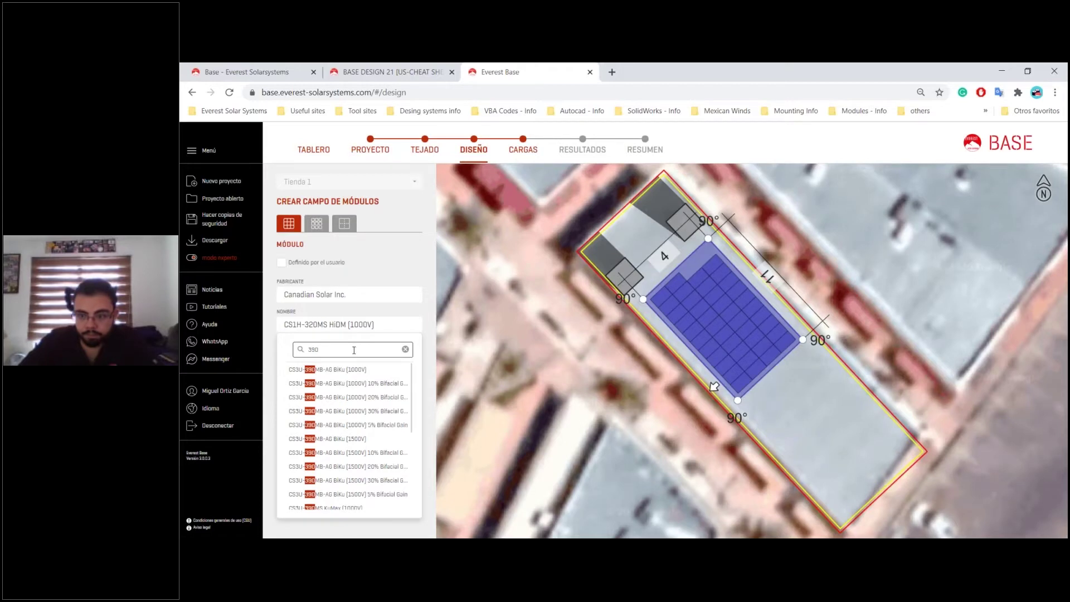
pyautogui.scroll(-3, 357, 395)
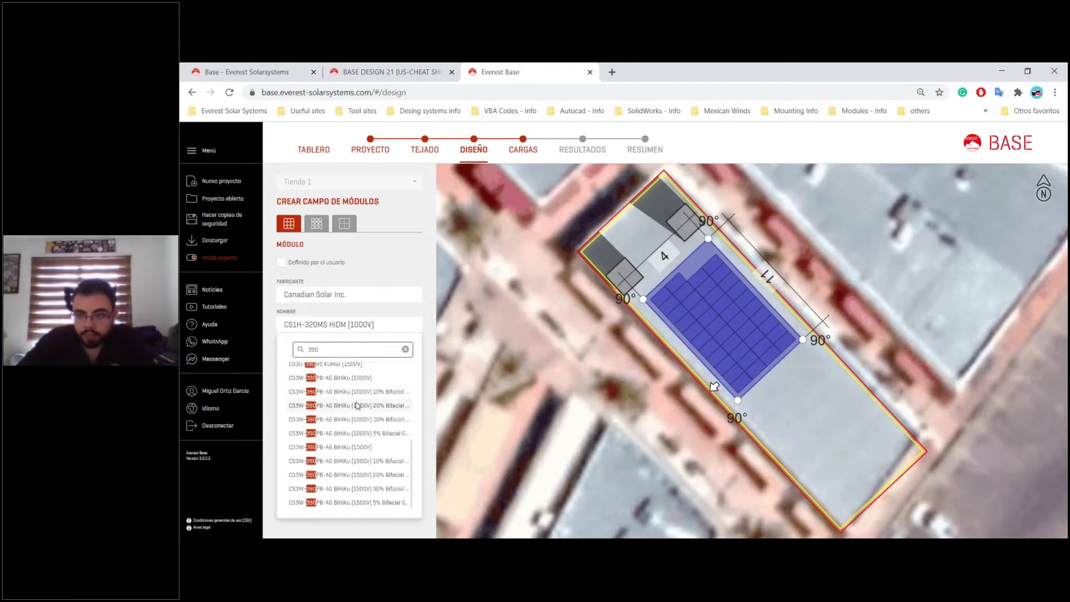
pyautogui.click(337, 411)
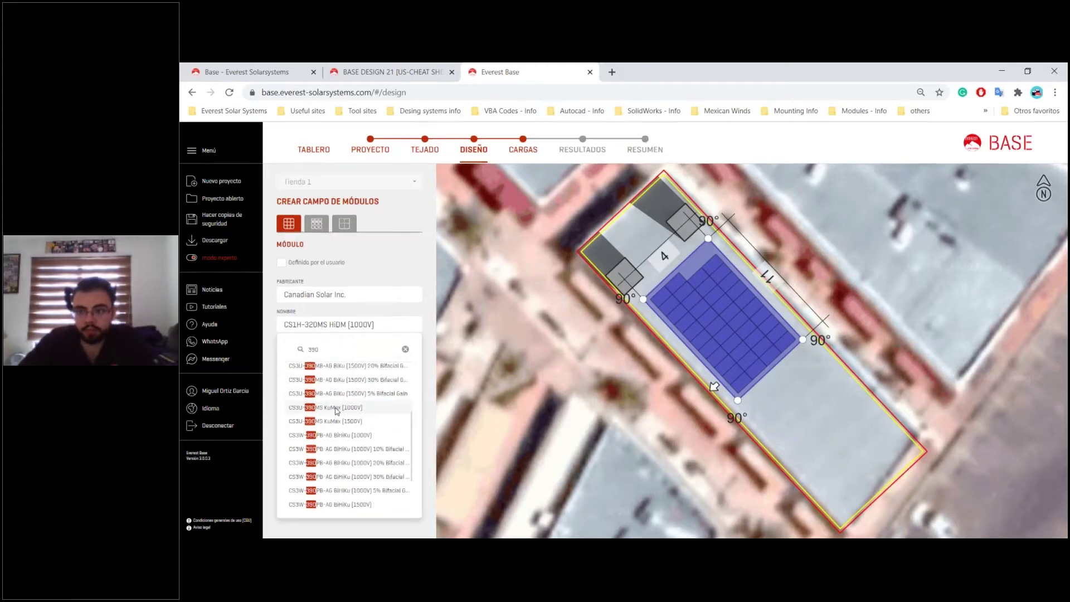
pyautogui.click(337, 408)
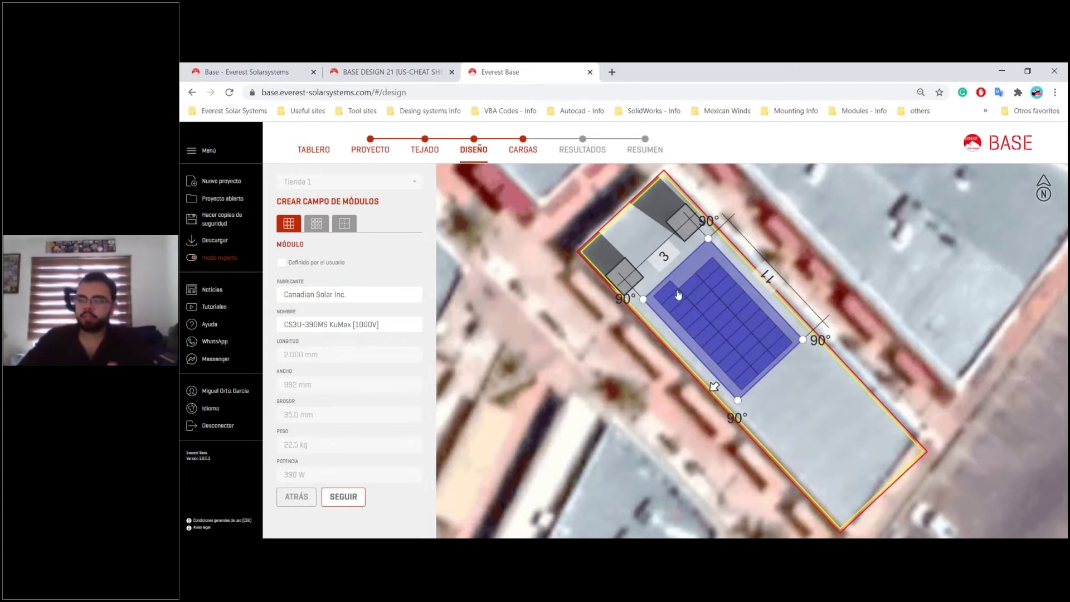
# - Move the module field over the two obstacles to test the layout around them, and return it to the free roof area
pyautogui.scroll(3, 698, 247)
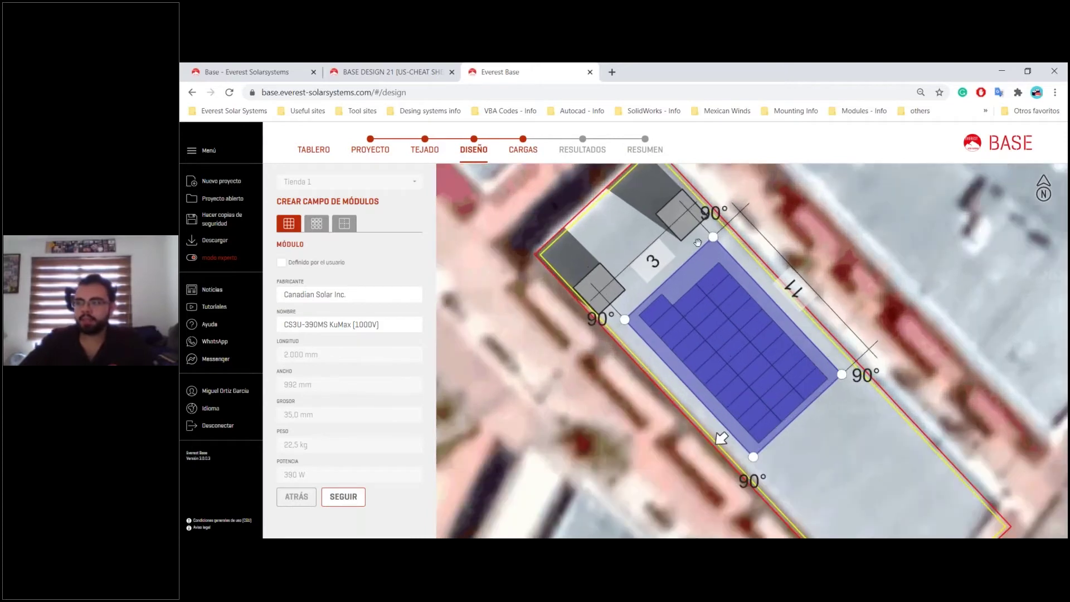
pyautogui.moveTo(792, 323); pyautogui.dragTo(805, 313)
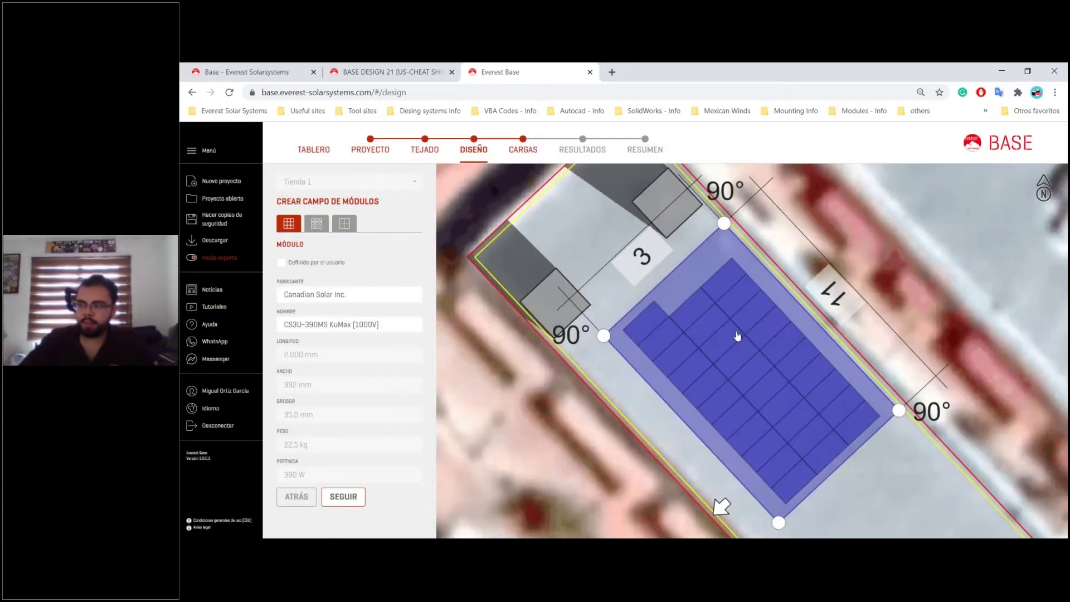
pyautogui.moveTo(724, 310); pyautogui.dragTo(647, 262)
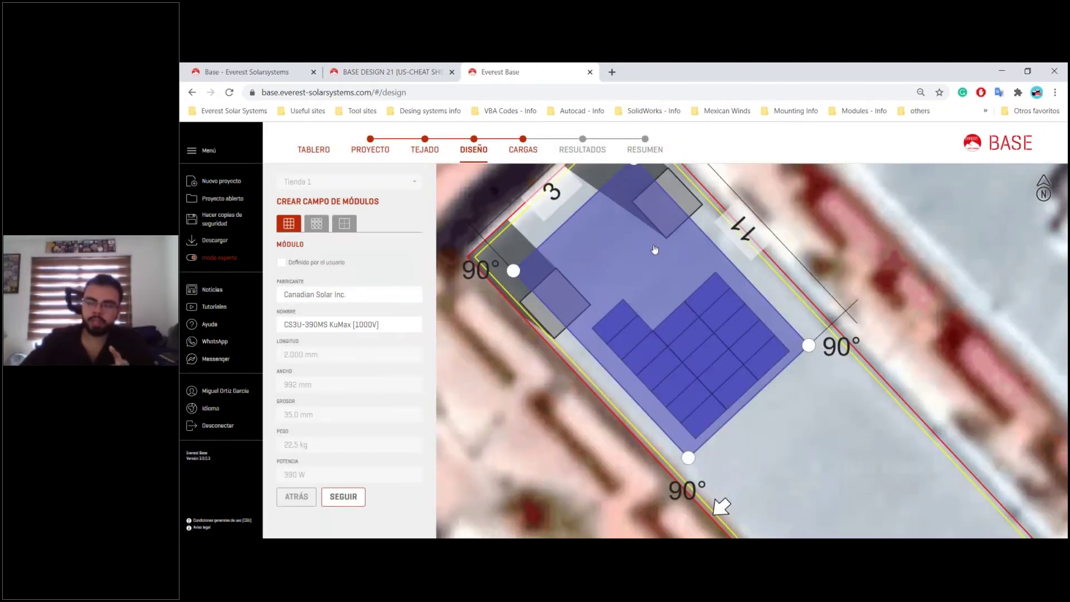
pyautogui.moveTo(679, 340); pyautogui.dragTo(763, 418)
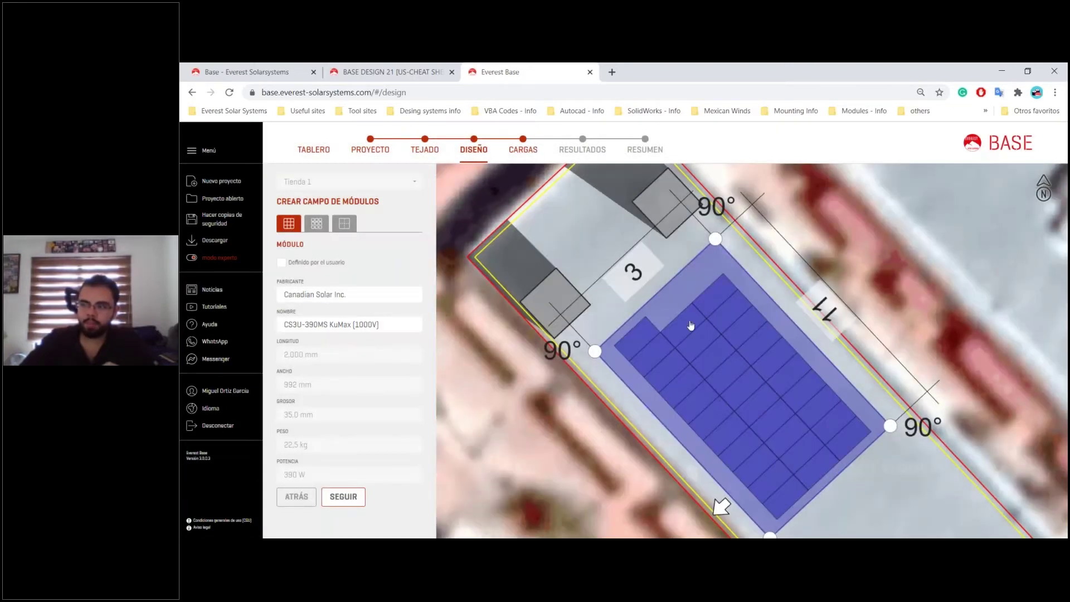
# - Enlarge the module field to 18 by 4 modules, spanning the roof's width and extending it away from the obstacles
pyautogui.scroll(-3, 838, 478)
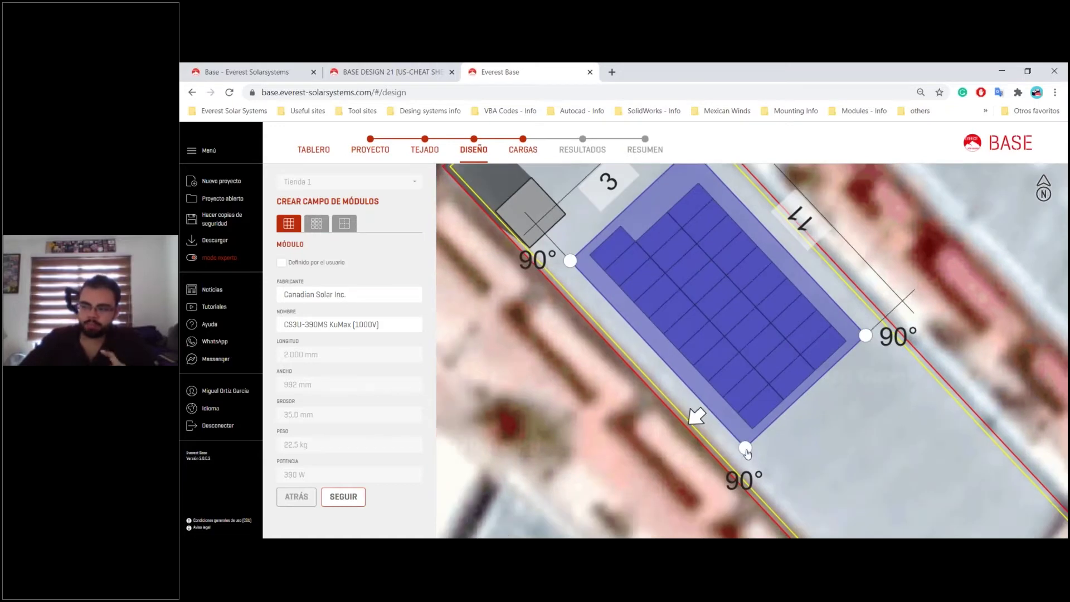
pyautogui.moveTo(745, 455); pyautogui.dragTo(741, 482)
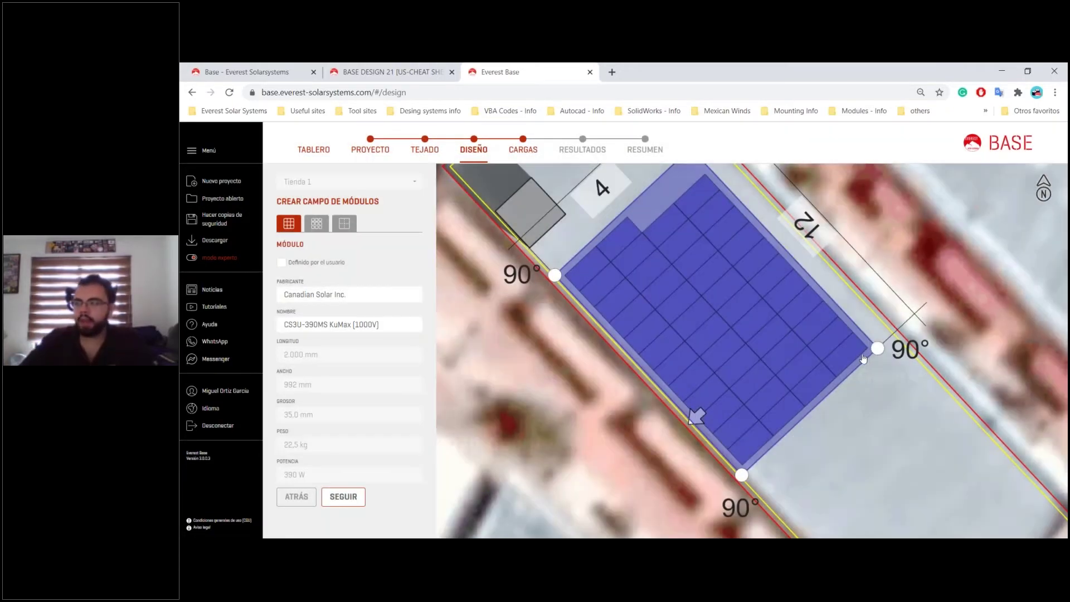
pyautogui.moveTo(880, 350); pyautogui.dragTo(896, 336)
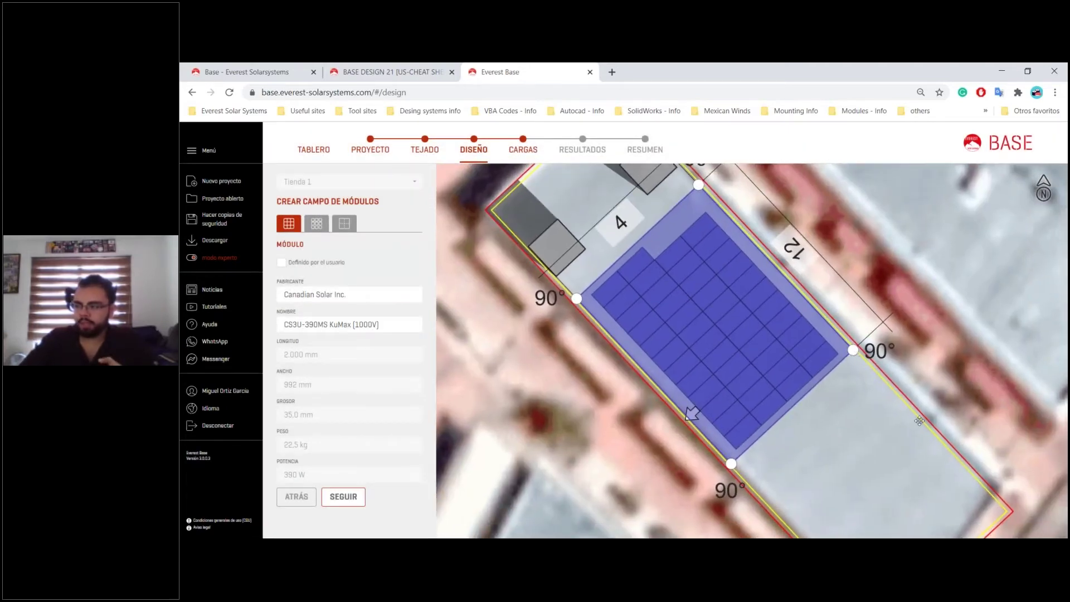
pyautogui.moveTo(918, 421); pyautogui.dragTo(917, 421)
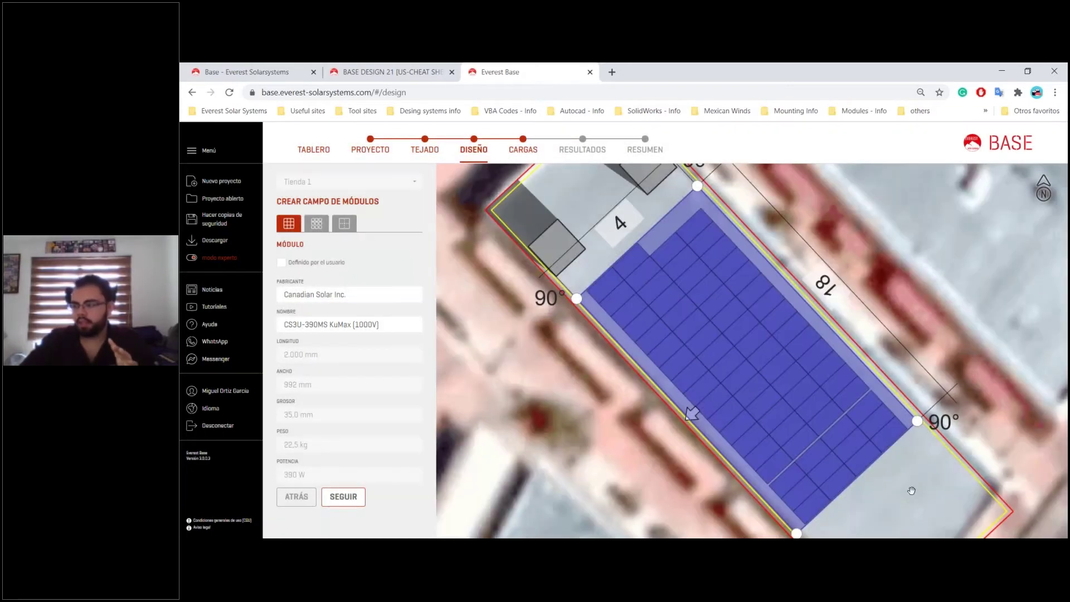
pyautogui.moveTo(910, 490); pyautogui.dragTo(904, 483)
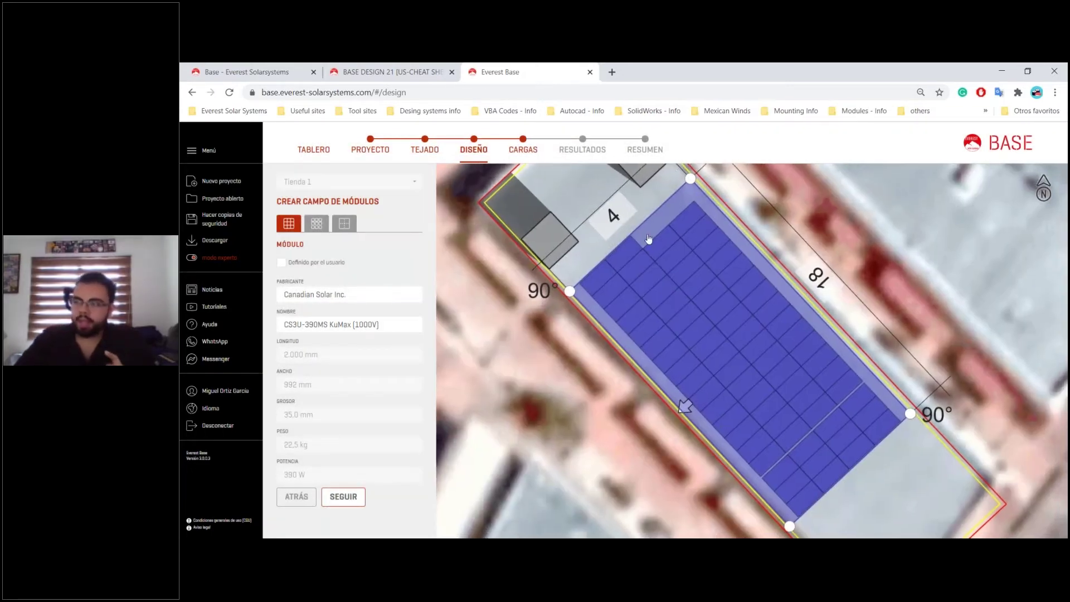
# - Shift the module field away from the two obstacles so the omitted corner modules fit
pyautogui.scroll(2, 648, 237)
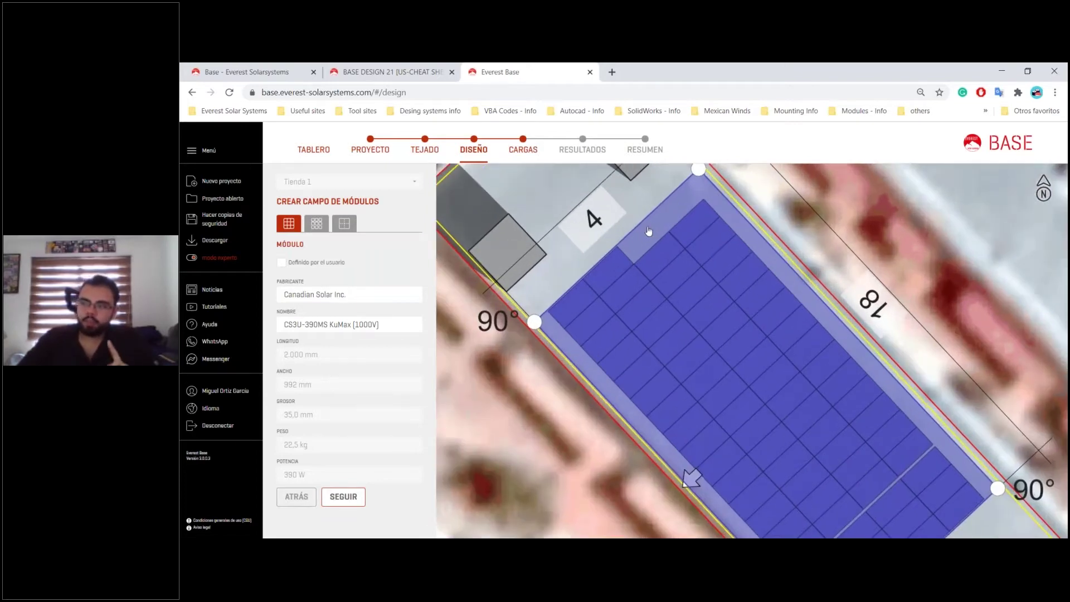
pyautogui.scroll(-3, 648, 231)
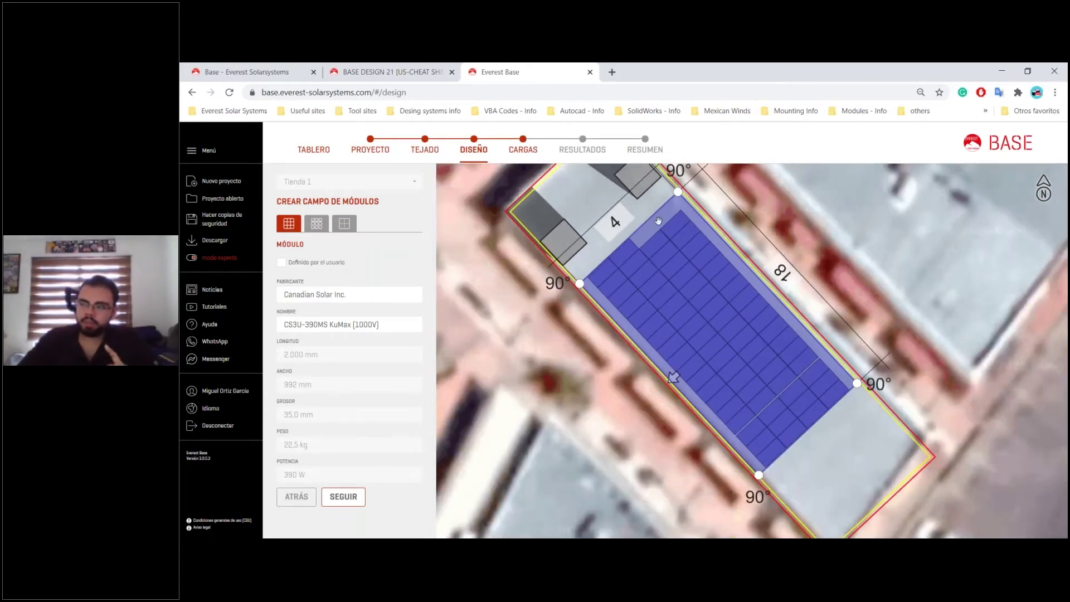
pyautogui.moveTo(690, 283); pyautogui.dragTo(701, 297)
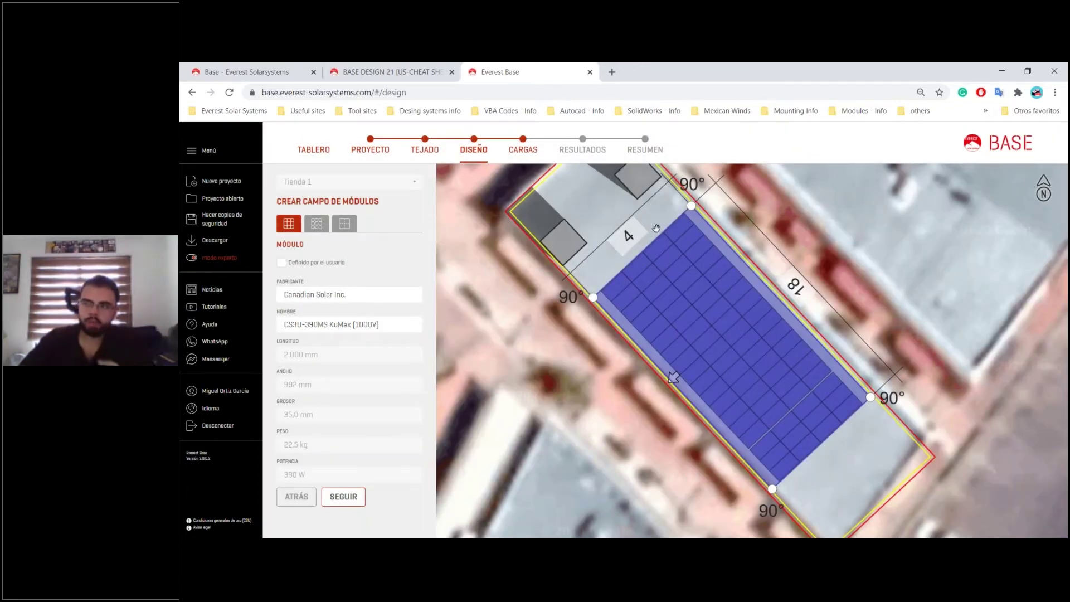
# - Open the module field settings with expert mode turned off and check the available mounting systems
pyautogui.click(317, 224)
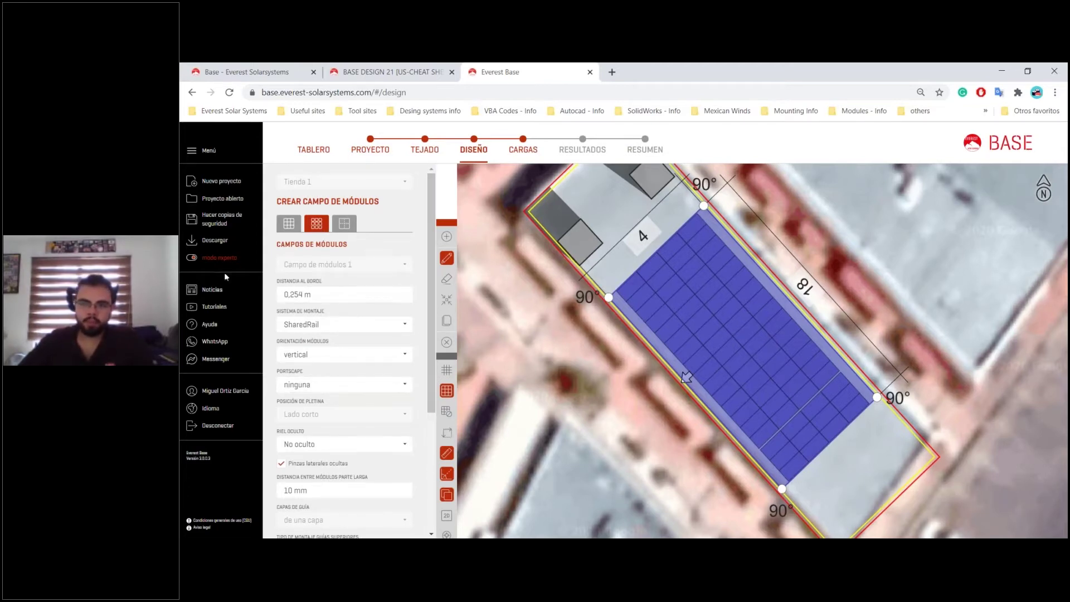
pyautogui.click(216, 258)
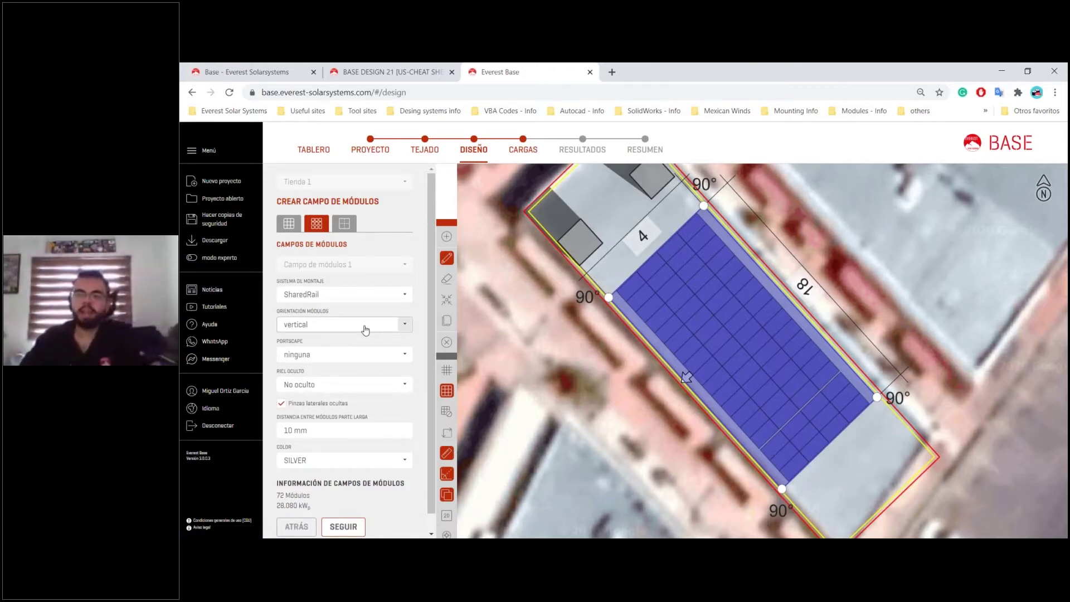
pyautogui.click(405, 296)
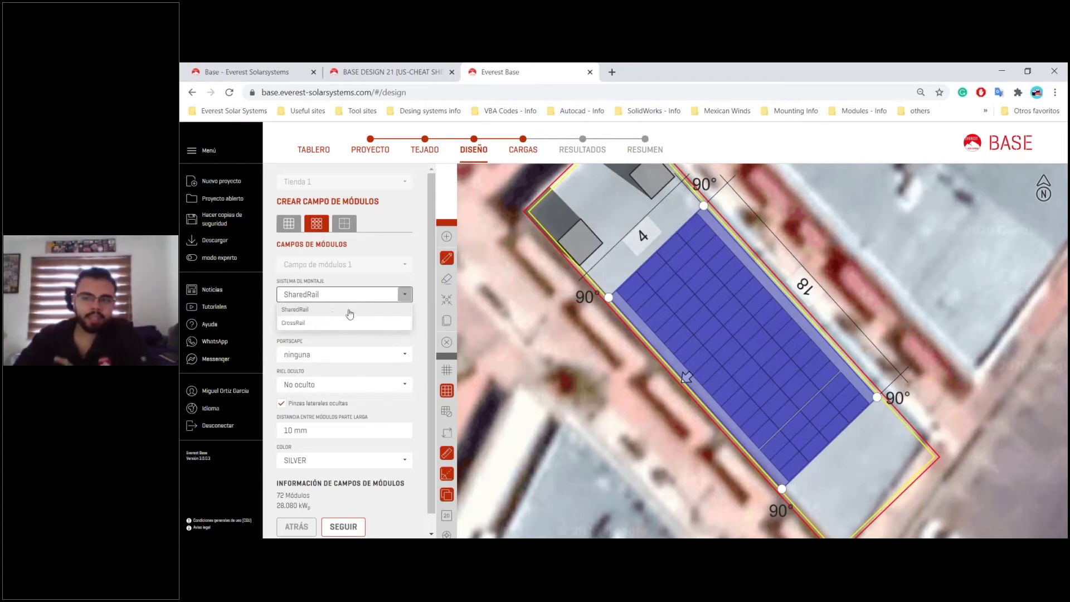
pyautogui.click(419, 288)
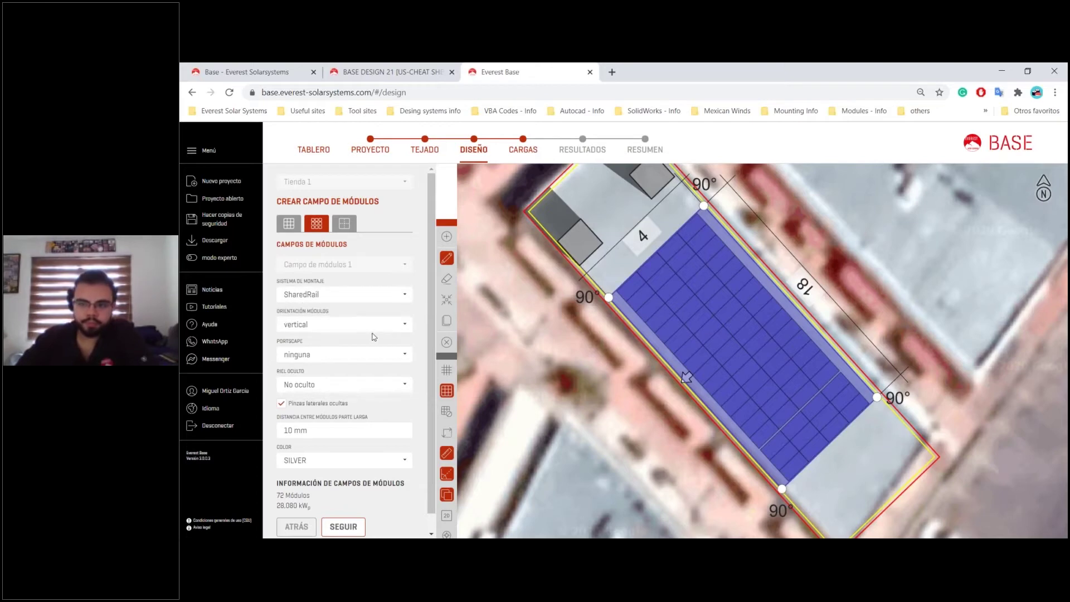
# - Try horizontal module orientation, check the hidden-rail options, and return the orientation to vertical
pyautogui.click(406, 326)
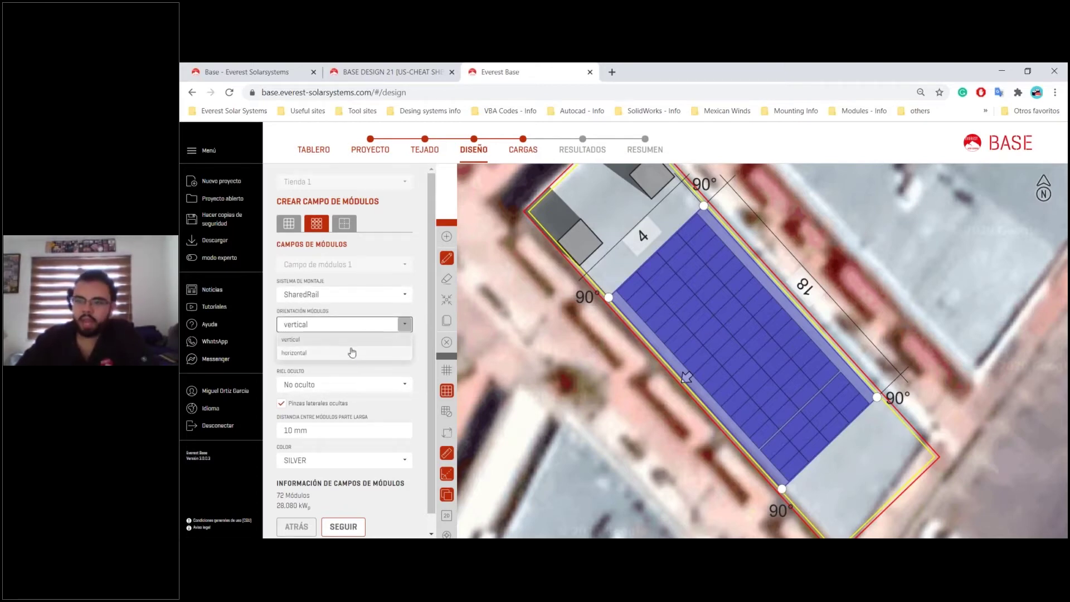
pyautogui.click(339, 356)
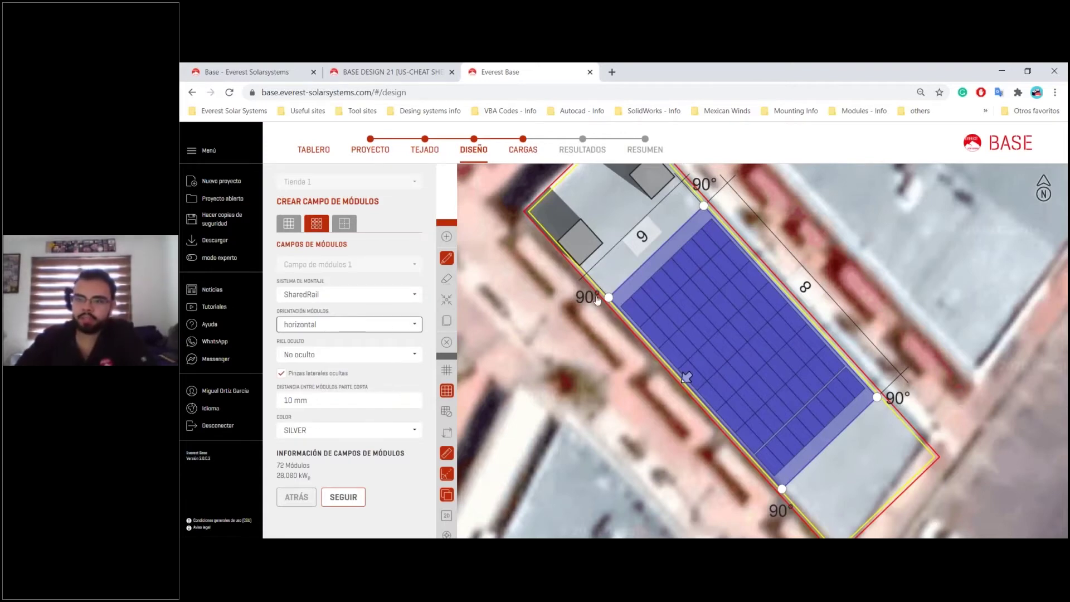
pyautogui.click(415, 355)
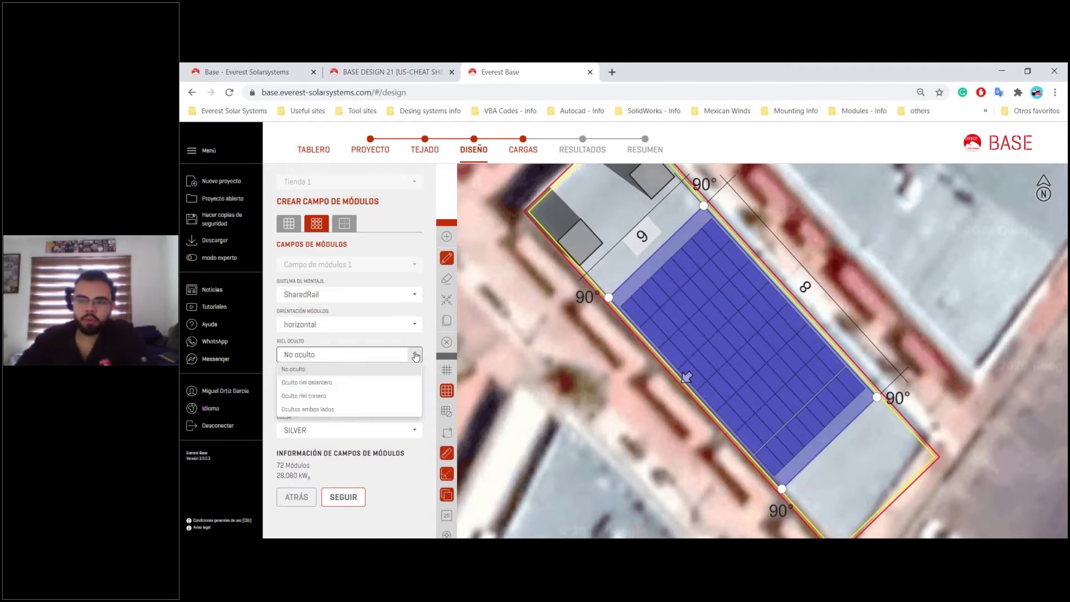
pyautogui.click(415, 355)
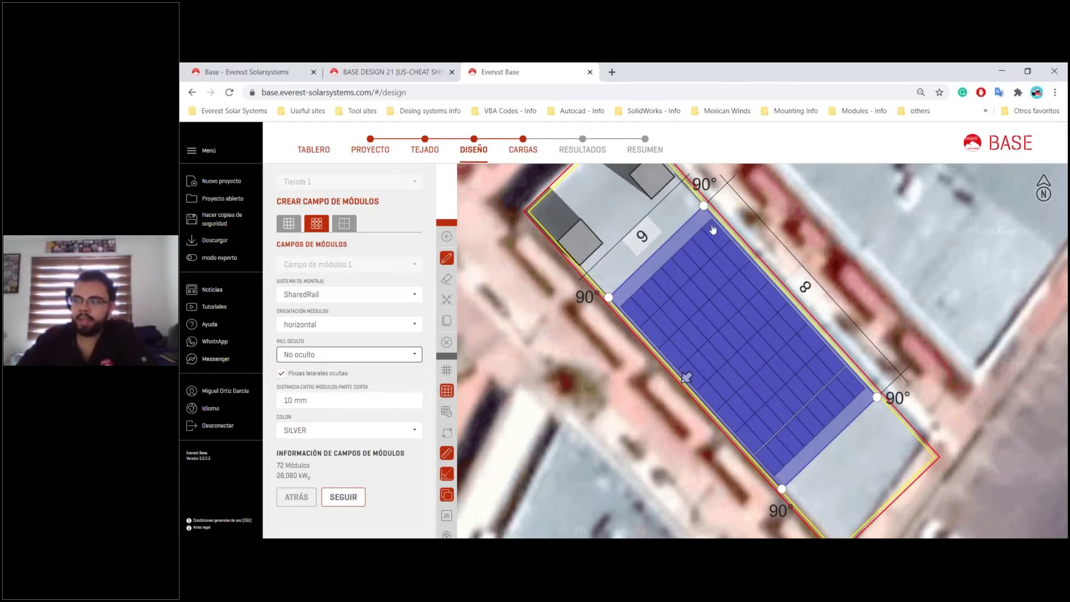
pyautogui.scroll(3, 712, 229)
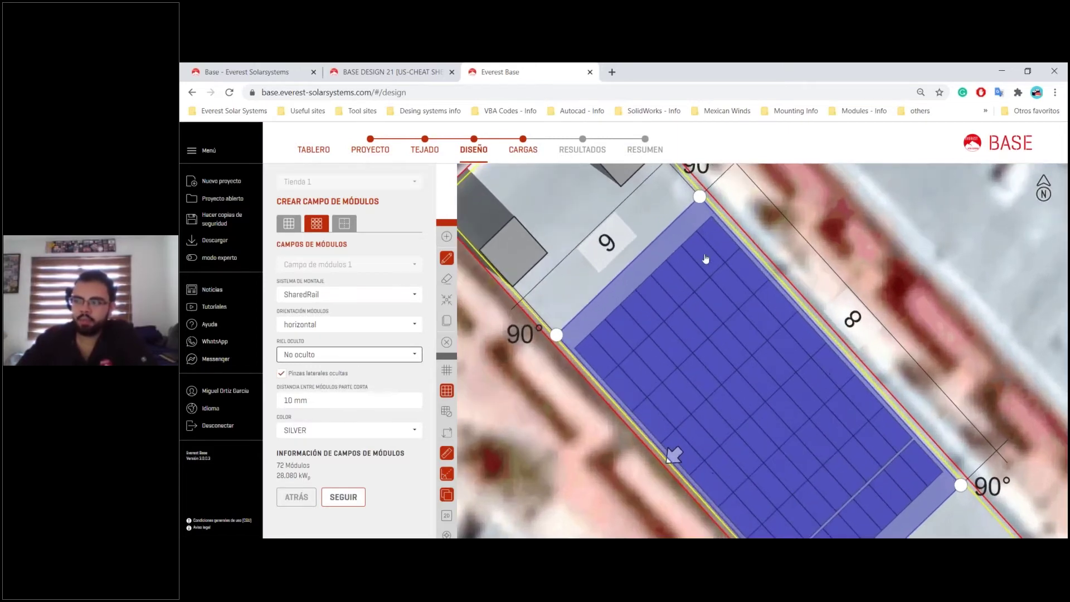
pyautogui.scroll(-1, 500, 316)
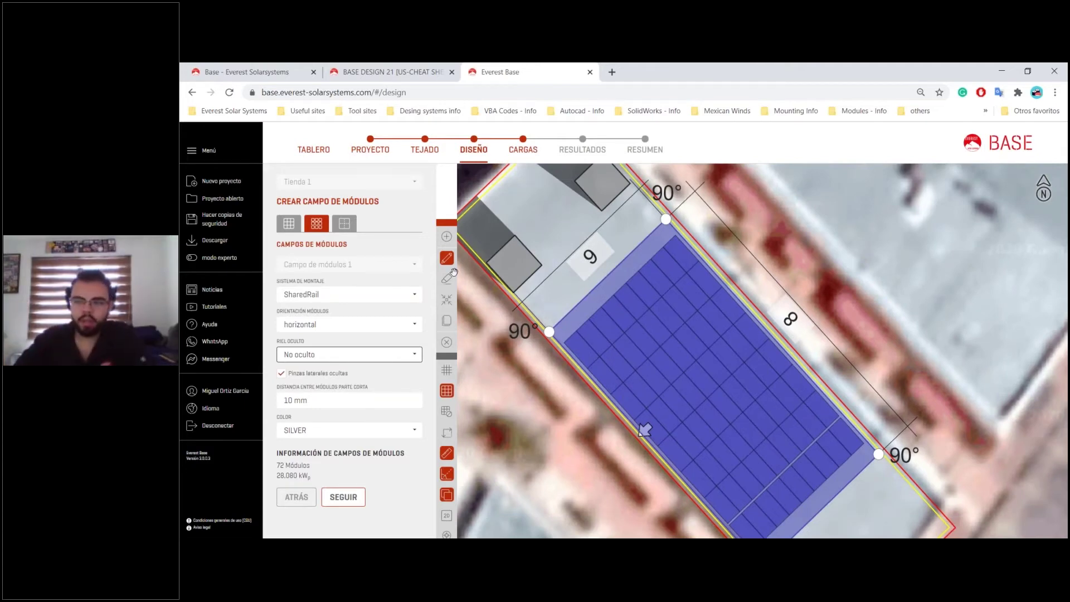
pyautogui.click(348, 326)
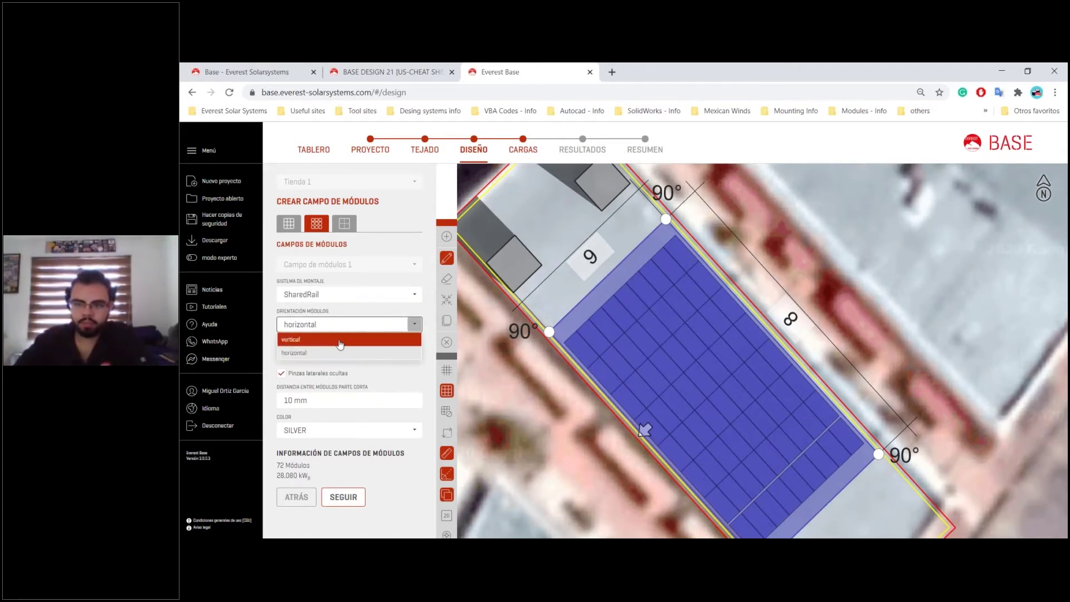
pyautogui.click(335, 340)
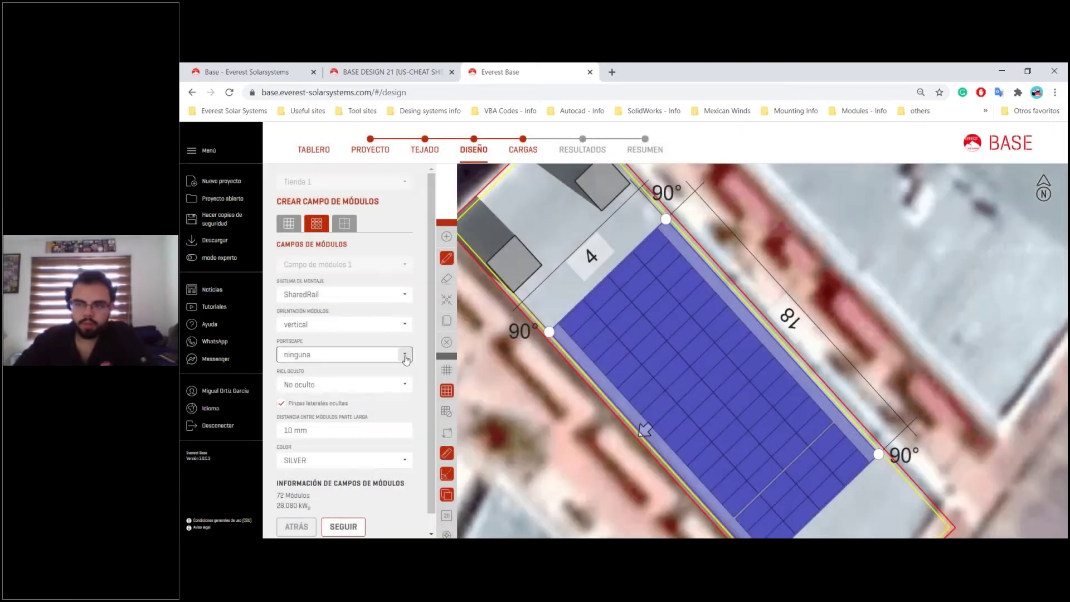
# - Set the field's Portscape to fila superior horizontal and its hidden rail option to Ocultos ambos lados
pyautogui.click(406, 355)
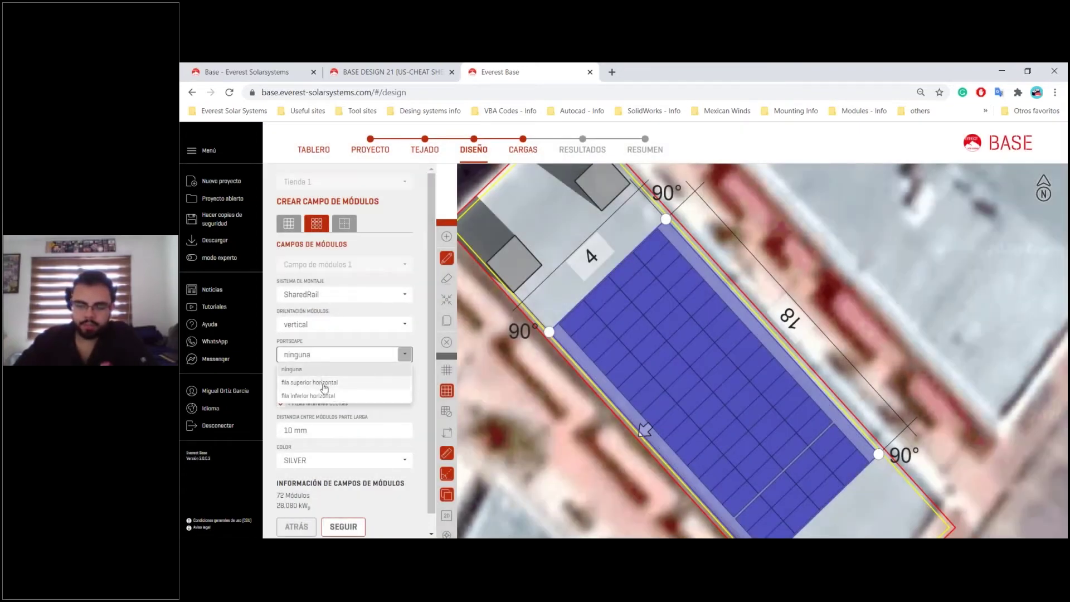
pyautogui.click(335, 383)
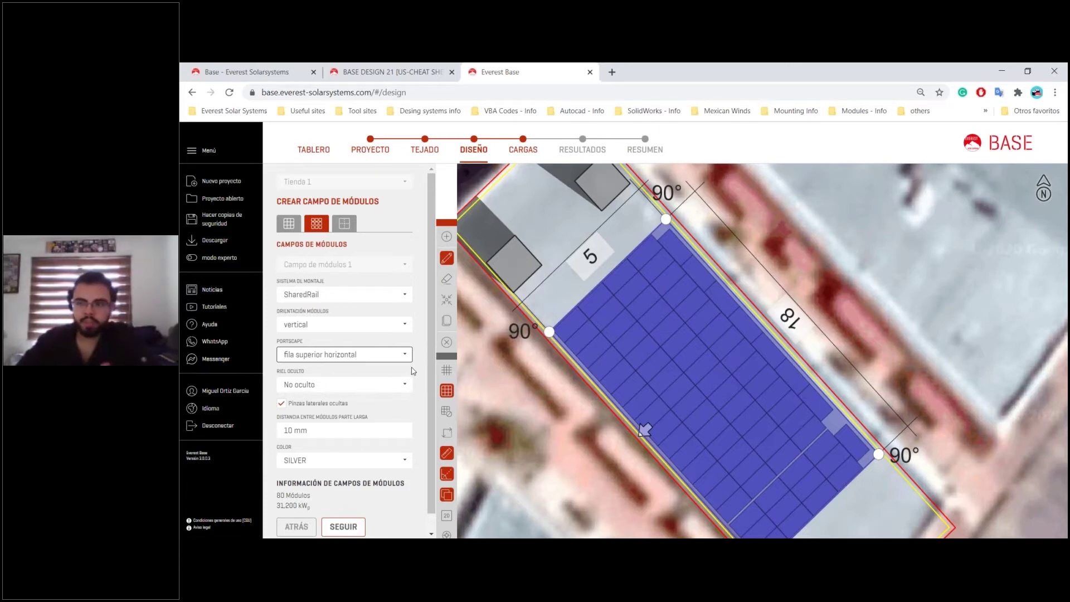
pyautogui.click(400, 385)
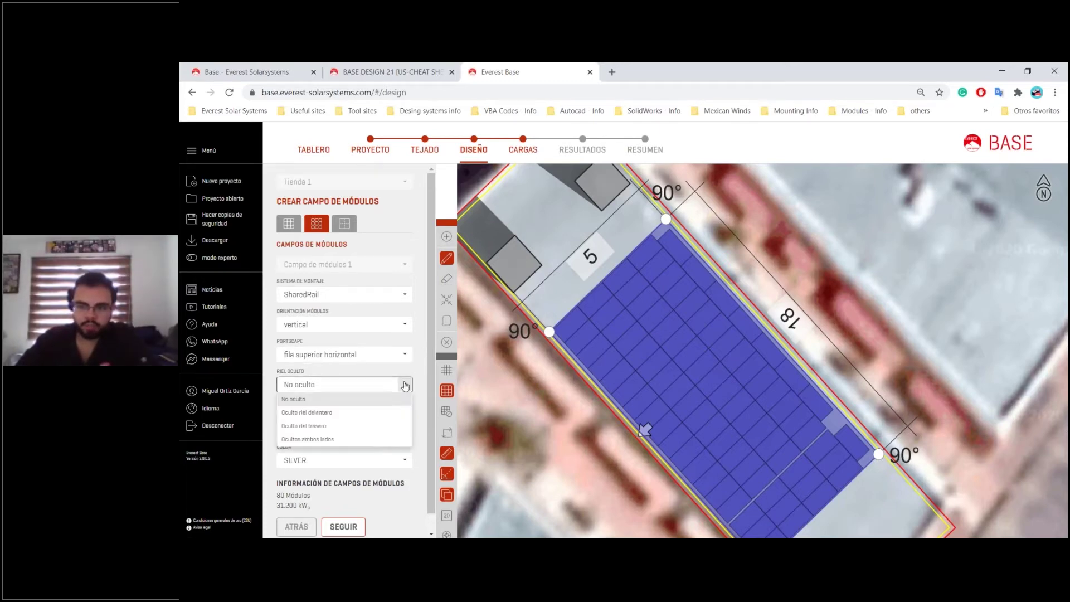
pyautogui.click(338, 443)
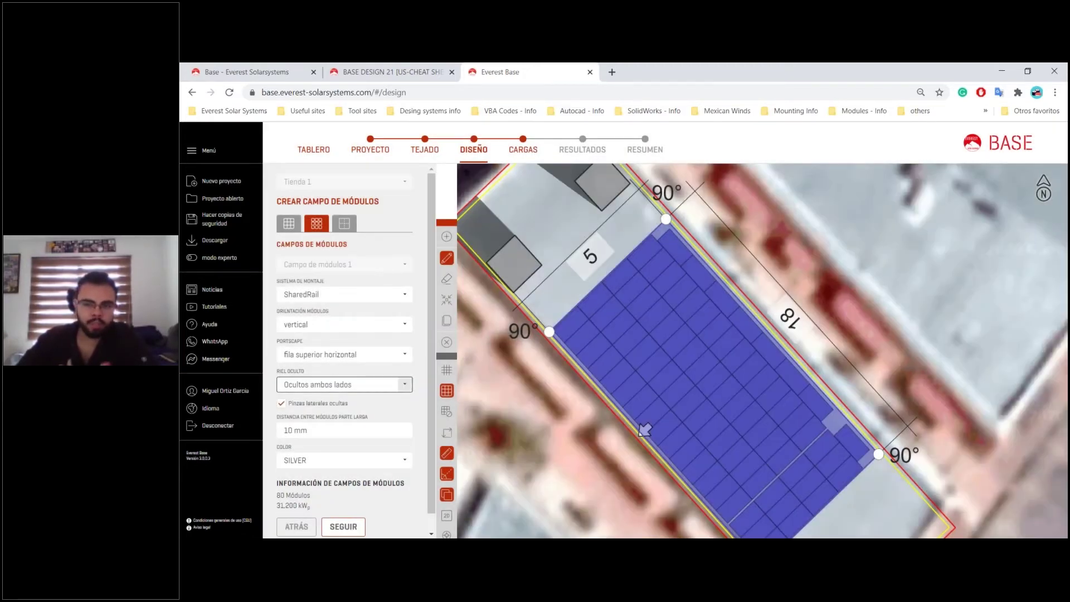
# - Try a 100 mm spacing between the modules' long sides, and set it back to 10 mm
pyautogui.scroll(-1, 408, 402)
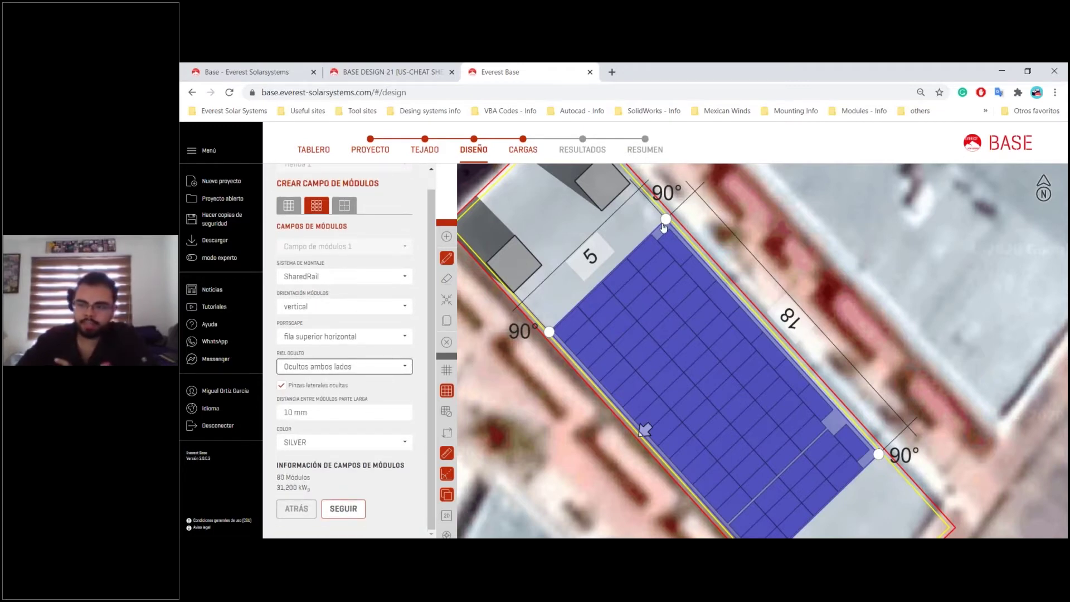
pyautogui.scroll(5, 663, 227)
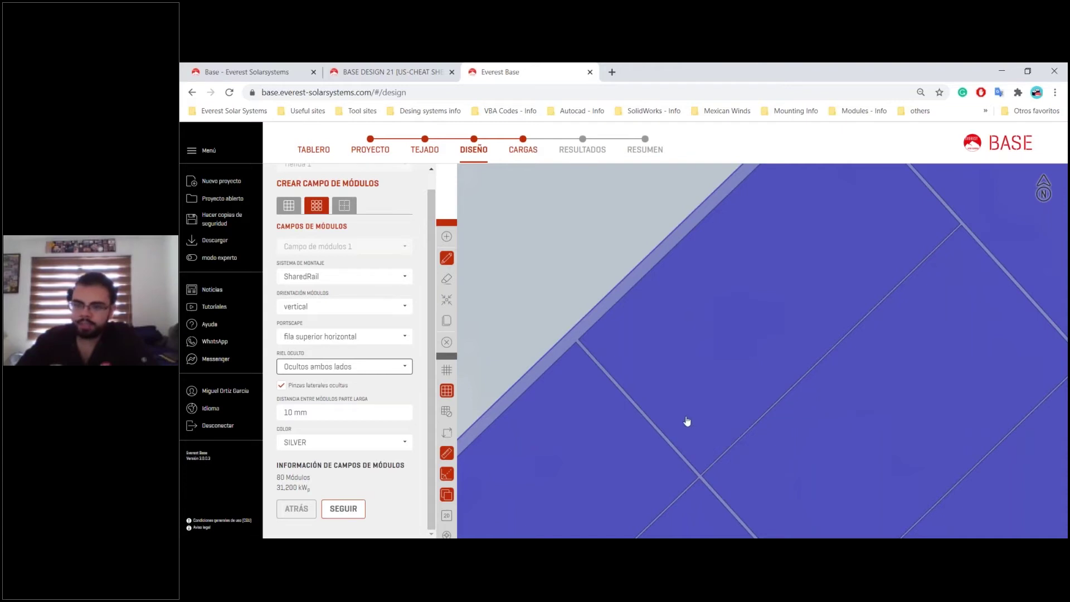
pyautogui.click(341, 407)
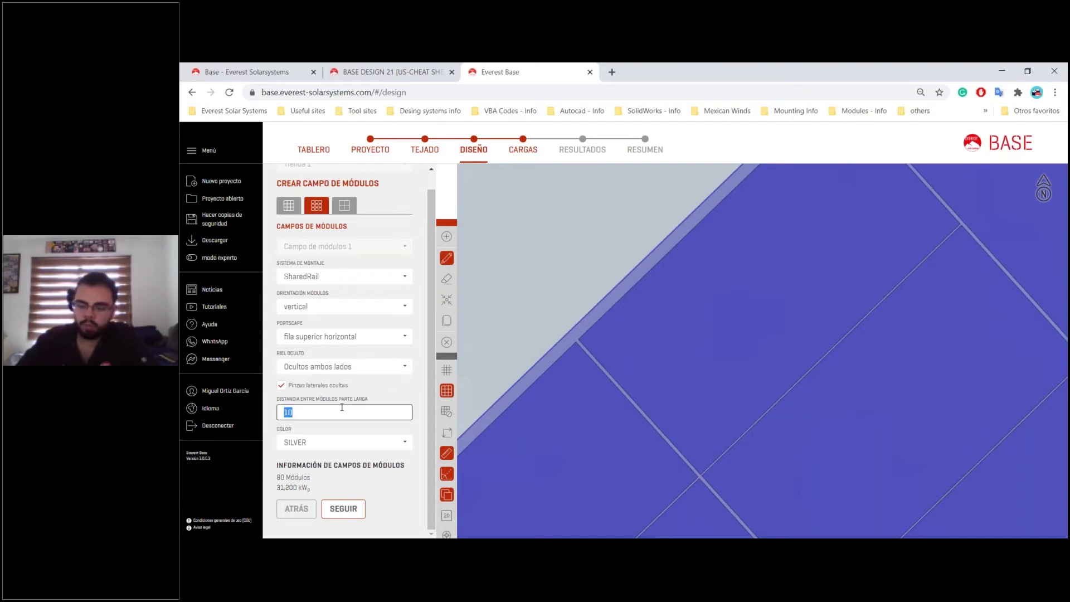
pyautogui.write('10')
pyautogui.press('Return')
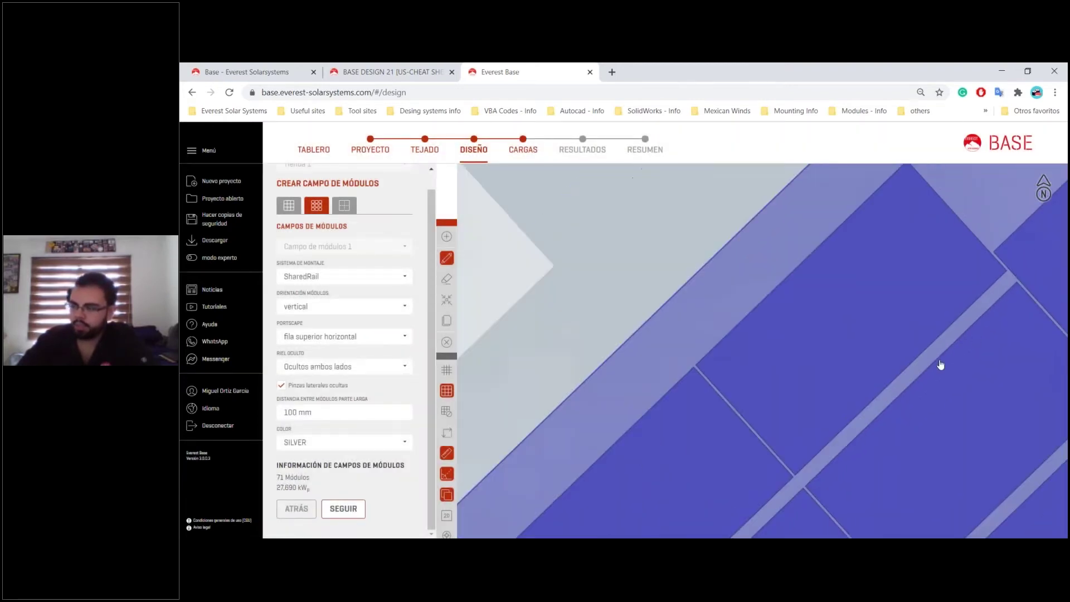
pyautogui.click(366, 413)
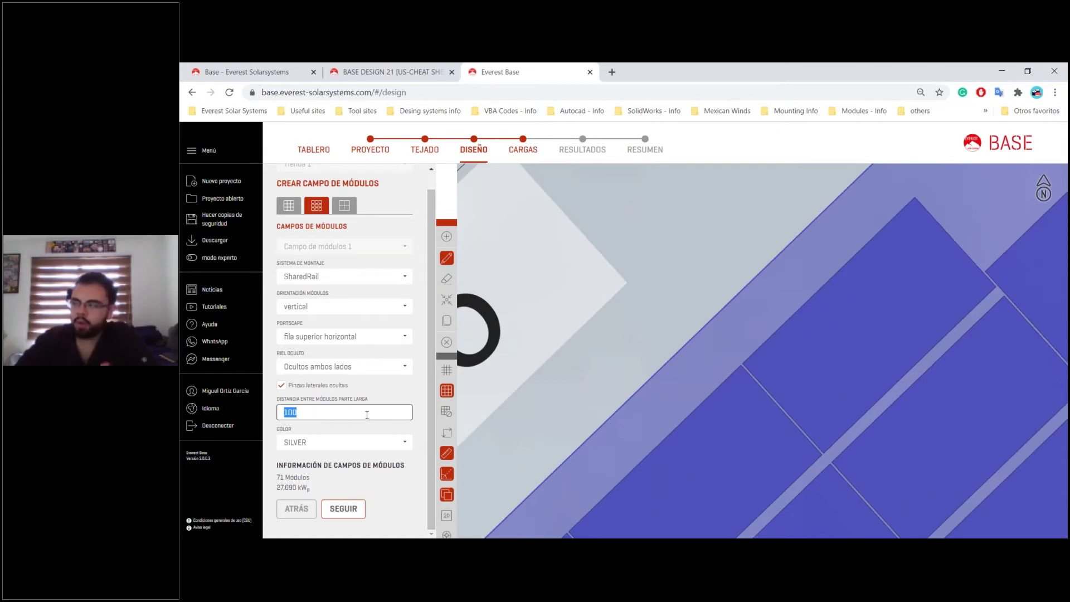
pyautogui.write('10')
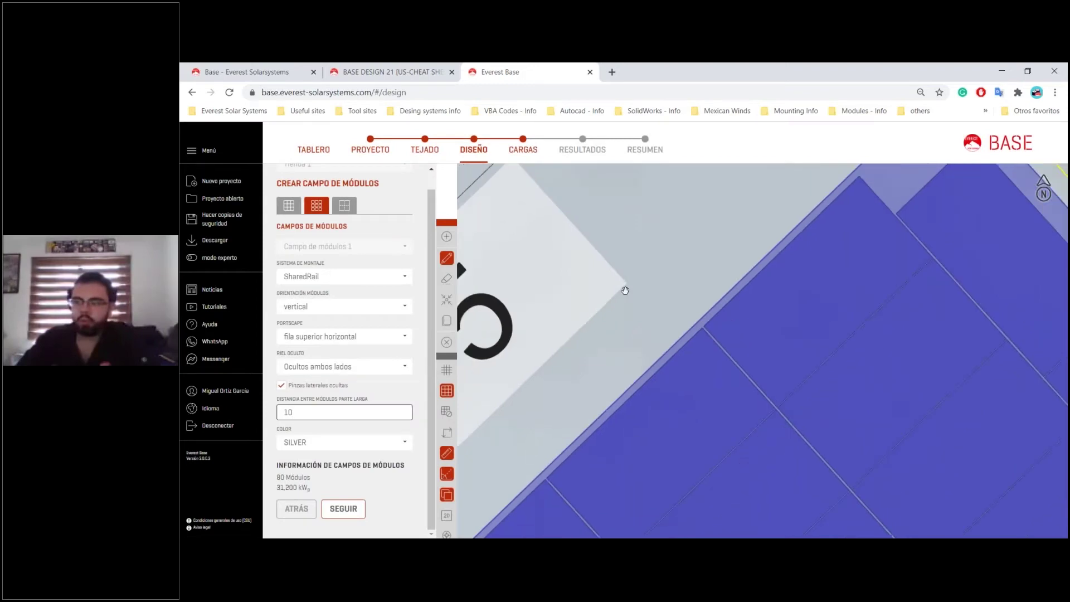
pyautogui.scroll(-5, 624, 290)
pyautogui.click(627, 258)
pyautogui.moveTo(627, 258); pyautogui.dragTo(620, 236)
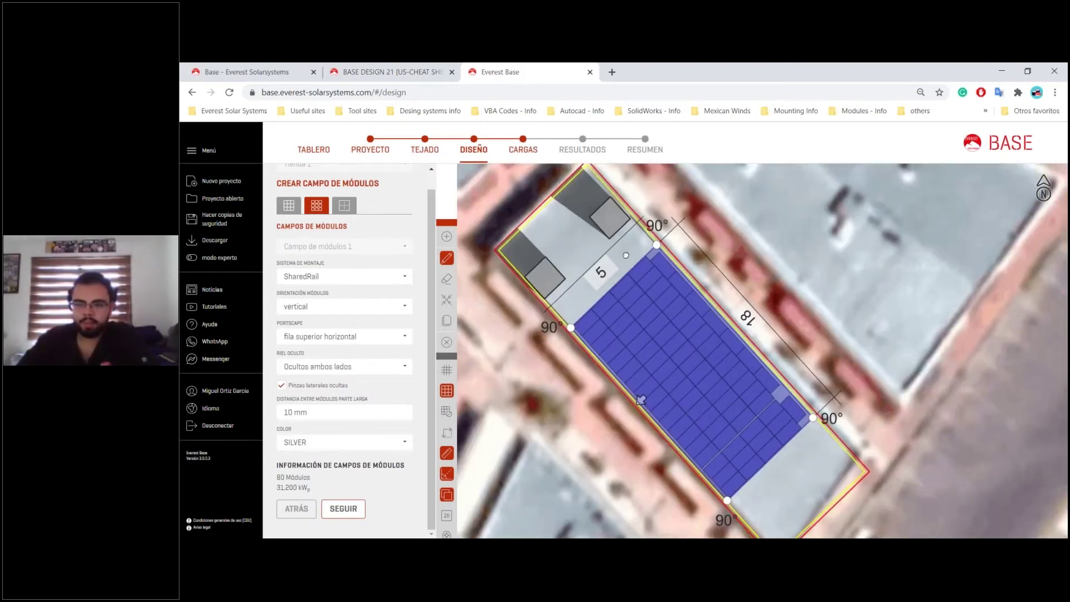
# - Check the colour options available for the module field's mounting system, keeping SILVER
pyautogui.click(404, 443)
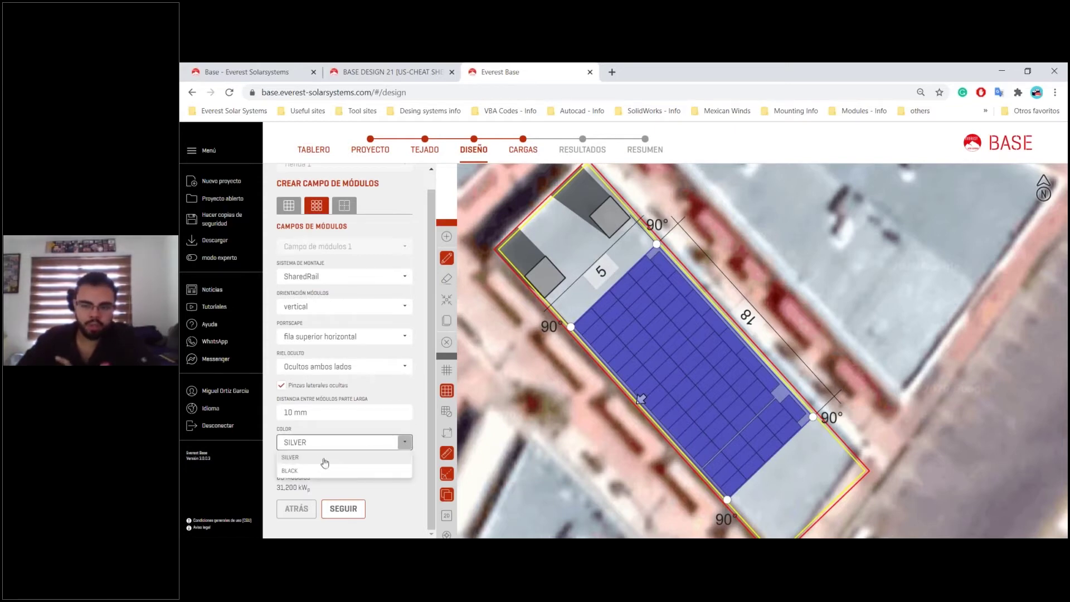
pyautogui.click(405, 444)
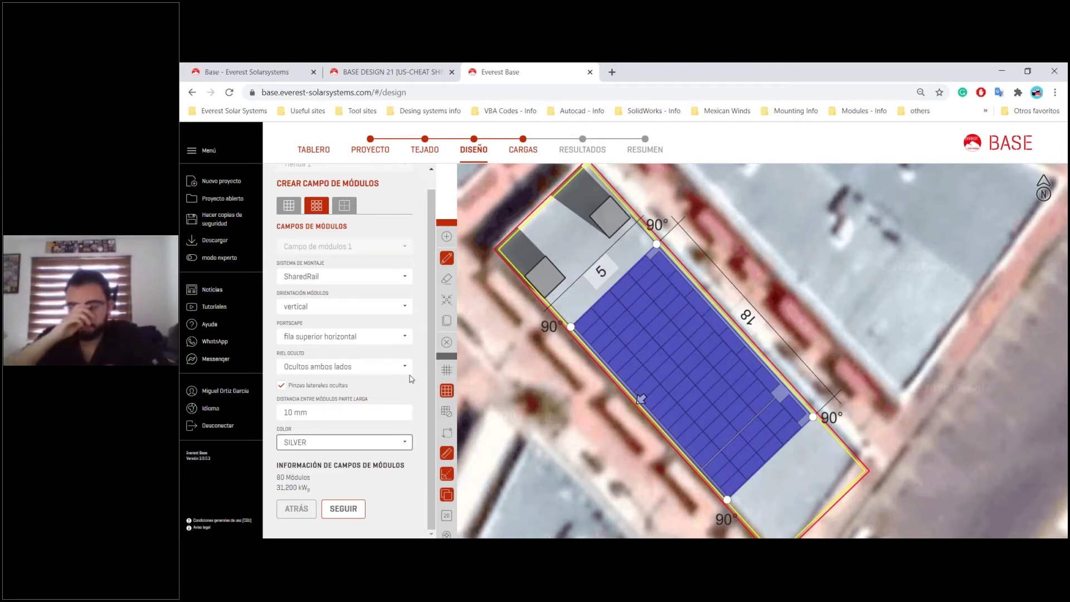
pyautogui.scroll(2, 639, 258)
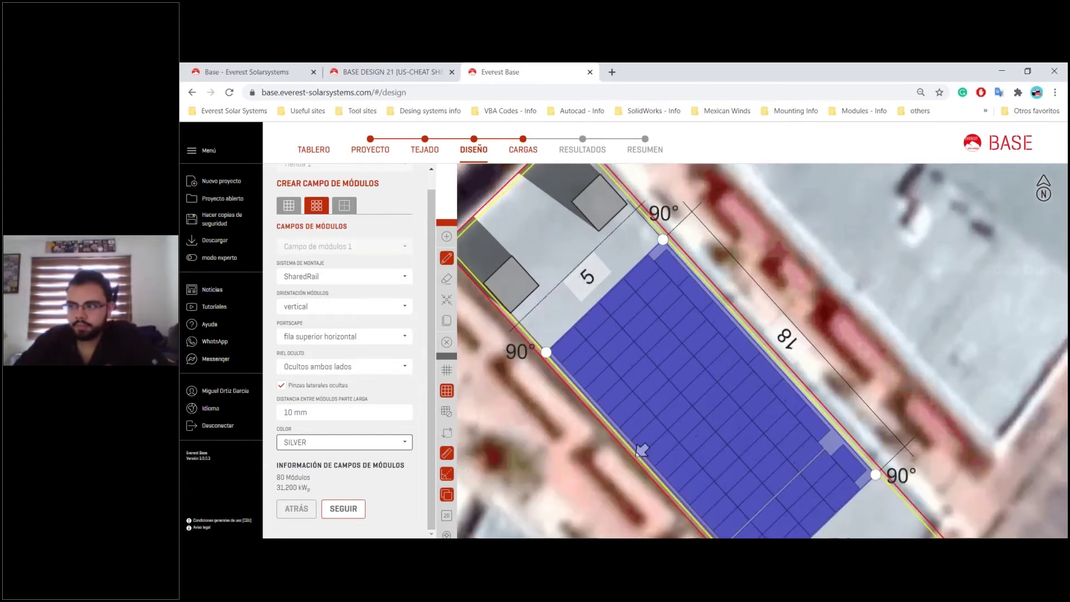
pyautogui.scroll(1, 613, 251)
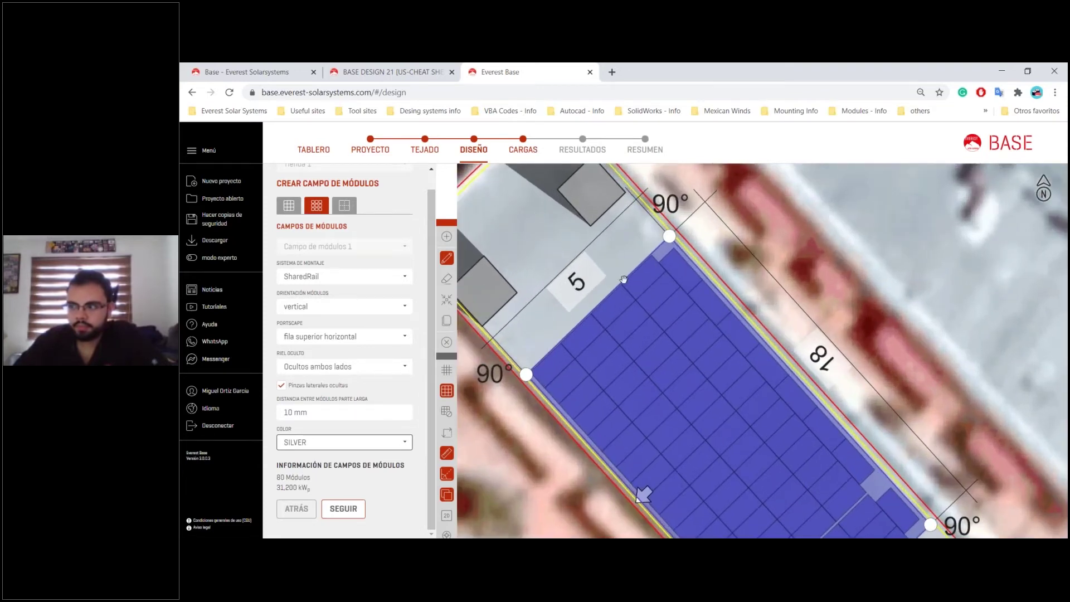
# - Examine the module field's layout on the Tienda 1 roof, including the horizontal upper row and the gap between module blocks
pyautogui.scroll(1, 624, 280)
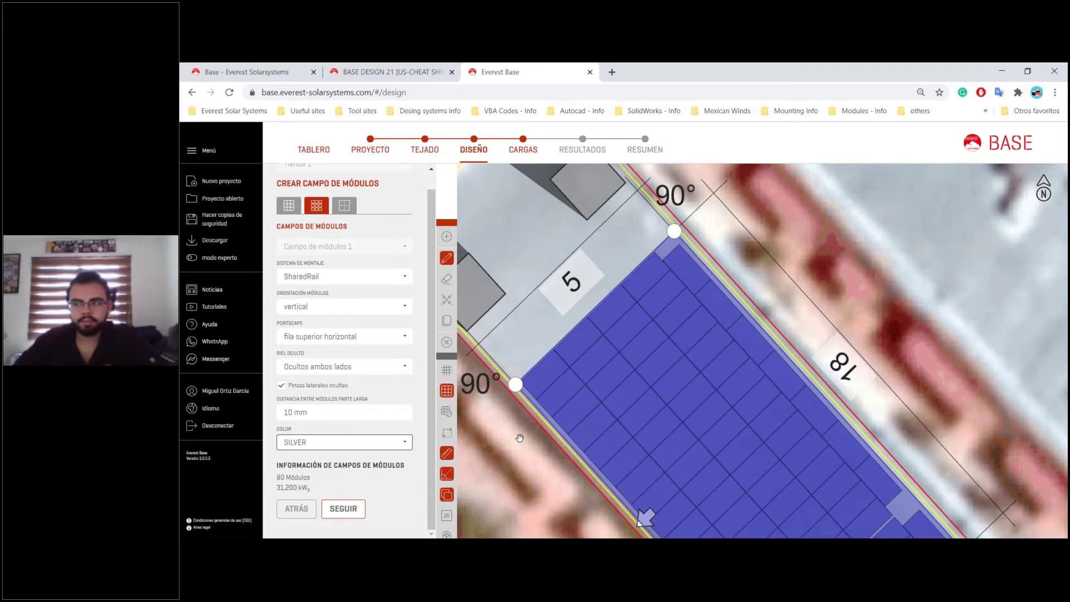
pyautogui.scroll(-3, 520, 437)
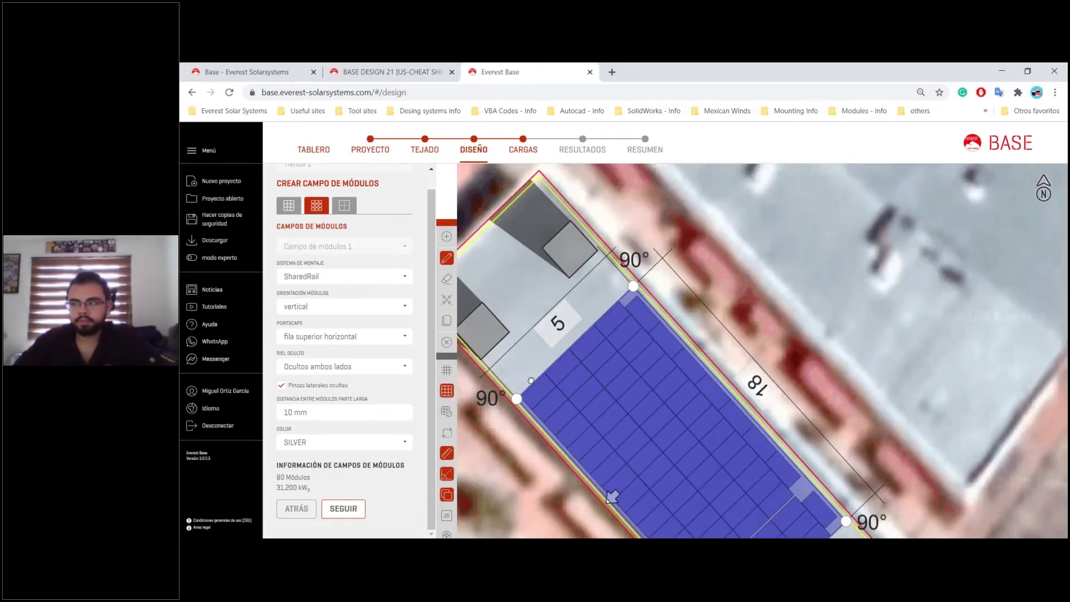
pyautogui.scroll(2, 531, 381)
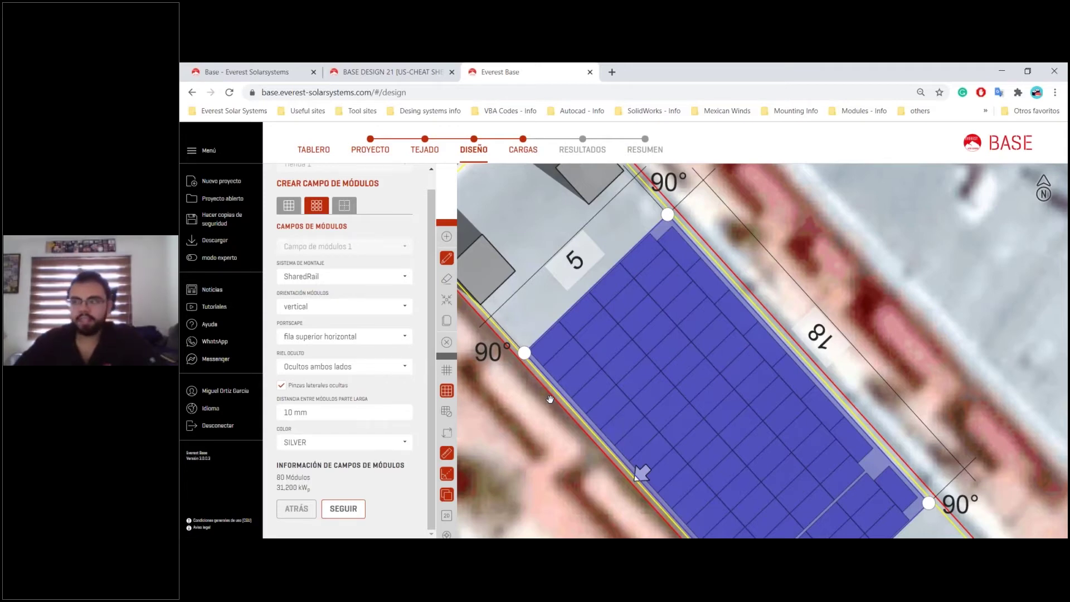
pyautogui.scroll(-3, 550, 400)
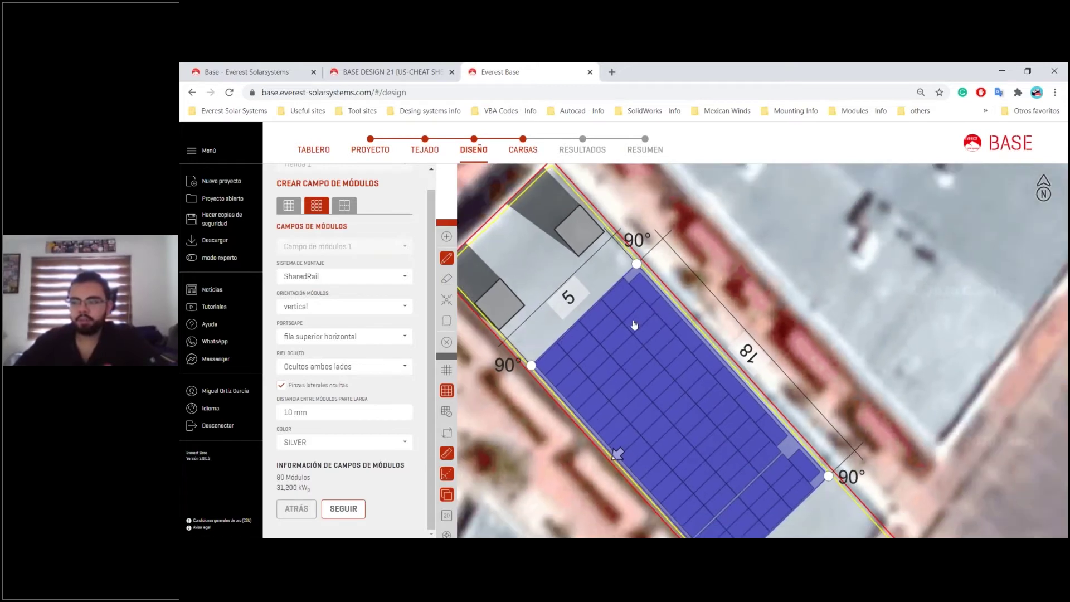
pyautogui.scroll(2, 634, 325)
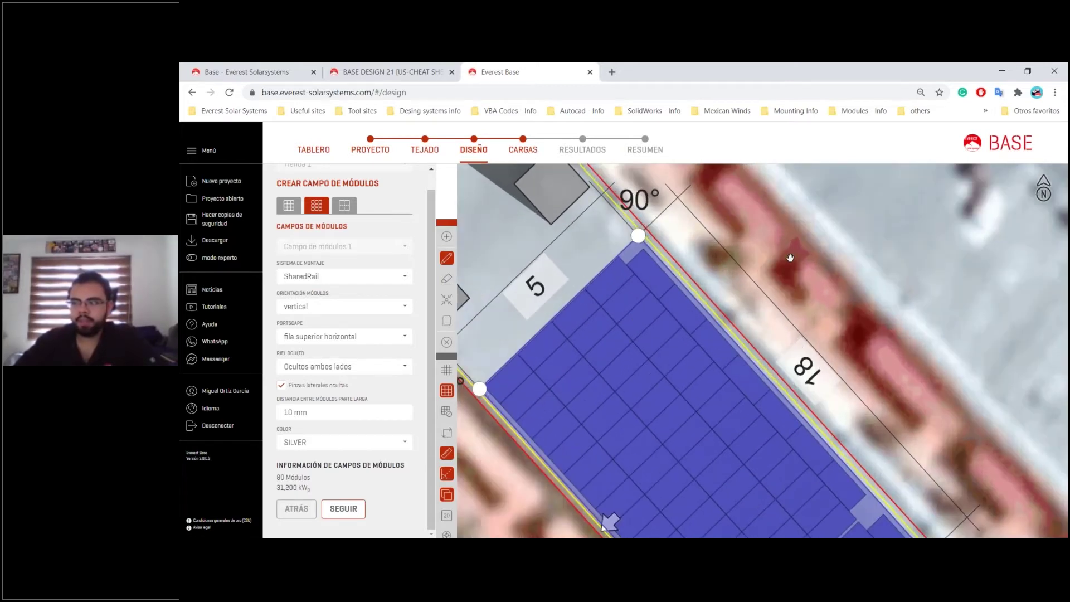
pyautogui.moveTo(790, 257); pyautogui.dragTo(837, 226)
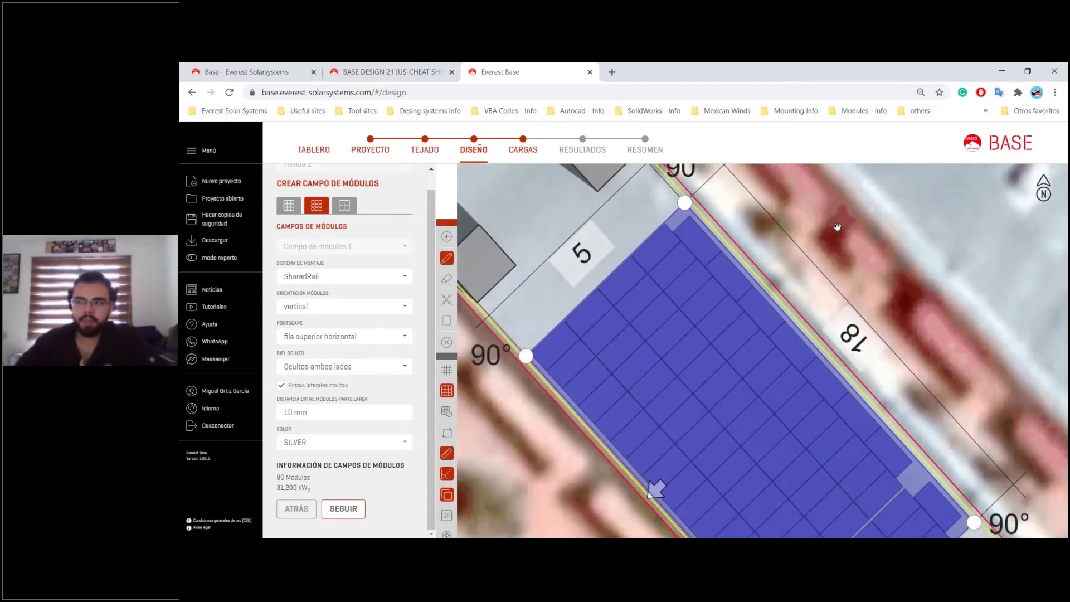
pyautogui.scroll(-1, 807, 229)
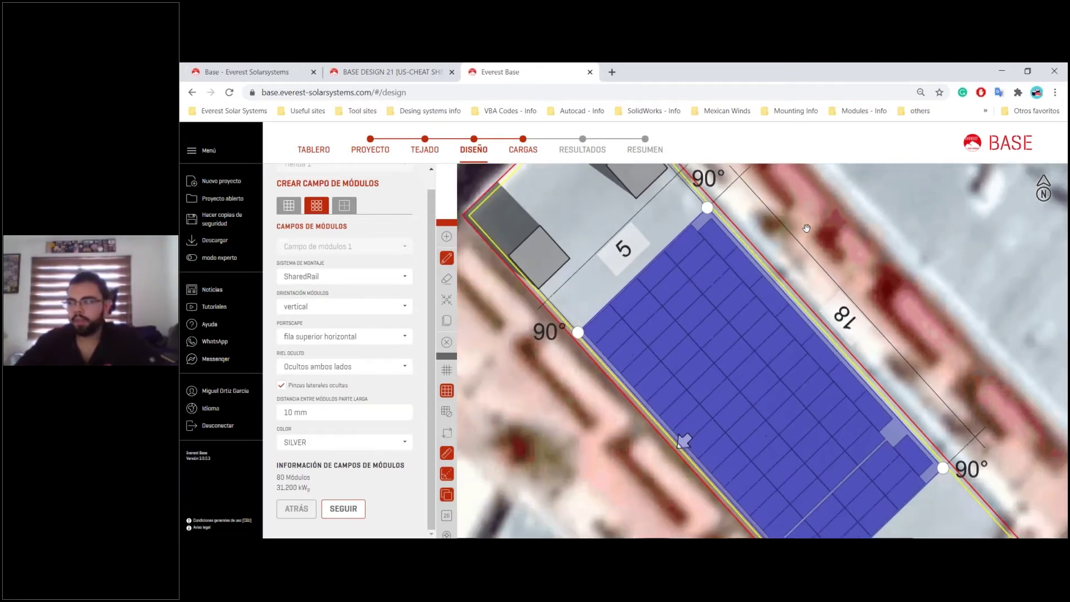
pyautogui.scroll(1, 813, 232)
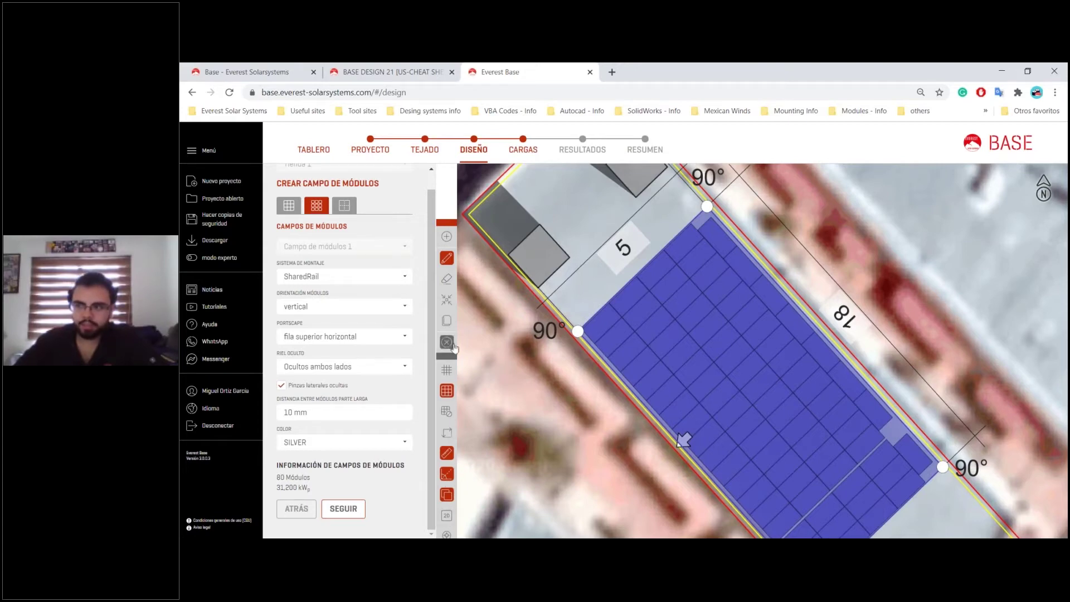
pyautogui.moveTo(511, 372); pyautogui.dragTo(518, 340)
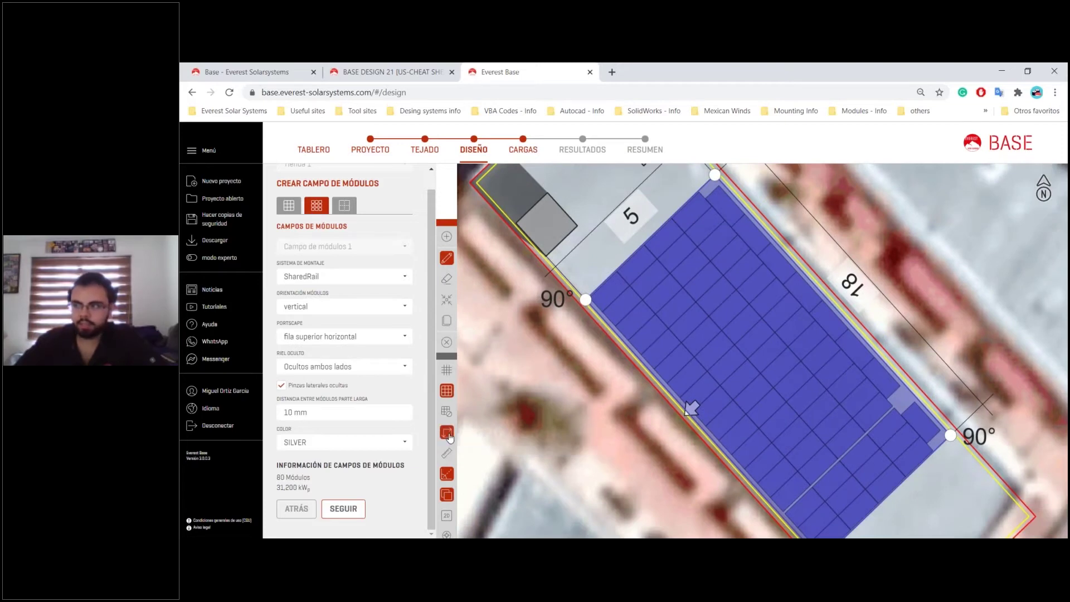
# - Compare the drawing's display of distances to the roof edges with its display of the module field's side lengths
pyautogui.click(447, 433)
pyautogui.scroll(-1, 538, 382)
pyautogui.scroll(-2, 538, 382)
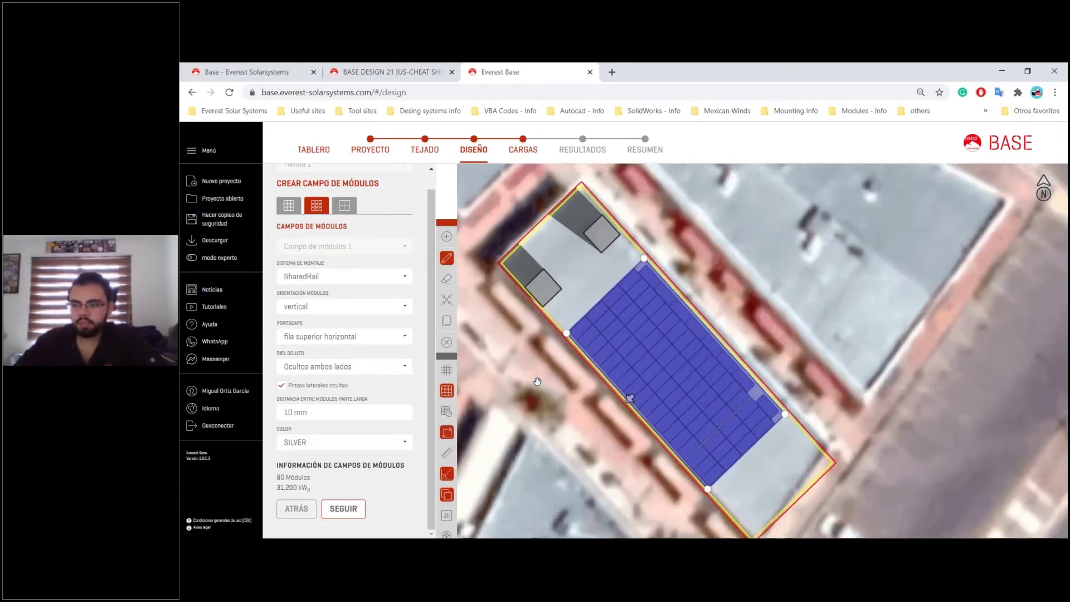
pyautogui.click(448, 452)
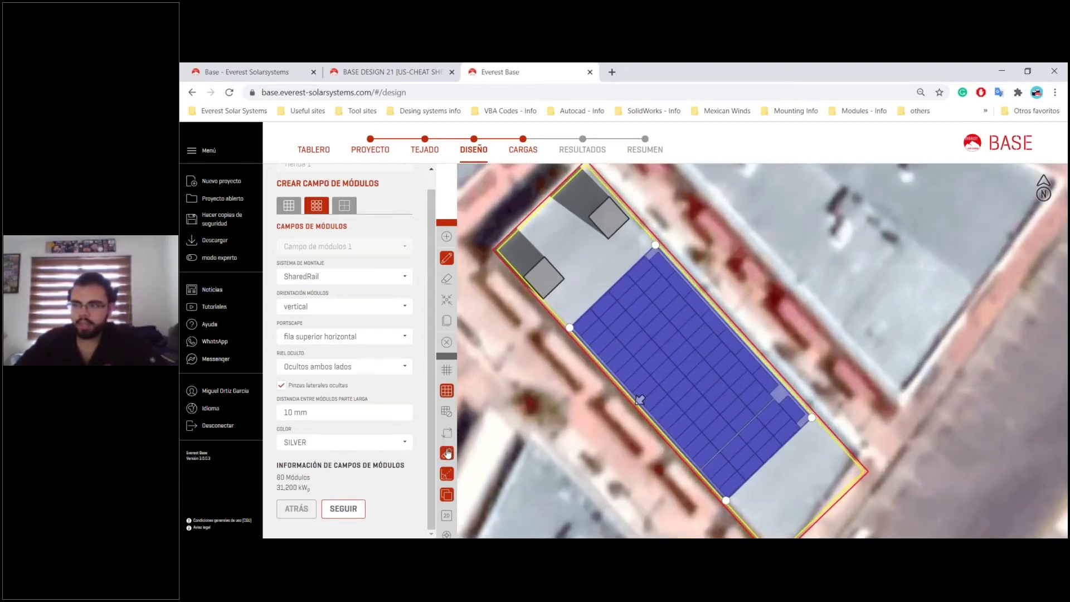
pyautogui.click(453, 458)
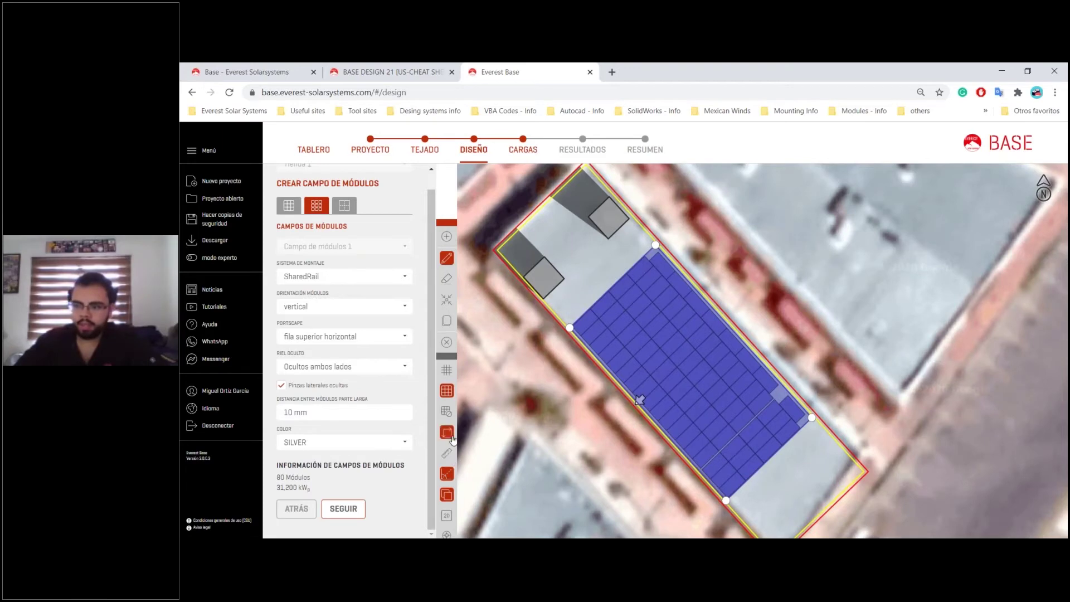
# - Compare the satellite view with the straightened roof plan and leave the drawing in the plan view without the aerial image
pyautogui.click(446, 517)
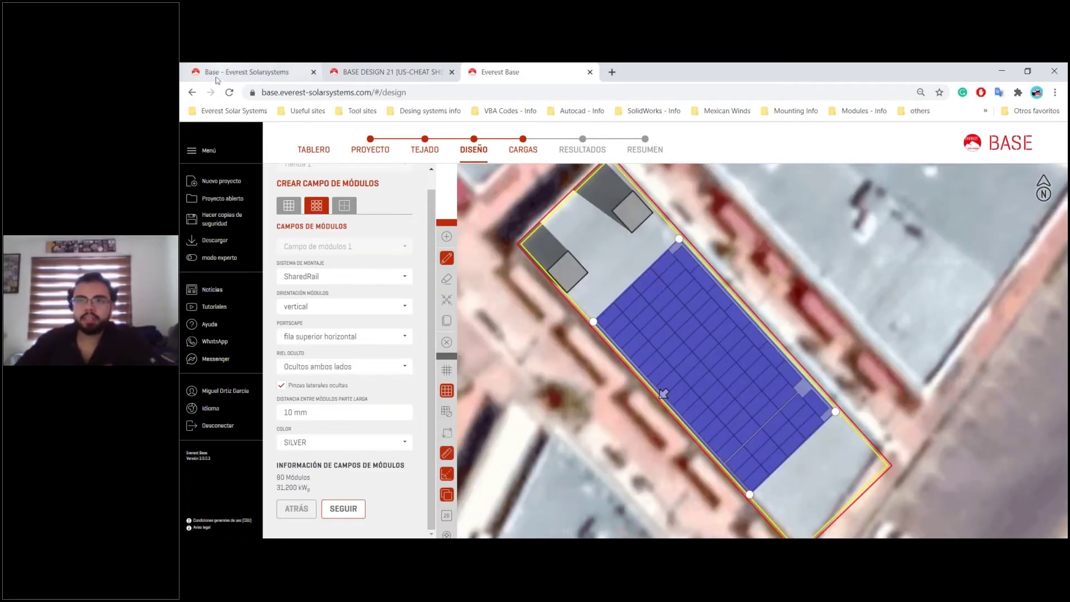
pyautogui.click(229, 92)
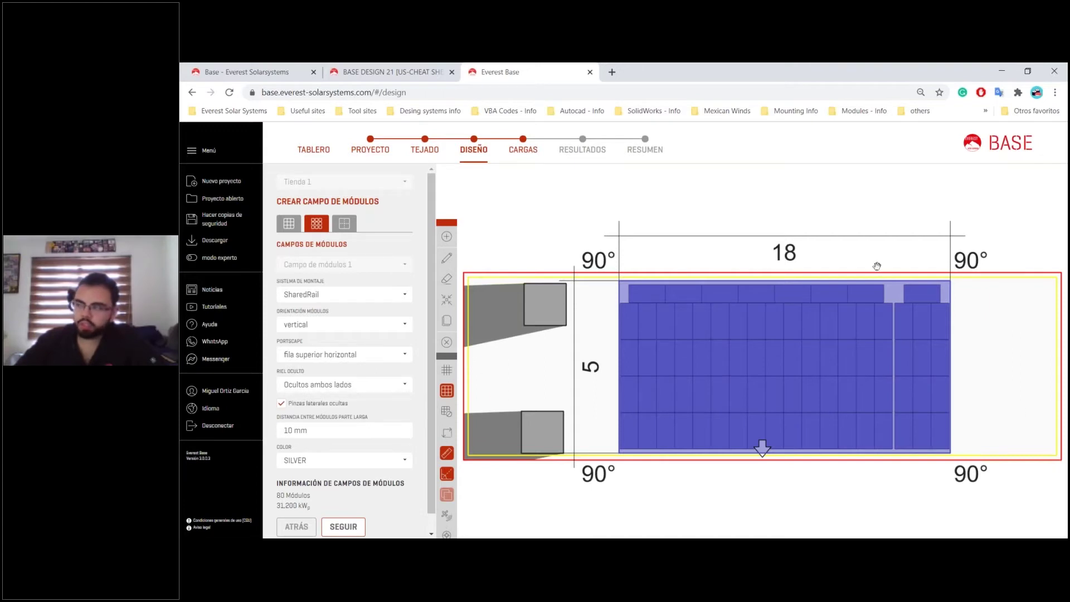
pyautogui.click(445, 516)
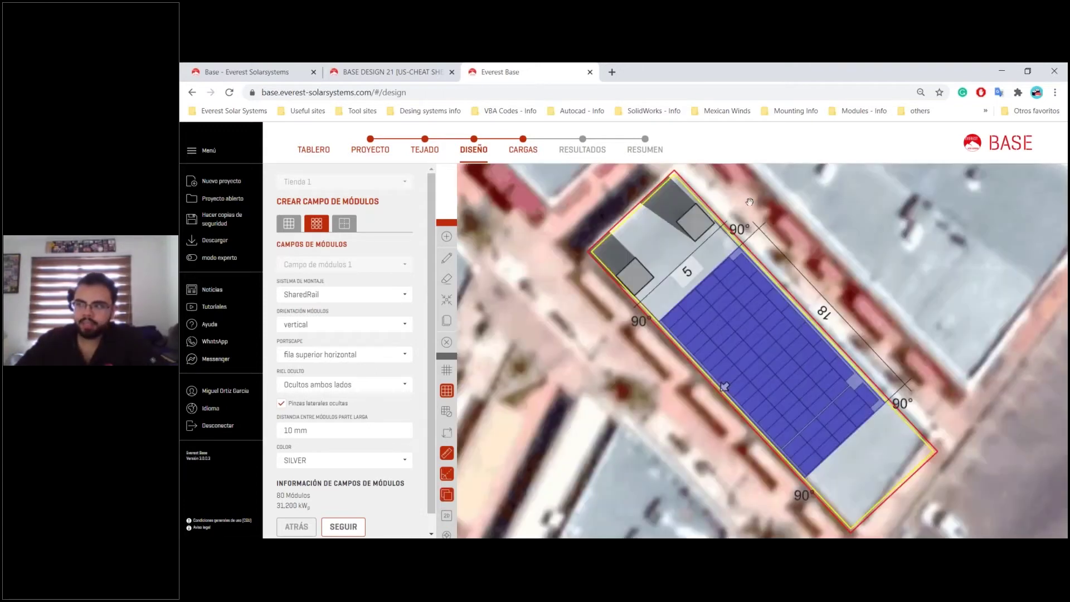
pyautogui.click(448, 518)
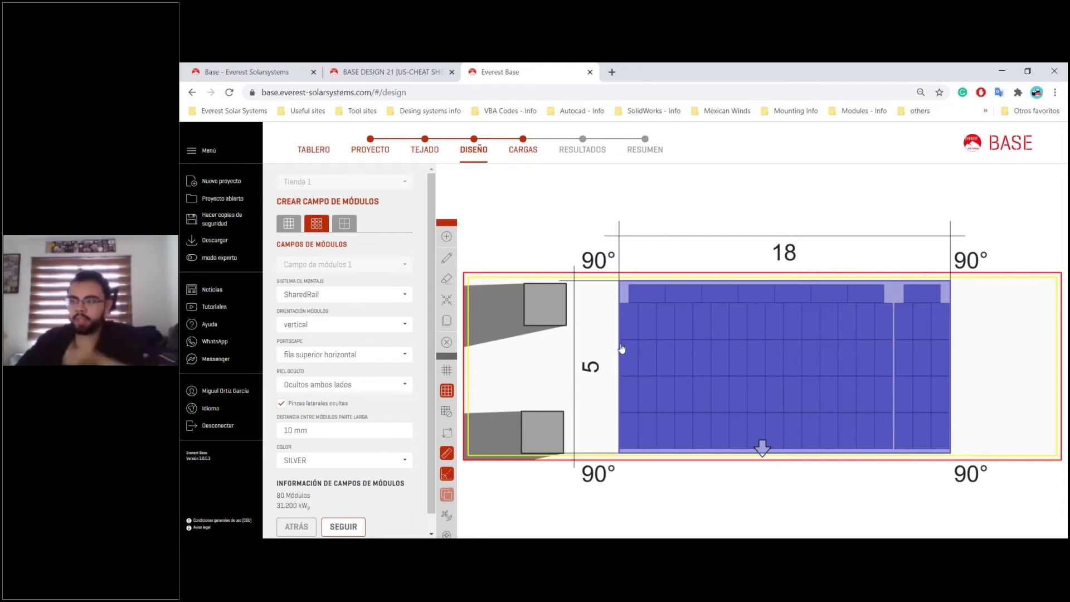
# - Set the long side of the module field to 20 m
pyautogui.click(589, 369)
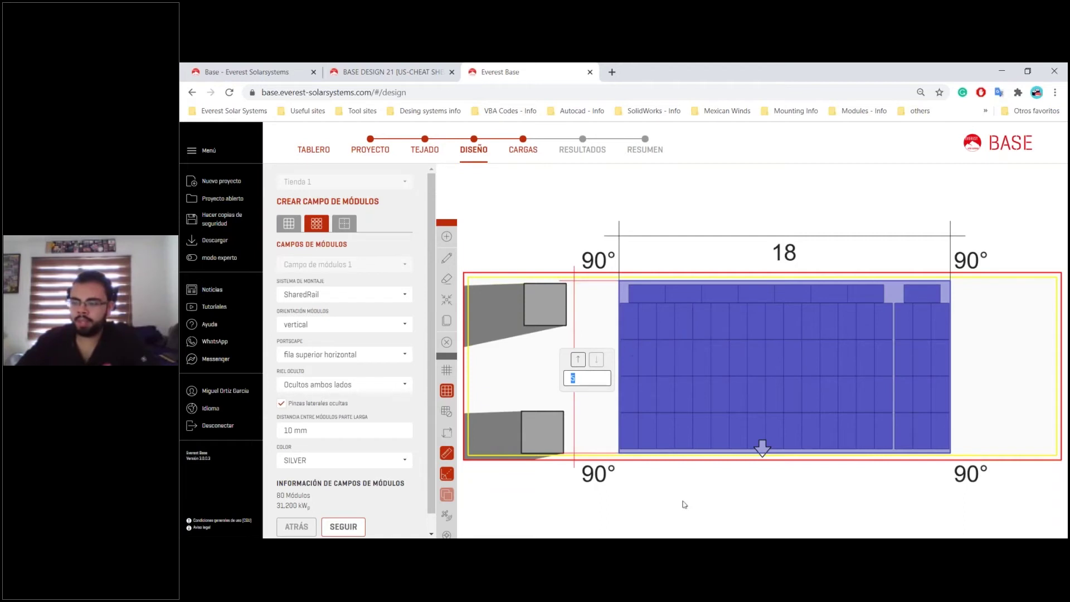
pyautogui.click(788, 257)
pyautogui.click(783, 256)
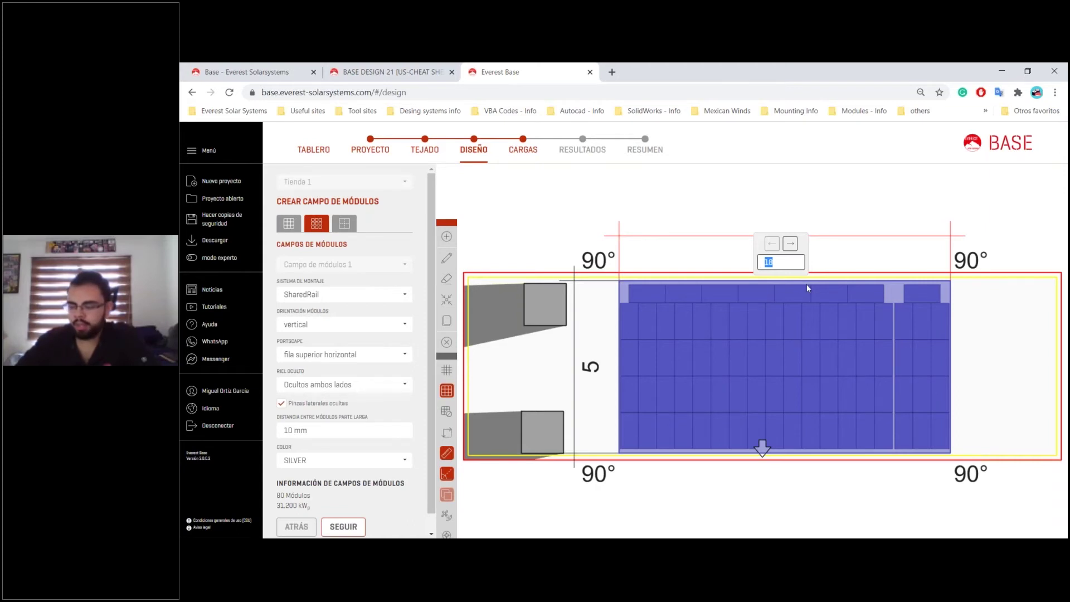
pyautogui.write('18')
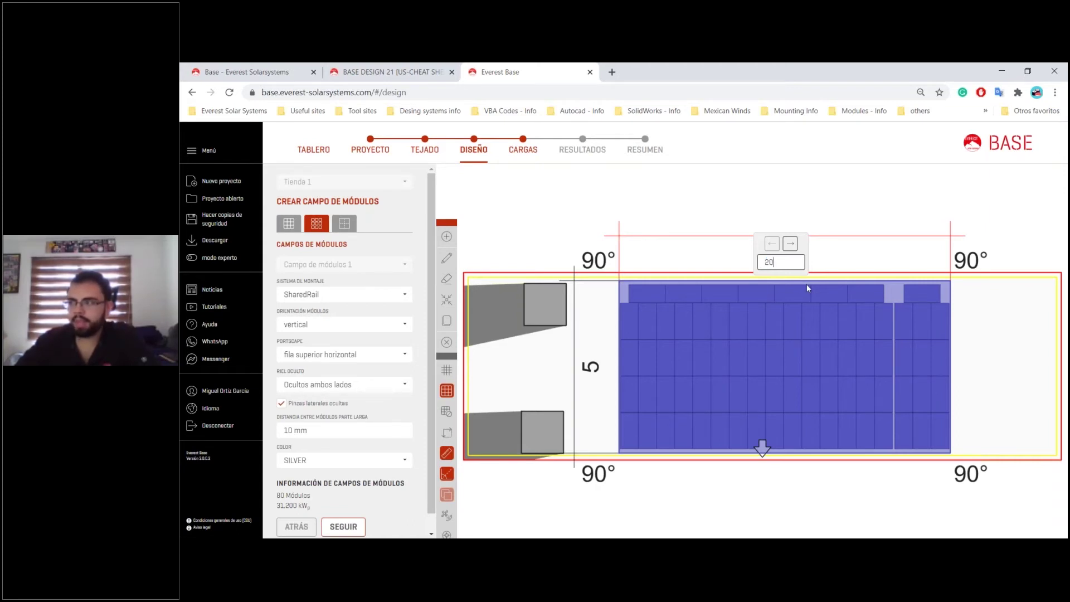
pyautogui.press('Return')
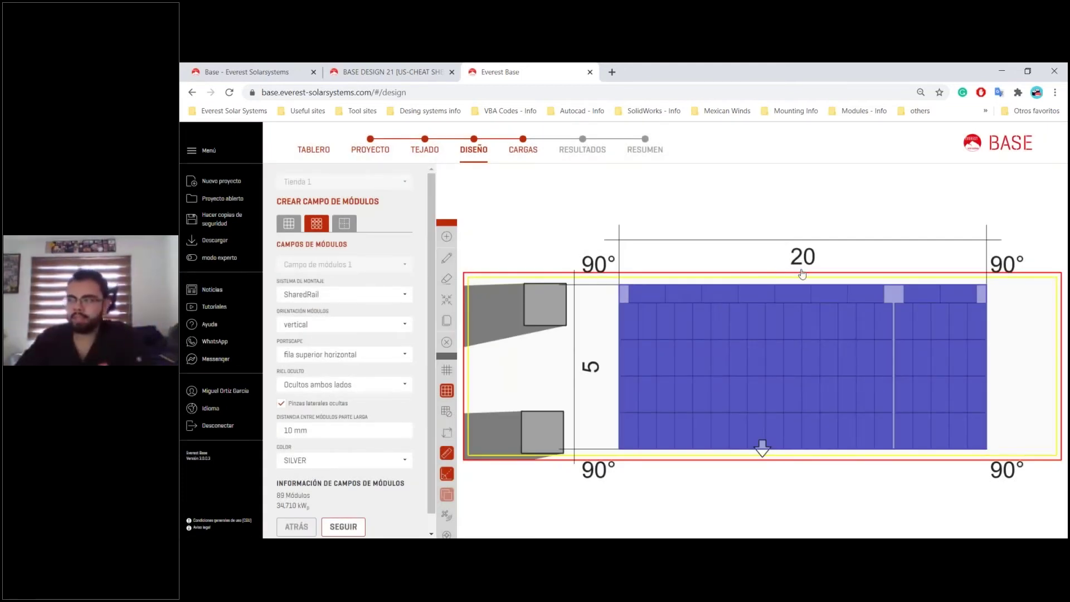
# - Display the module field's distances to the roof edges and set its distance from the lower long edge to 0.5 m
pyautogui.click(446, 433)
pyautogui.scroll(-2, 837, 437)
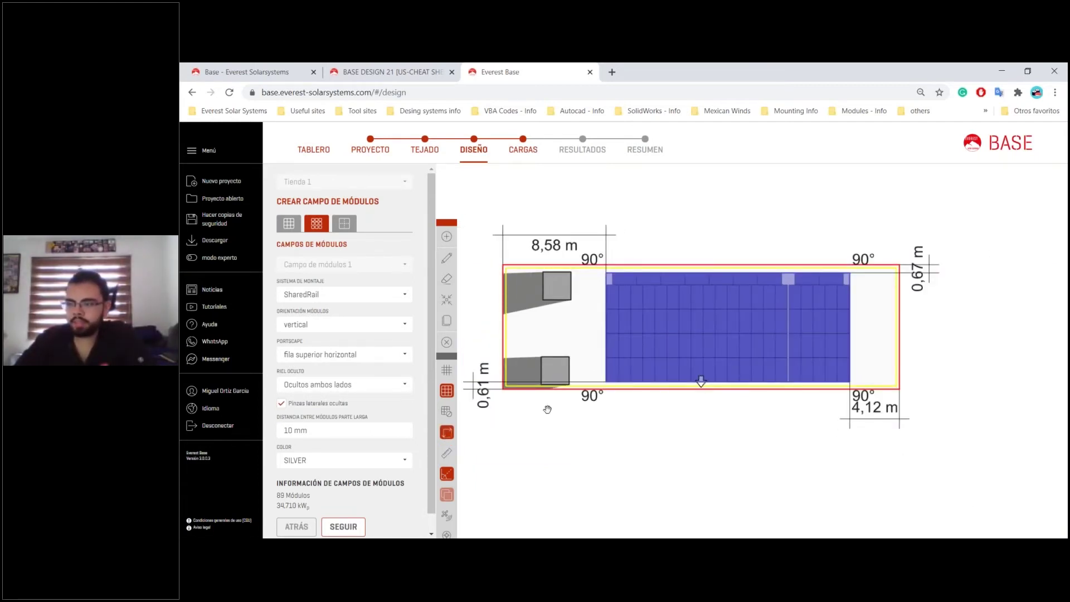
pyautogui.scroll(3, 788, 393)
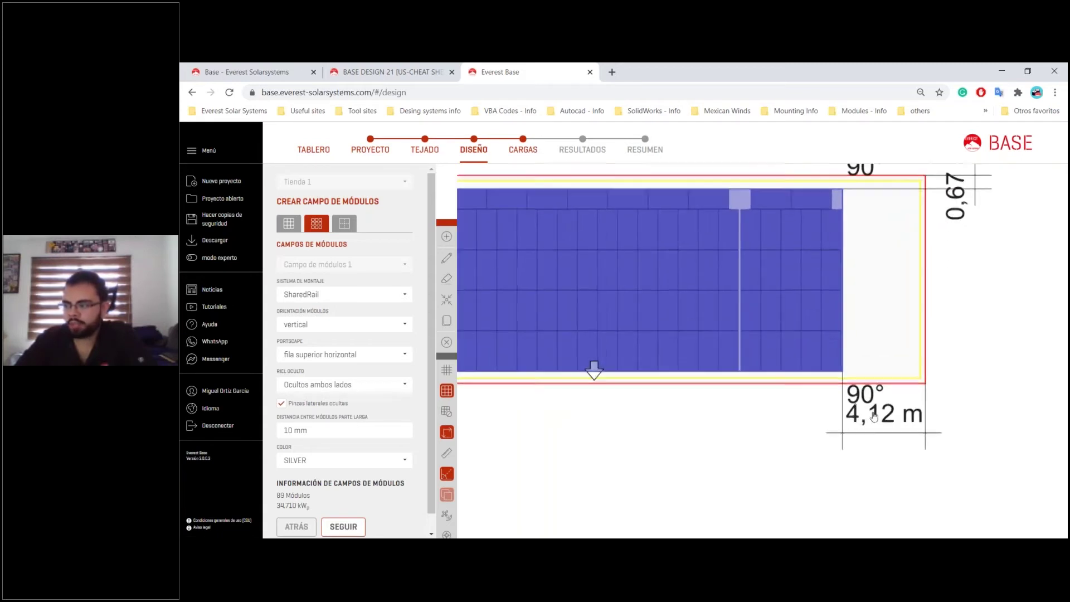
pyautogui.scroll(-2, 636, 453)
pyautogui.scroll(4, 637, 453)
pyautogui.click(591, 471)
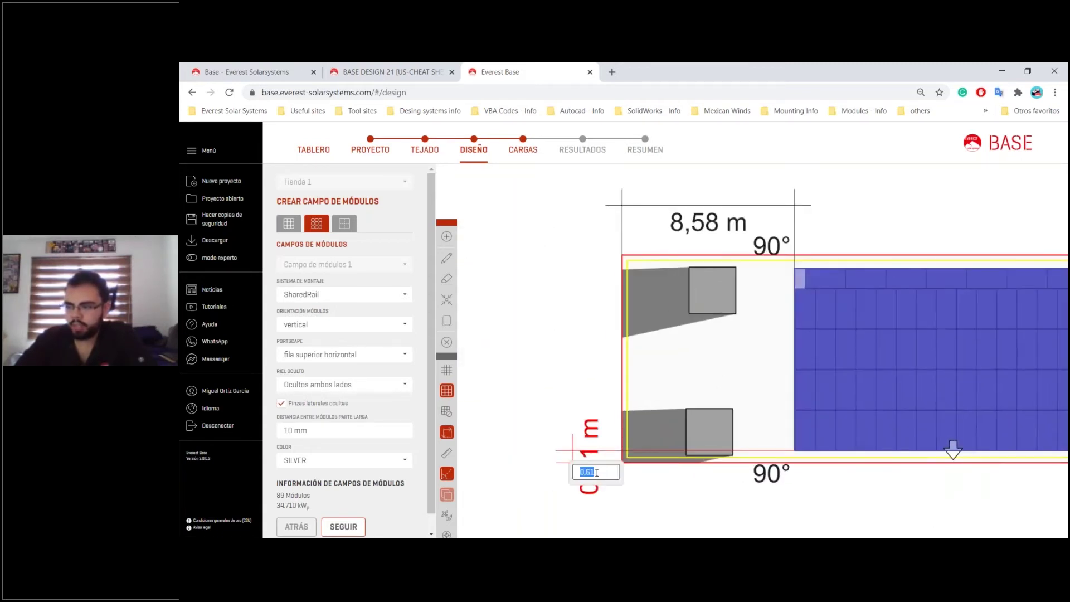
pyautogui.write('5')
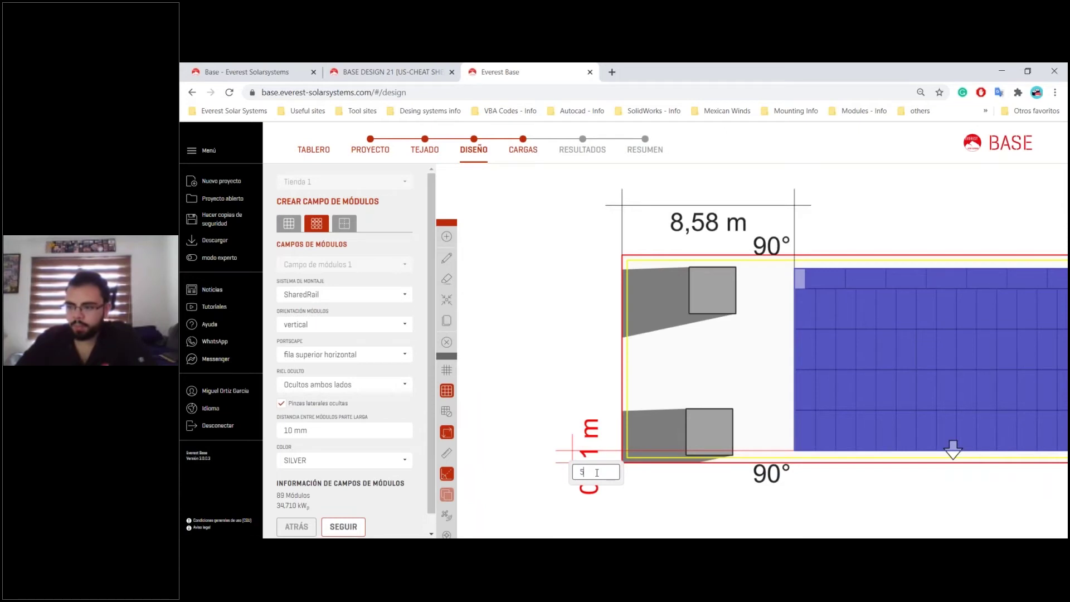
pyautogui.press('BackSpace')
pyautogui.write('0,')
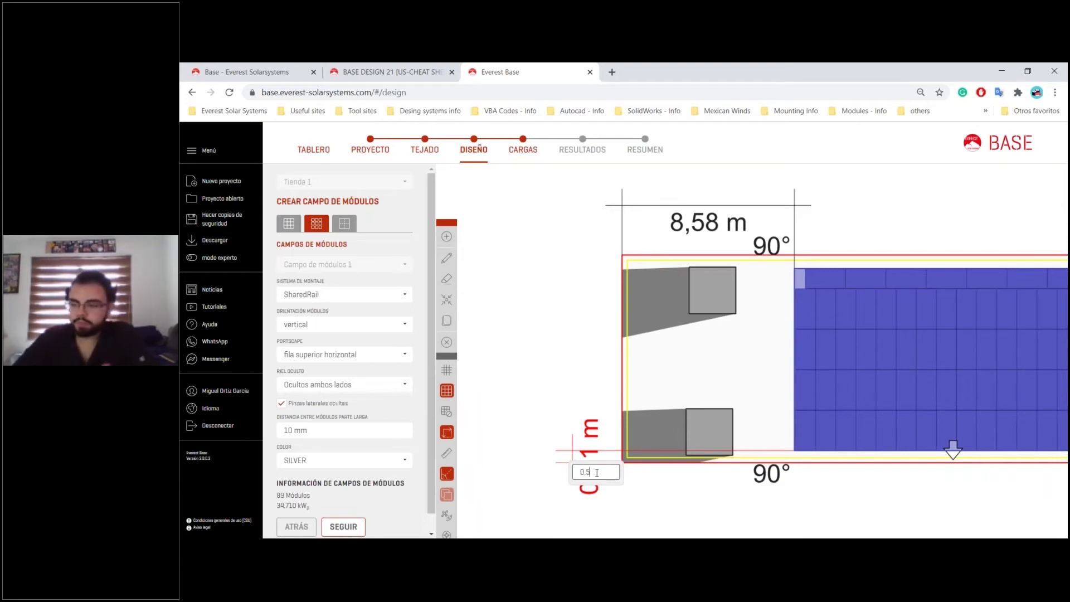
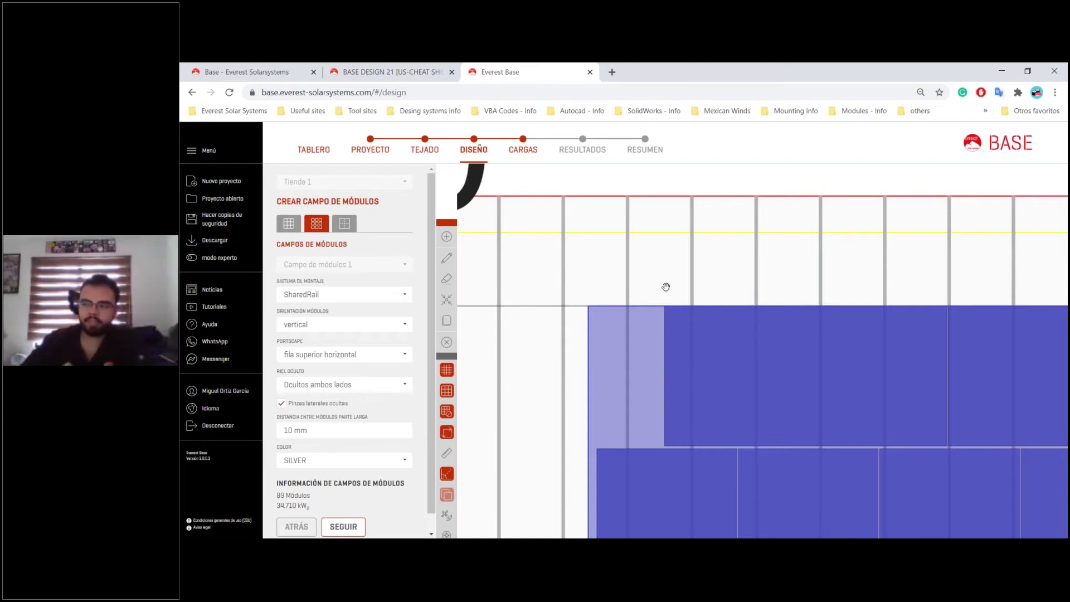
# - Move the module field relative to the roof ribs, about 8.12 m from the obstacle-side roof edge and 4.59 m from the opposite edge
pyautogui.scroll(-5, 667, 286)
pyautogui.scroll(3, 647, 341)
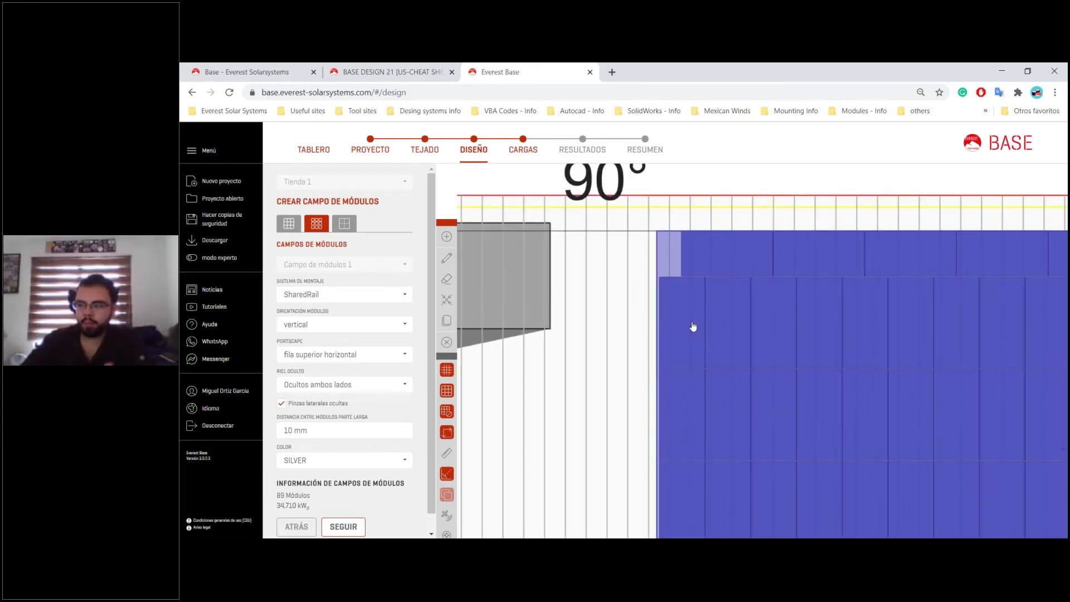
pyautogui.scroll(-3, 692, 327)
pyautogui.scroll(5, 969, 300)
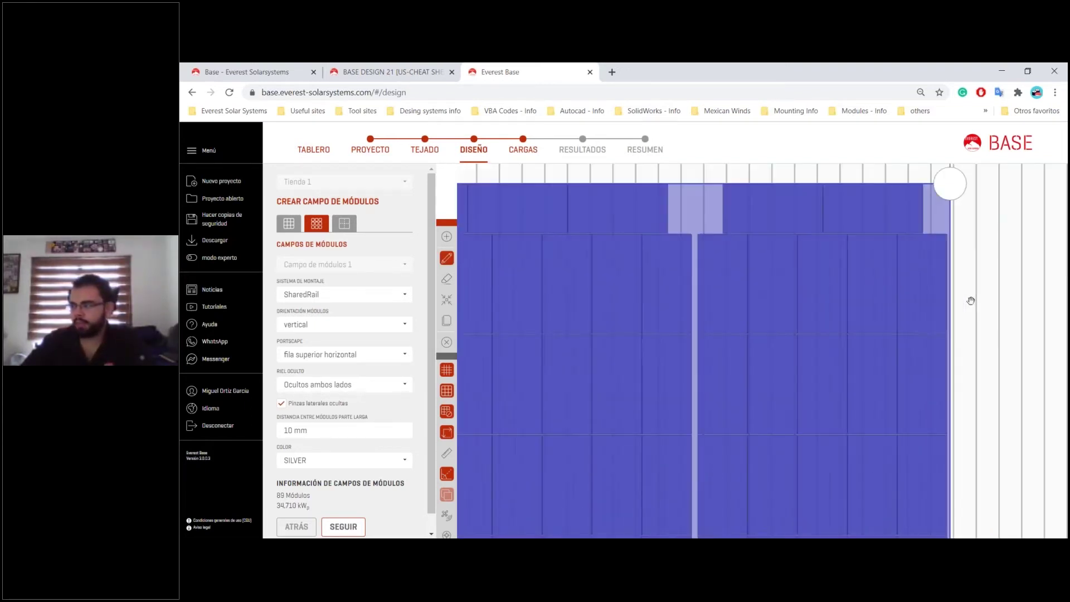
pyautogui.scroll(-5, 917, 316)
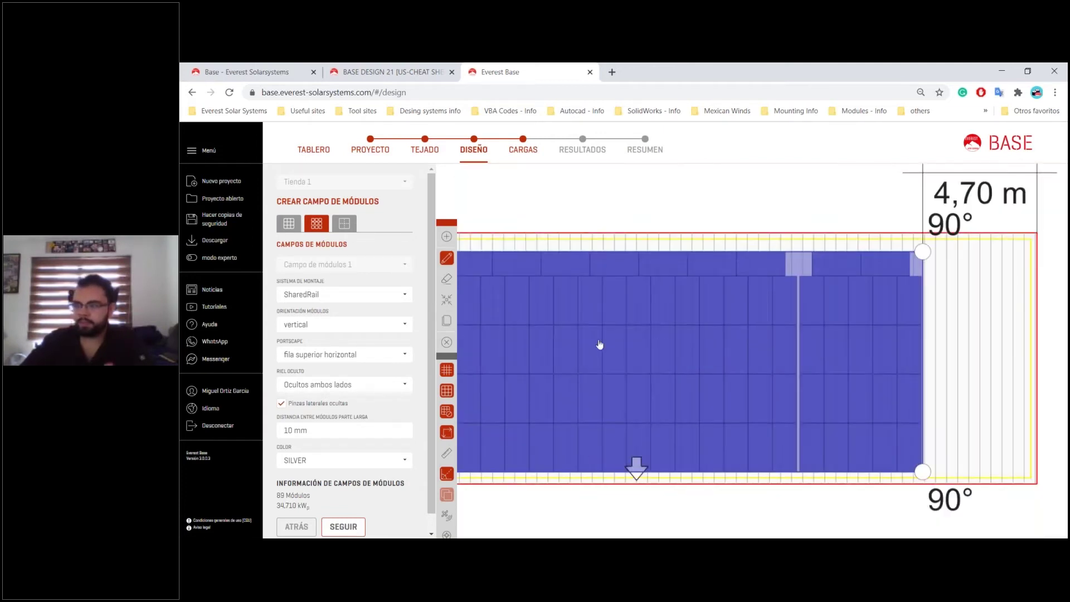
pyautogui.scroll(5, 980, 310)
pyautogui.scroll(3, 785, 298)
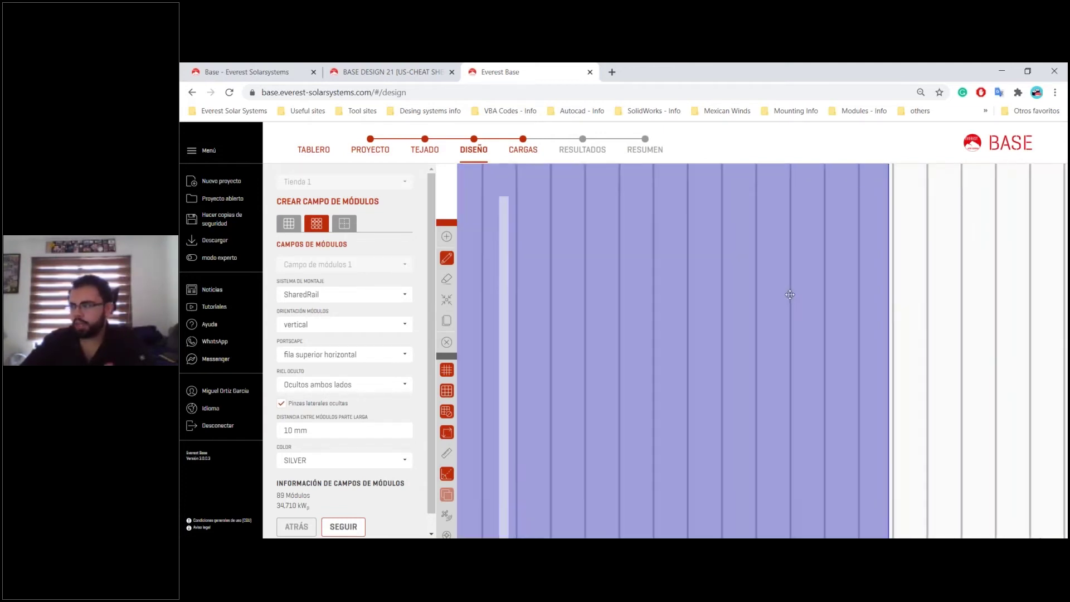
pyautogui.click(793, 294)
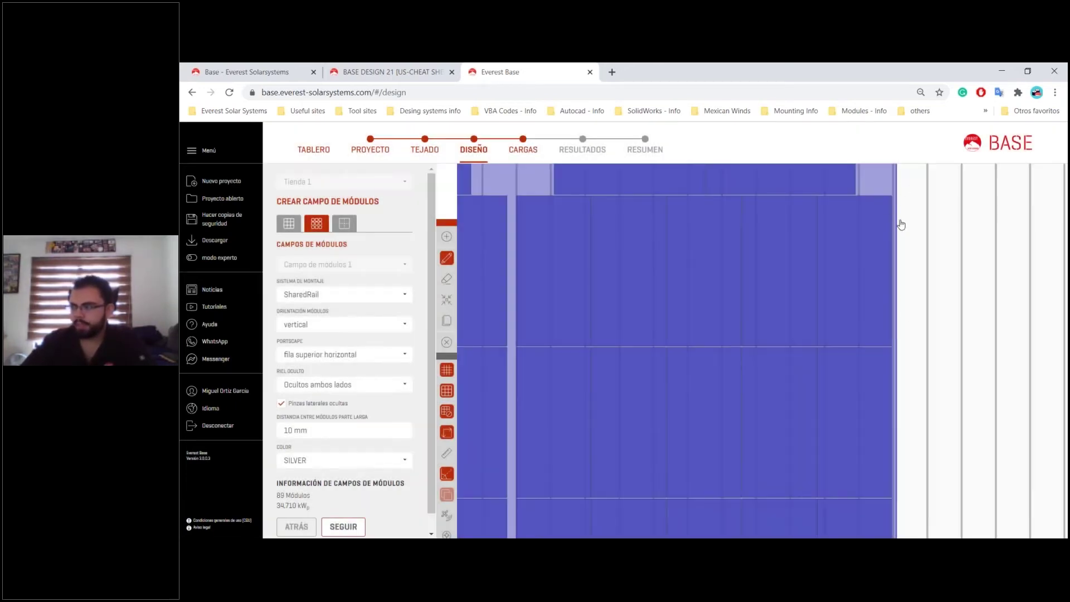
pyautogui.scroll(-5, 904, 346)
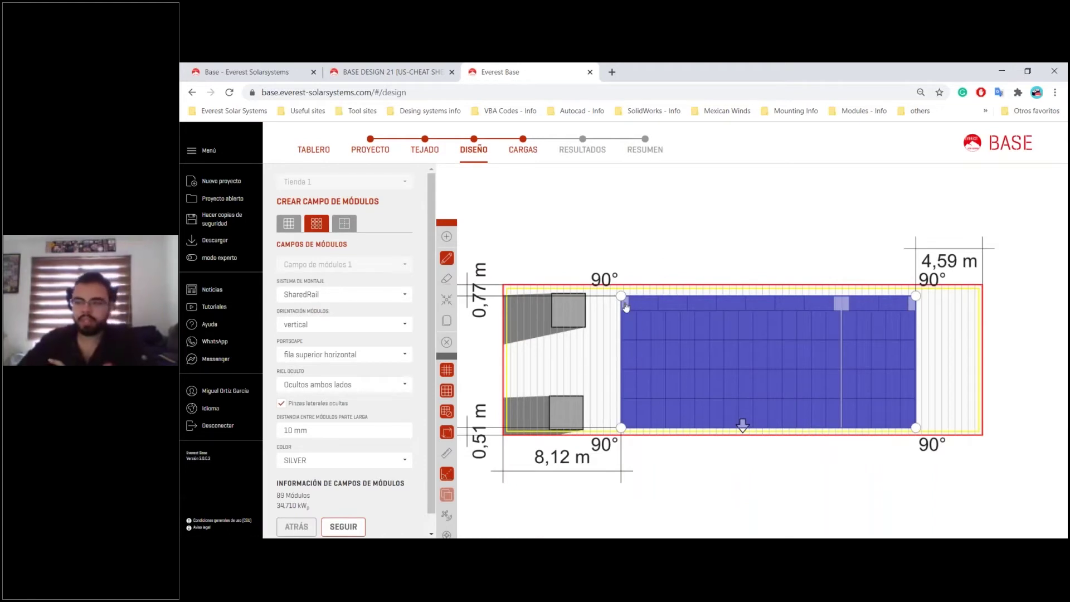
# - Try removing four adjacent modules individually from the second vertical-module row, near the middle of the module field
pyautogui.scroll(5, 629, 306)
pyautogui.scroll(-3, 686, 214)
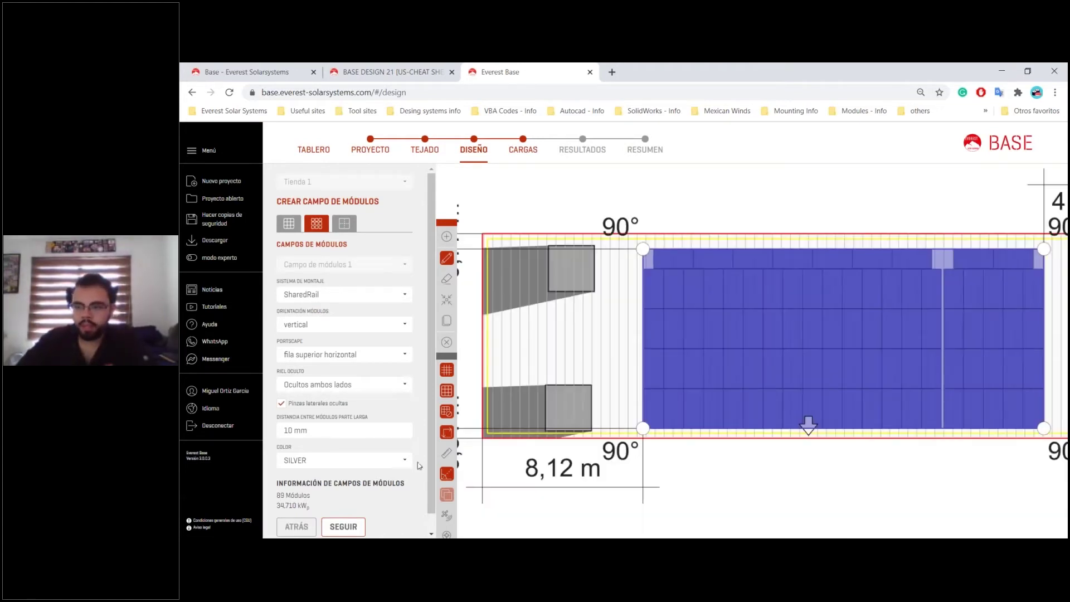
pyautogui.click(446, 371)
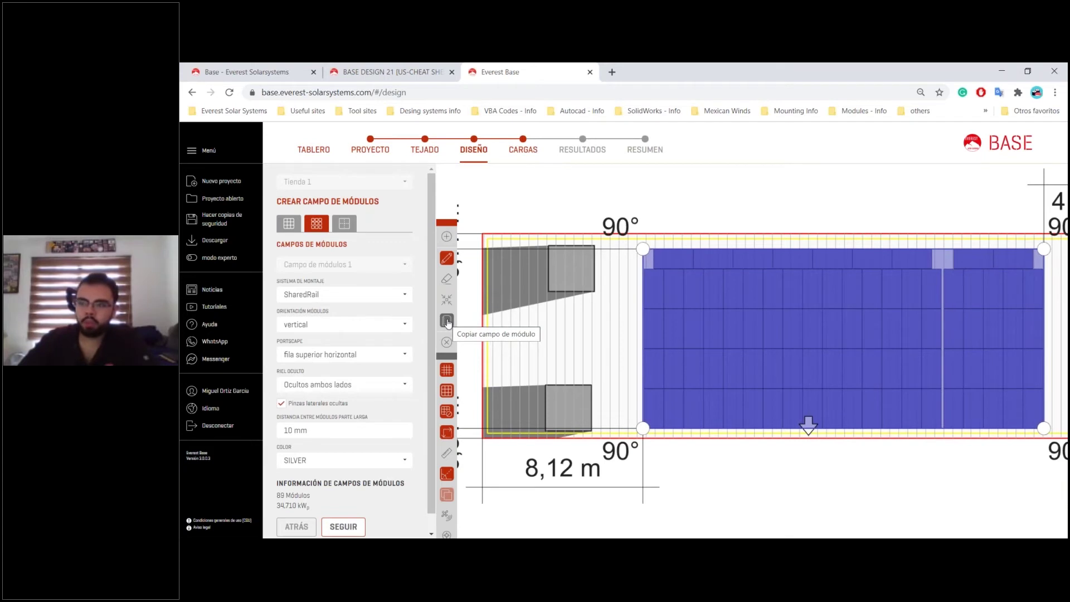
pyautogui.click(446, 280)
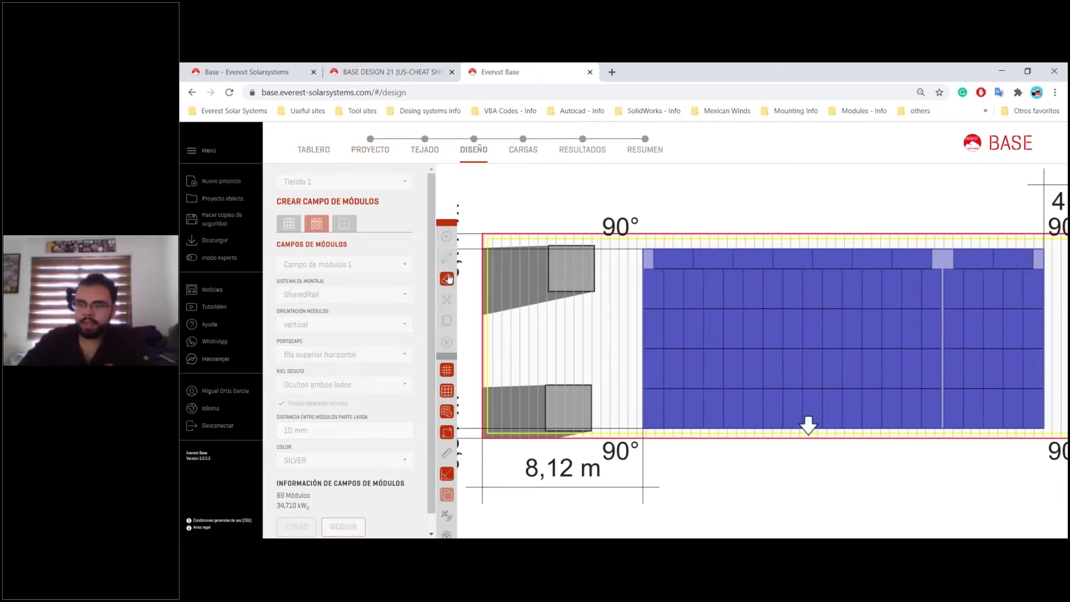
pyautogui.click(828, 334)
pyautogui.click(811, 336)
pyautogui.click(788, 336)
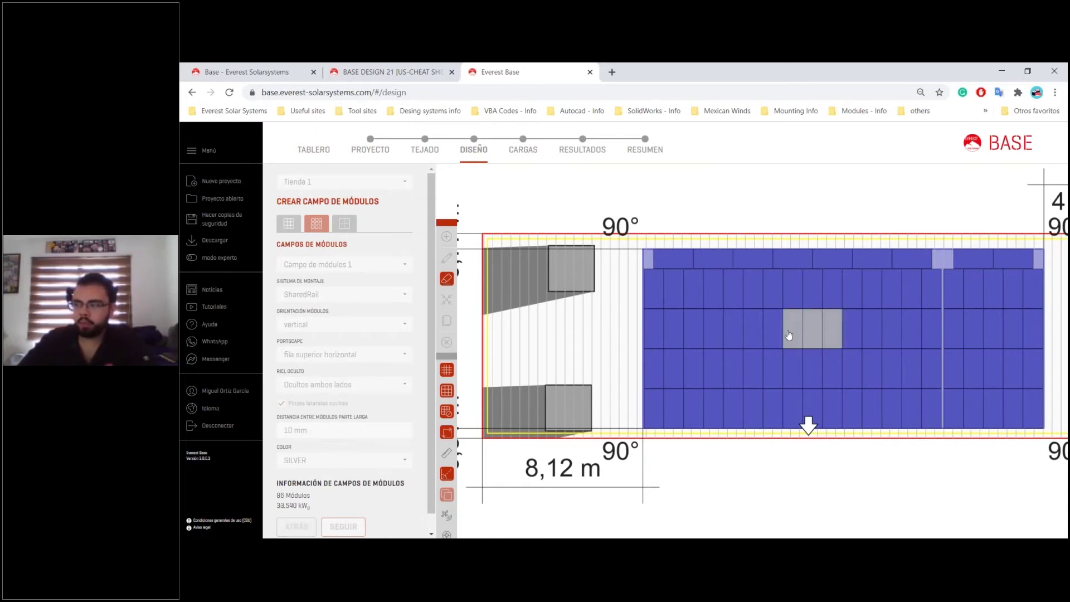
pyautogui.click(774, 335)
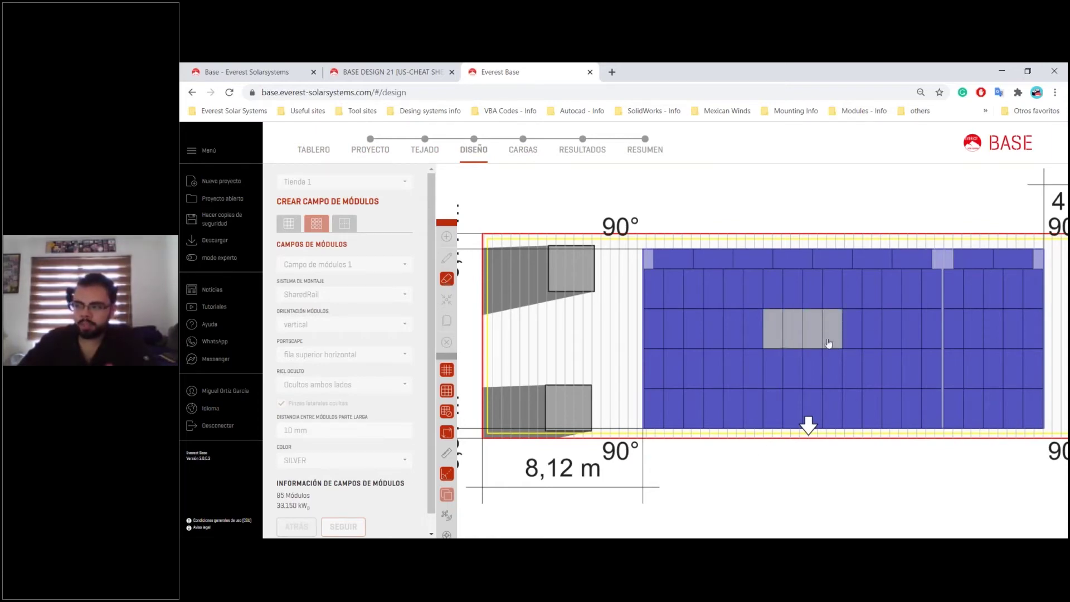
# - Try removing the whole module column through the middle of the gap and restore that column
pyautogui.click(792, 333)
pyautogui.click(791, 333)
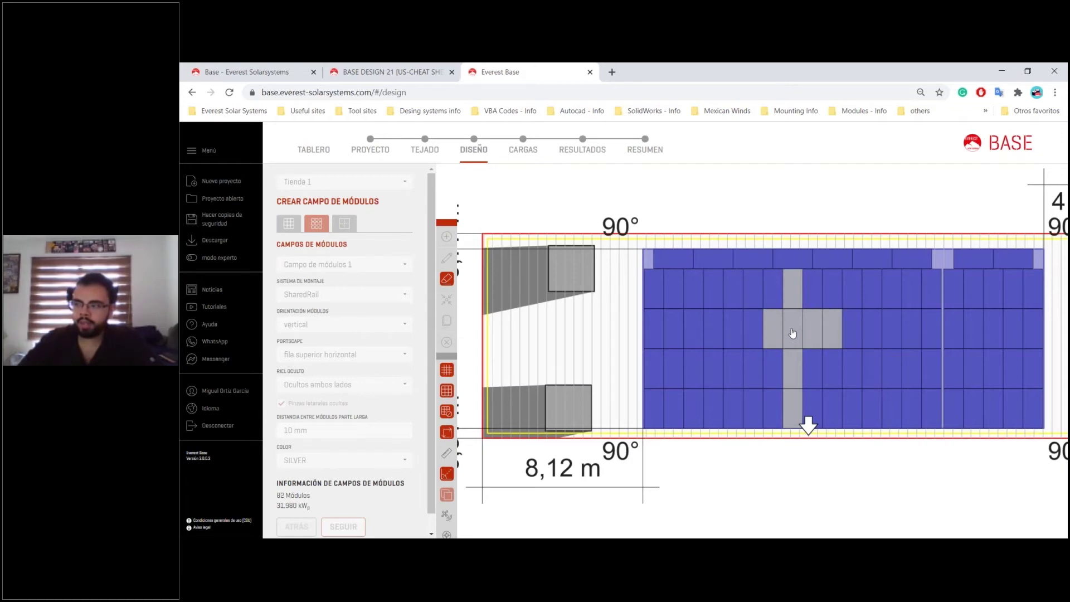
pyautogui.click(792, 334)
pyautogui.click(792, 333)
pyautogui.click(792, 333)
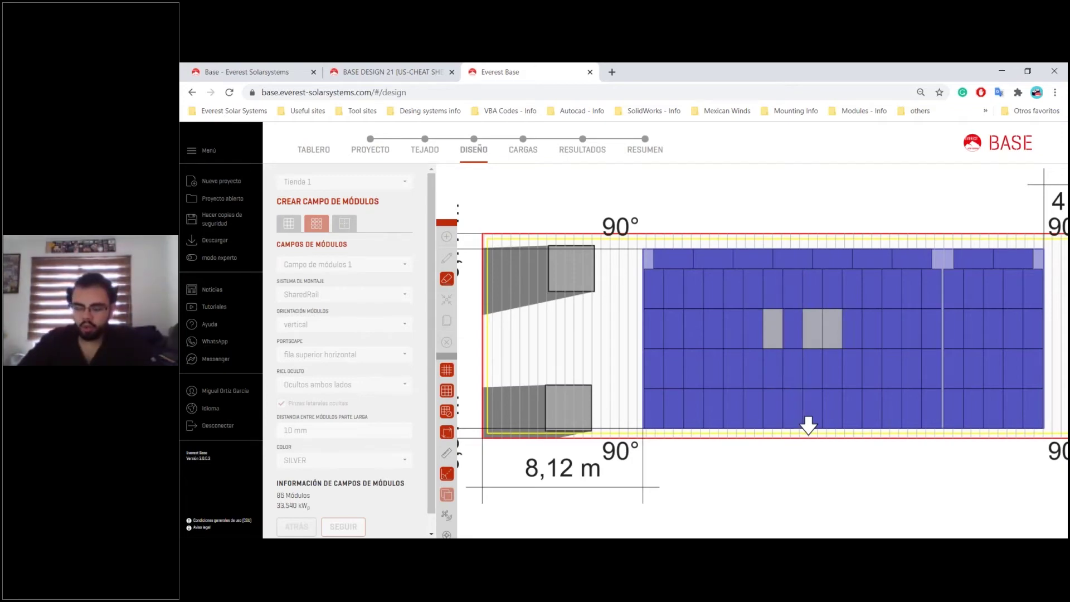
# - Restore the modules still missing from the second vertical-module row, and try removing and restoring that entire row
pyautogui.click(834, 335)
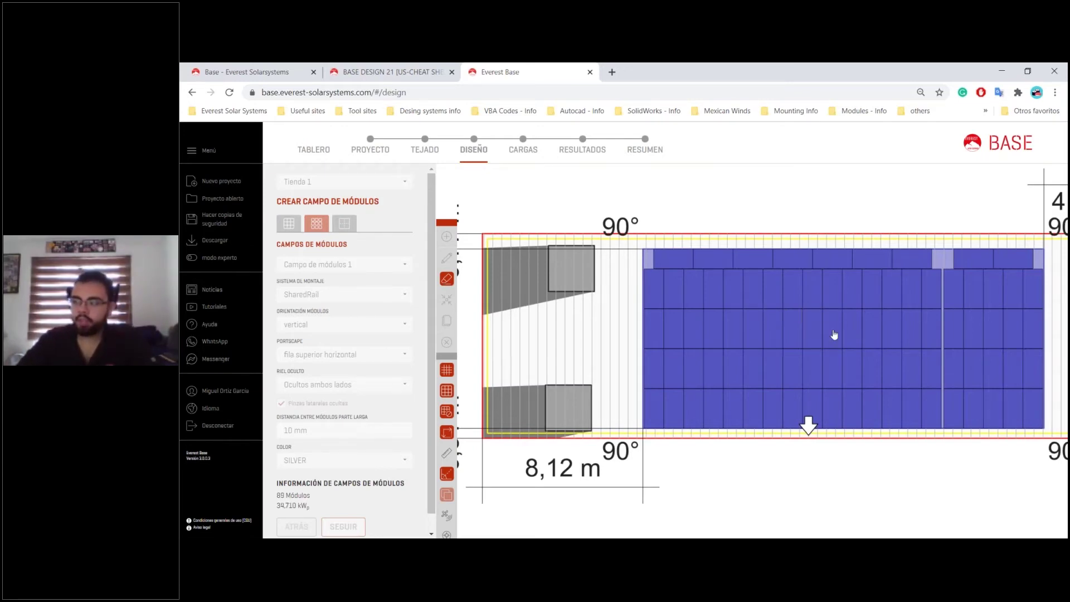
pyautogui.click(834, 334)
pyautogui.click(834, 335)
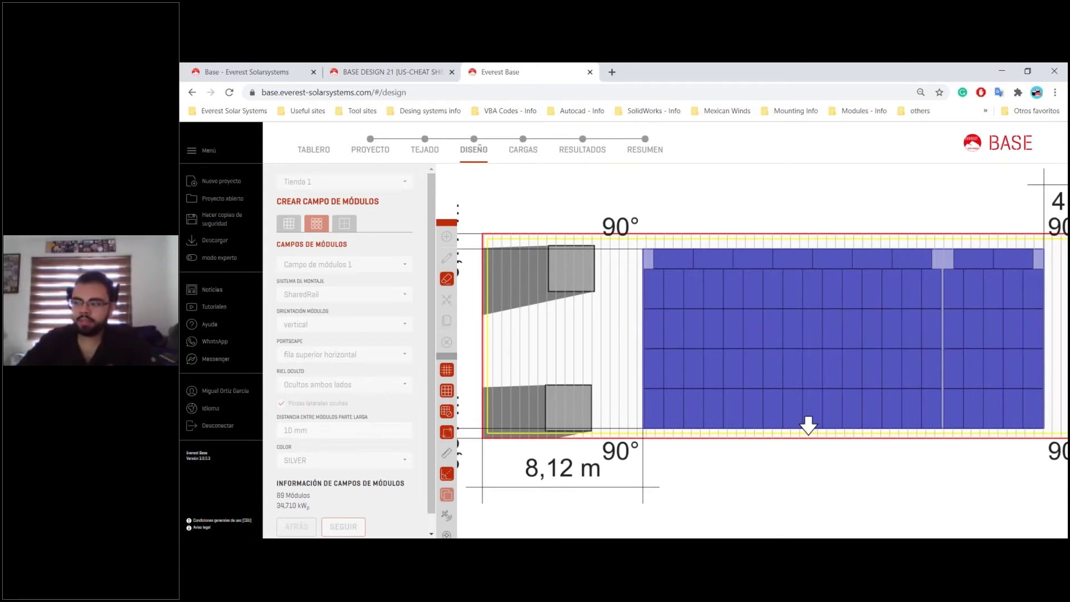
pyautogui.click(834, 334)
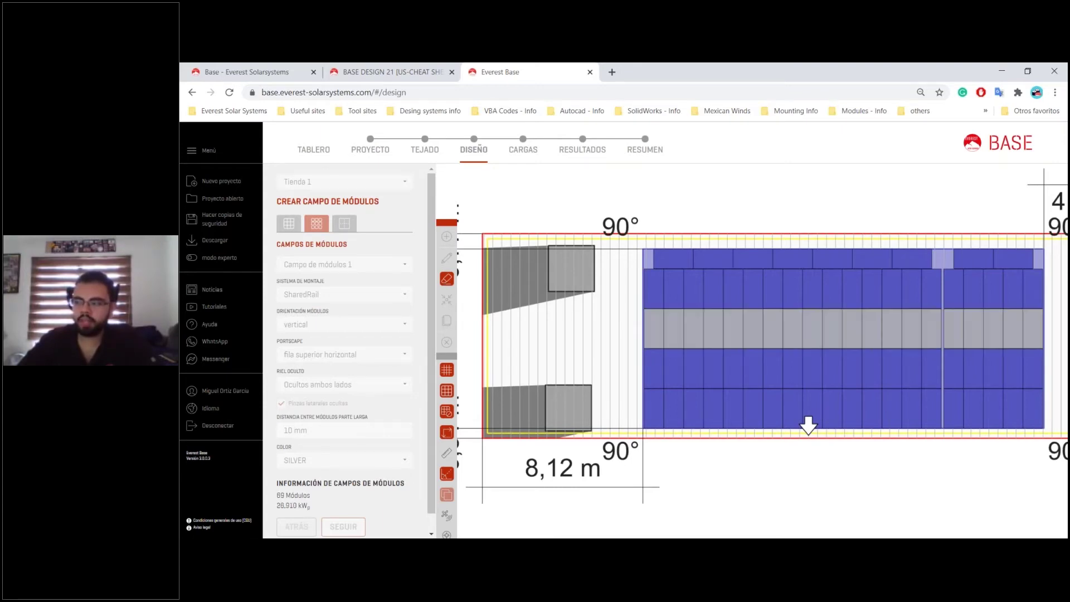
pyautogui.click(834, 334)
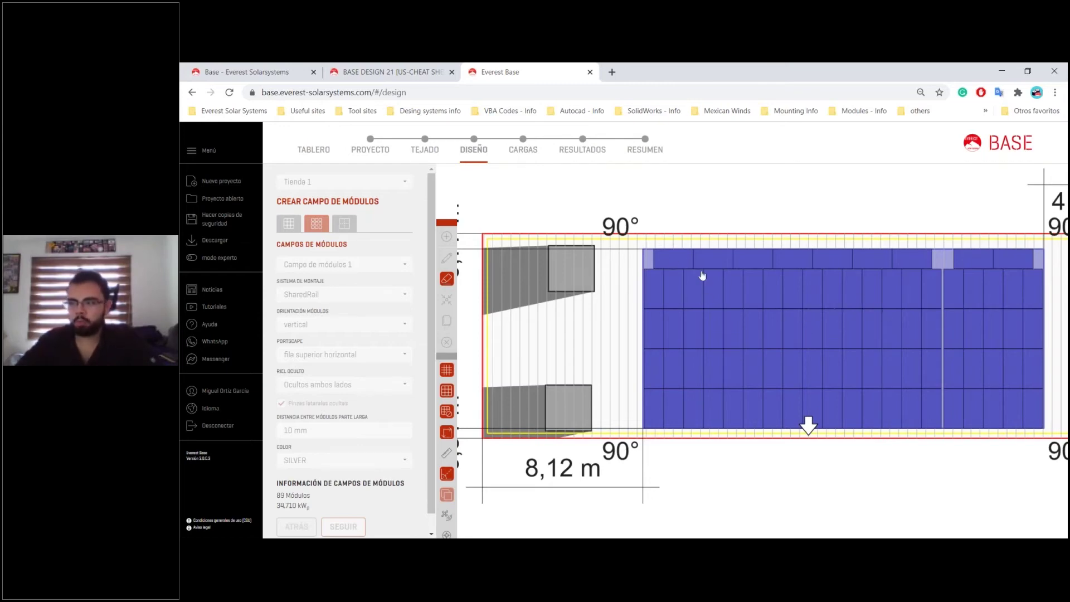
# - Remove the two outermost modules of the lowest row at the end away from the obstacles, and return to field editing
pyautogui.moveTo(776, 344)
pyautogui.mouseDown()
pyautogui.moveTo(820, 337)
pyautogui.moveTo(816, 384)
pyautogui.moveTo(780, 383)
pyautogui.moveTo(778, 372)
pyautogui.moveTo(812, 370)
pyautogui.moveTo(812, 328)
pyautogui.mouseUp()
pyautogui.moveTo(1034, 408); pyautogui.dragTo(1013, 415)
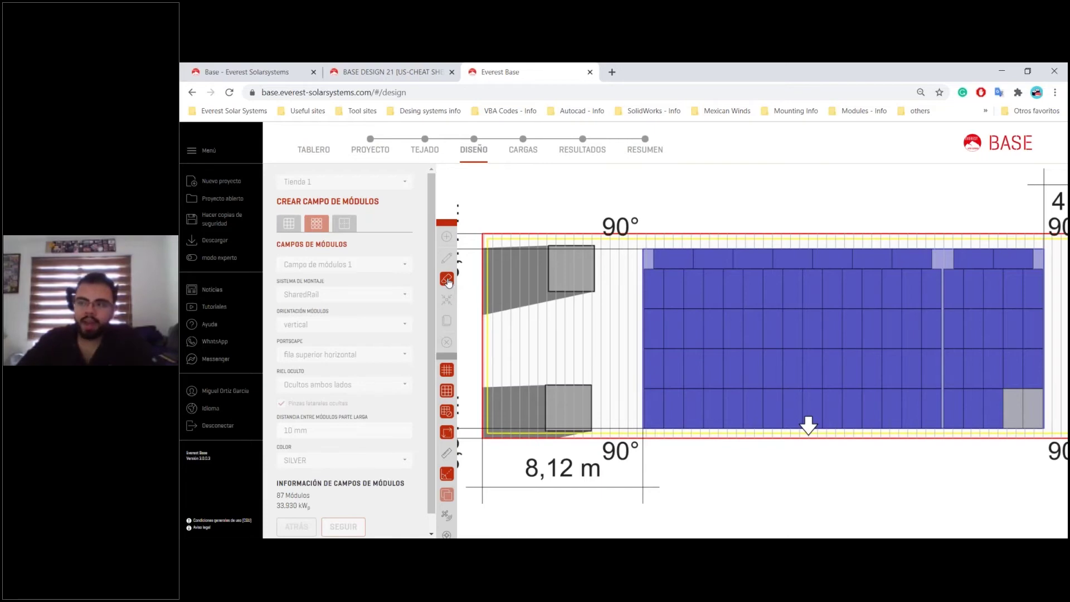
pyautogui.click(446, 258)
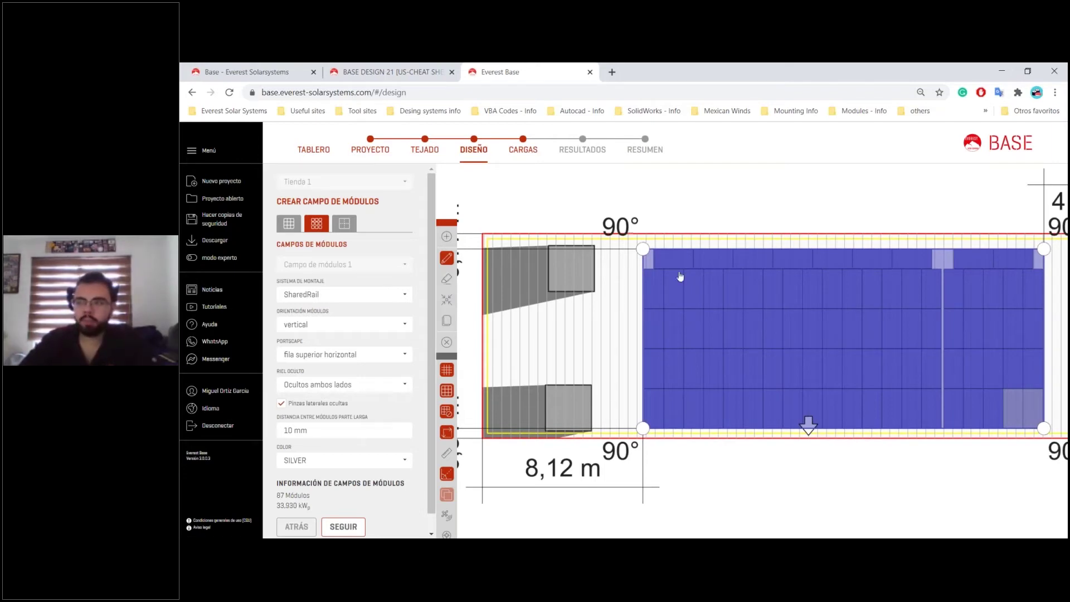
# - Set the field's vertical thermal separation to every 4 modules with a standard width of 500 mm
pyautogui.scroll(-2, 755, 367)
pyautogui.scroll(2, 902, 369)
pyautogui.scroll(-1, 373, 212)
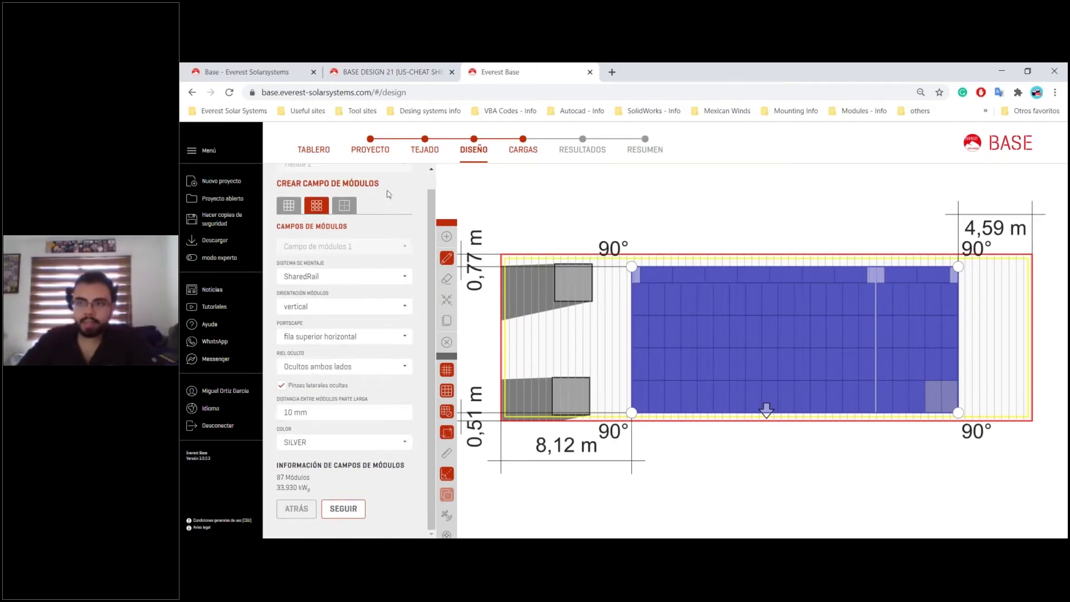
pyautogui.click(342, 206)
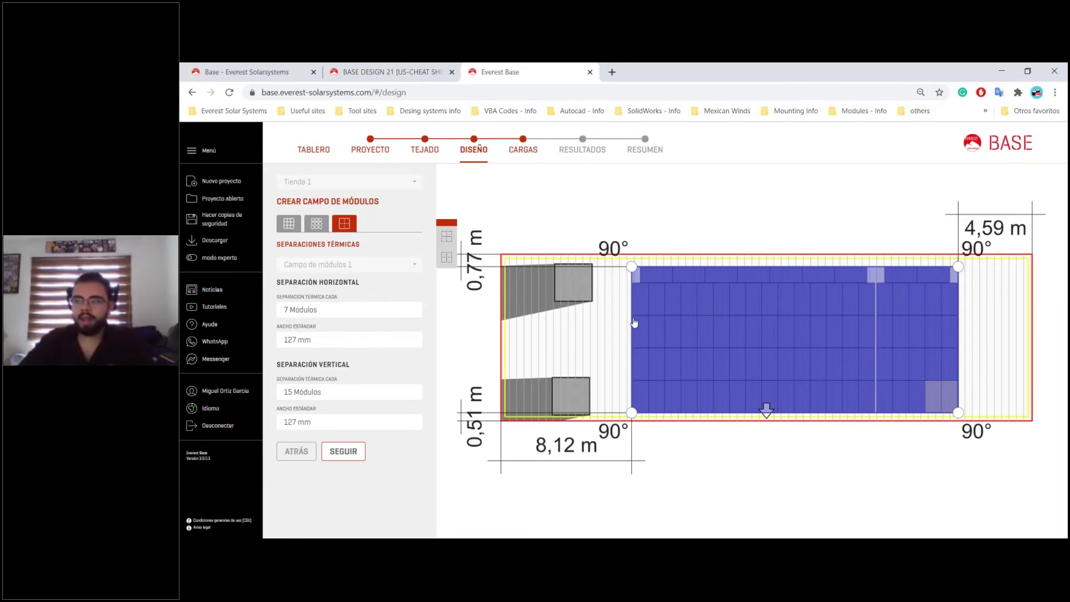
pyautogui.click(361, 312)
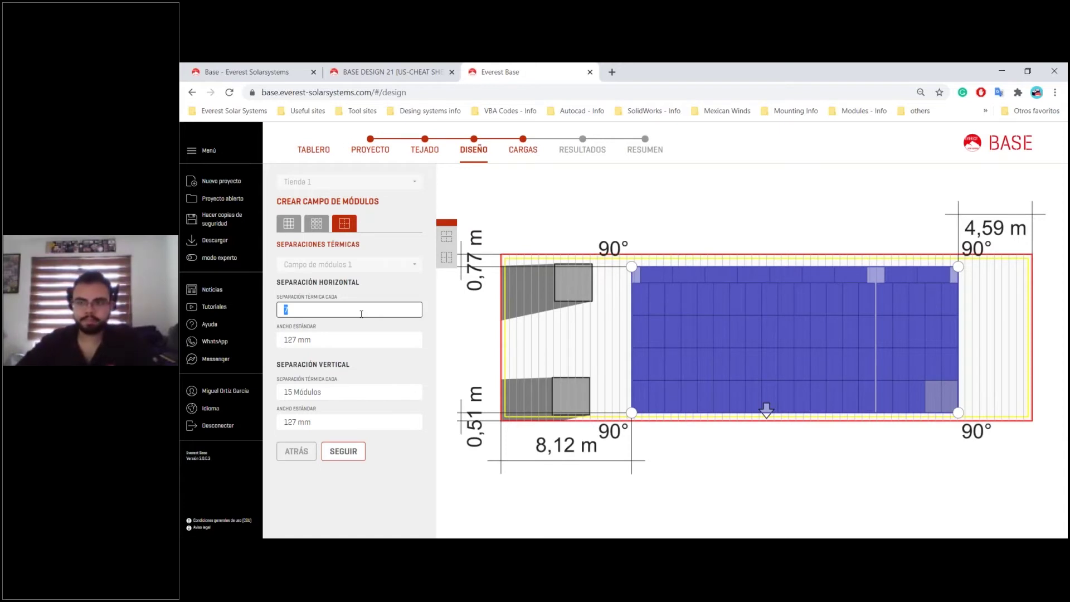
pyautogui.click(384, 293)
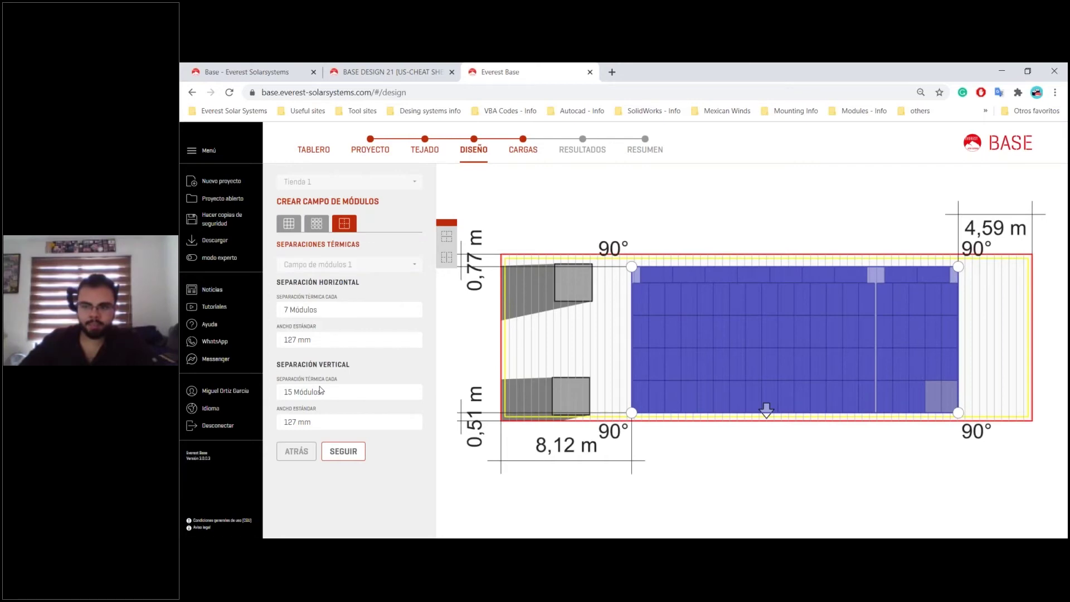
pyautogui.click(338, 392)
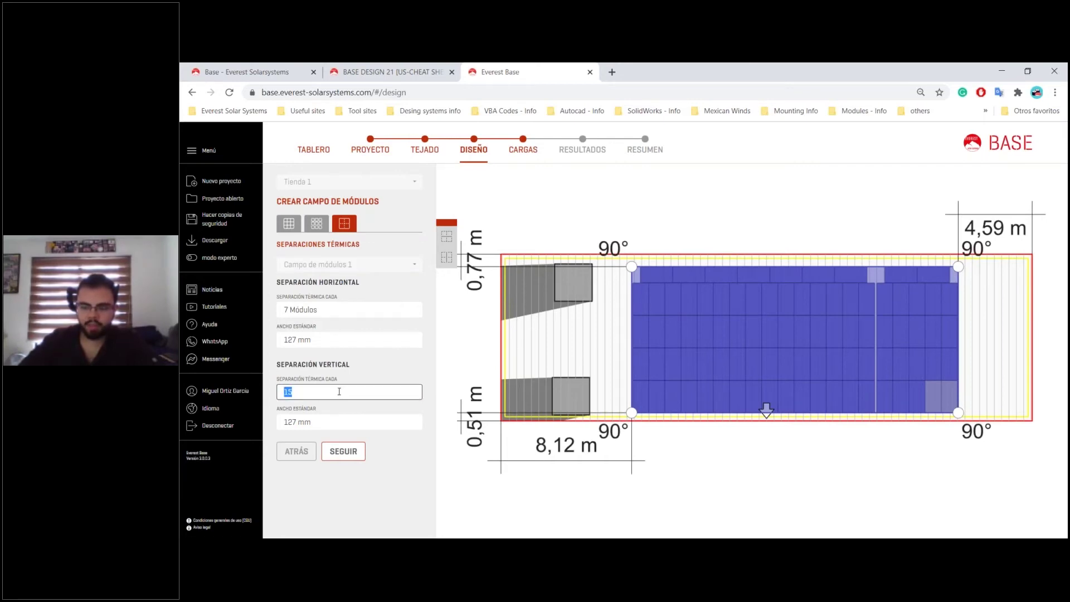
pyautogui.write('4')
pyautogui.click(393, 380)
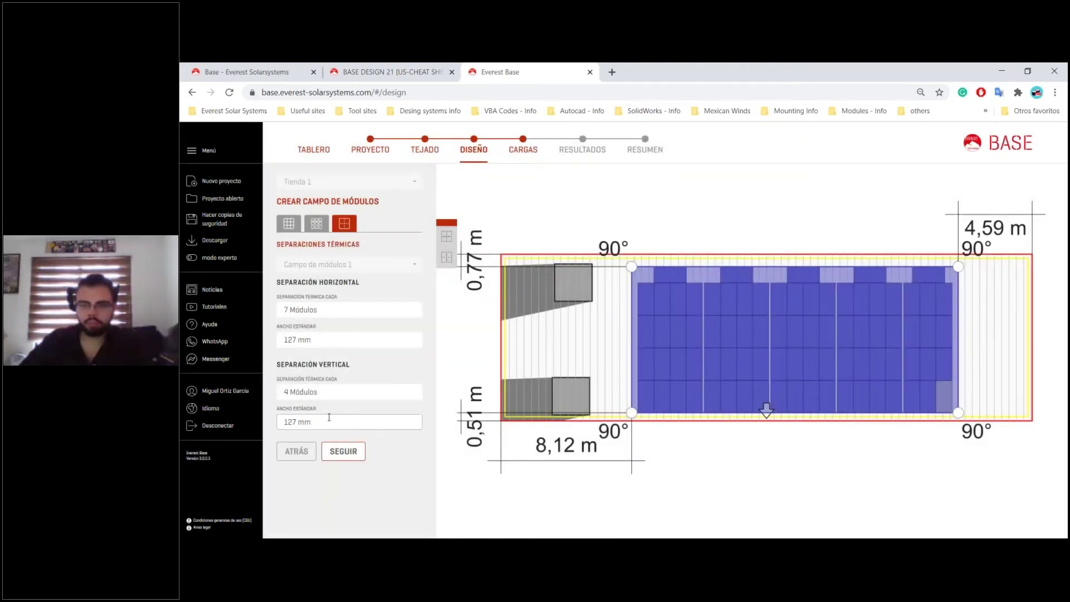
pyautogui.click(329, 419)
pyautogui.write('500')
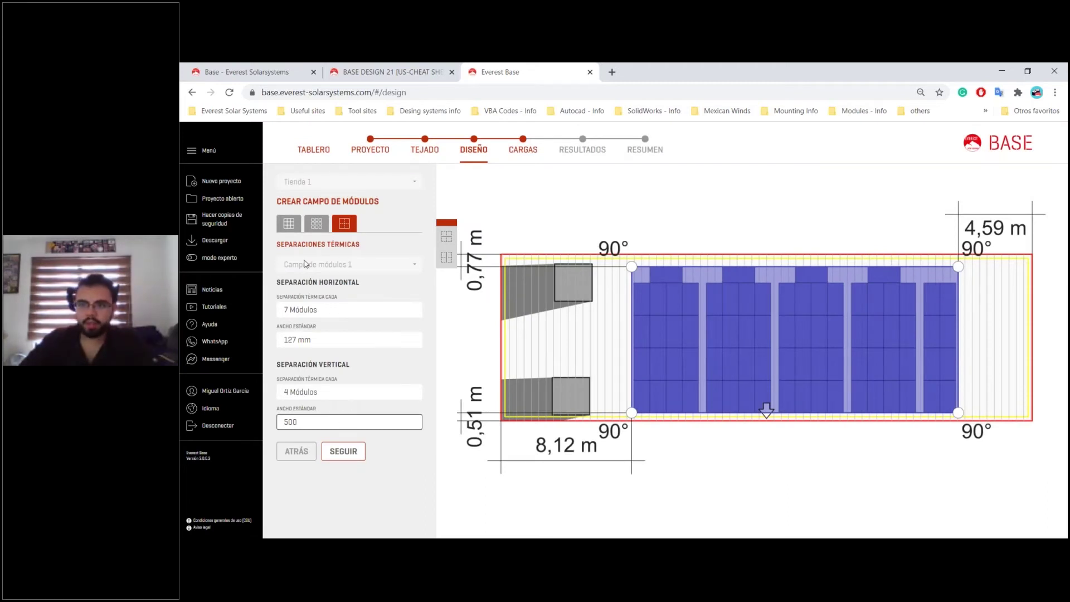
# - Set the distance between the modules' long sides to 50 mm and inspect the resulting gaps alongside the thermal separations
pyautogui.click(314, 226)
pyautogui.click(338, 430)
pyautogui.write('50')
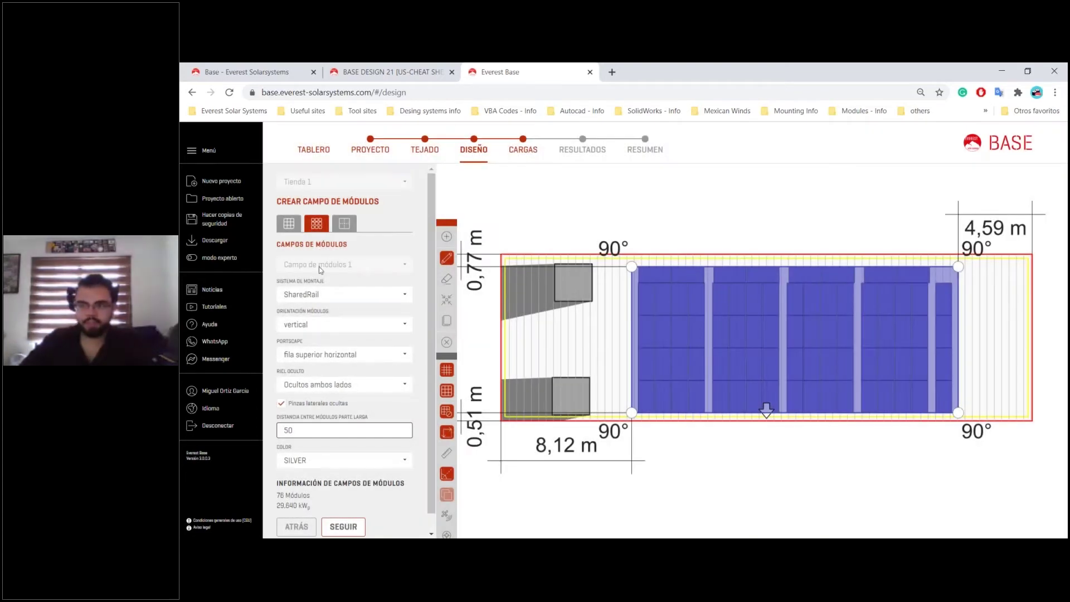
pyautogui.click(345, 223)
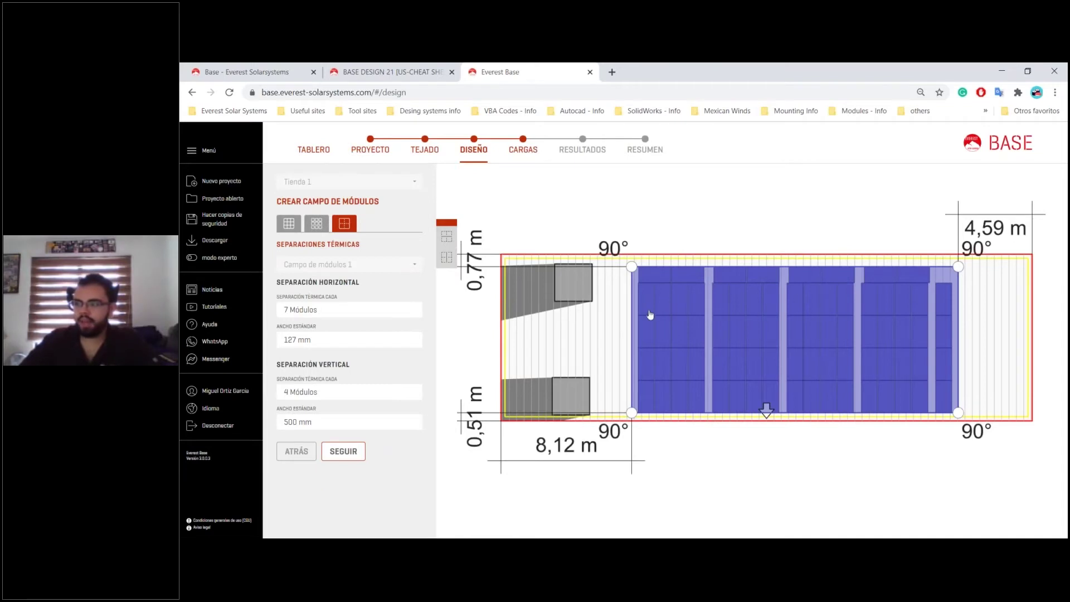
pyautogui.scroll(5, 659, 290)
pyautogui.scroll(-1, 646, 288)
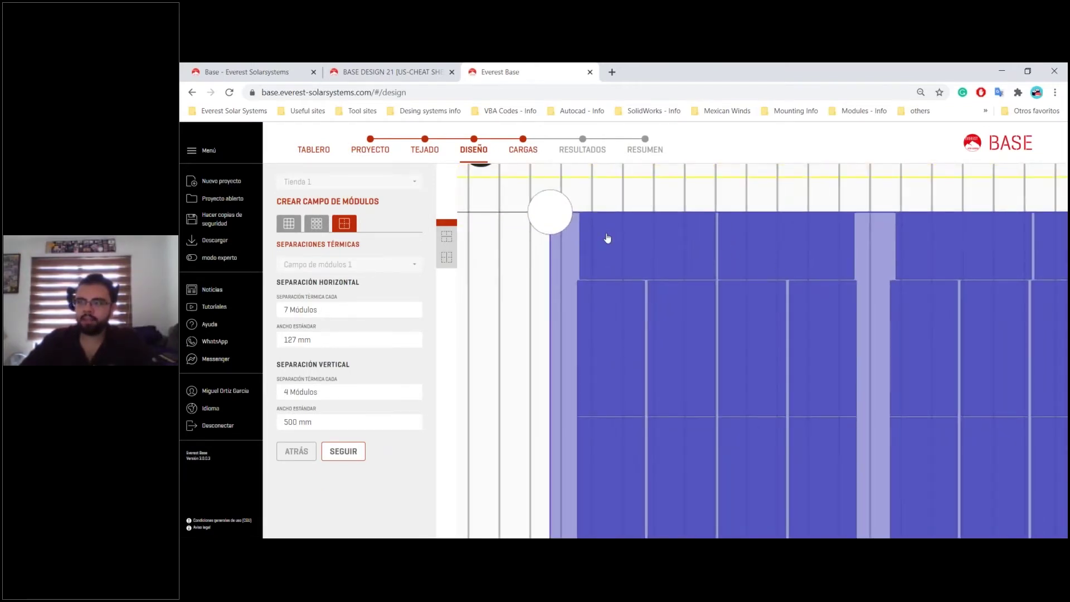
pyautogui.scroll(-4, 607, 236)
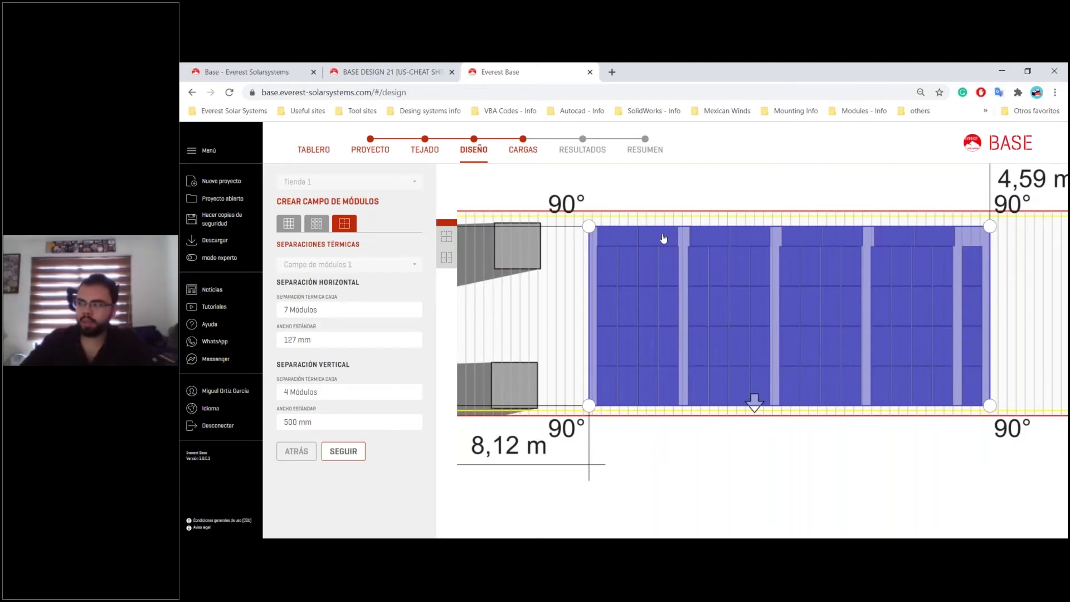
pyautogui.scroll(-2, 854, 318)
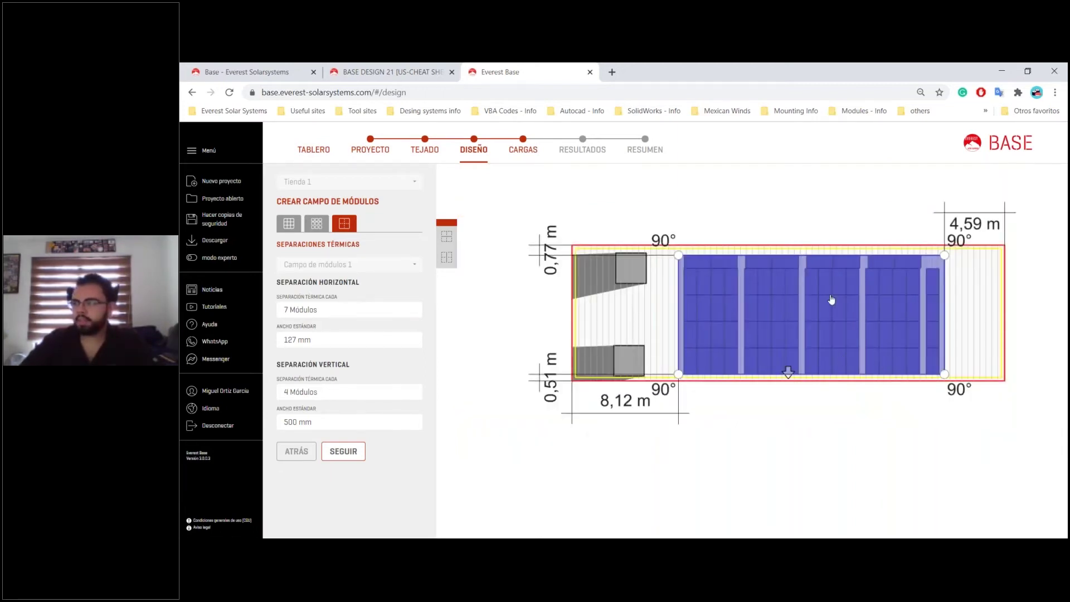
# - Display the module field's dimensions as module counts and open the long side's count for editing
pyautogui.click(316, 225)
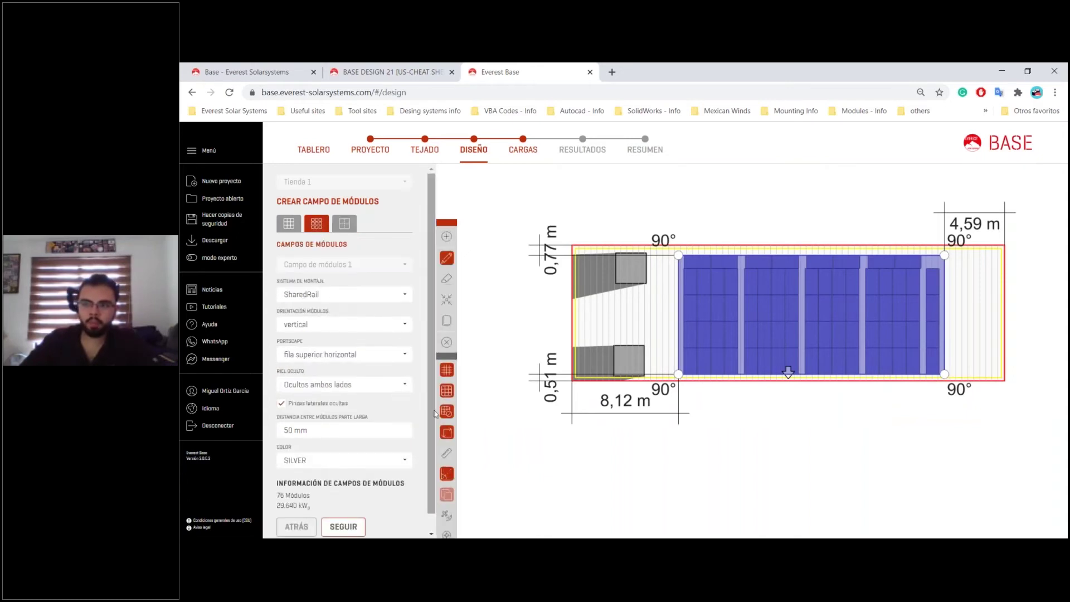
pyautogui.click(449, 452)
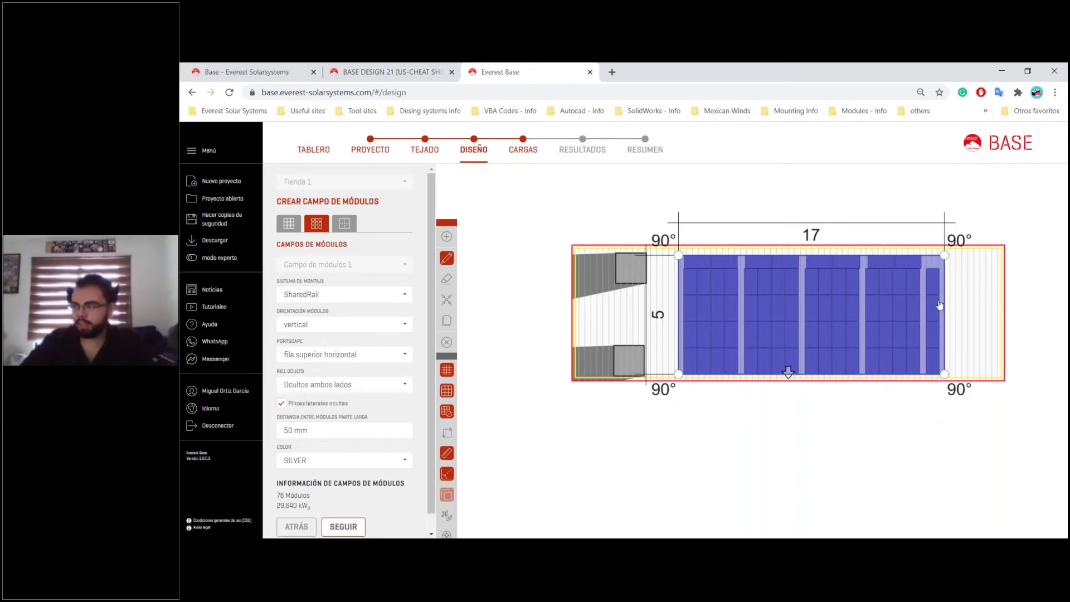
pyautogui.click(811, 237)
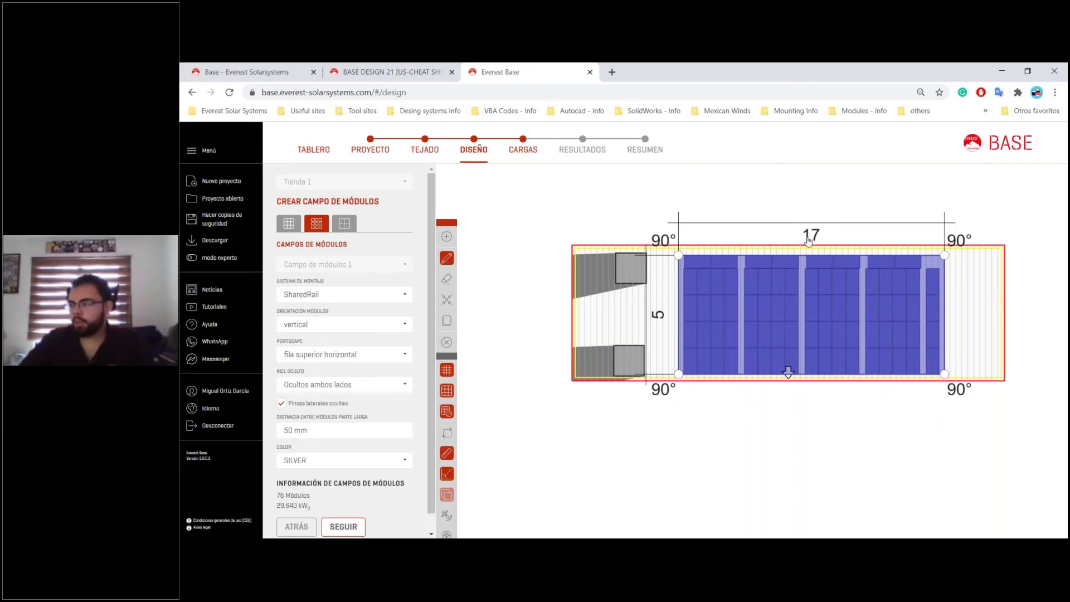
# - Set the module field's horizontal dimension to 16
pyautogui.write('17')
pyautogui.press('Return')
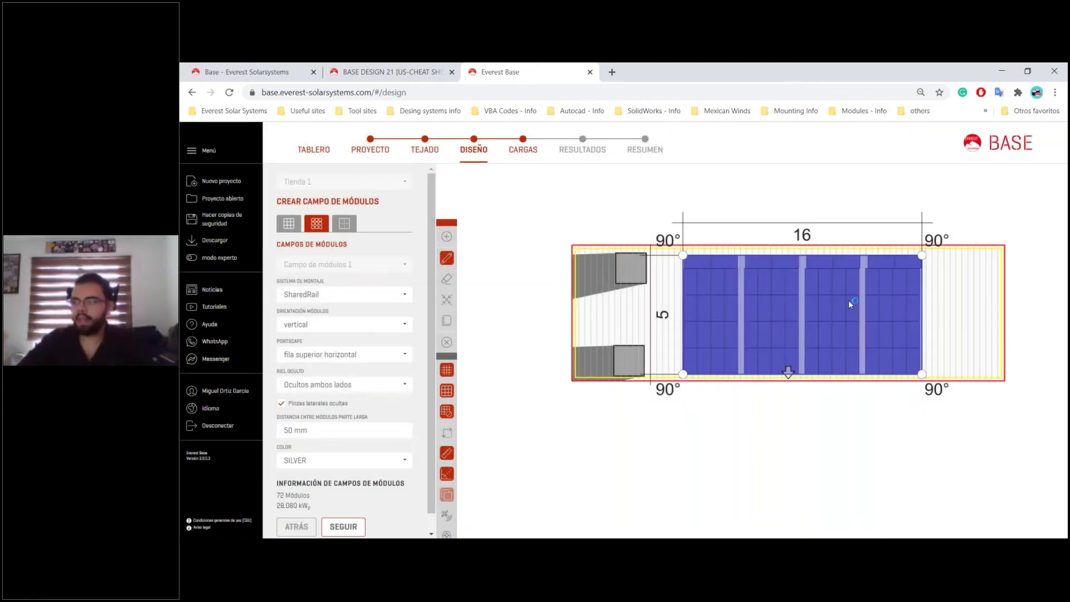
# - Inspect the module layout, checking the top horizontal row and the gaps between the module blocks
pyautogui.scroll(3, 800, 279)
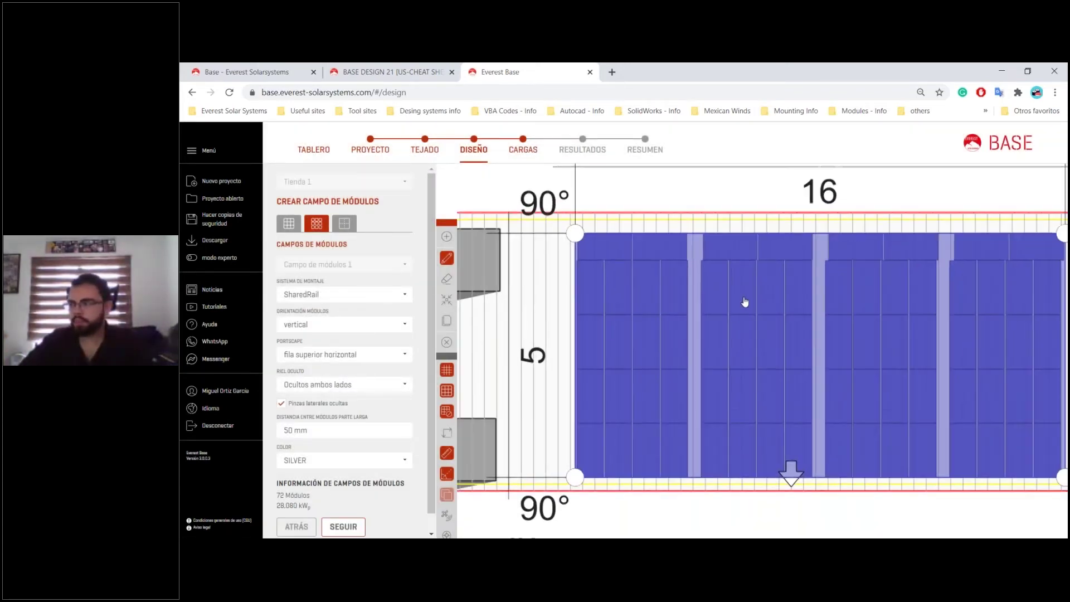
pyautogui.scroll(4, 635, 278)
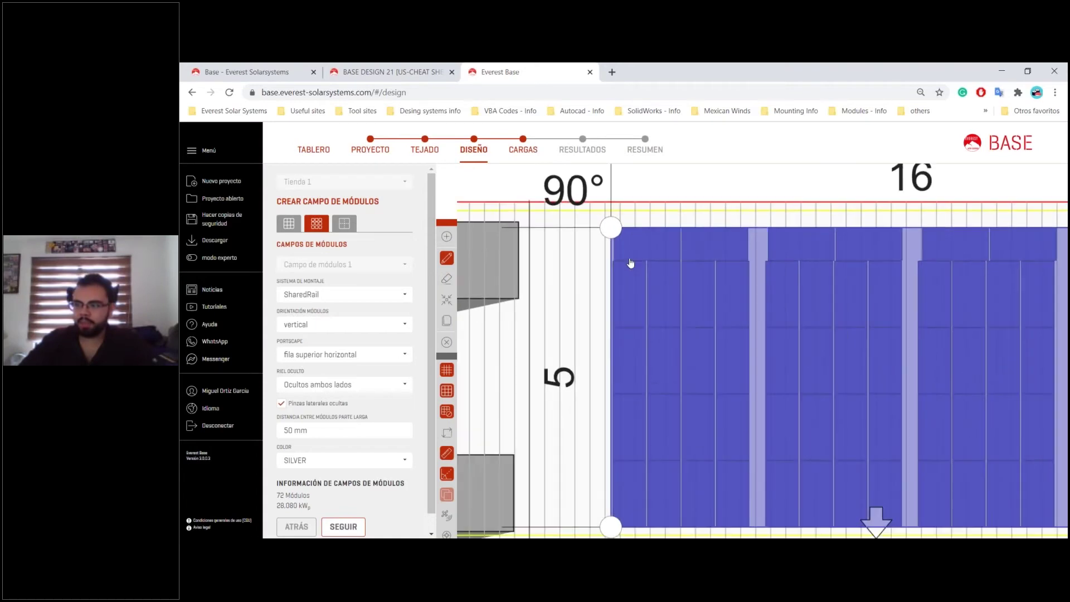
pyautogui.scroll(-3, 678, 260)
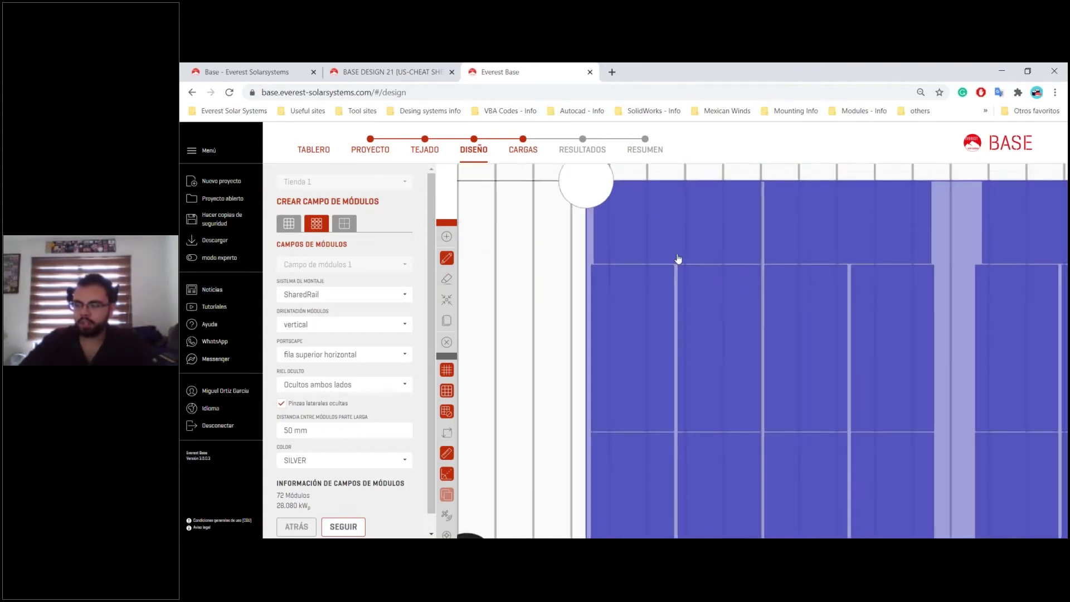
pyautogui.scroll(-2, 678, 260)
pyautogui.scroll(2, 617, 252)
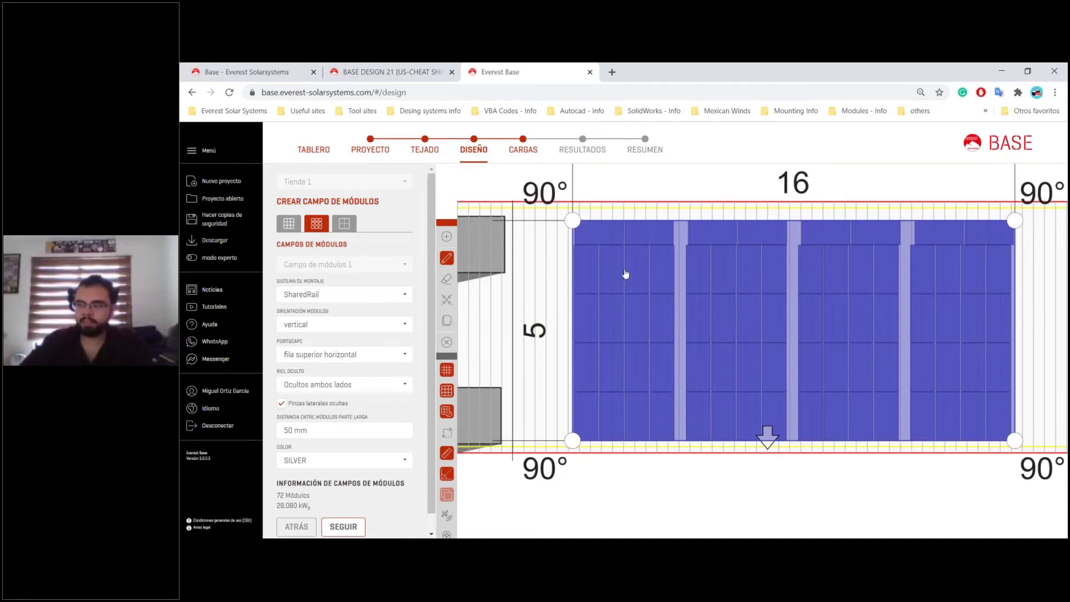
pyautogui.scroll(-3, 891, 351)
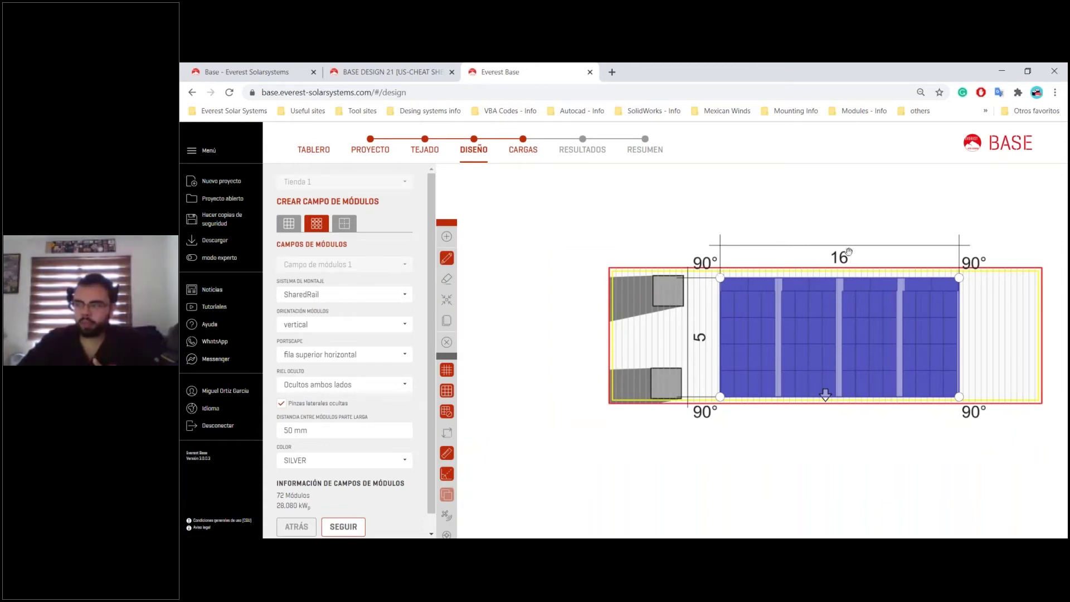
pyautogui.scroll(3, 984, 278)
pyautogui.scroll(-3, 780, 240)
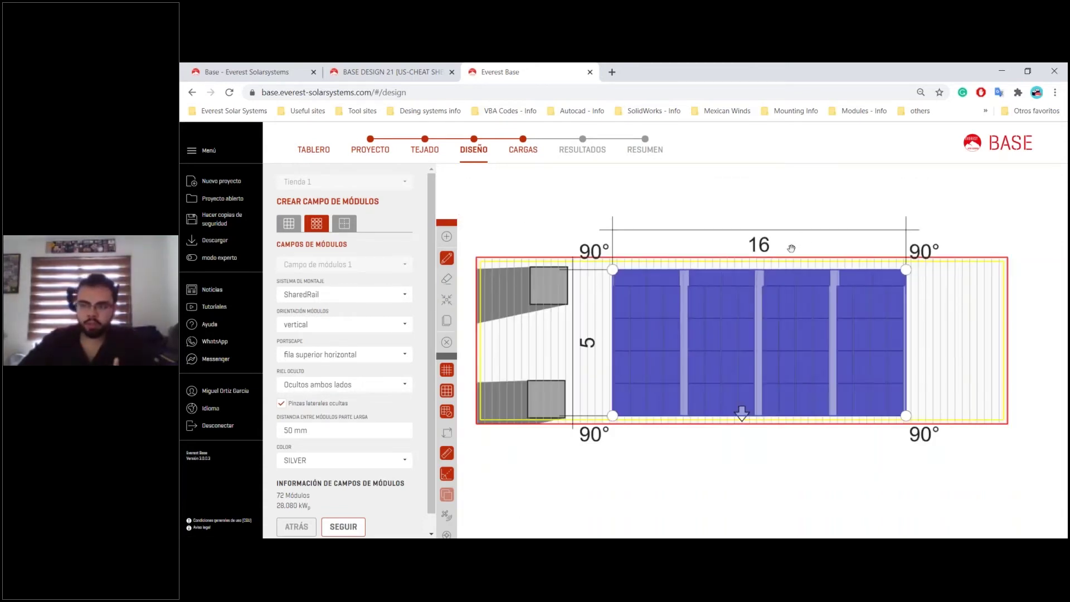
# - Pass through the thermal separation settings without edits, continue to the loads stage and accept the hazard-load notice
pyautogui.click(344, 223)
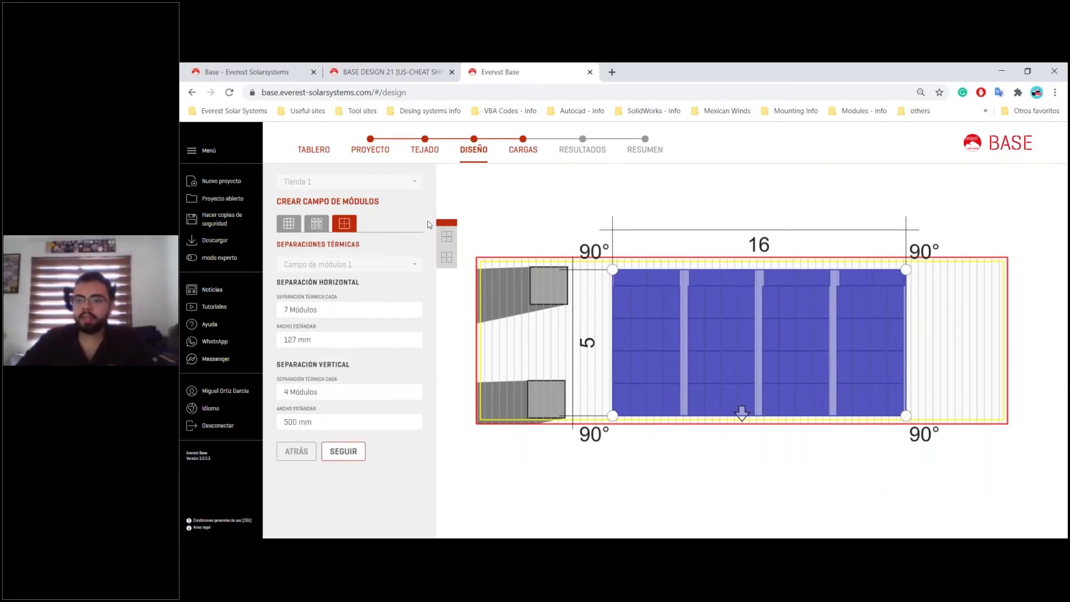
pyautogui.click(343, 451)
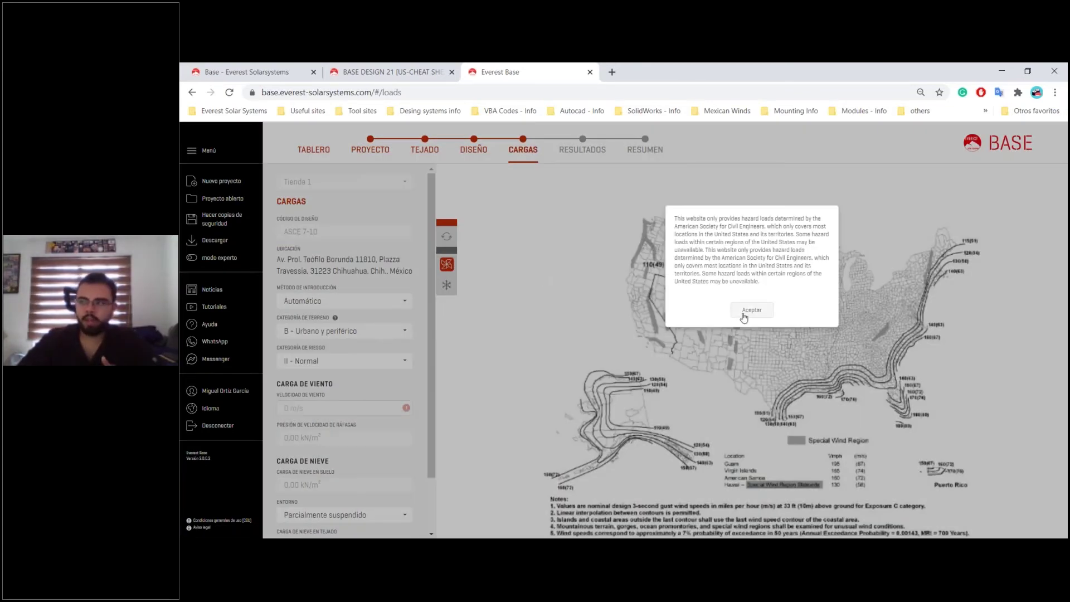
pyautogui.click(753, 311)
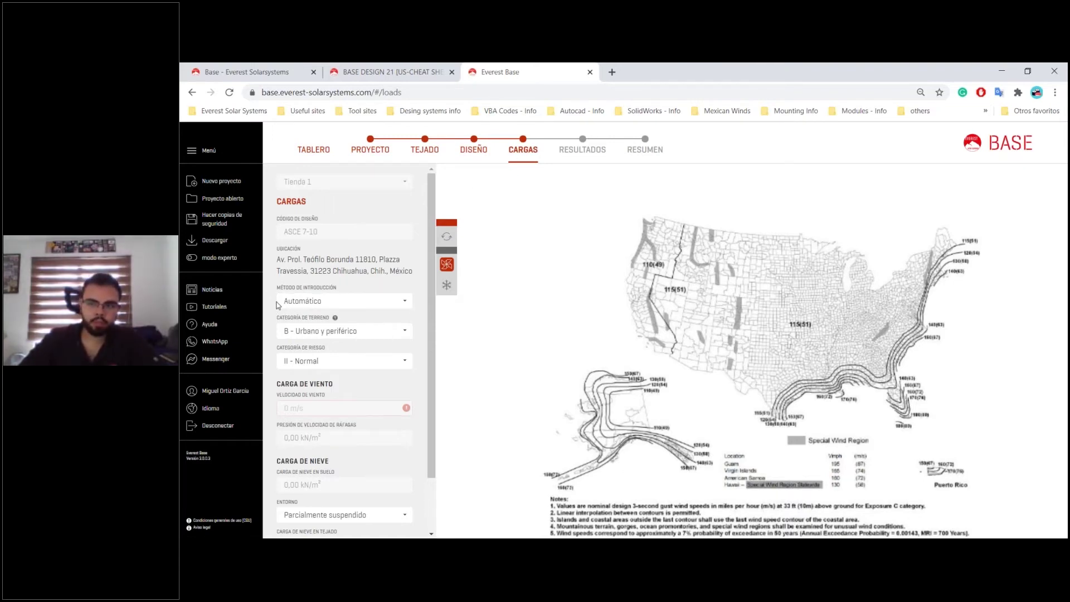
# - Switch load entry to Manual and set the wind speed to 52,9 m/s from the Chihuahua row of the Excel file Wind Table MX06-0319
pyautogui.click(295, 301)
pyautogui.click(306, 329)
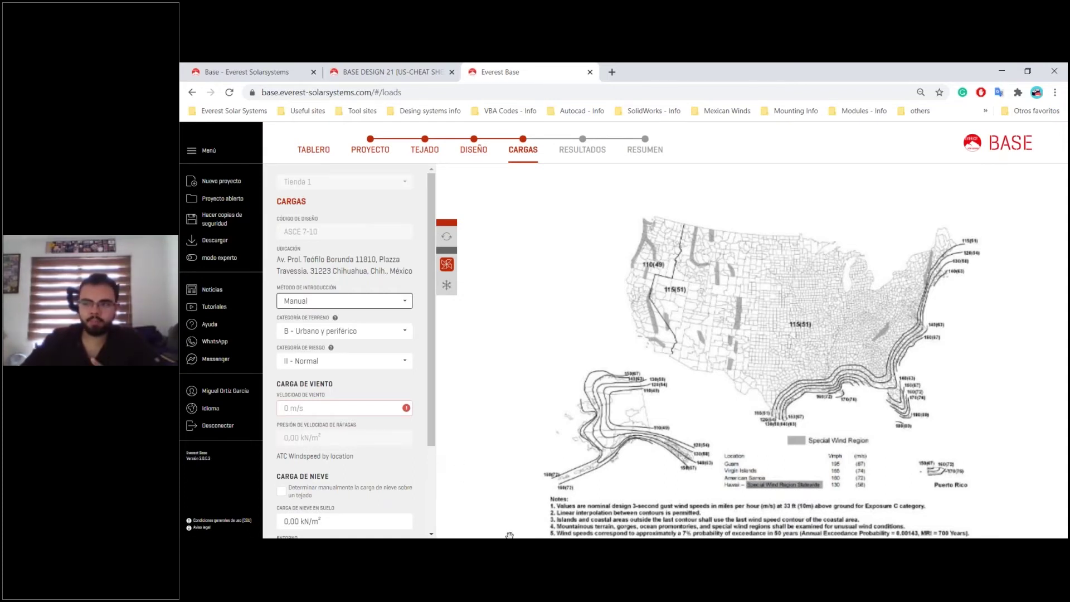
pyautogui.moveTo(508, 544)
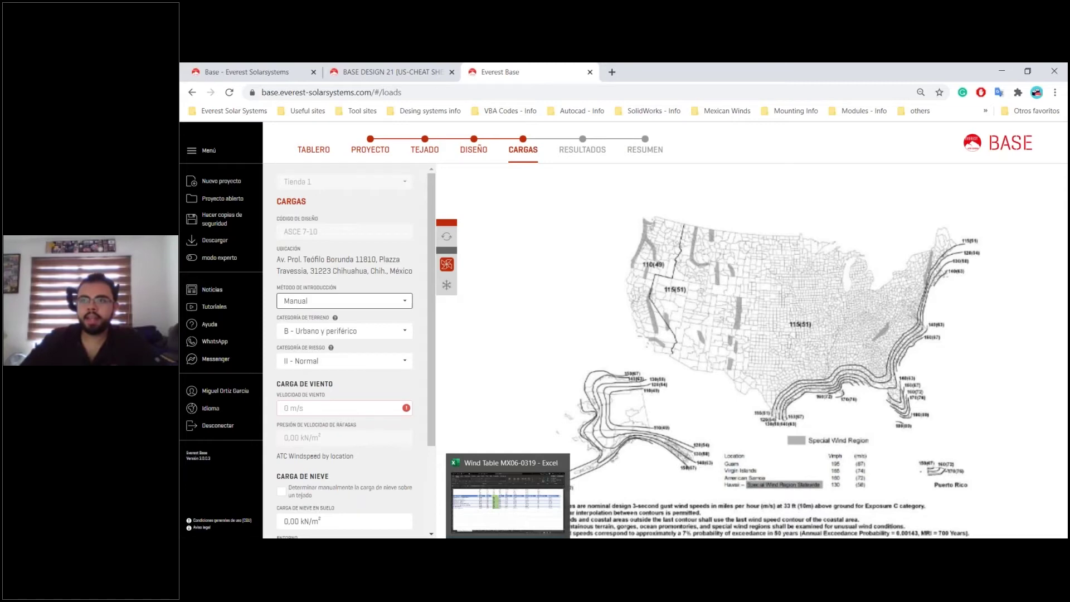
pyautogui.click(508, 543)
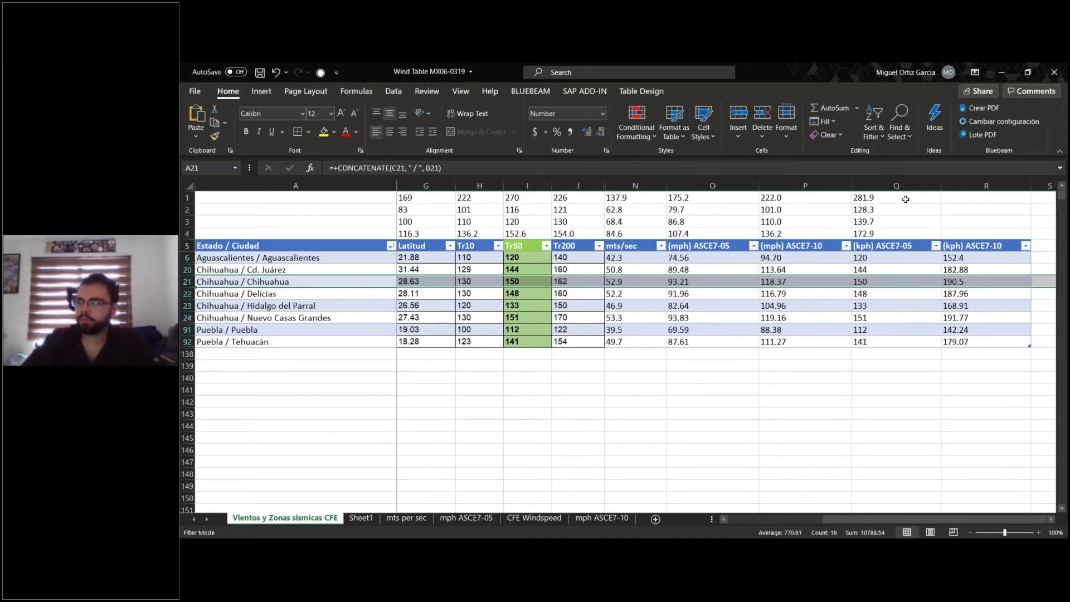
pyautogui.click(1001, 73)
pyautogui.click(314, 407)
pyautogui.write('52,9')
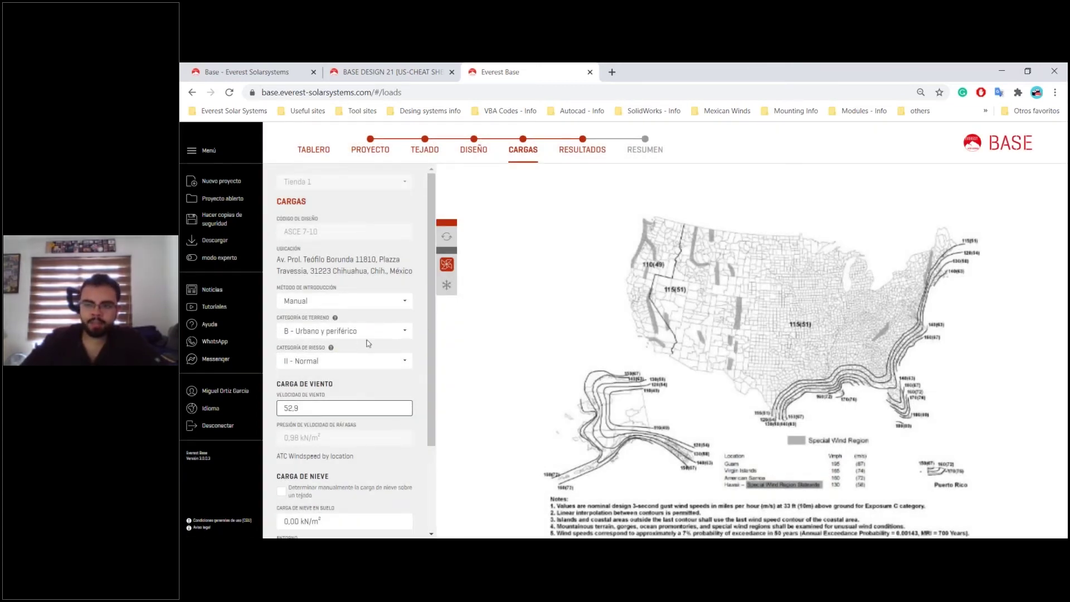
# - Compare the terrain category options with the project site's surroundings on the map, and review the wind and snow load settings
pyautogui.click(404, 333)
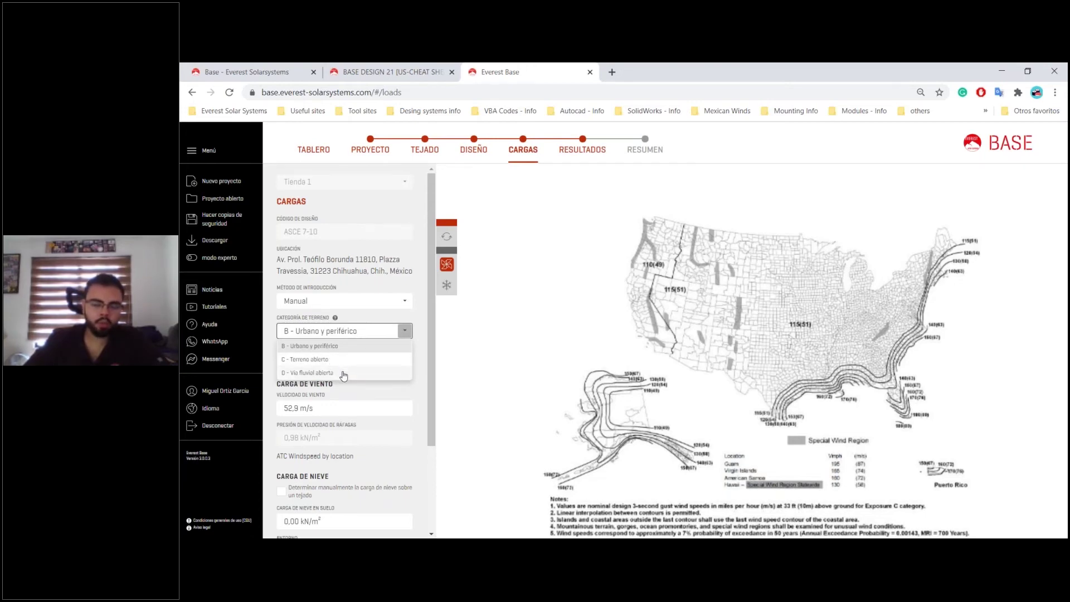
pyautogui.click(419, 345)
pyautogui.click(370, 149)
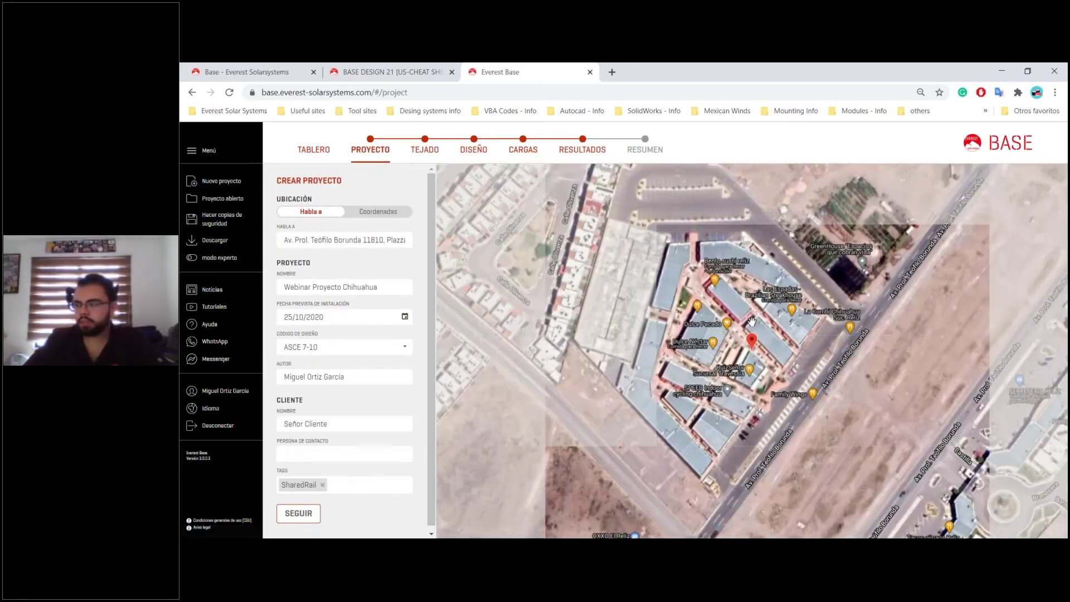
pyautogui.scroll(-3, 751, 321)
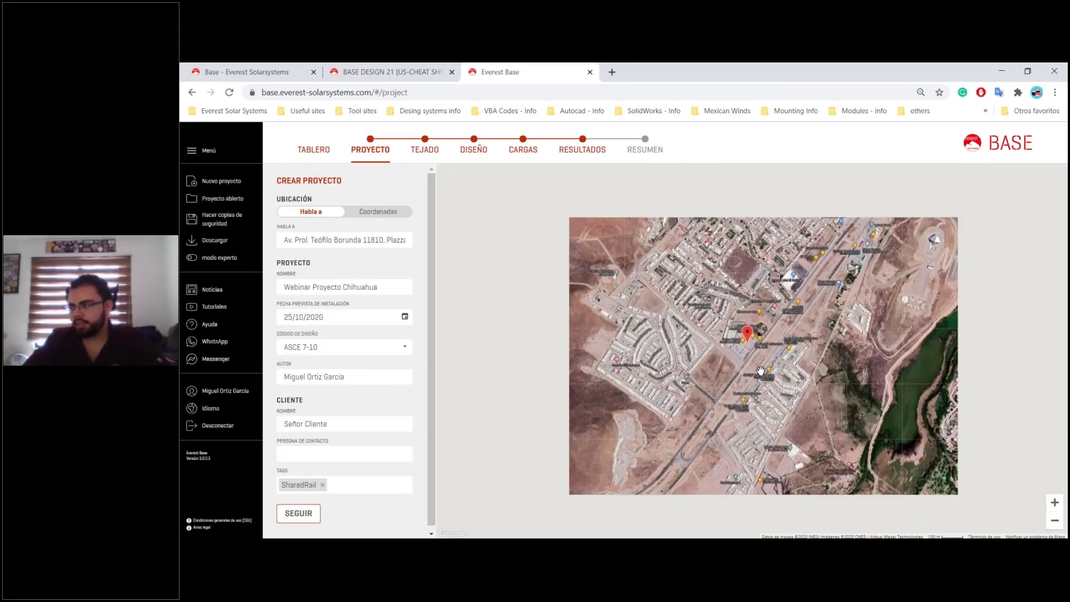
pyautogui.scroll(-1, 751, 379)
pyautogui.scroll(3, 750, 379)
pyautogui.scroll(-2, 720, 287)
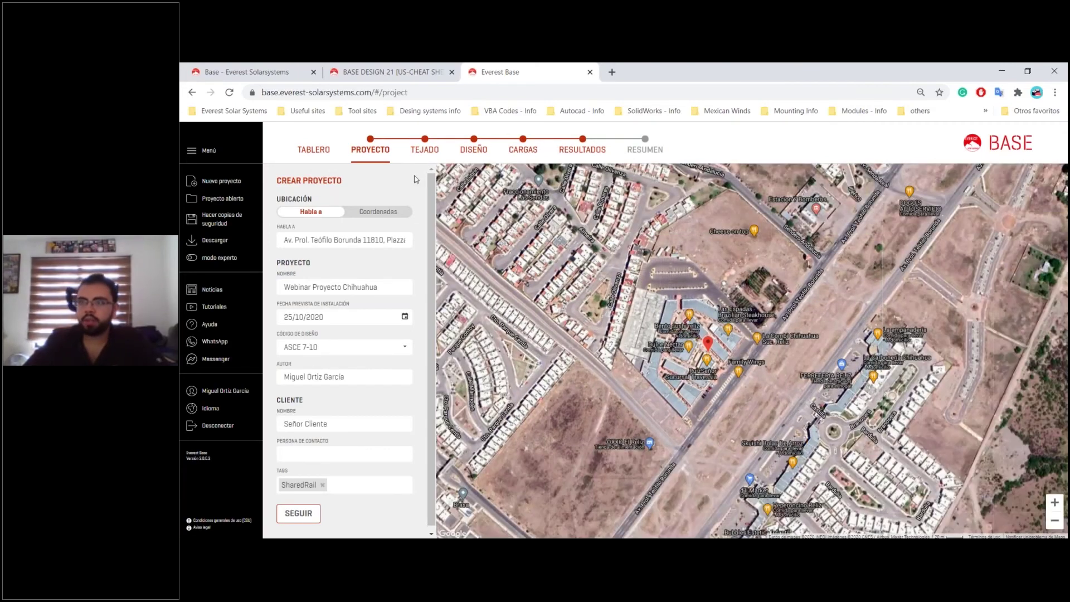
pyautogui.click(523, 150)
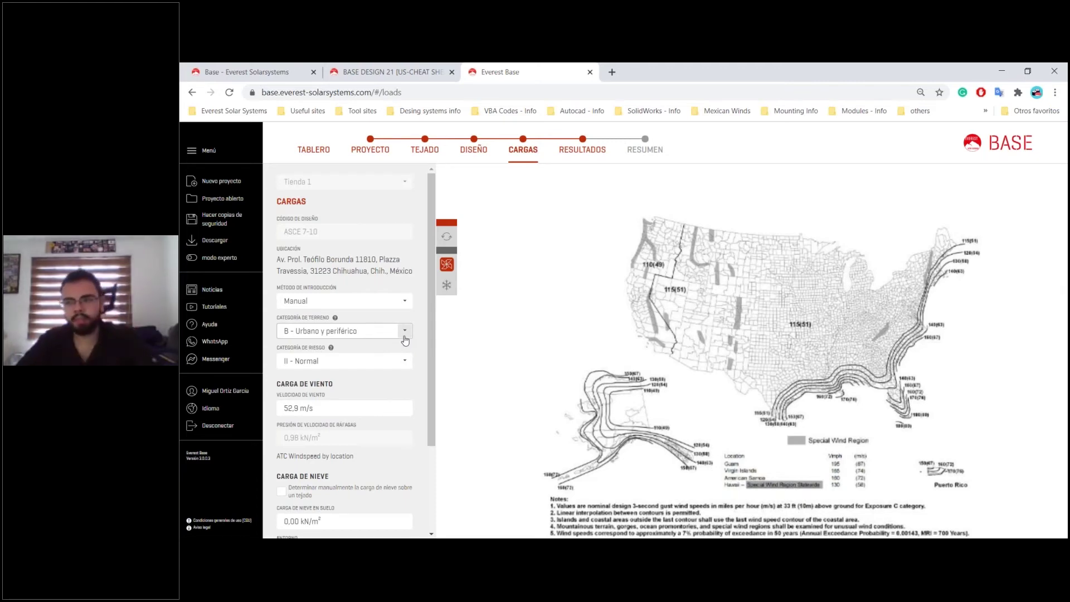
pyautogui.scroll(-2, 412, 362)
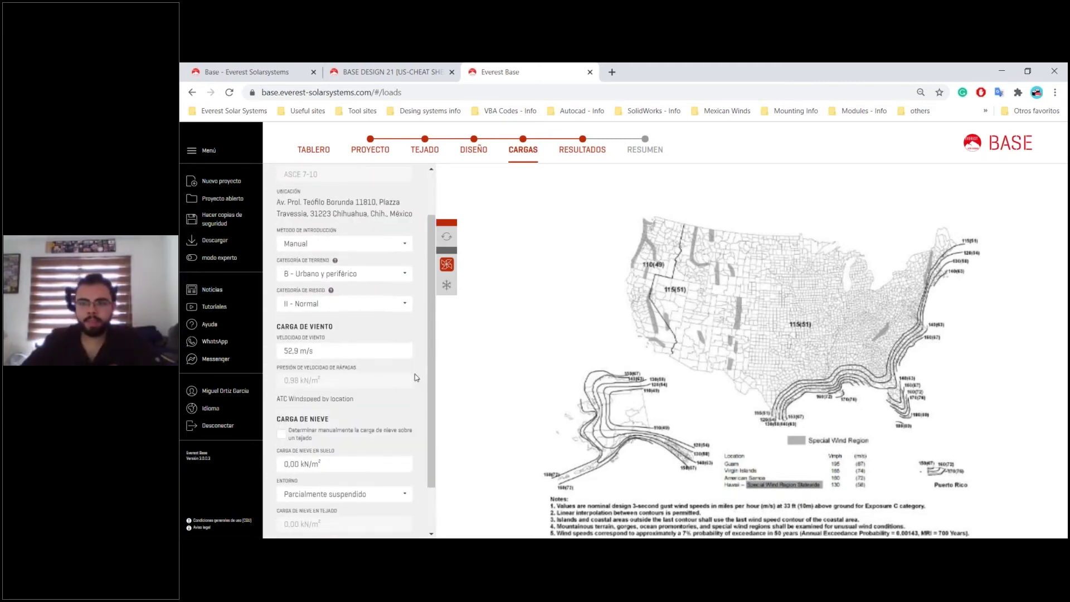
pyautogui.scroll(2, 415, 322)
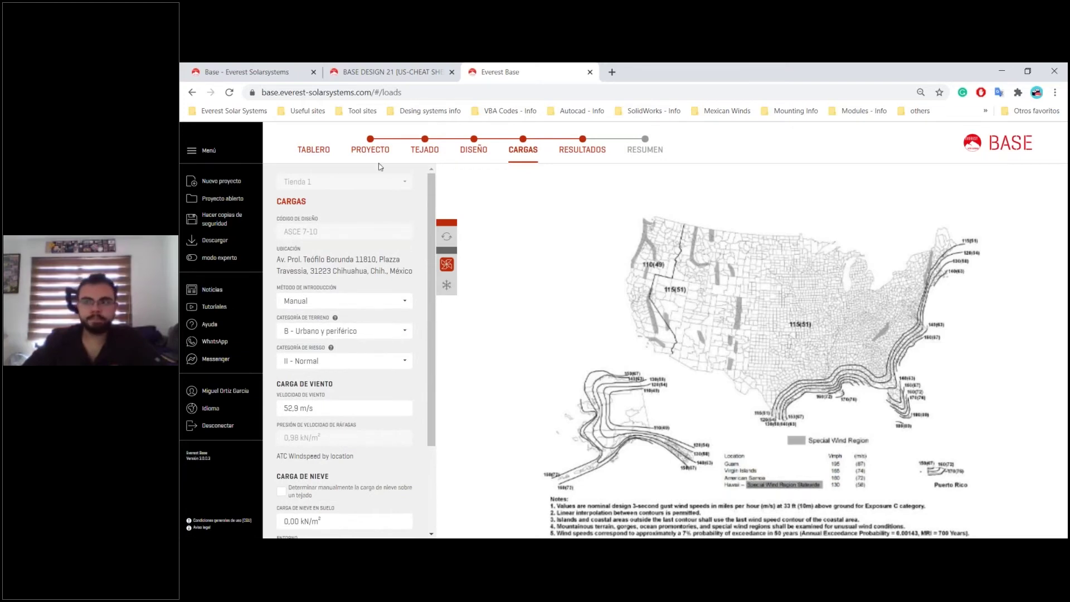
# - Return to the roof stage and start a line-type obstacle named Parapeto
pyautogui.click(360, 151)
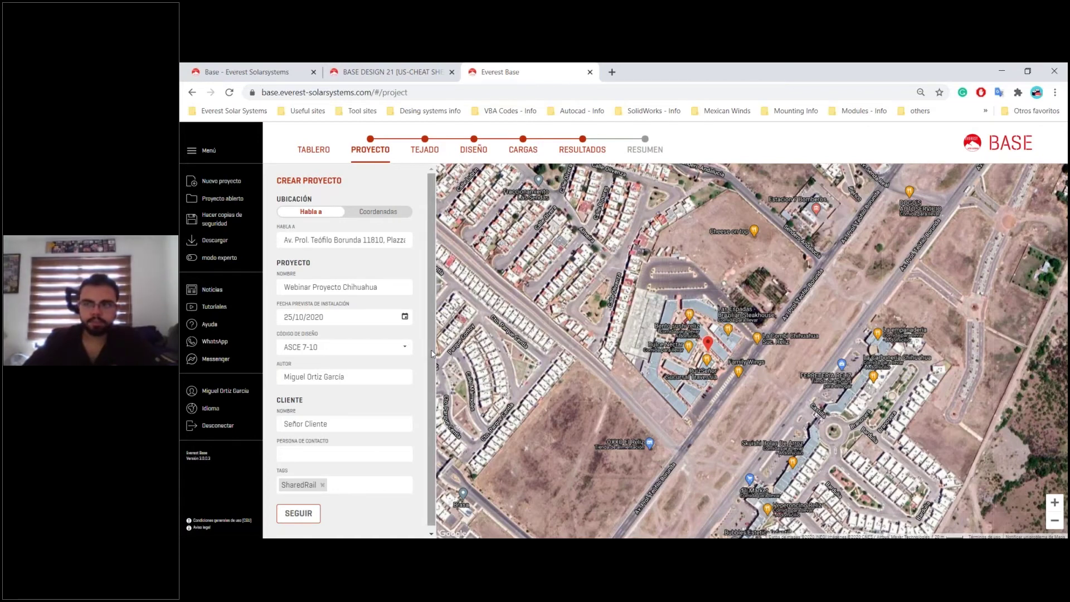
pyautogui.click(429, 151)
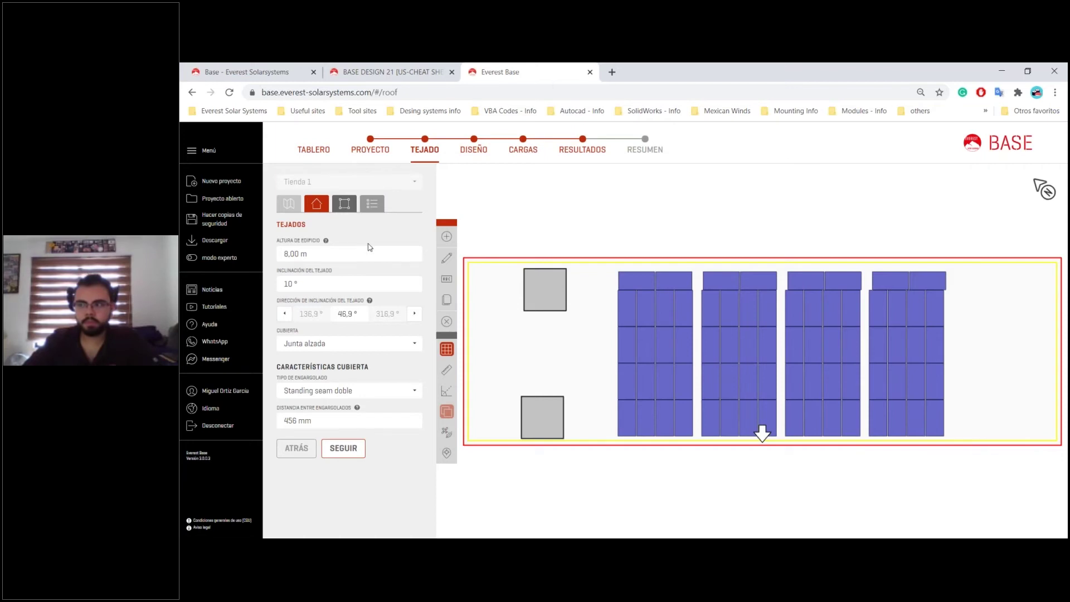
pyautogui.scroll(-2, 549, 357)
pyautogui.scroll(1, 574, 358)
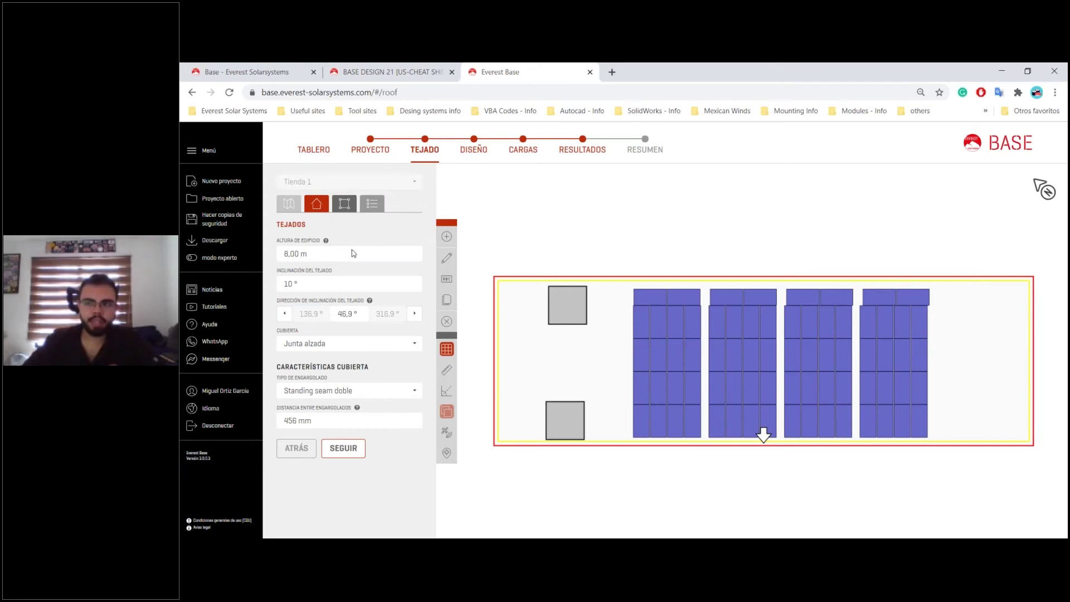
pyautogui.click(448, 241)
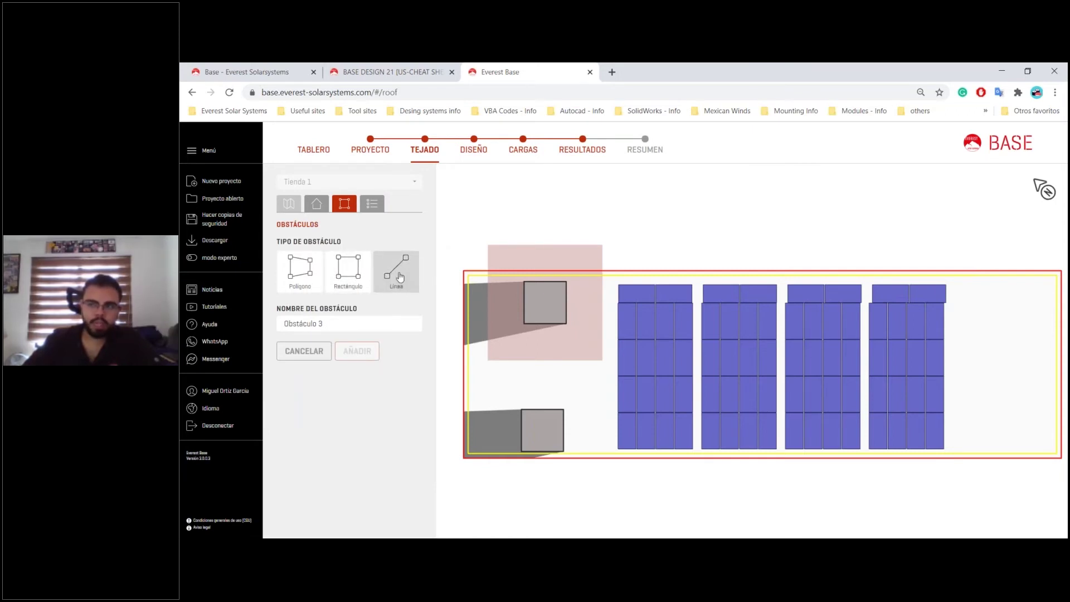
pyautogui.click(399, 276)
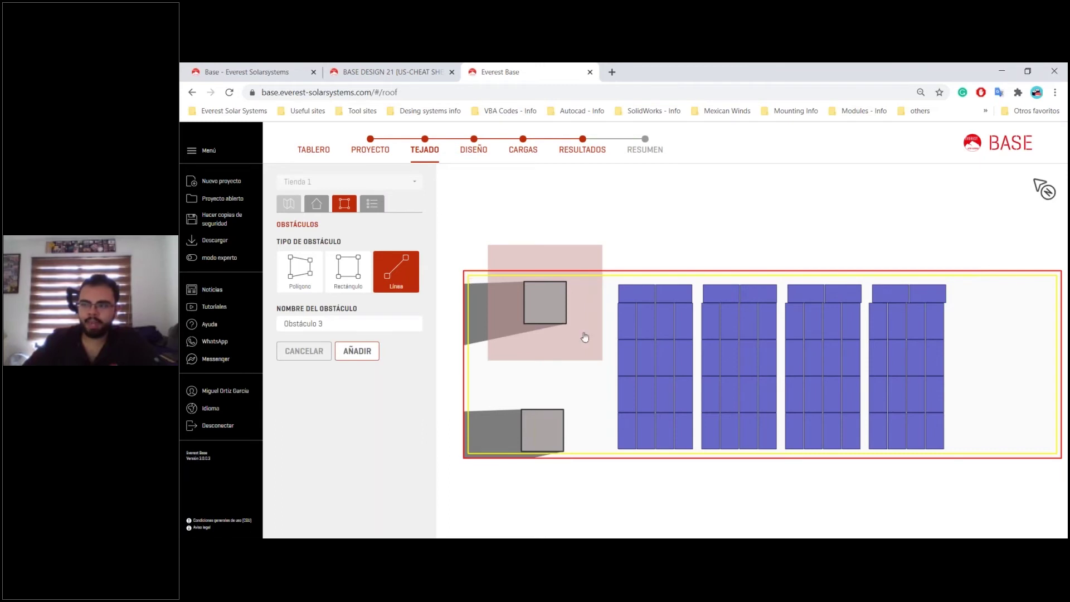
pyautogui.scroll(-3, 584, 337)
pyautogui.click(332, 324)
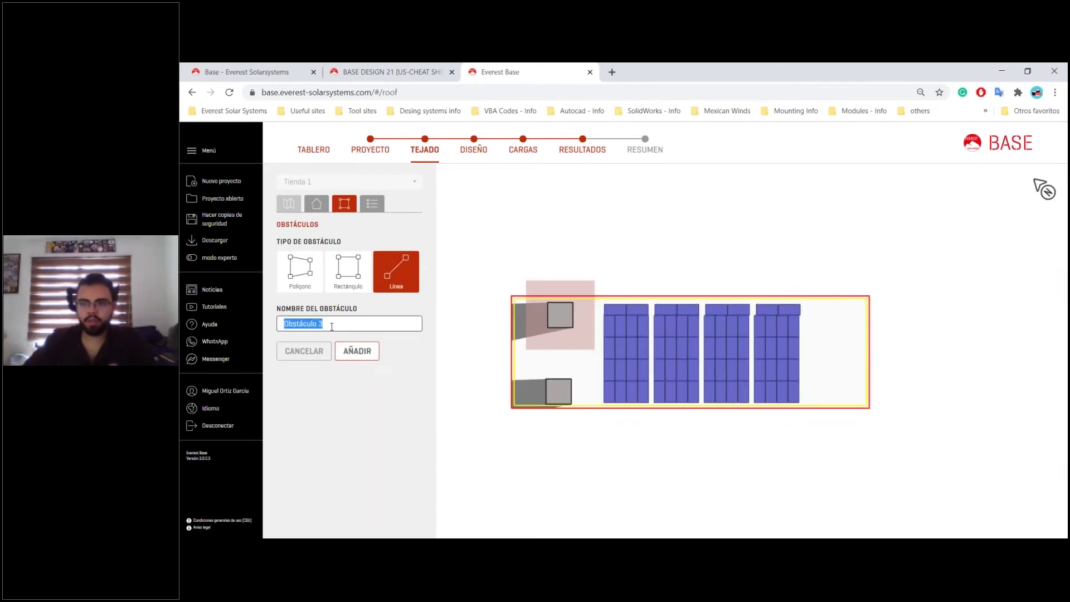
pyautogui.write('Parapeto')
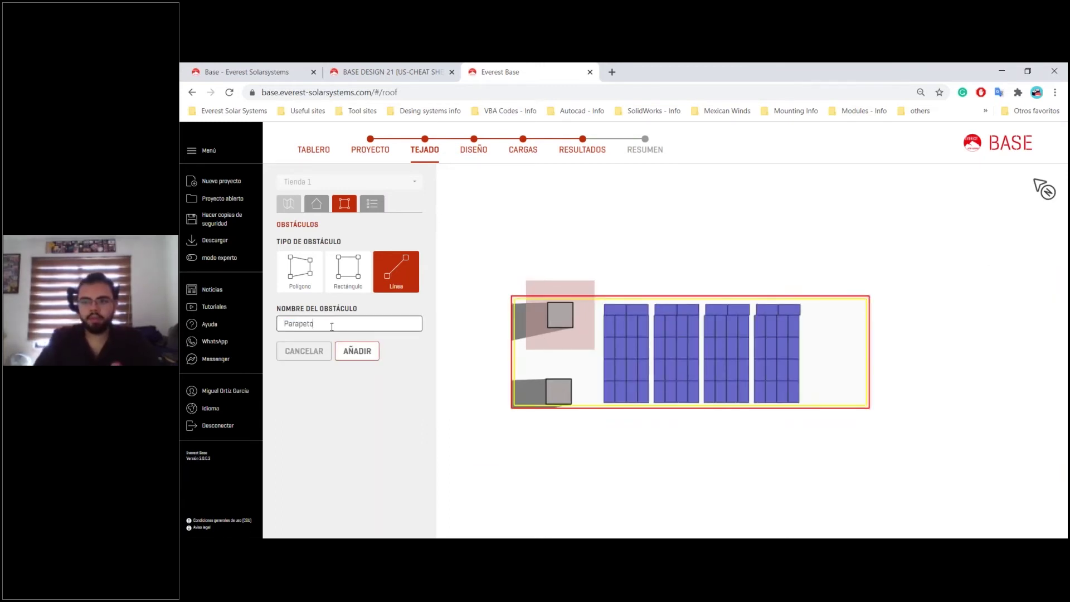
pyautogui.click(357, 351)
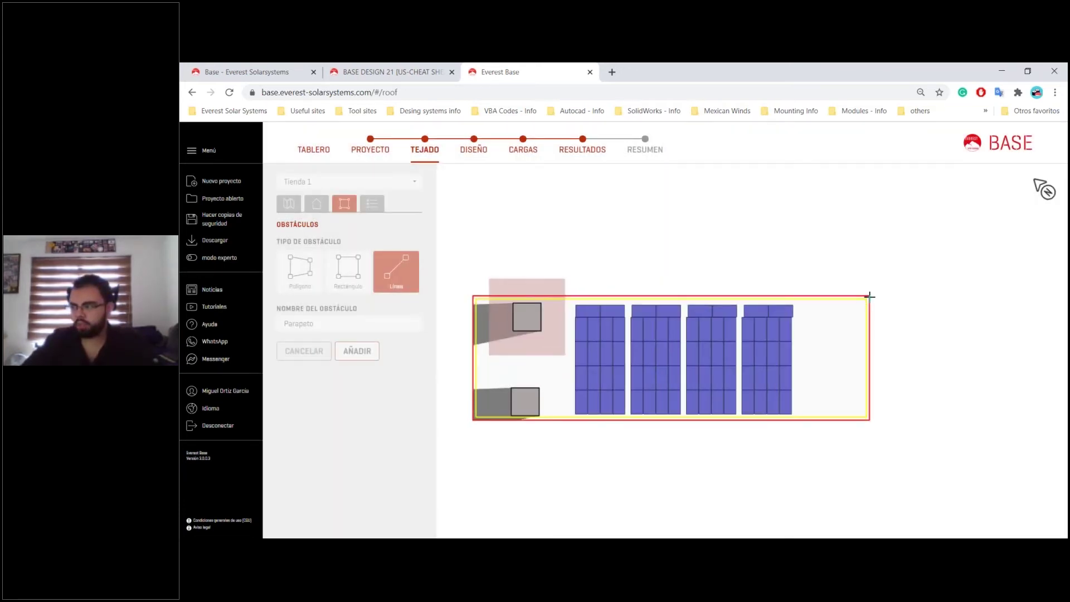
# - Trace the Parapeto line obstacle along all four edges of the roof and close it at its starting corner
pyautogui.click(869, 296)
pyautogui.click(869, 422)
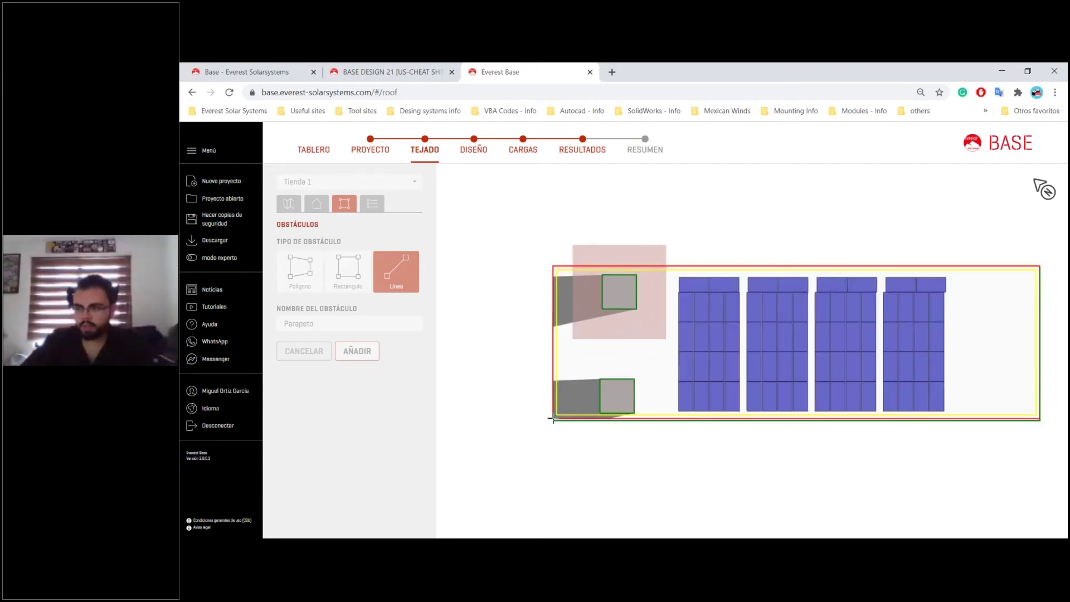
pyautogui.click(549, 418)
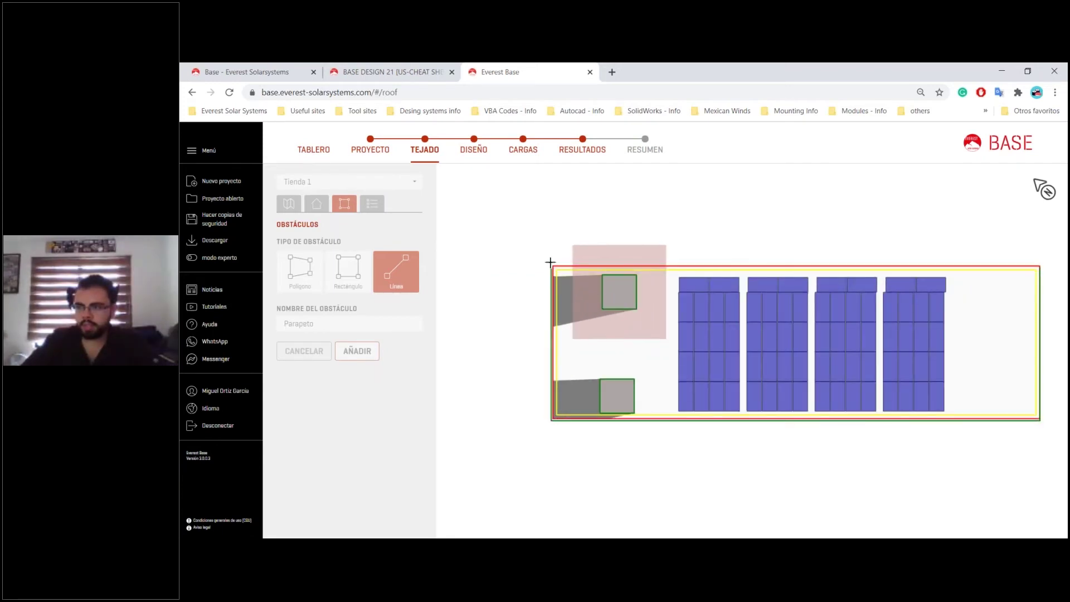
pyautogui.click(553, 266)
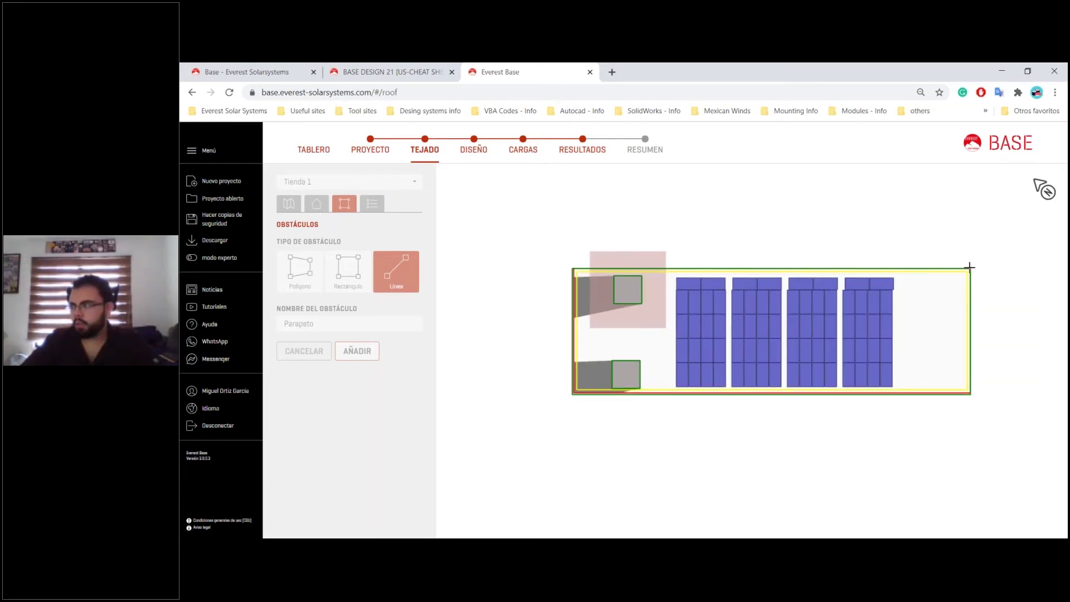
pyautogui.scroll(5, 970, 269)
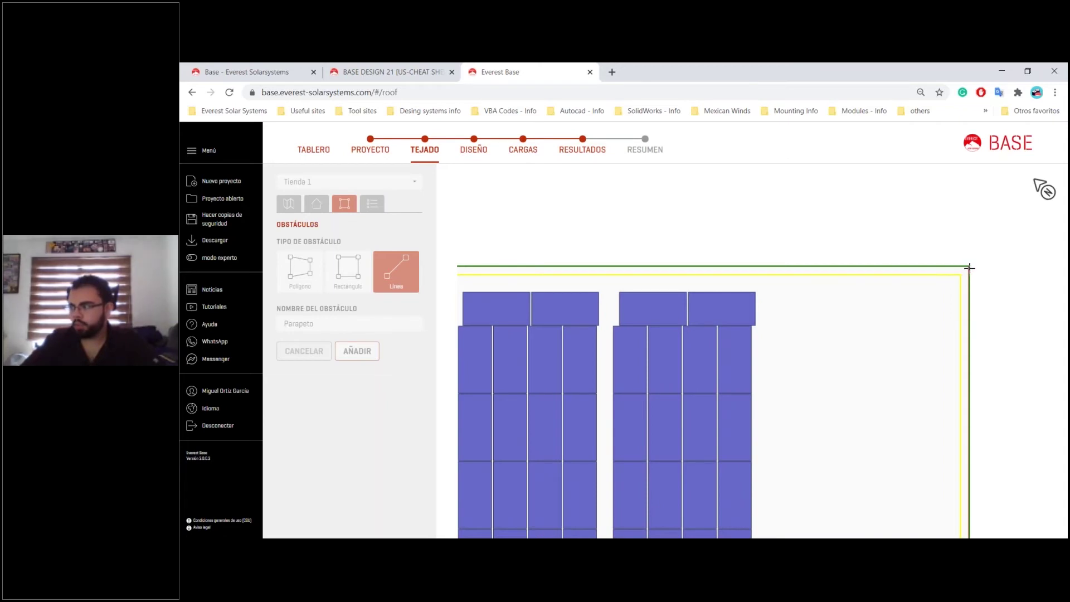
pyautogui.click(969, 267)
pyautogui.click(923, 219)
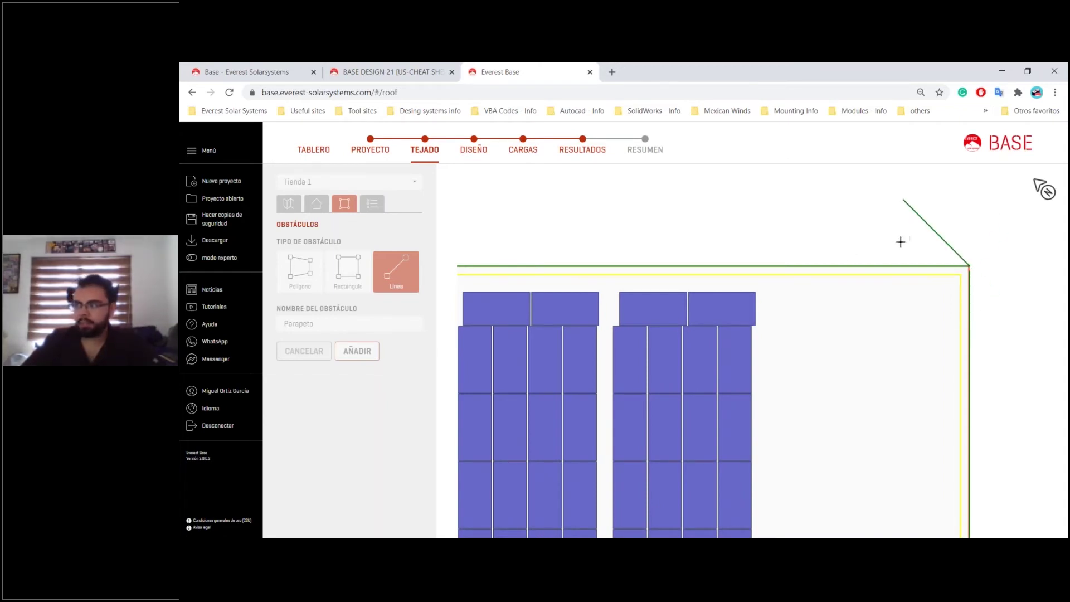
pyautogui.press('Escape')
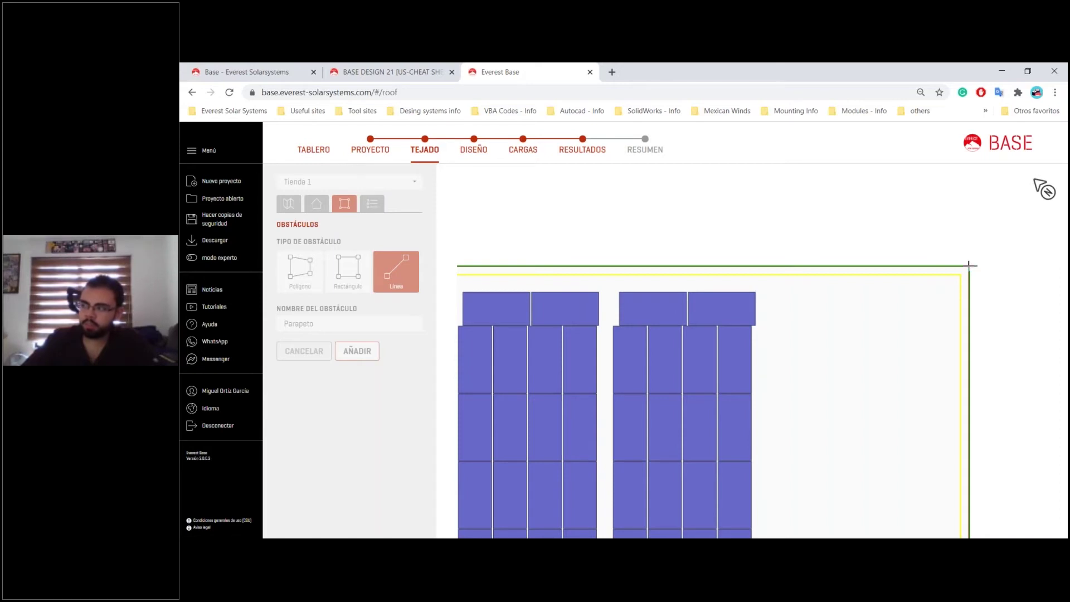
pyautogui.click(969, 264)
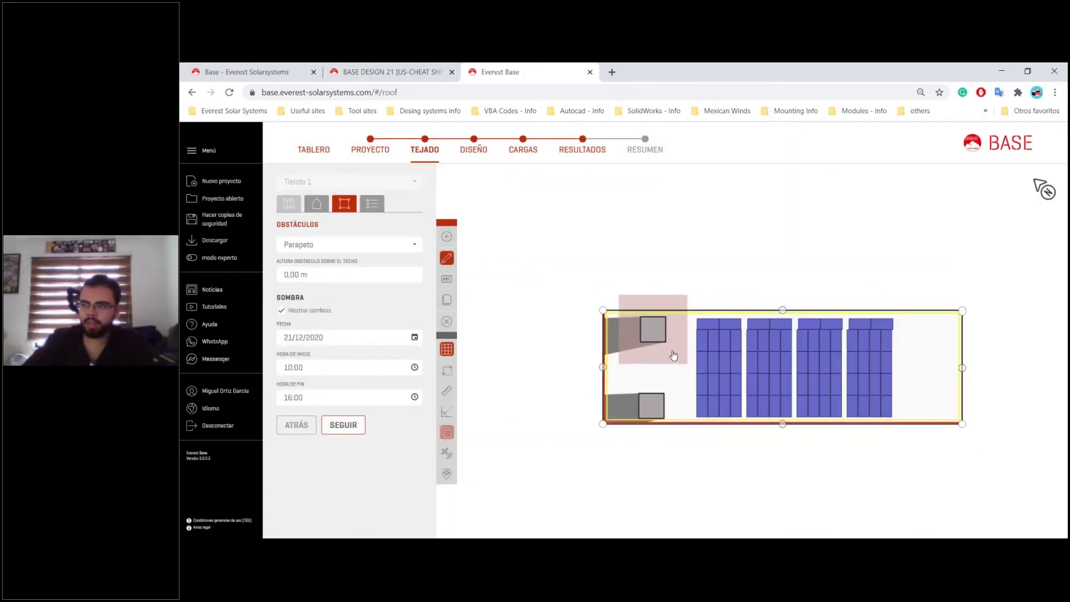
# - Set the Parapeto obstacle's height above the roof to 1 m and inspect the shadow it casts on the modules
pyautogui.click(330, 275)
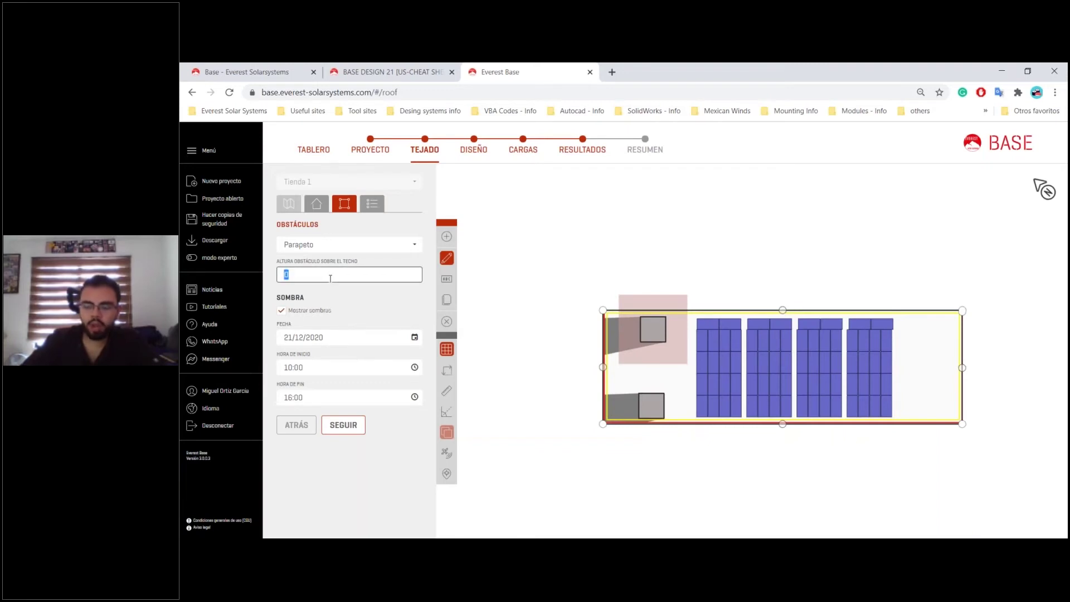
pyautogui.write('1')
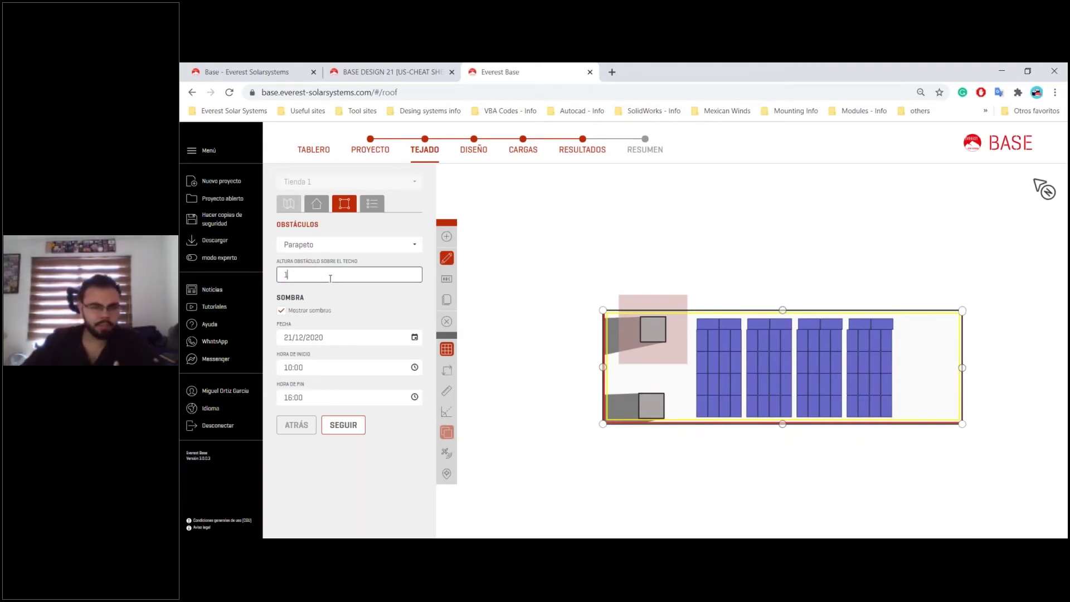
pyautogui.press('Return')
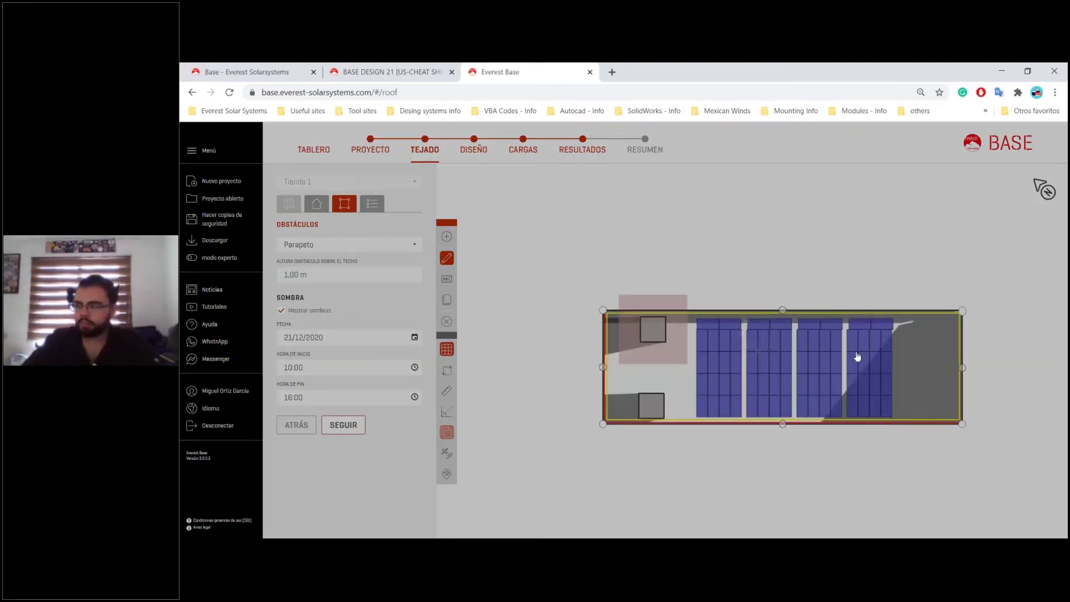
pyautogui.scroll(2, 958, 300)
pyautogui.scroll(-1, 487, 390)
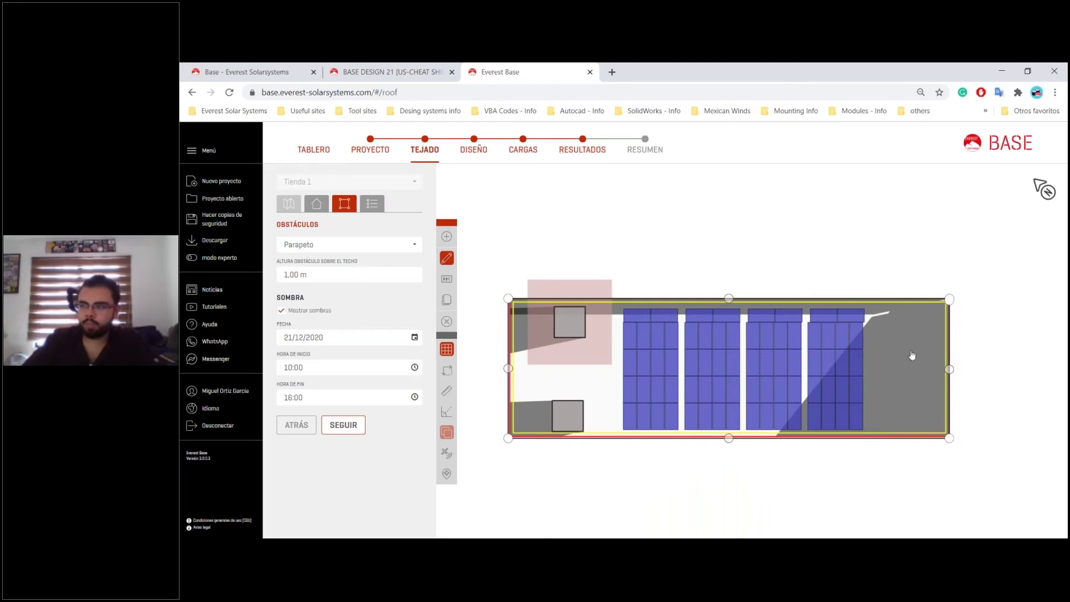
pyautogui.scroll(1, 737, 381)
pyautogui.scroll(2, 962, 341)
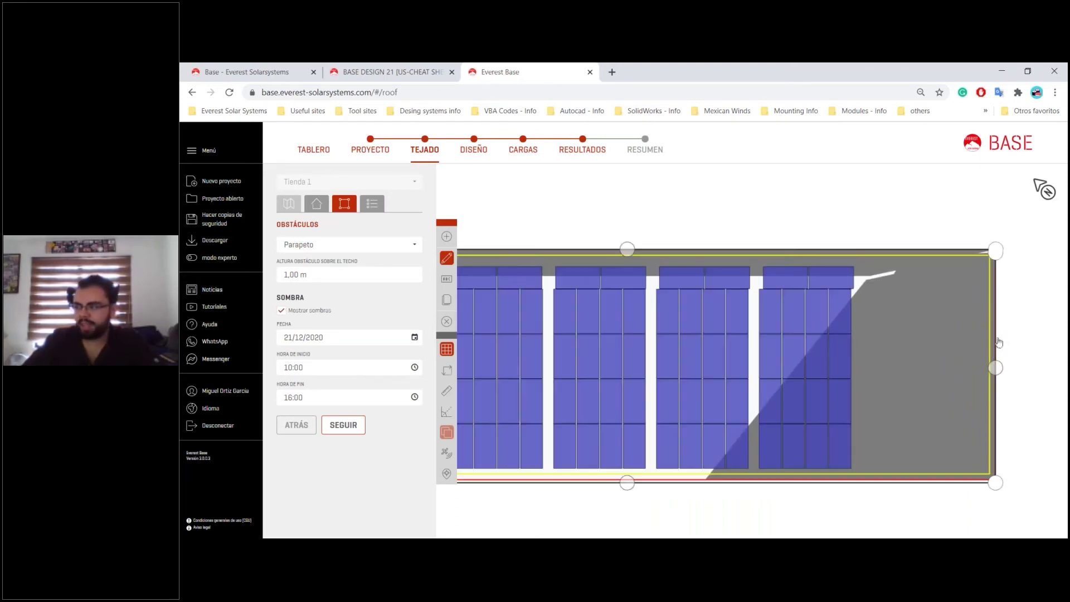
pyautogui.scroll(-2, 834, 395)
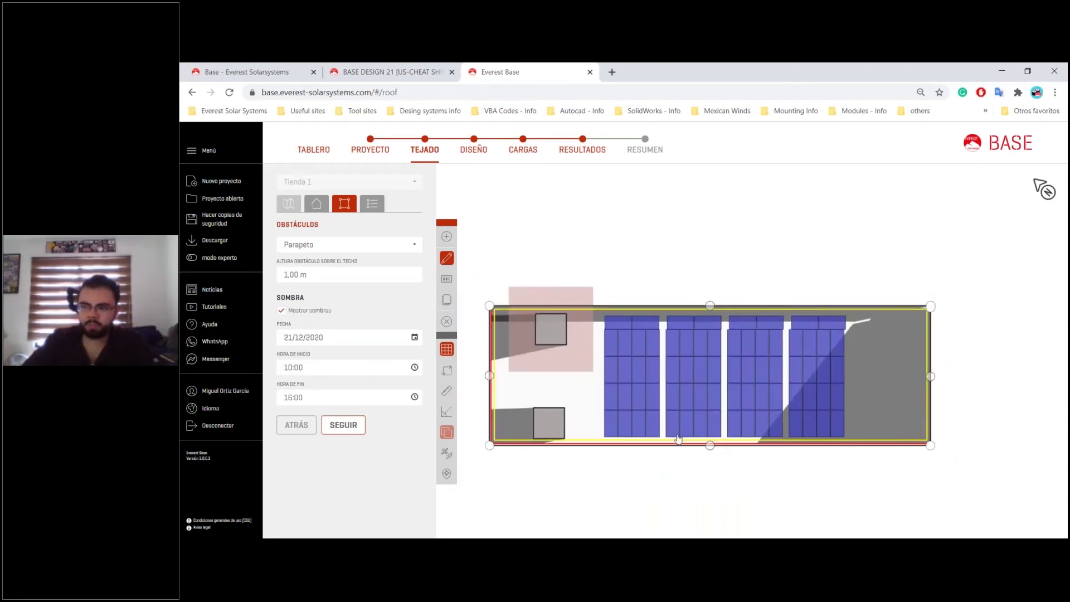
pyautogui.scroll(1, 911, 371)
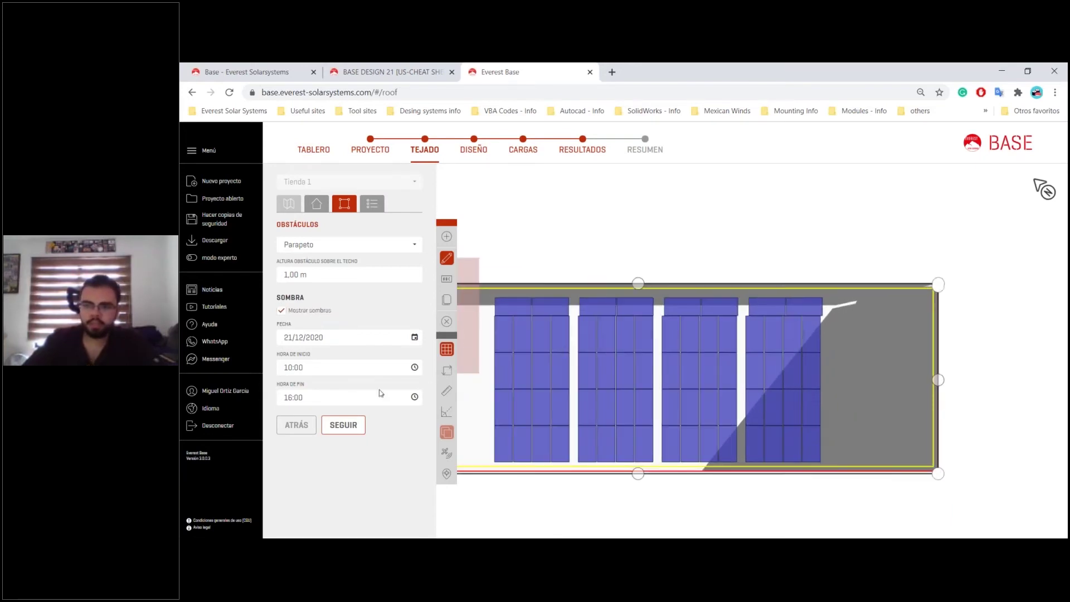
# - Set the shadow start time to 12:00 and turn off the shadow display
pyautogui.click(415, 372)
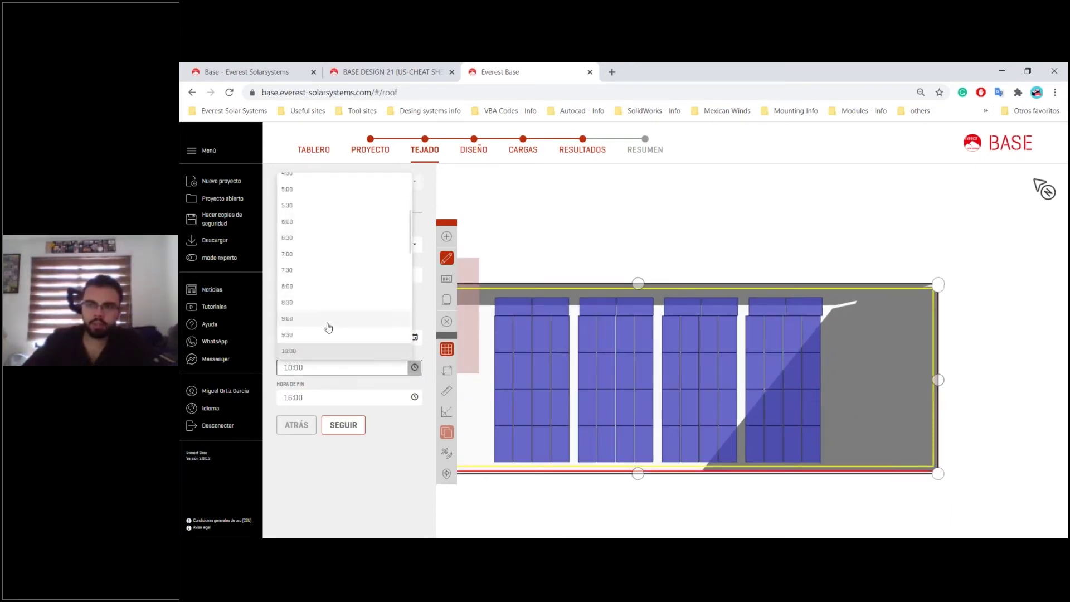
pyautogui.scroll(-2, 314, 273)
pyautogui.click(303, 303)
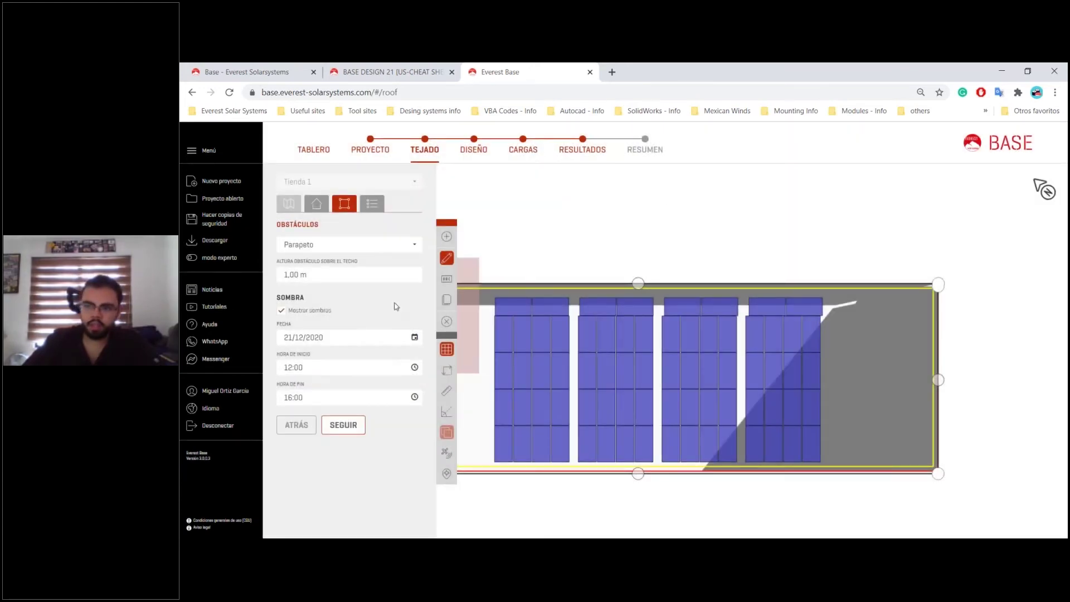
pyautogui.scroll(-2, 651, 245)
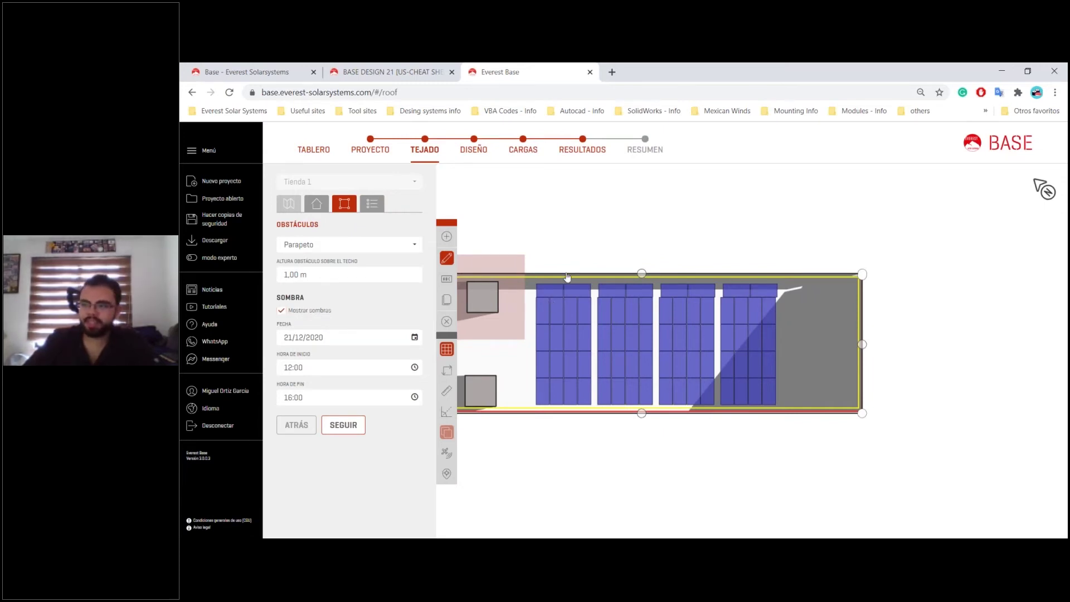
pyautogui.scroll(-2, 557, 290)
pyautogui.scroll(2, 485, 287)
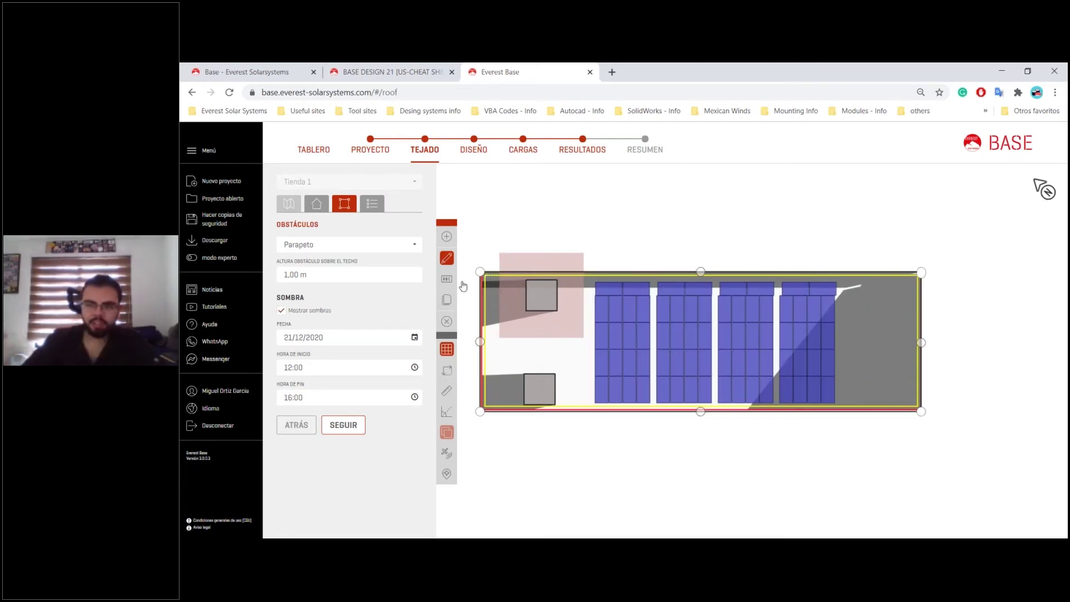
pyautogui.click(282, 312)
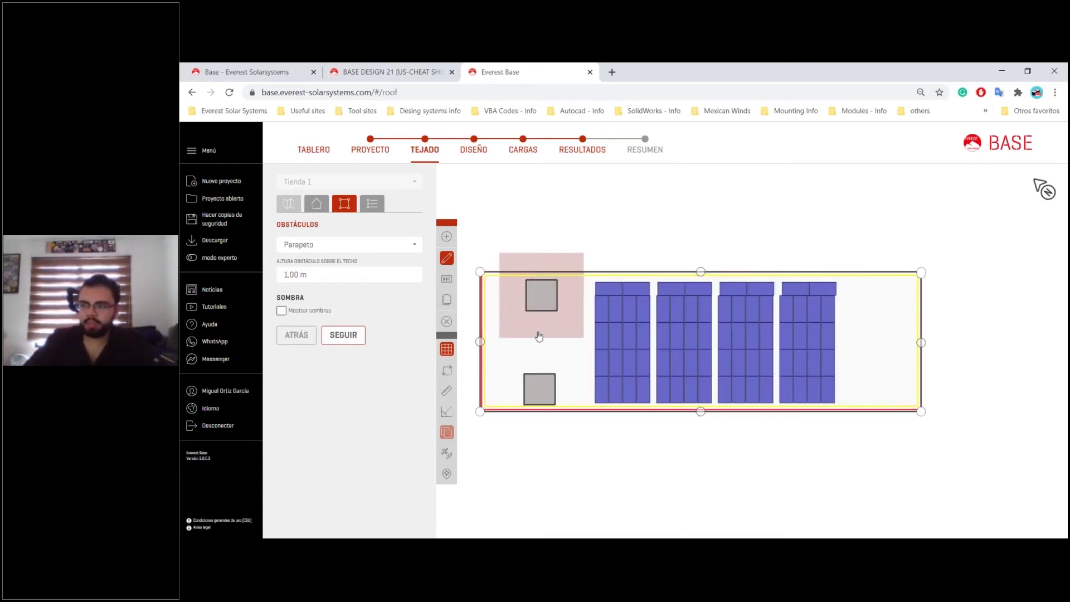
# - Check the module field design, and compare the roof settings with expert mode switched on and off again
pyautogui.click(486, 150)
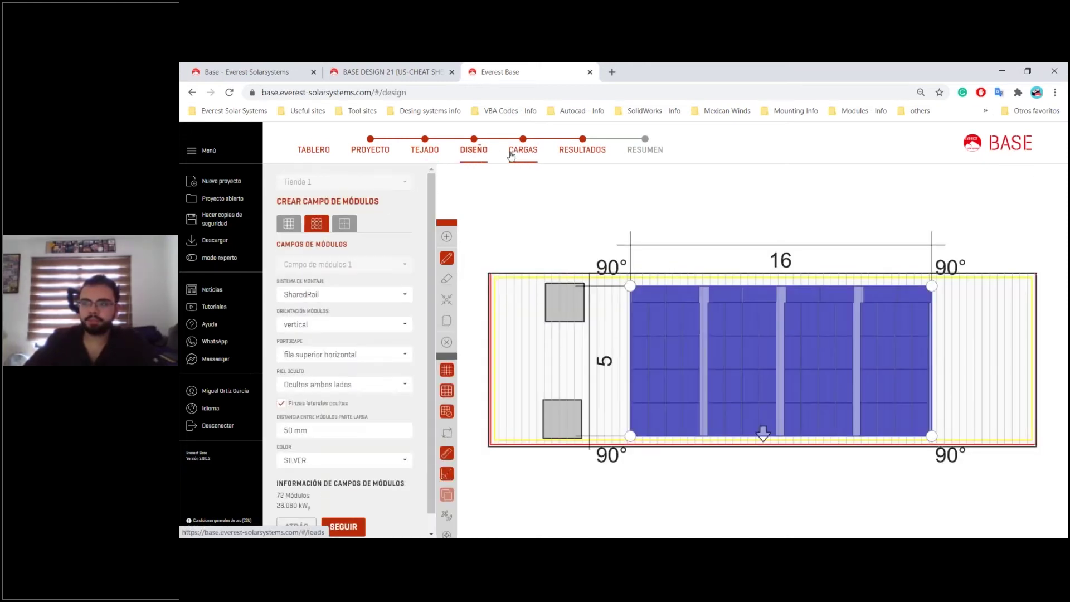
pyautogui.click(423, 154)
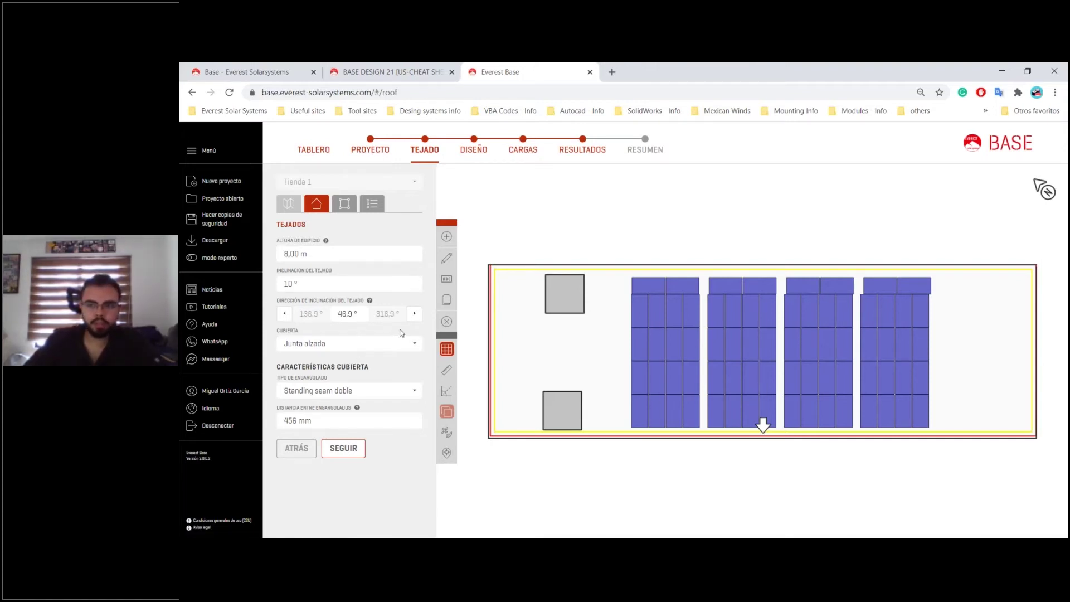
pyautogui.click(193, 258)
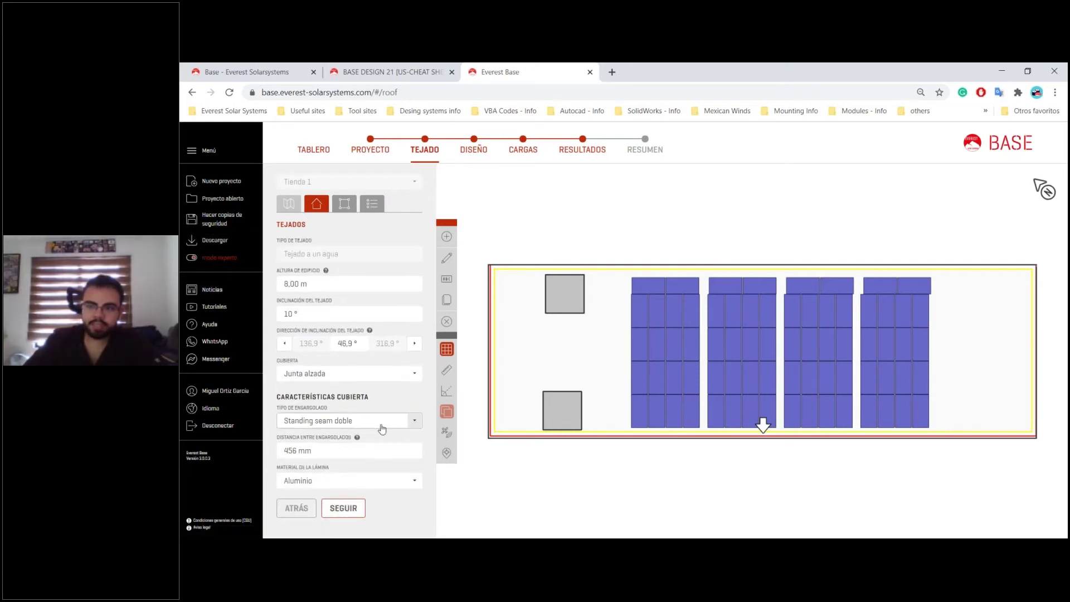
pyautogui.click(210, 257)
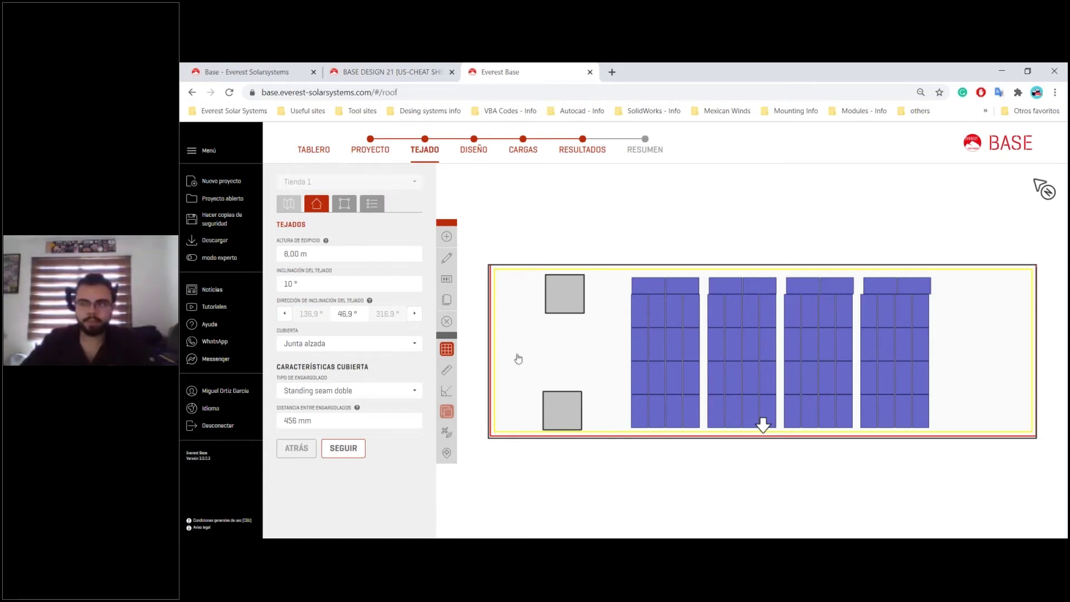
pyautogui.scroll(-2, 518, 326)
pyautogui.scroll(2, 524, 319)
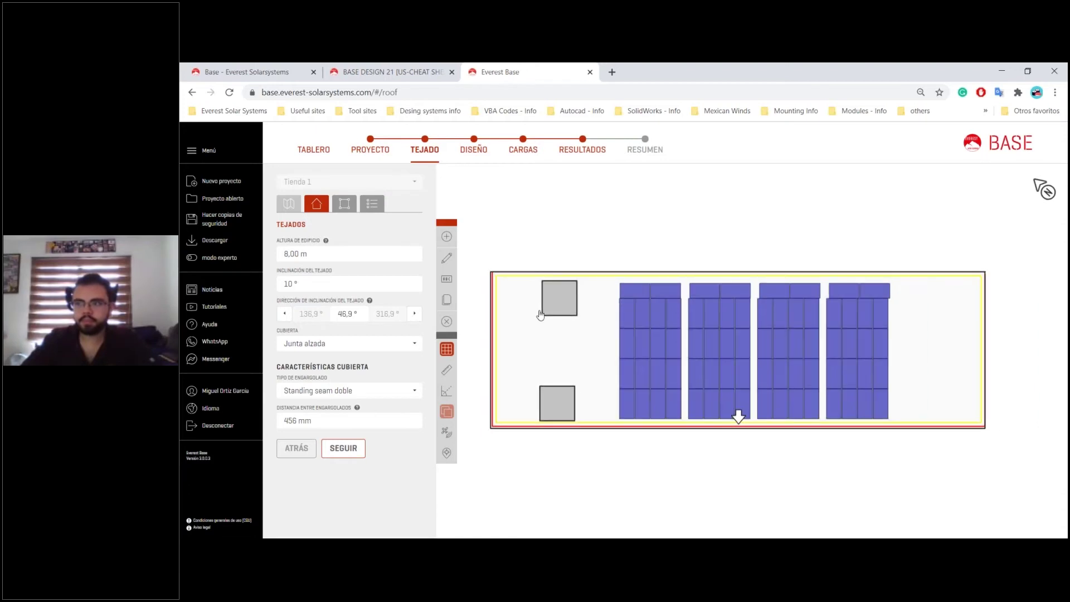
pyautogui.click(585, 341)
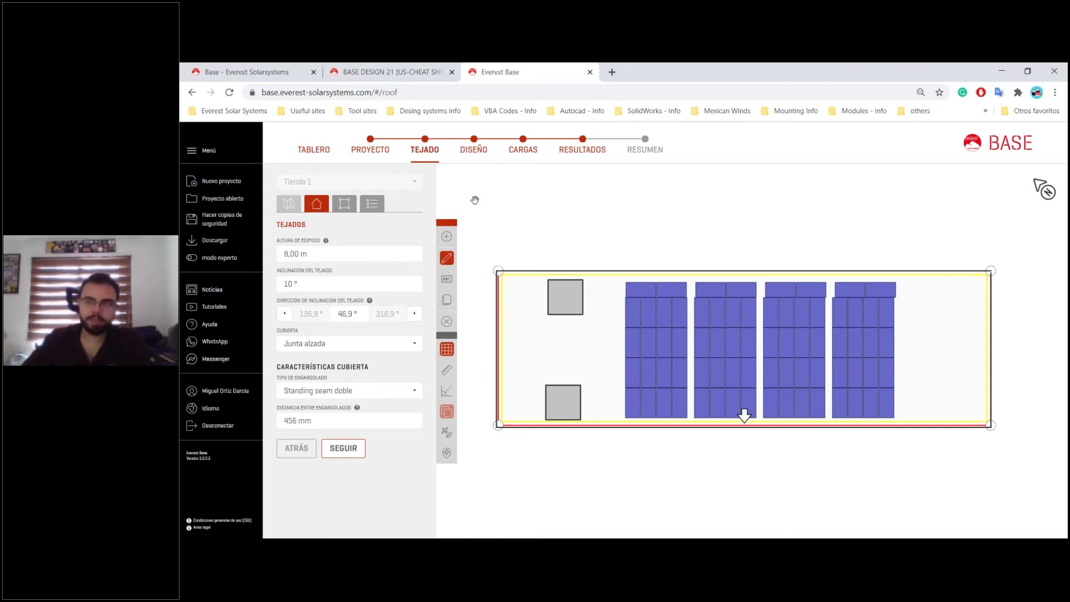
# - Review the wind and snow load settings for Tienda 1, including the available risk category options
pyautogui.click(474, 152)
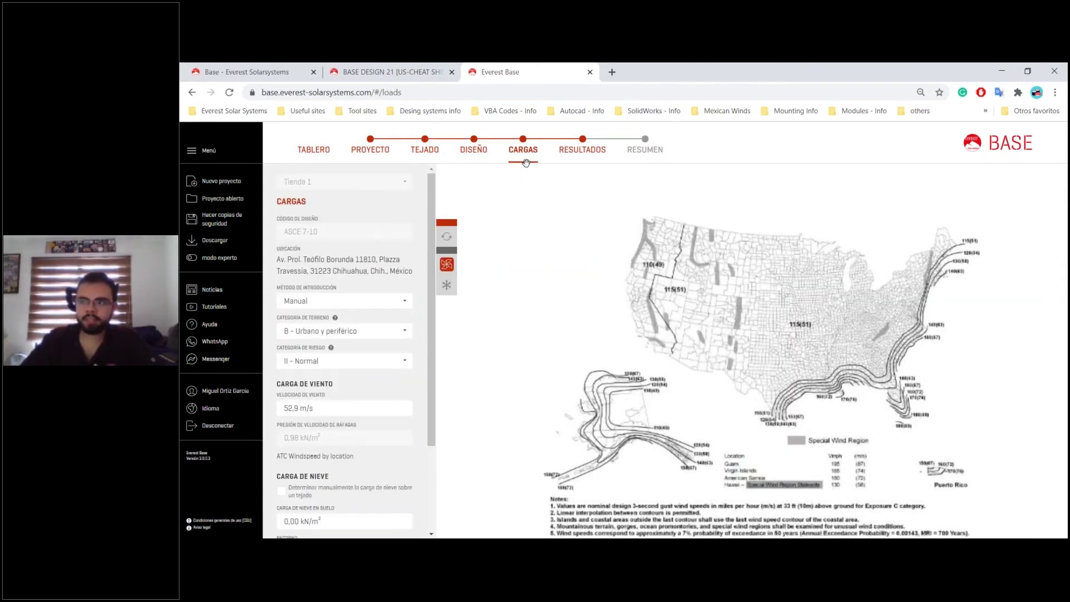
pyautogui.scroll(-1, 352, 224)
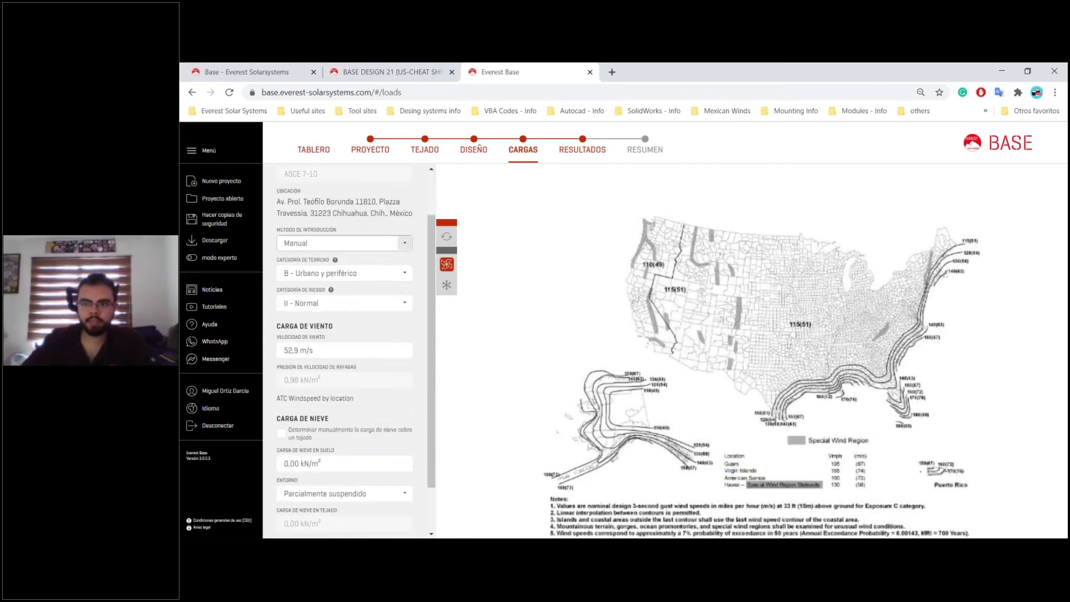
pyautogui.scroll(1, 337, 250)
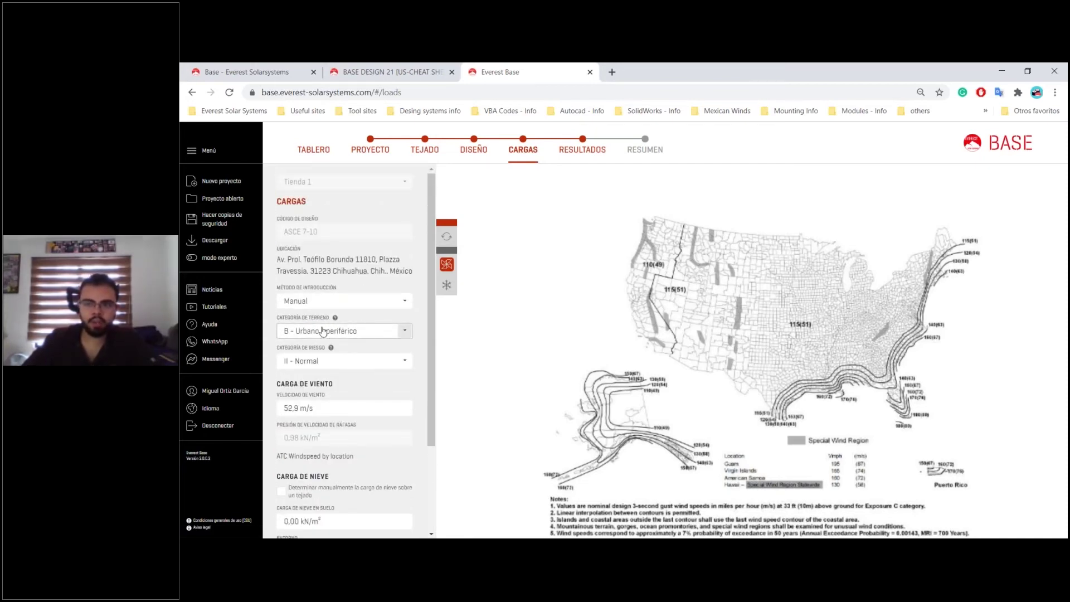
pyautogui.scroll(-1, 323, 331)
pyautogui.click(341, 304)
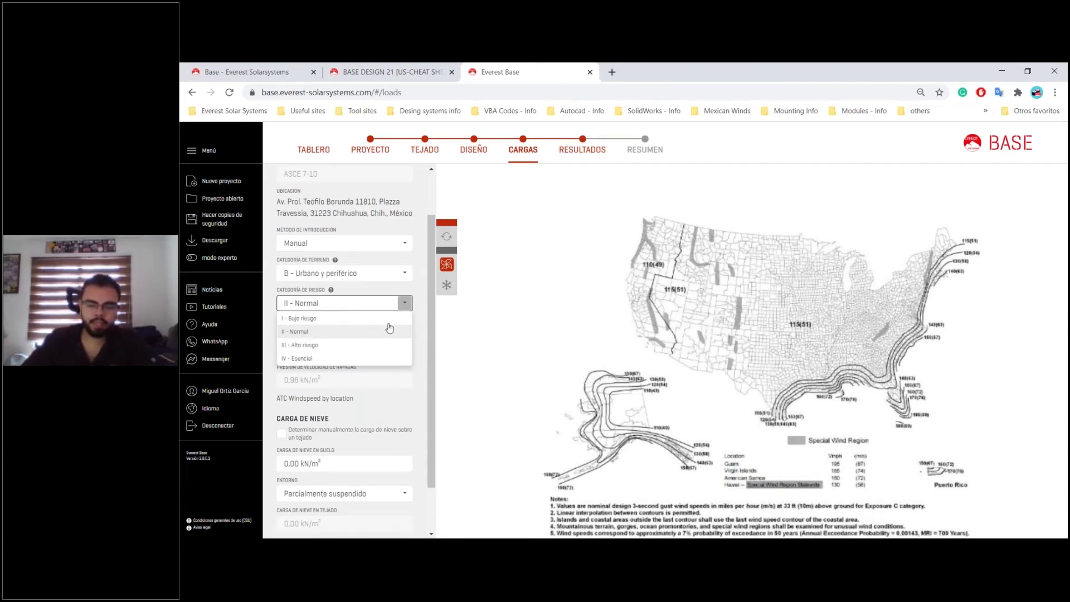
pyautogui.click(419, 310)
pyautogui.scroll(-1, 419, 309)
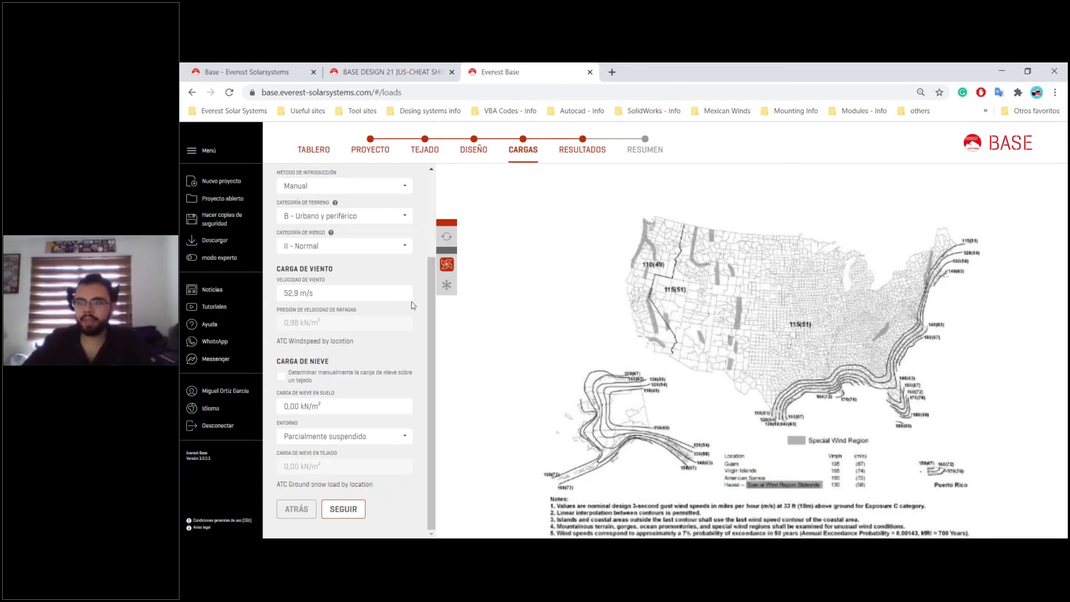
pyautogui.scroll(2, 407, 301)
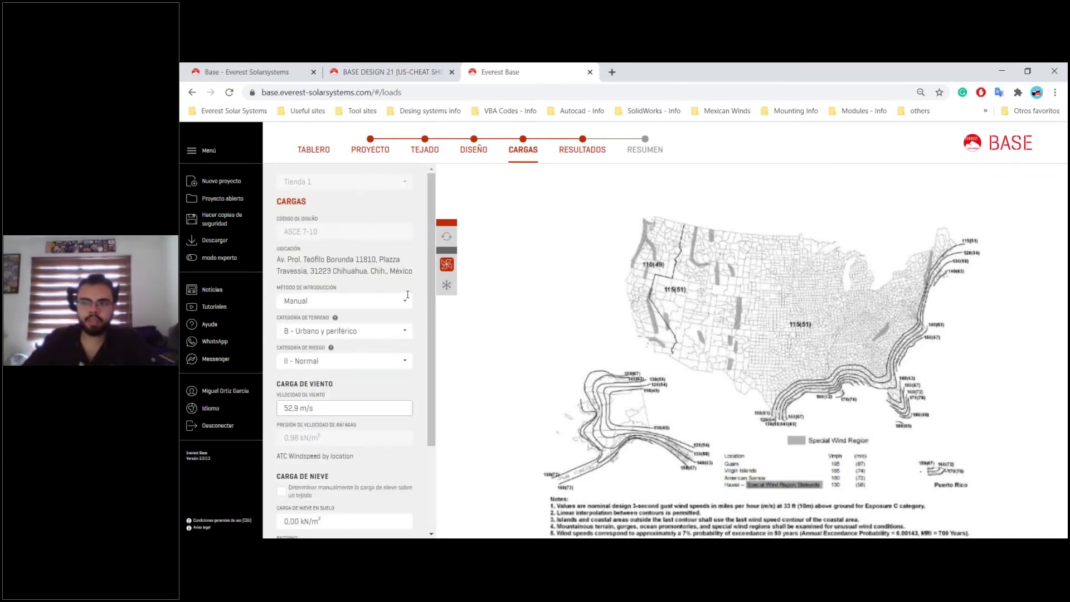
# - Open the results for Tienda 1, review the rail layout, and set the roof attachment to Standing Seam PowerClamp Mini
pyautogui.click(580, 160)
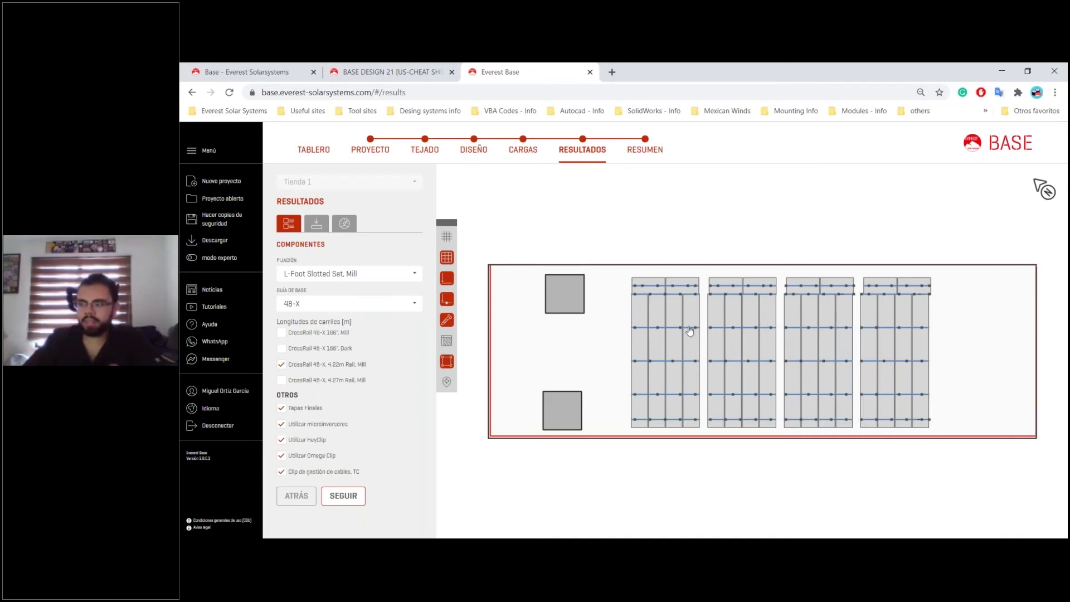
pyautogui.scroll(2, 663, 341)
pyautogui.scroll(1, 663, 341)
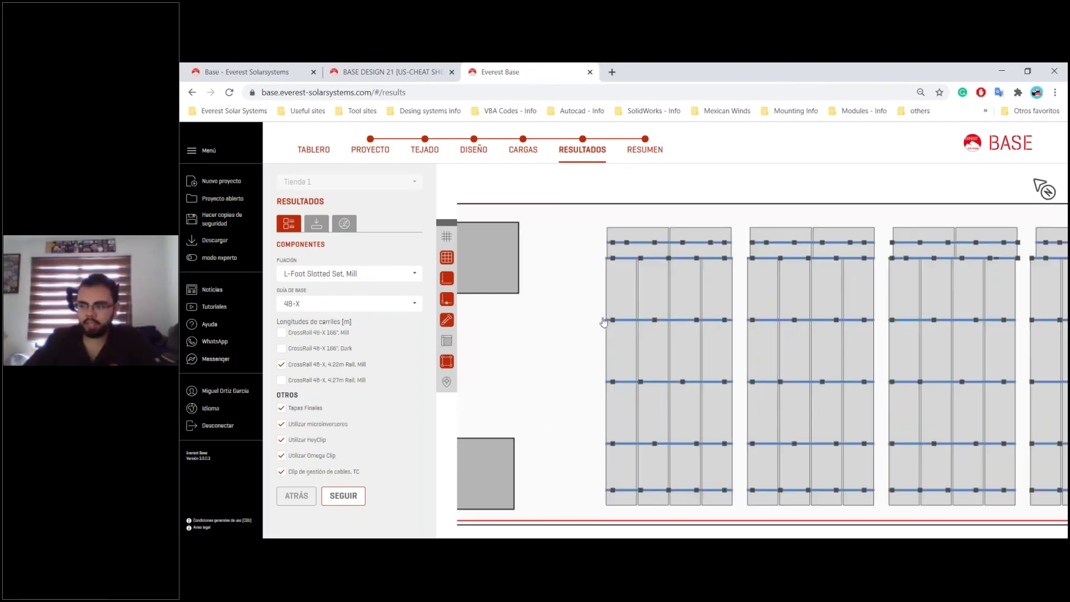
pyautogui.scroll(-4, 659, 334)
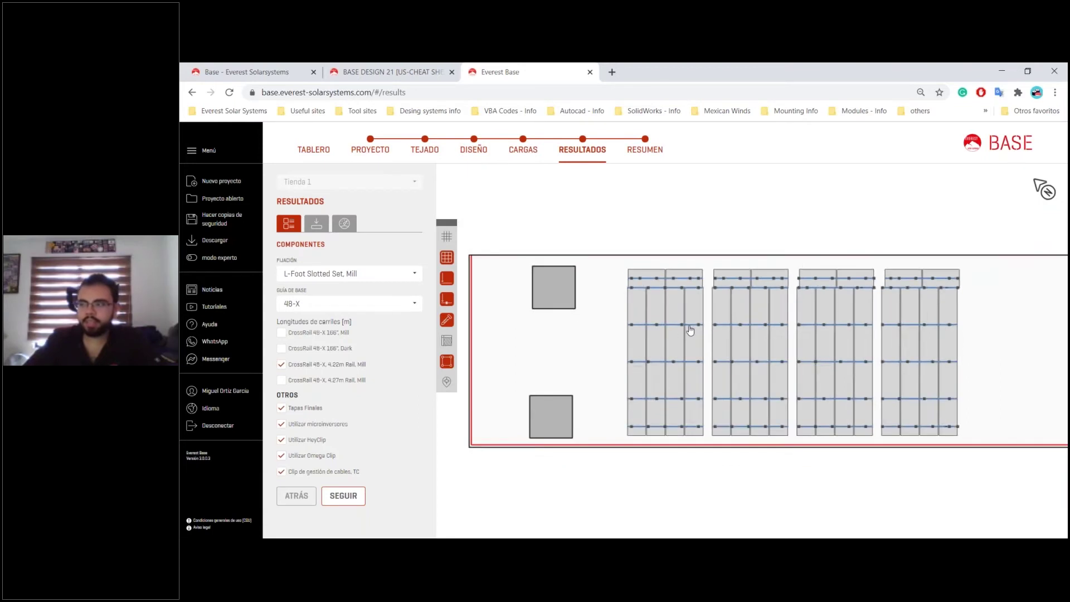
pyautogui.click(417, 274)
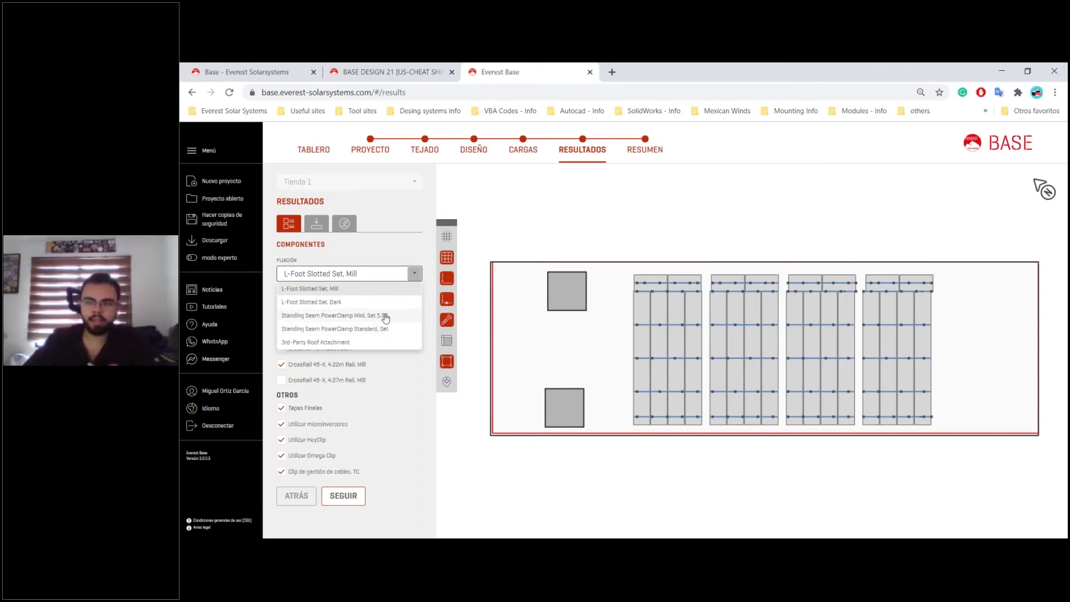
pyautogui.click(388, 315)
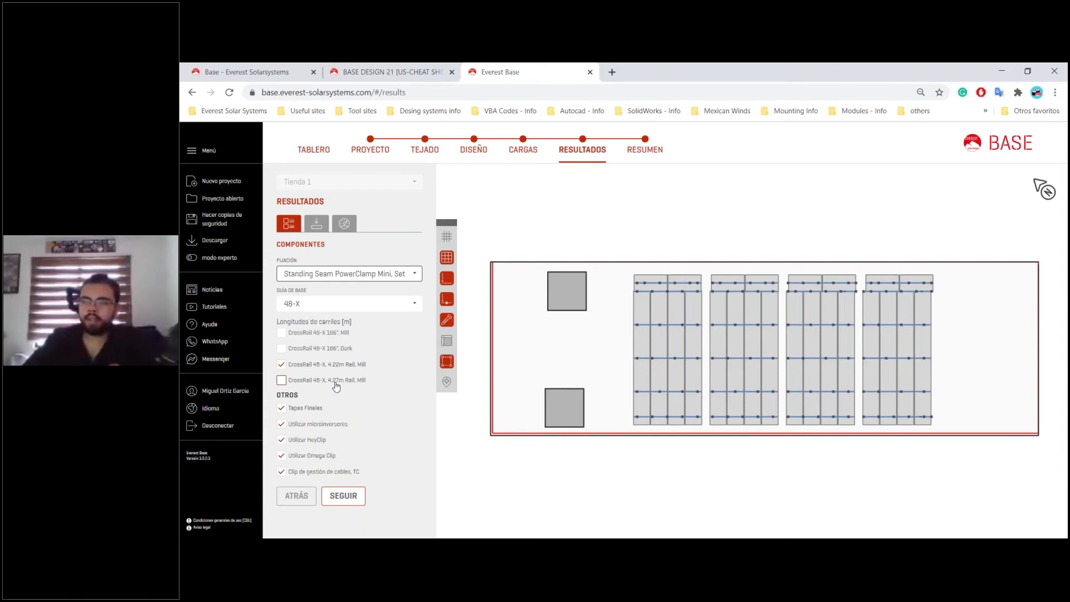
# - Inspect the rails and attachment points, and exclude the HeyClip and Omega Clip from the components
pyautogui.scroll(1, 675, 301)
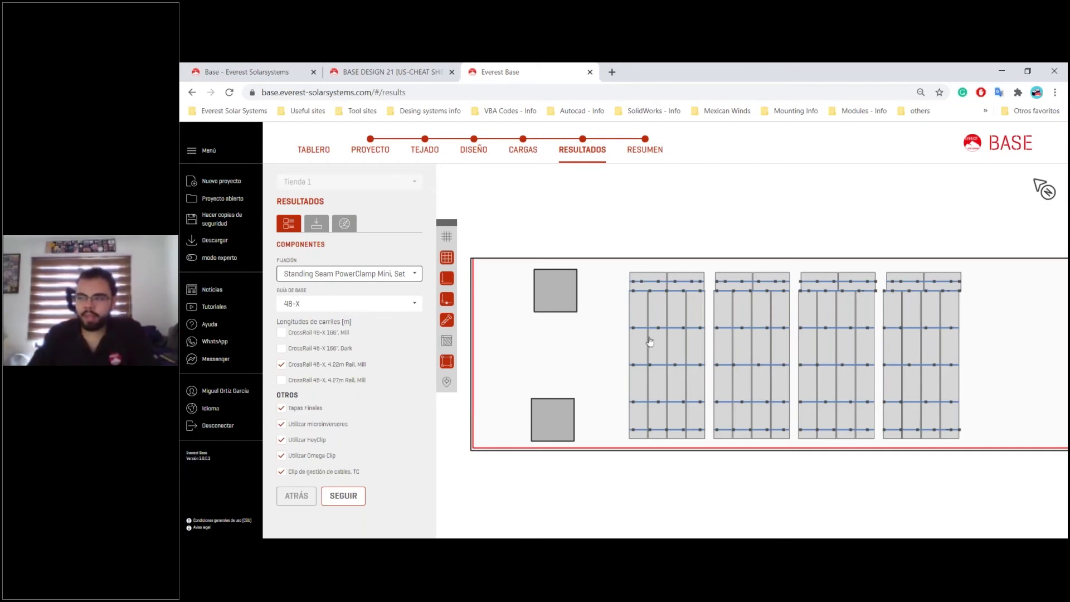
pyautogui.scroll(5, 687, 323)
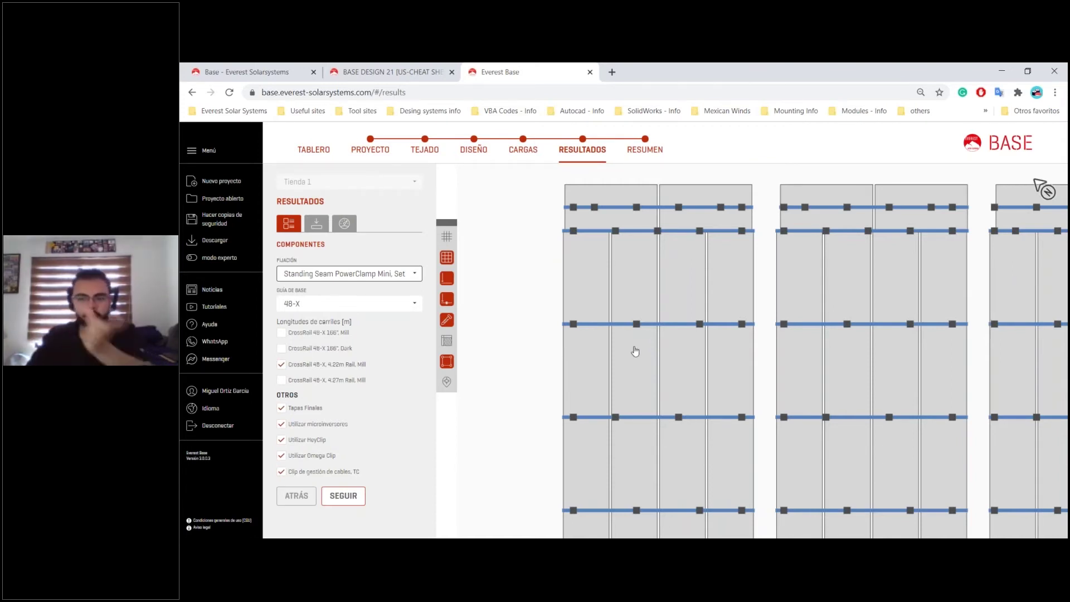
pyautogui.scroll(-5, 598, 356)
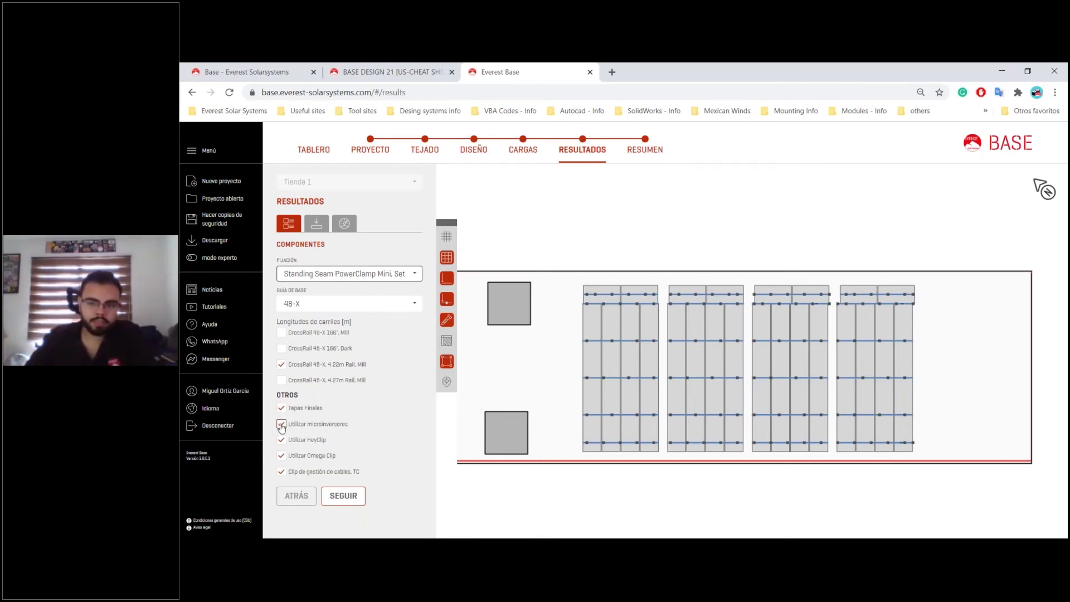
pyautogui.click(282, 439)
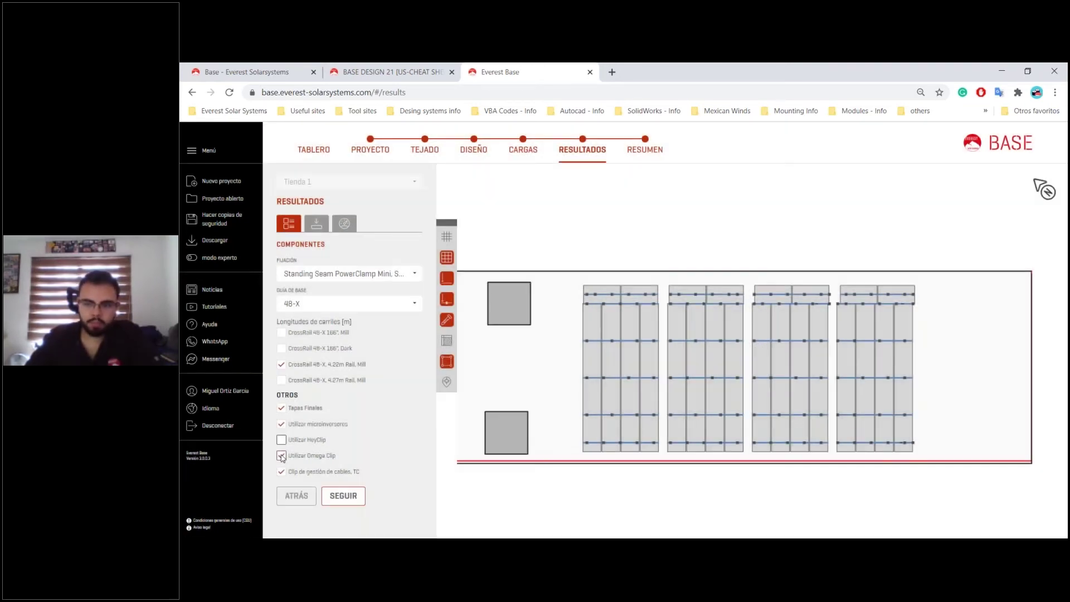
pyautogui.click(281, 455)
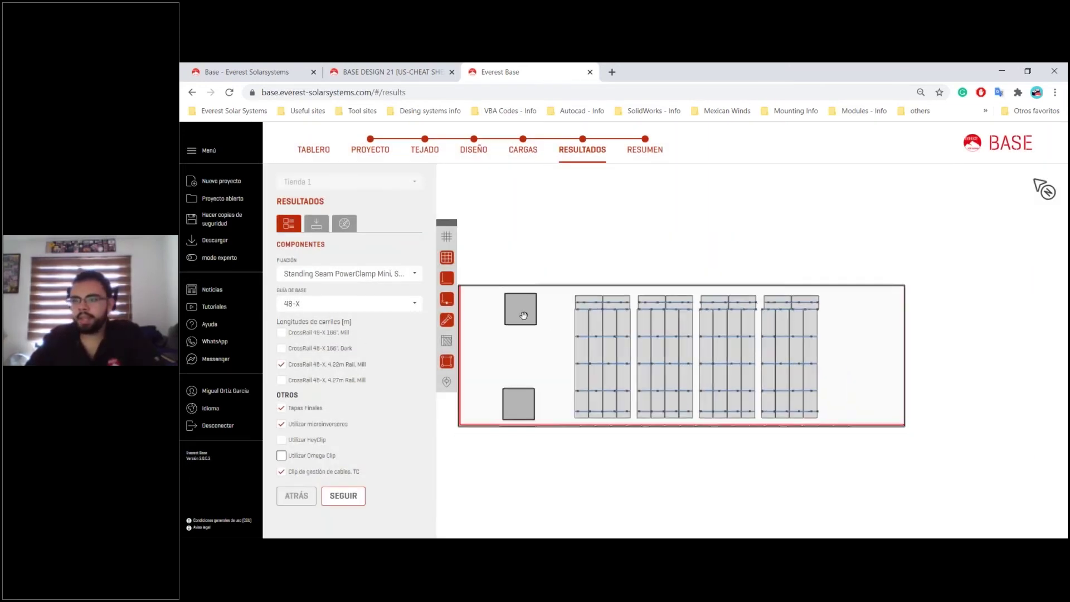
# - Display the roof's standing seam lines and check how the clamps under the module blocks align with them
pyautogui.scroll(-1, 552, 323)
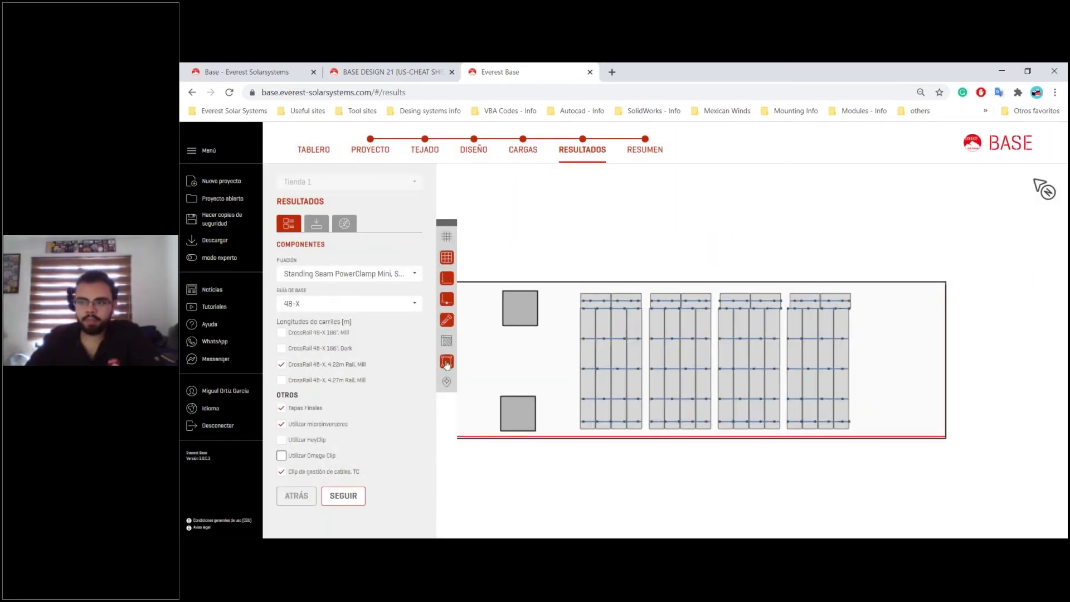
pyautogui.click(446, 237)
pyautogui.scroll(1, 592, 305)
pyautogui.scroll(1, 591, 305)
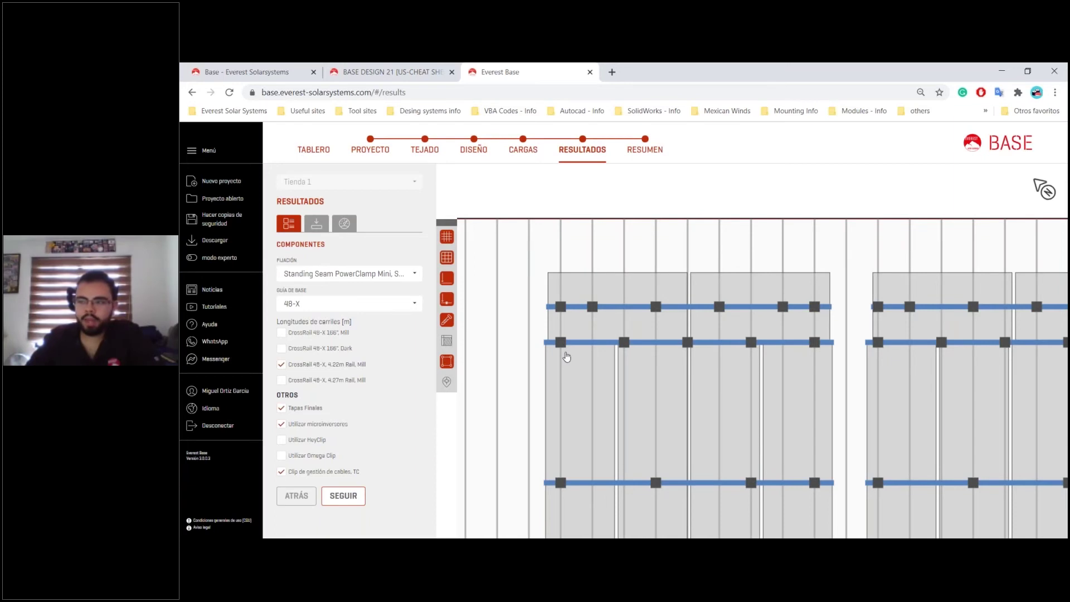
pyautogui.scroll(1, 567, 357)
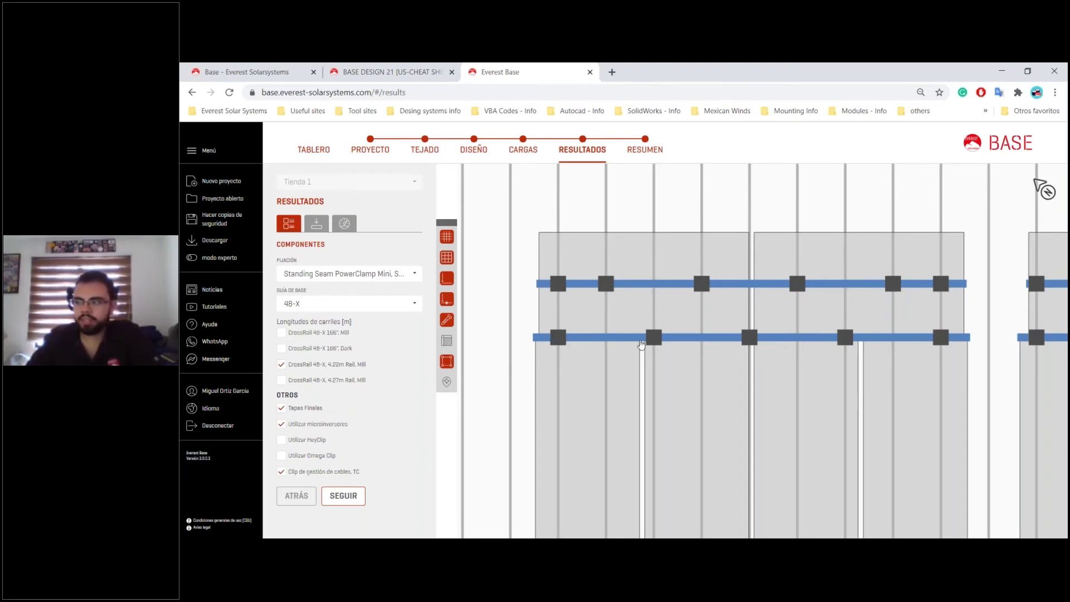
pyautogui.scroll(-1, 616, 357)
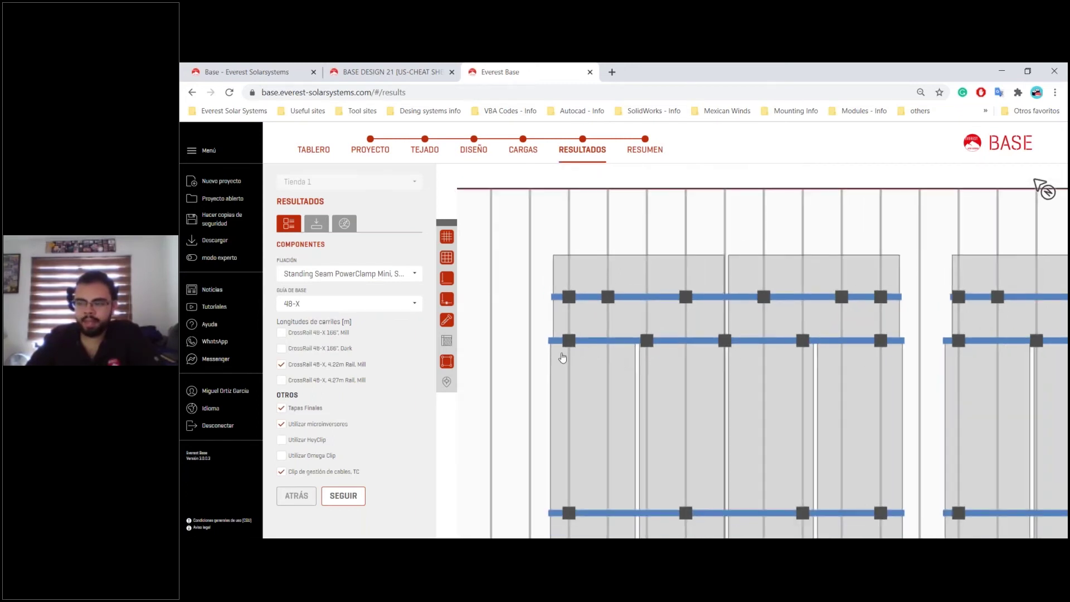
pyautogui.scroll(-2, 780, 362)
pyautogui.scroll(3, 780, 359)
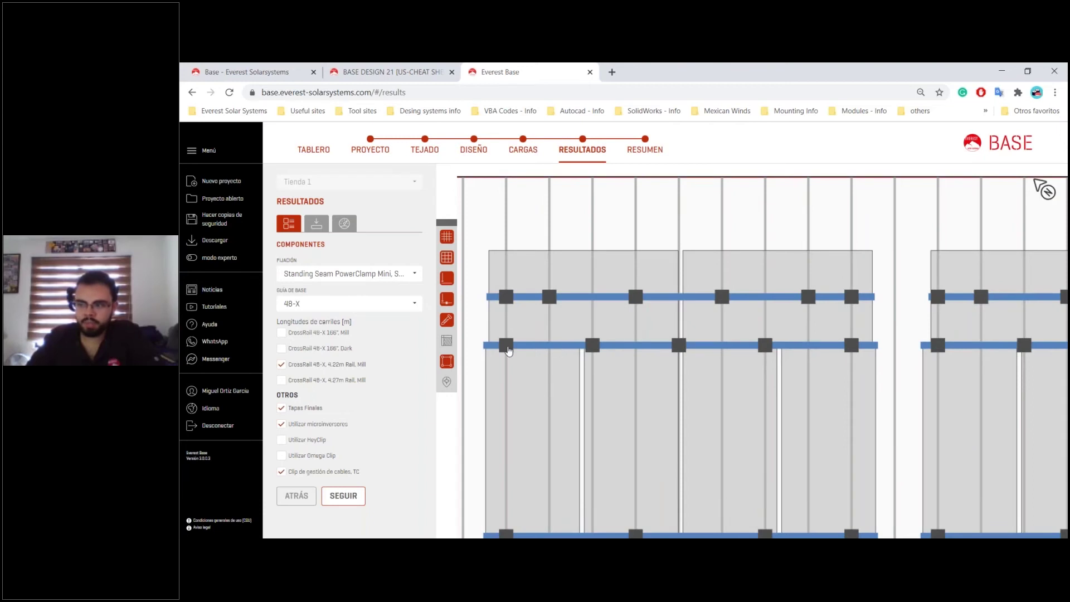
pyautogui.scroll(-2, 707, 382)
pyautogui.scroll(3, 836, 437)
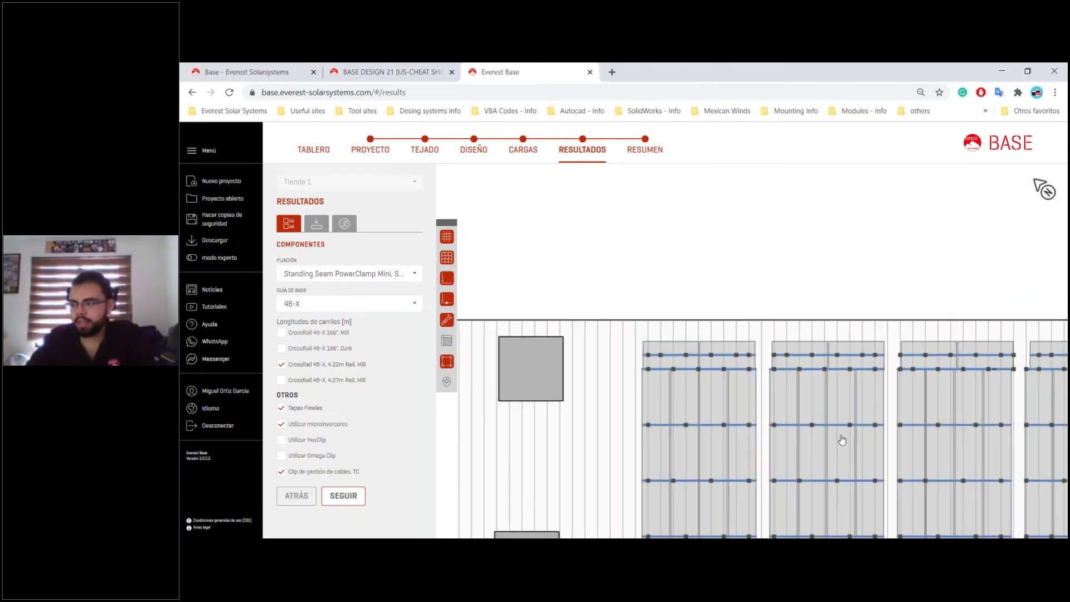
pyautogui.scroll(-3, 777, 408)
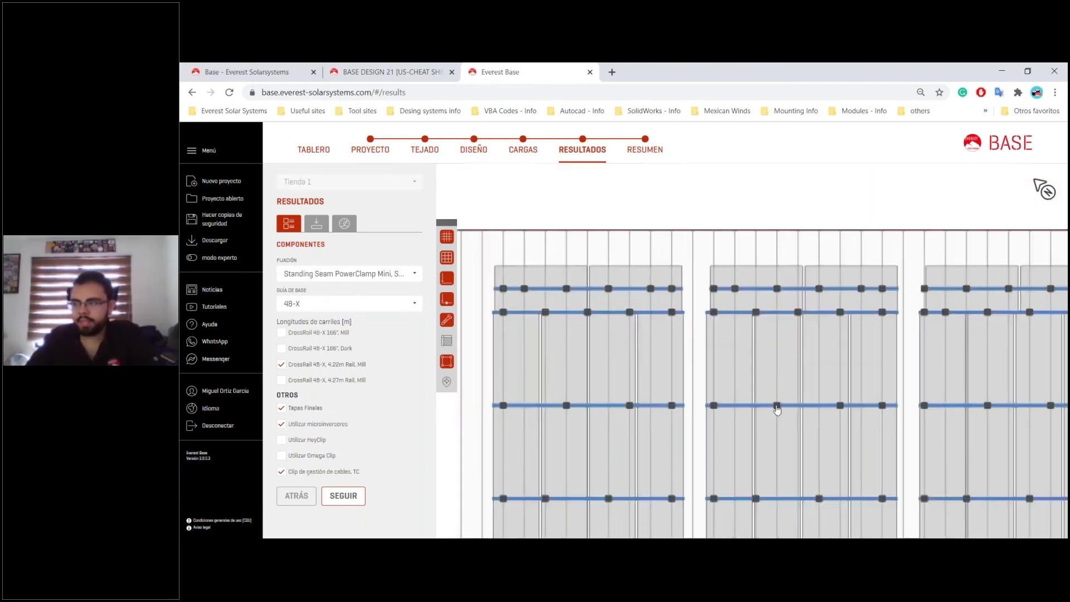
# - Display the roof's wind zones and inspect the module field against the edge, corner and interior areas
pyautogui.click(448, 344)
pyautogui.scroll(-2, 543, 333)
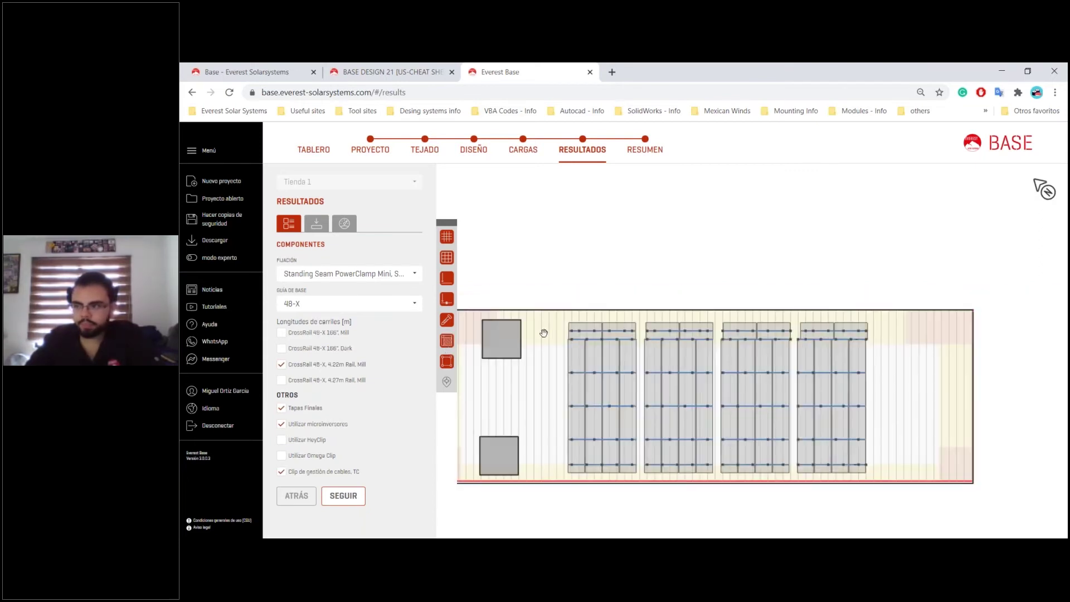
pyautogui.moveTo(901, 379); pyautogui.dragTo(945, 316)
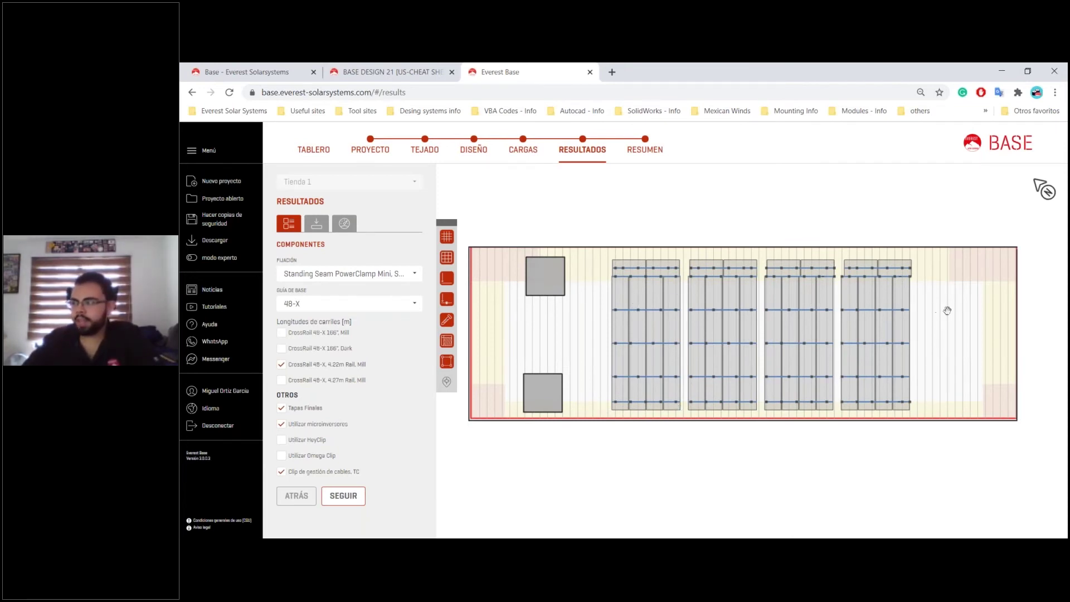
pyautogui.scroll(1, 952, 347)
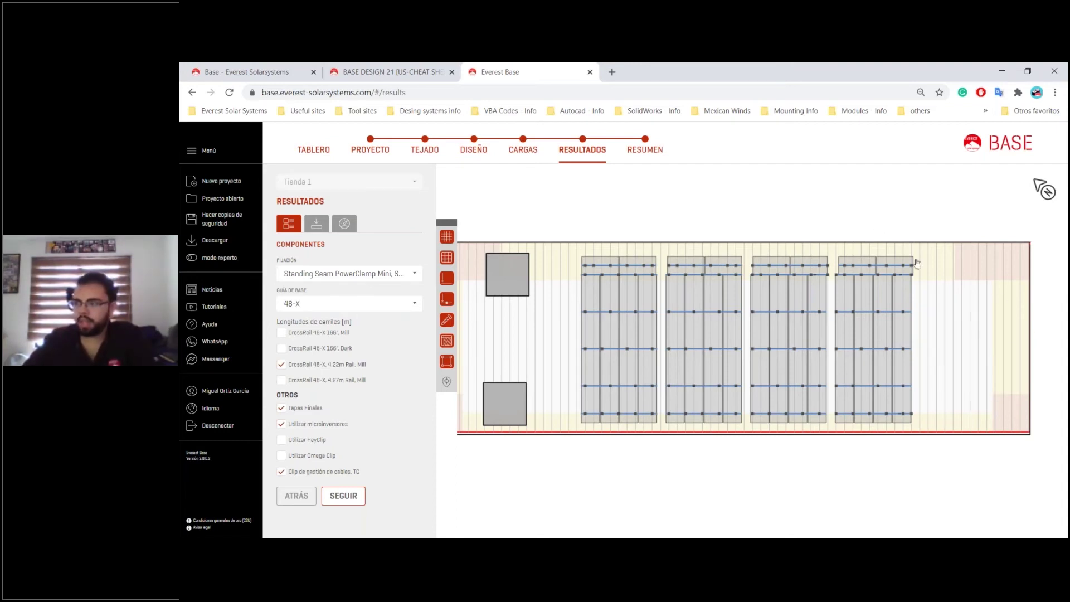
pyautogui.scroll(5, 575, 422)
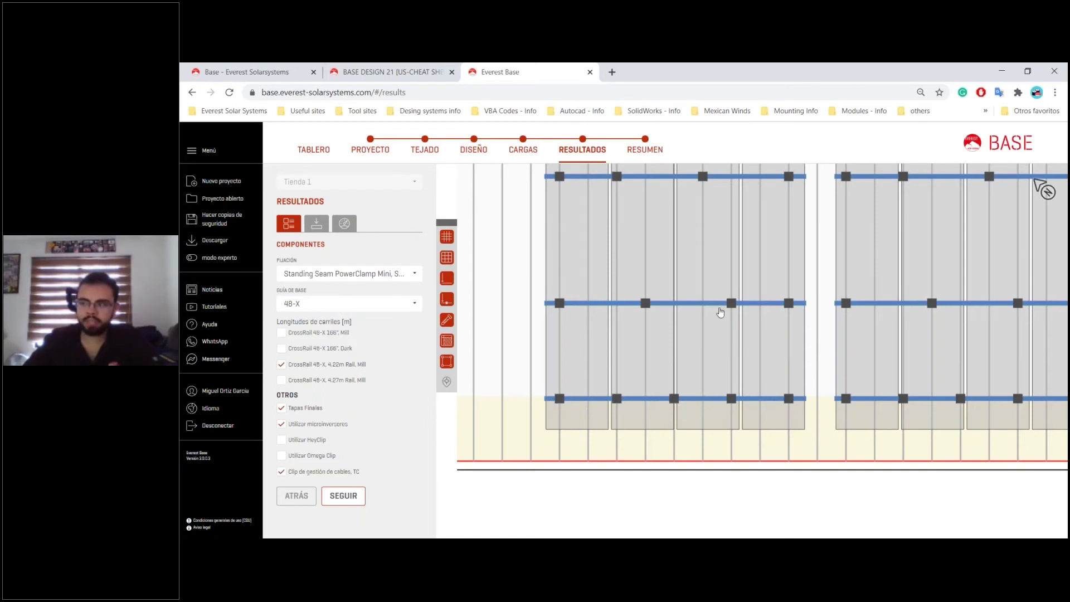
pyautogui.scroll(-2, 727, 306)
pyautogui.scroll(-1, 668, 251)
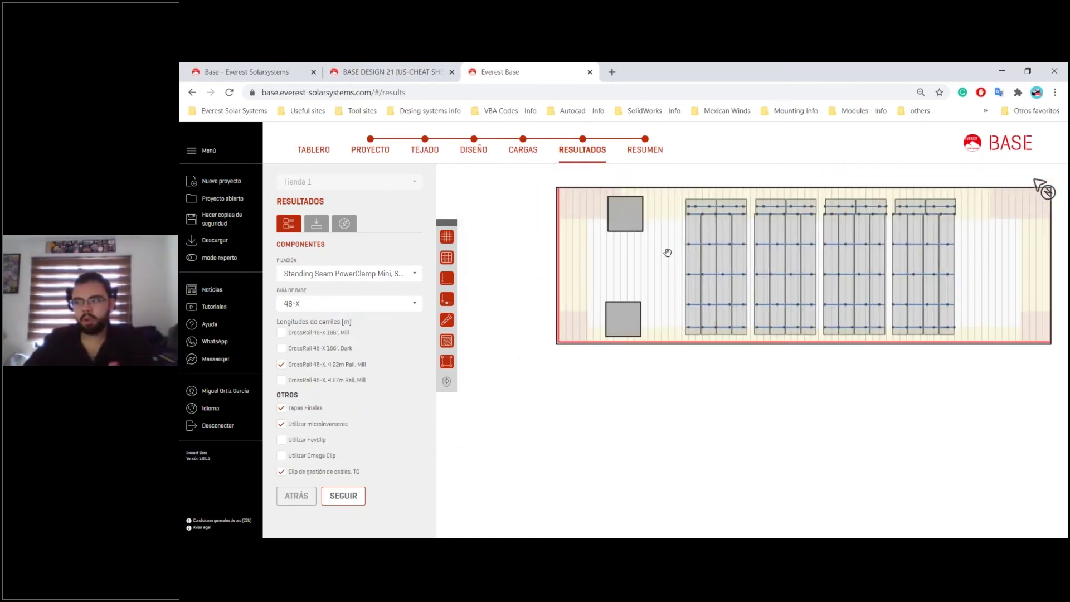
# - Examine the clamp spacing on the module blocks nearest the obstacles, comparing rails in the edge zone with interior rails
pyautogui.scroll(1, 724, 223)
pyautogui.scroll(1, 745, 201)
pyautogui.scroll(5, 621, 244)
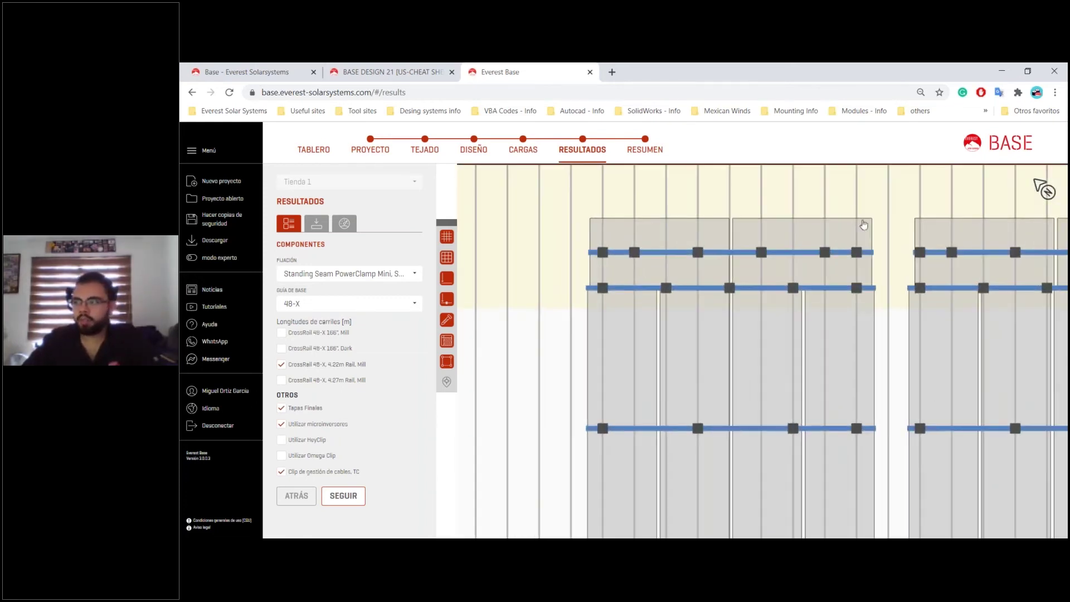
pyautogui.scroll(-4, 779, 254)
pyautogui.scroll(1, 576, 317)
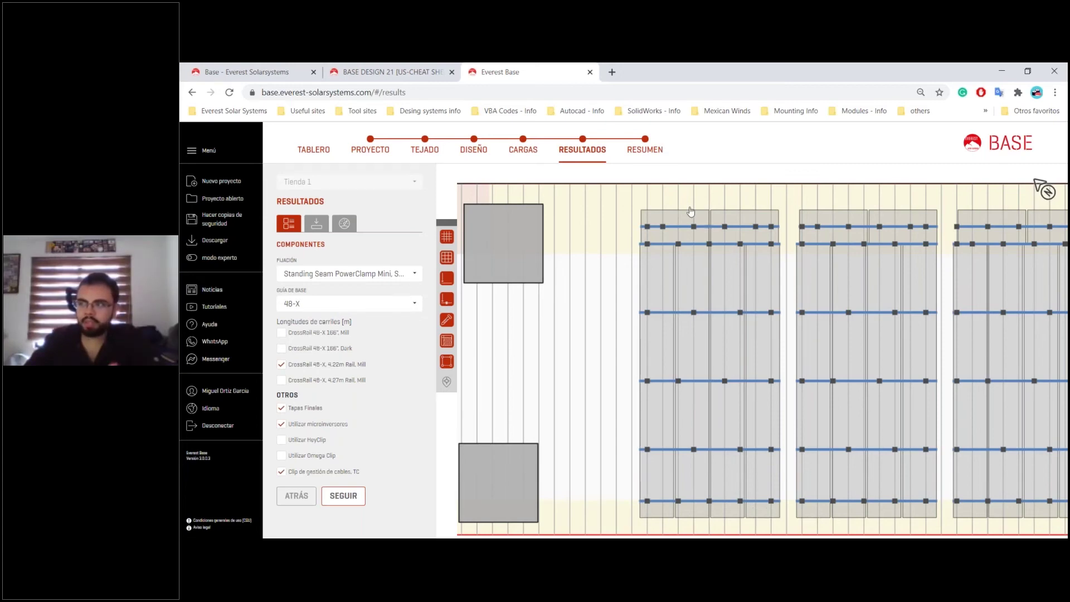
pyautogui.scroll(-2, 675, 263)
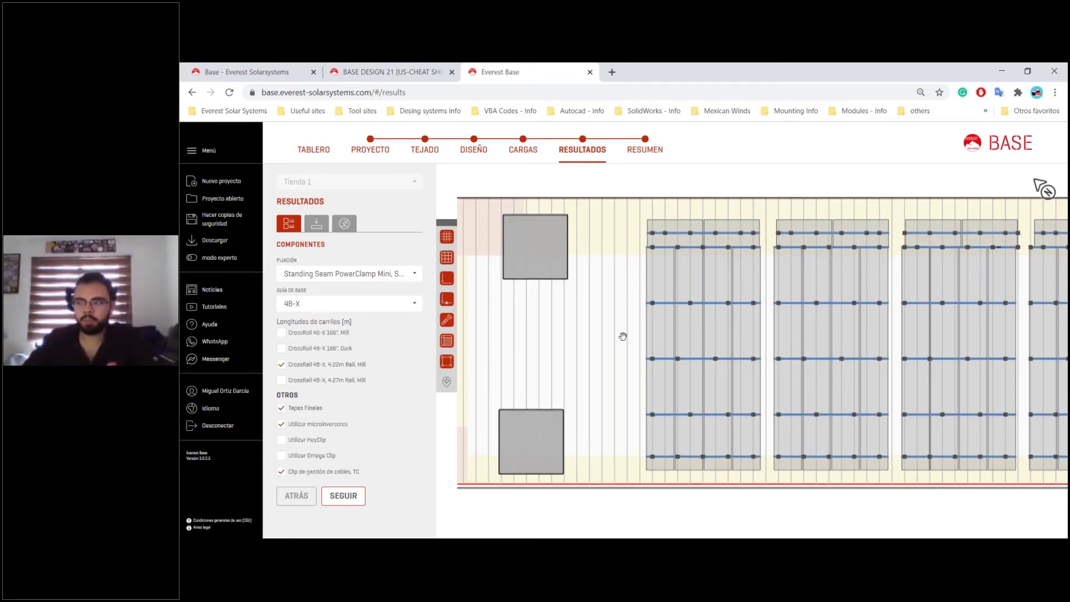
pyautogui.scroll(-5, 626, 336)
pyautogui.scroll(4, 613, 363)
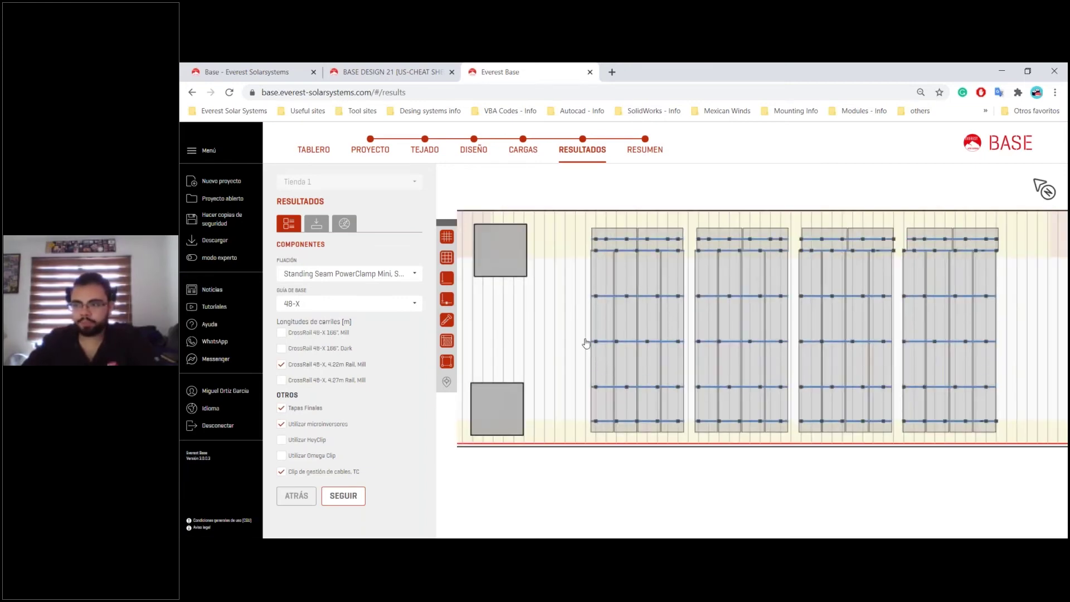
pyautogui.scroll(1, 627, 217)
pyautogui.scroll(1, 552, 306)
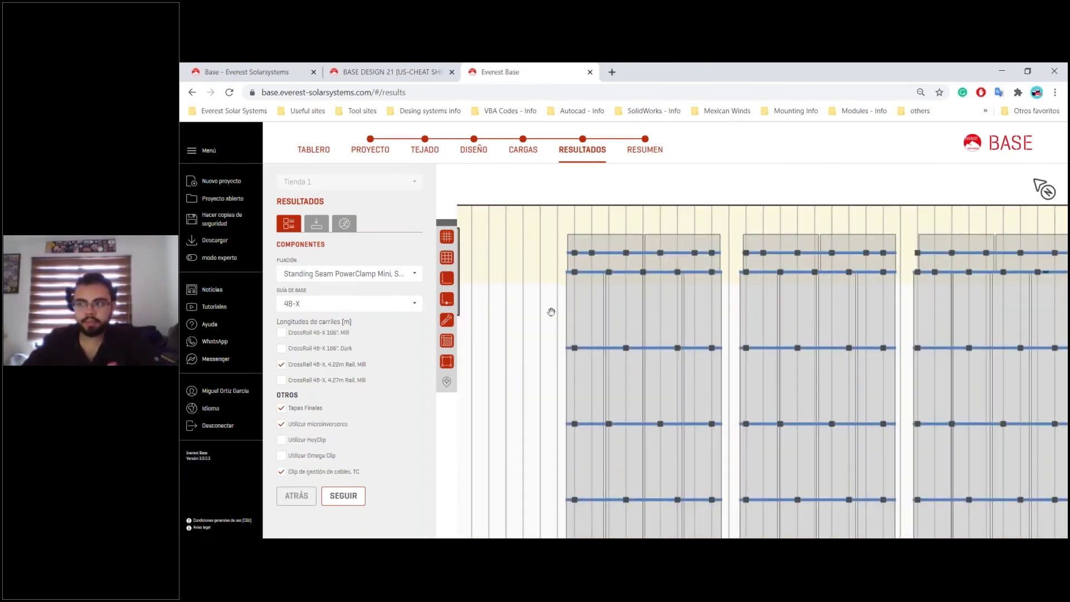
pyautogui.scroll(1, 546, 348)
pyautogui.moveTo(533, 367); pyautogui.dragTo(558, 321)
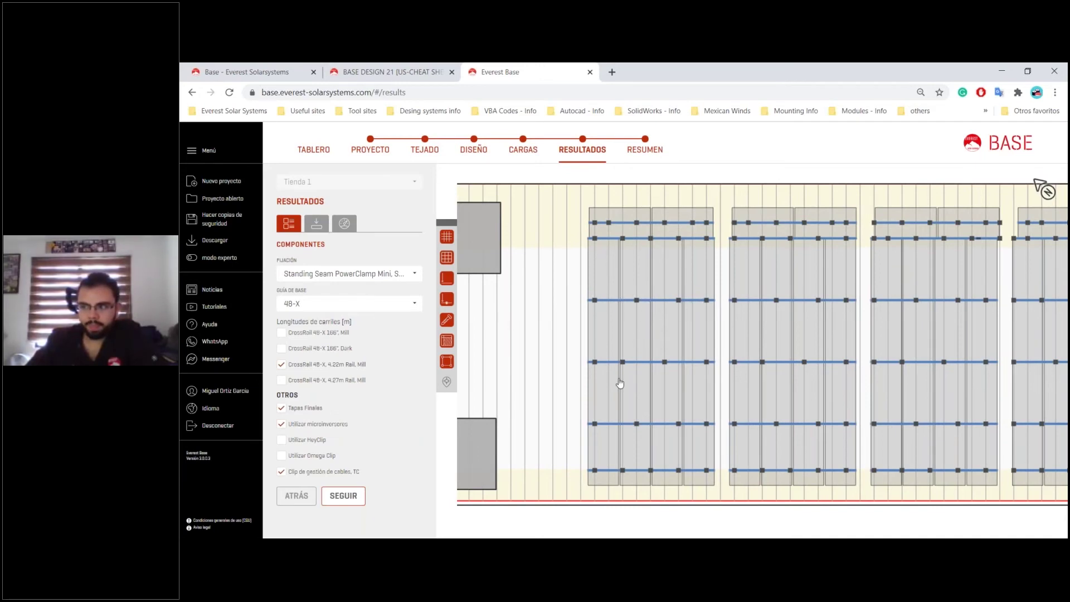
pyautogui.scroll(2, 616, 379)
pyautogui.scroll(-2, 697, 349)
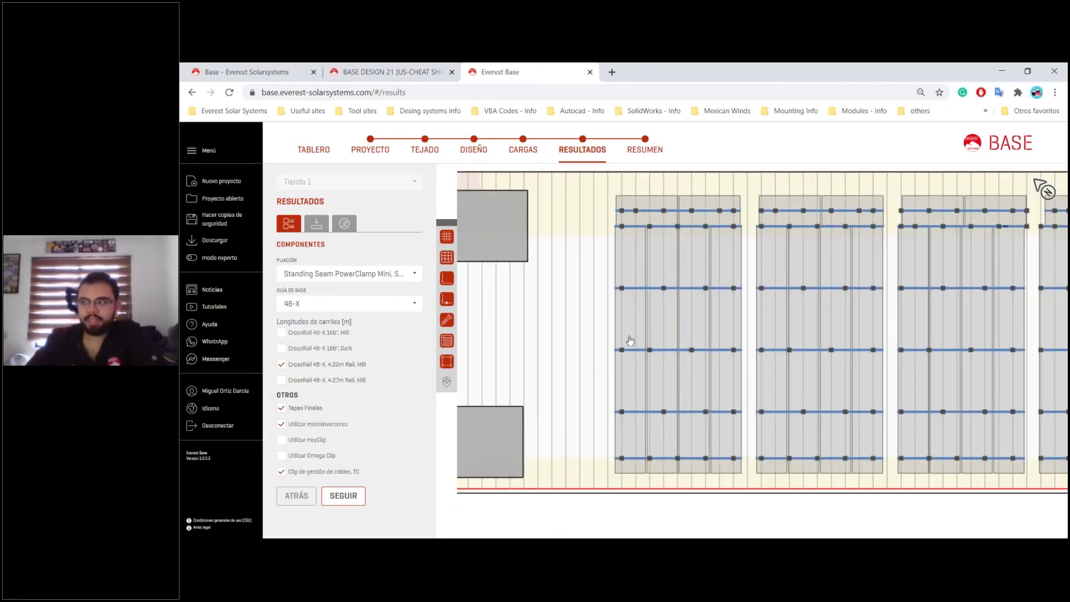
# - Compare the attachment density on the first and last module blocks with the edge and corner wind zones nearby
pyautogui.moveTo(586, 315); pyautogui.dragTo(534, 331)
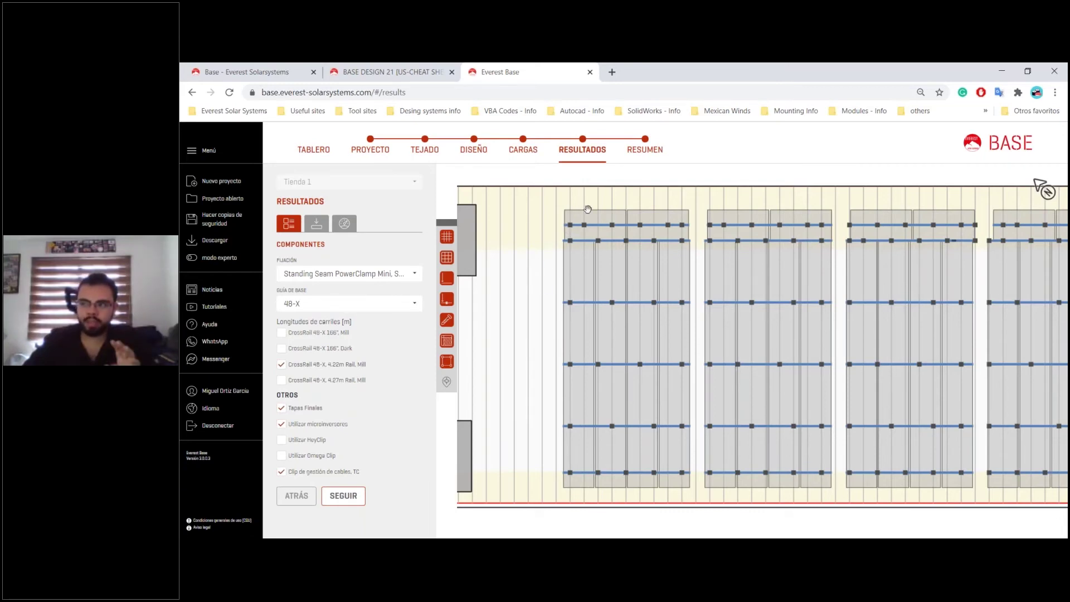
pyautogui.scroll(3, 585, 211)
pyautogui.scroll(2, 558, 226)
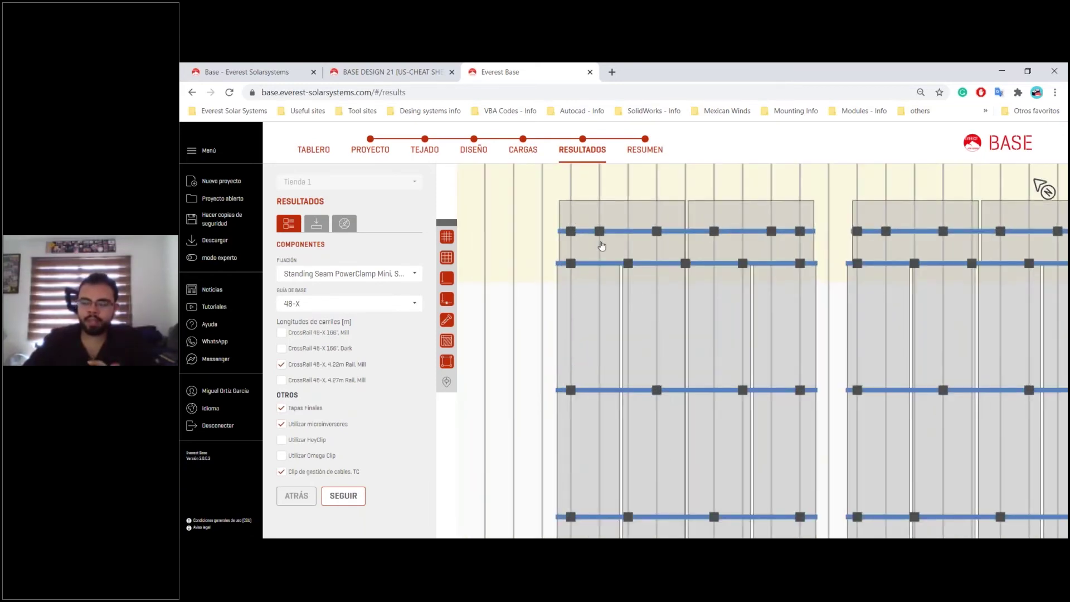
pyautogui.scroll(2, 625, 216)
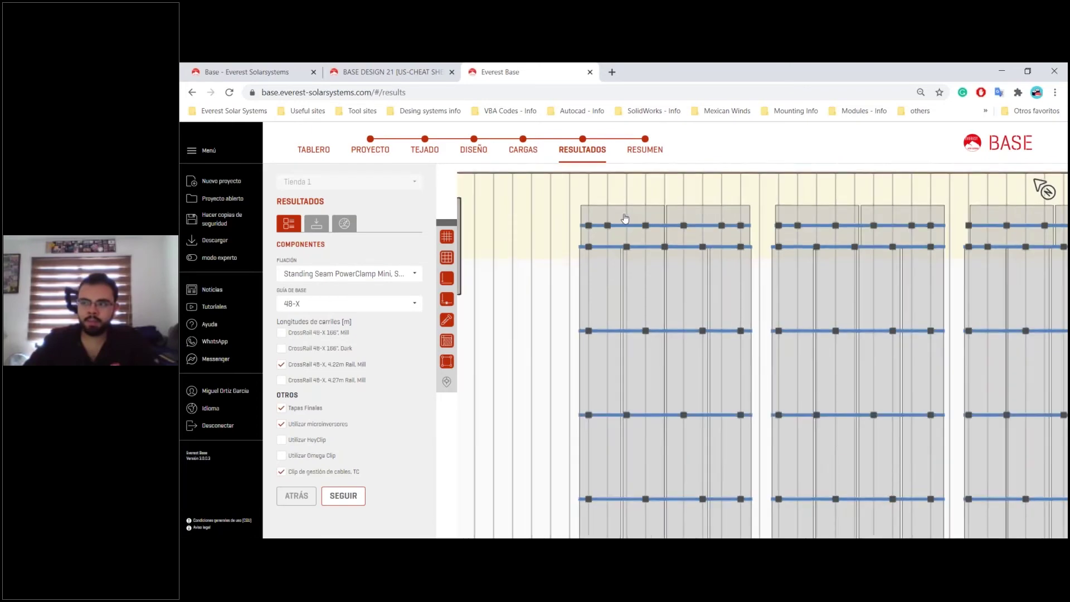
pyautogui.scroll(-5, 597, 333)
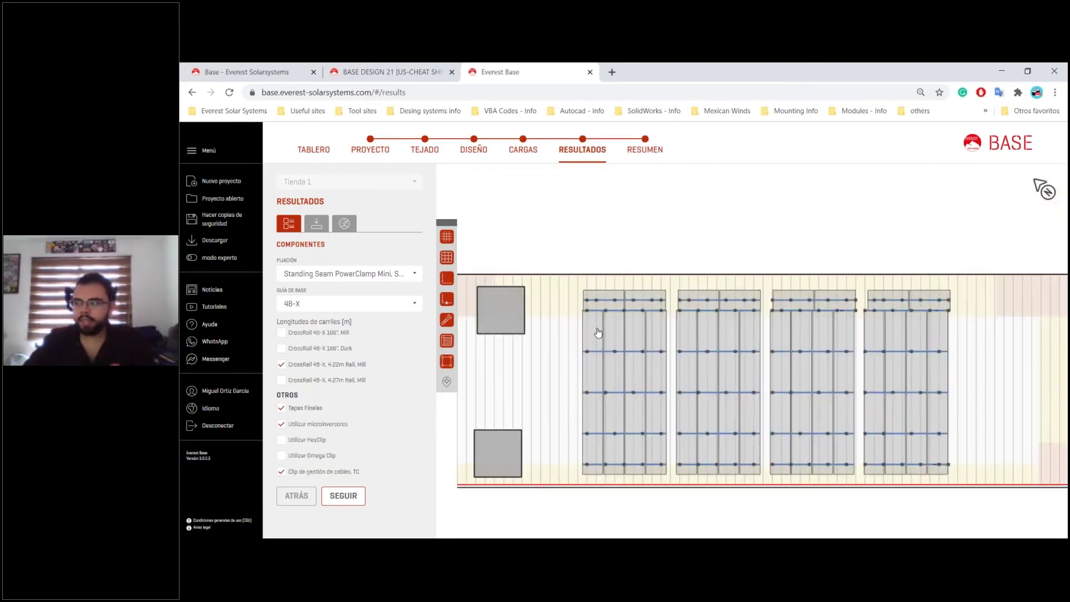
pyautogui.scroll(2, 924, 317)
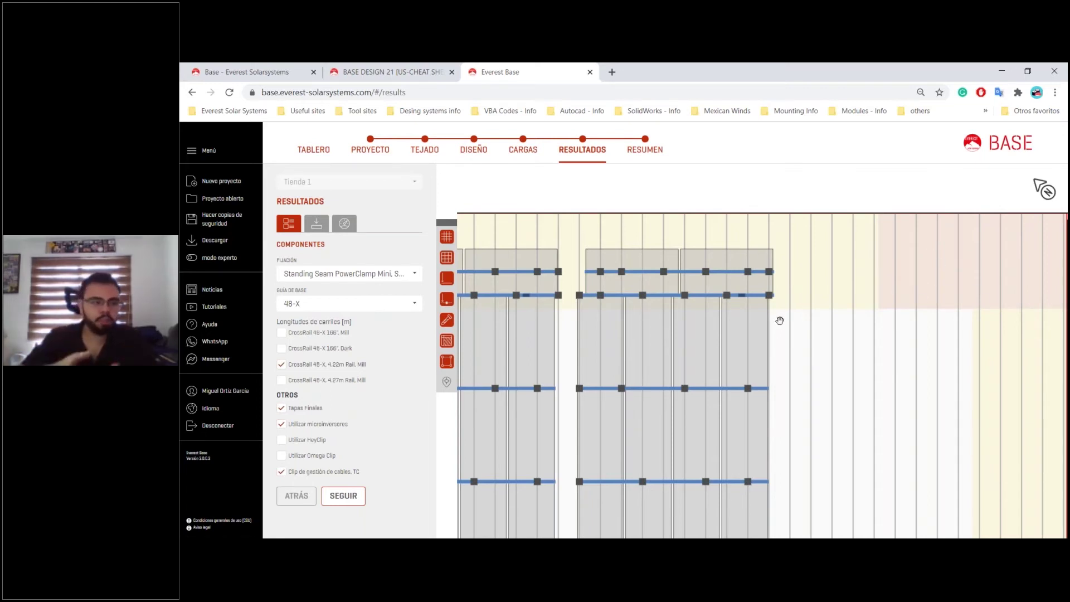
pyautogui.scroll(-3, 779, 321)
pyautogui.scroll(1, 798, 323)
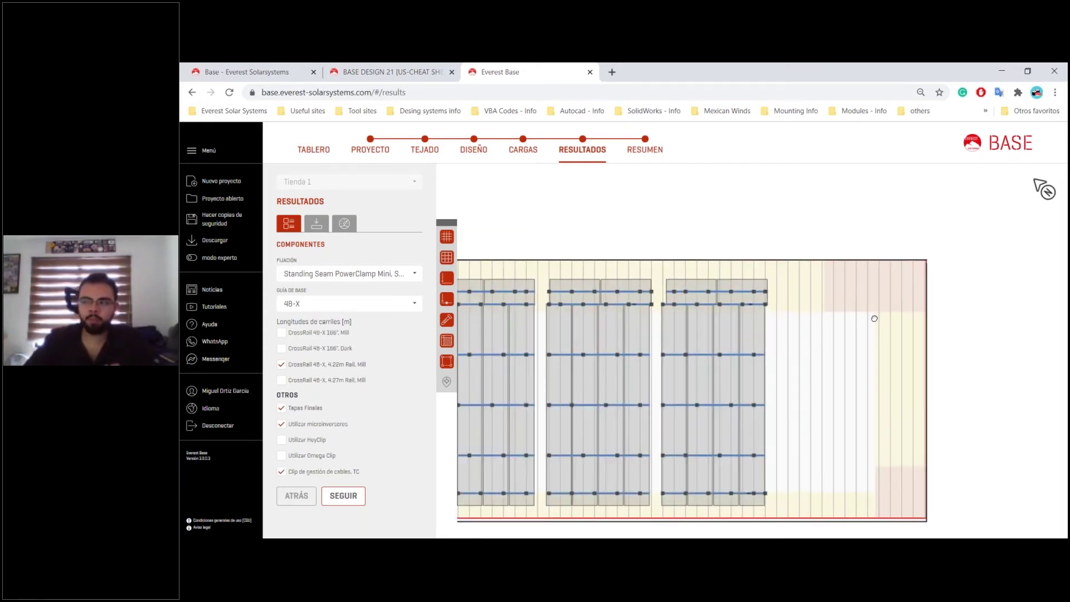
# - Examine the staggered clamp positions on the first module block's interior rails and compare them with the neighbouring blocks
pyautogui.scroll(1, 873, 318)
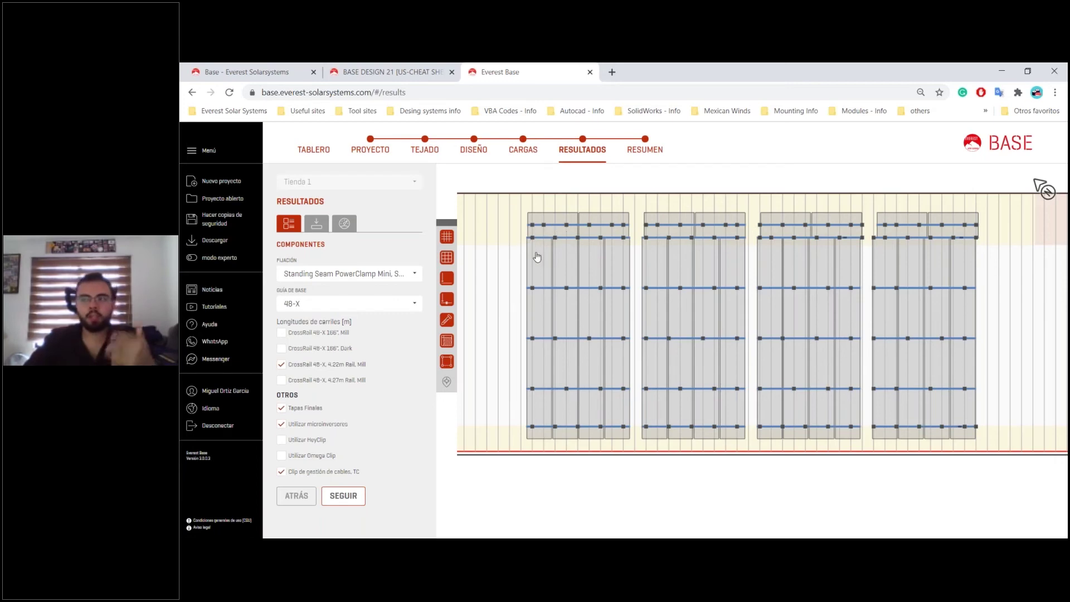
pyautogui.scroll(5, 540, 244)
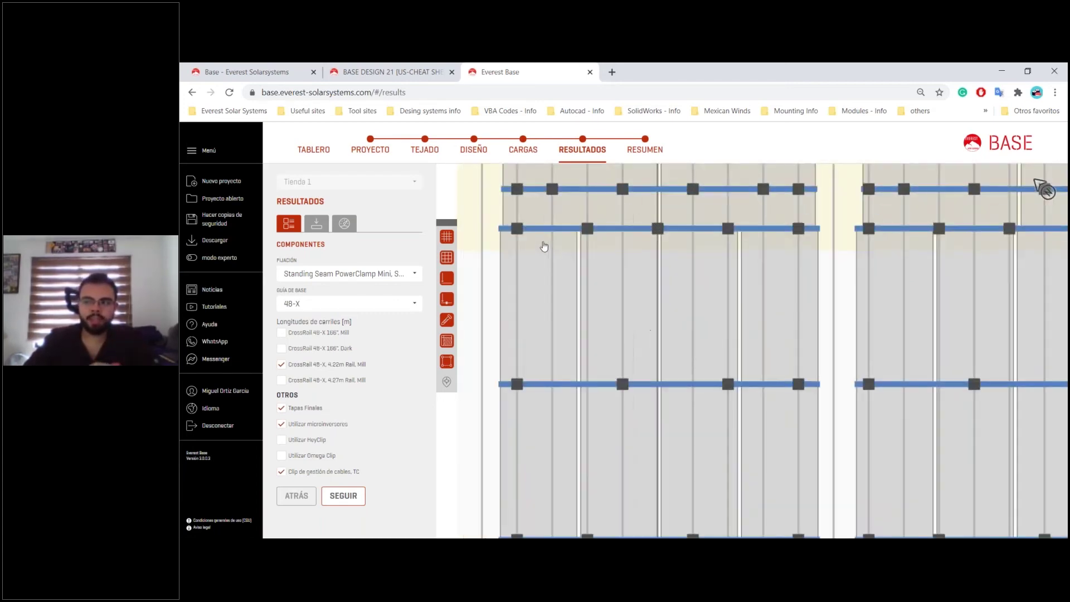
pyautogui.scroll(-5, 544, 245)
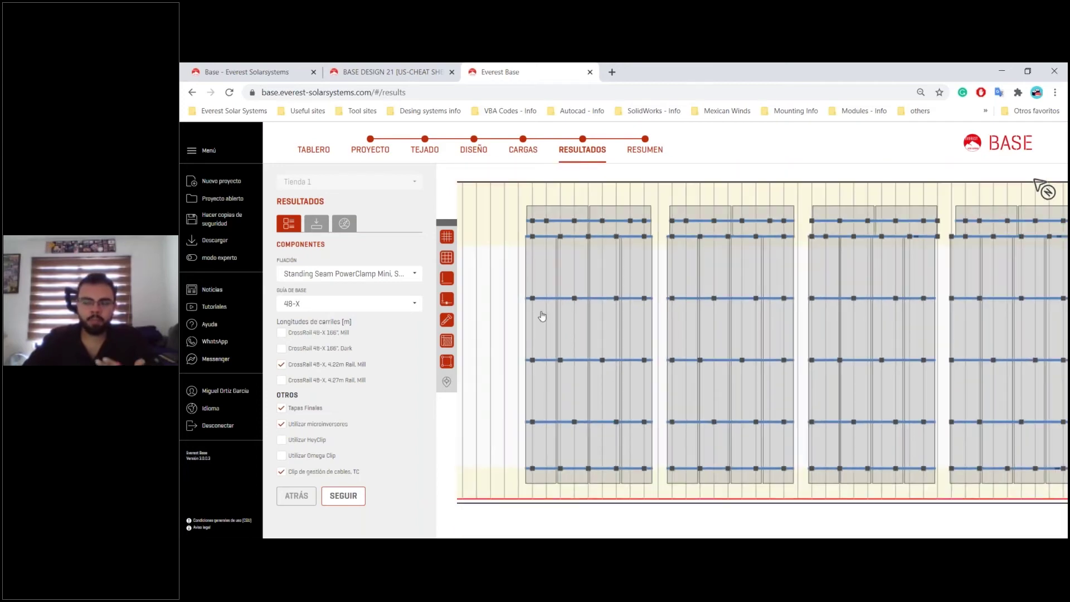
pyautogui.scroll(2, 541, 315)
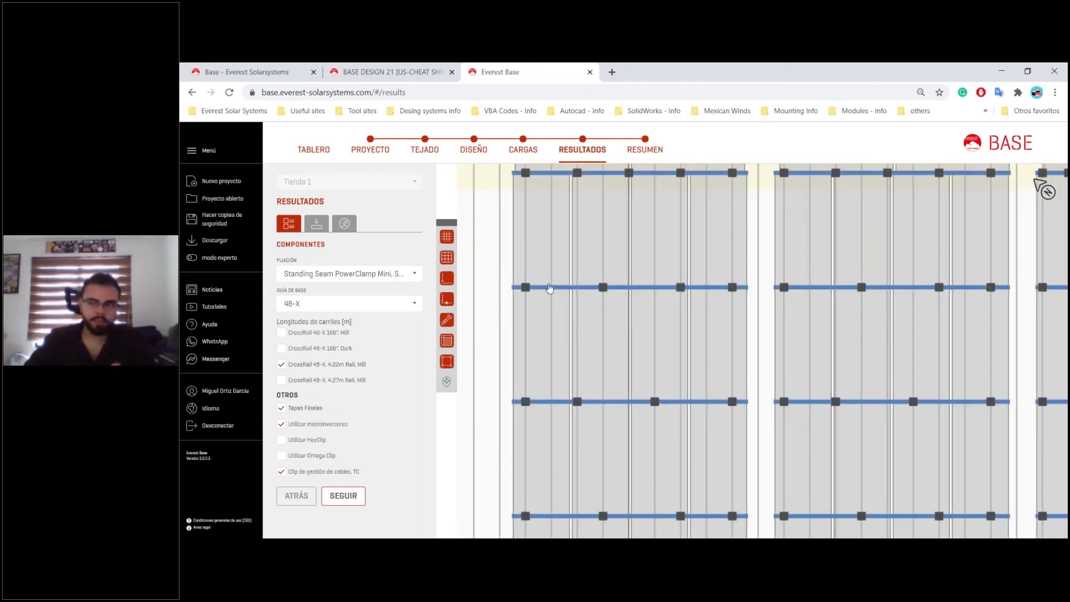
pyautogui.scroll(2, 549, 289)
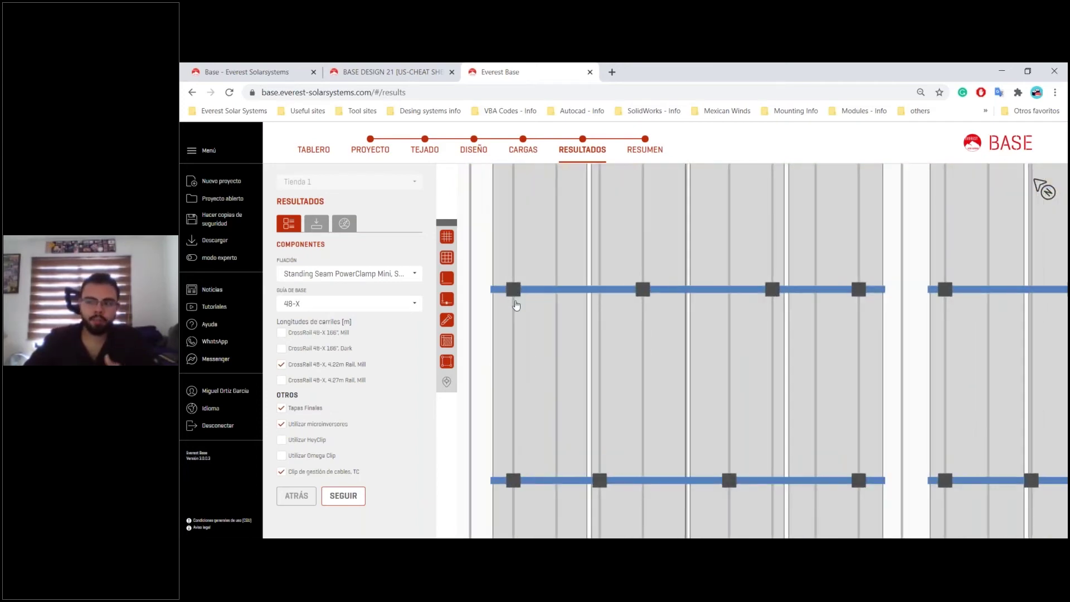
pyautogui.scroll(-5, 516, 304)
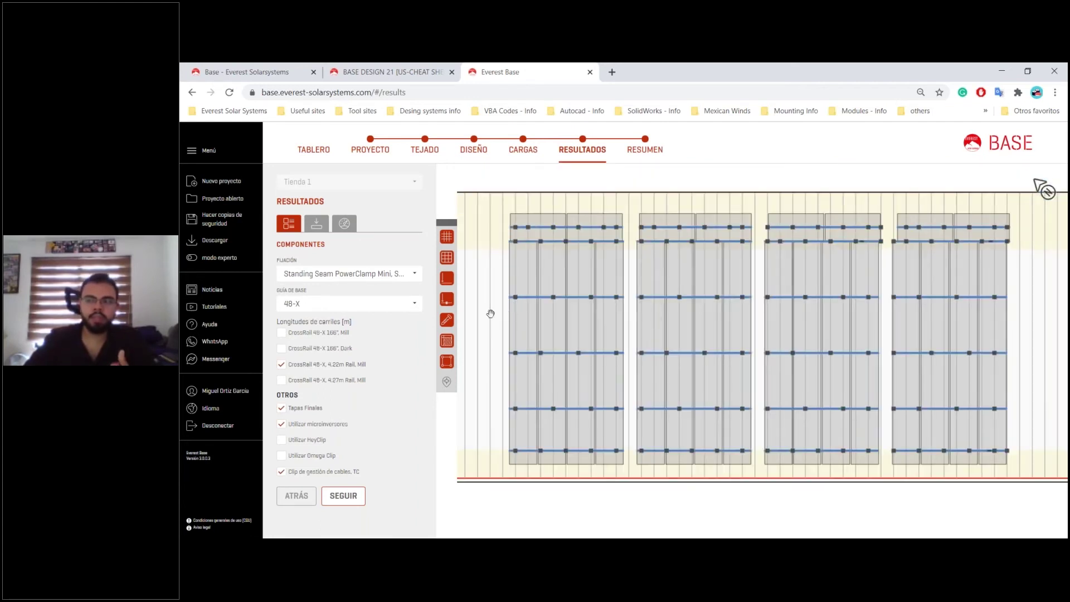
pyautogui.moveTo(489, 314); pyautogui.dragTo(525, 308)
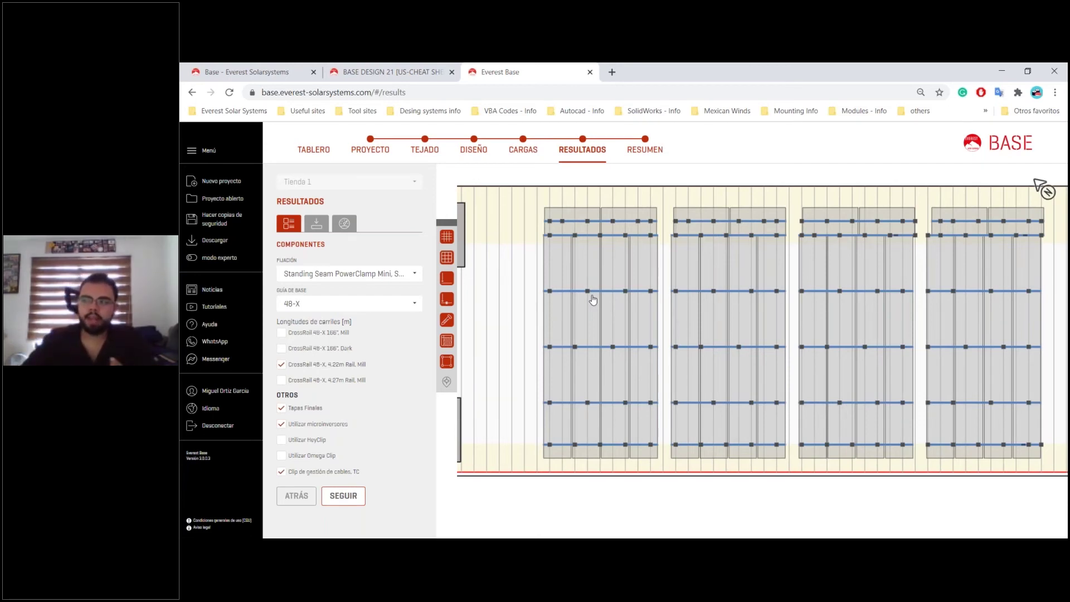
pyautogui.scroll(-3, 523, 314)
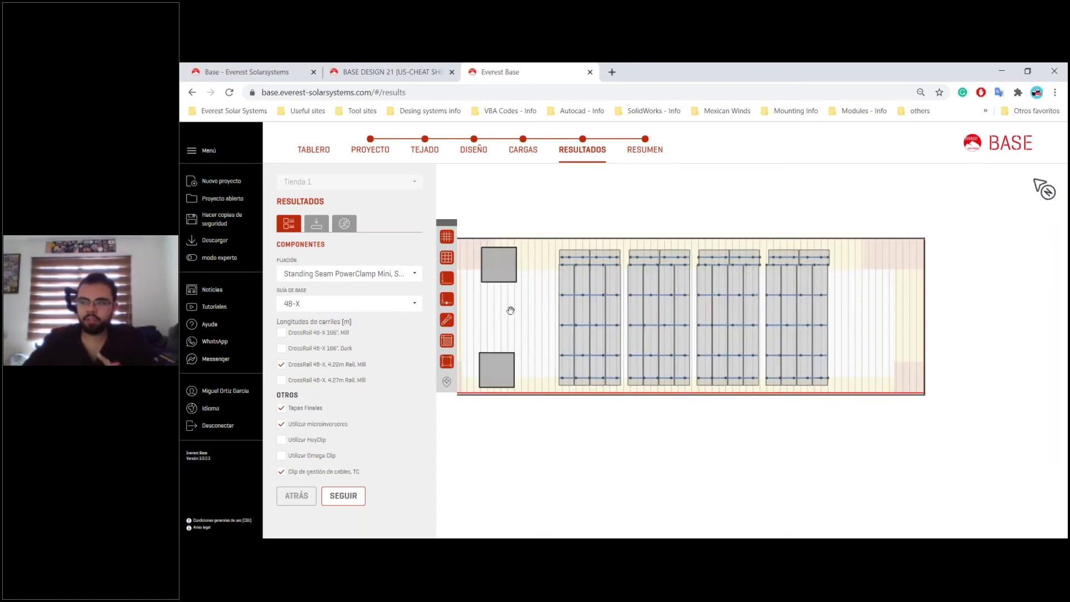
pyautogui.moveTo(511, 311); pyautogui.dragTo(534, 302)
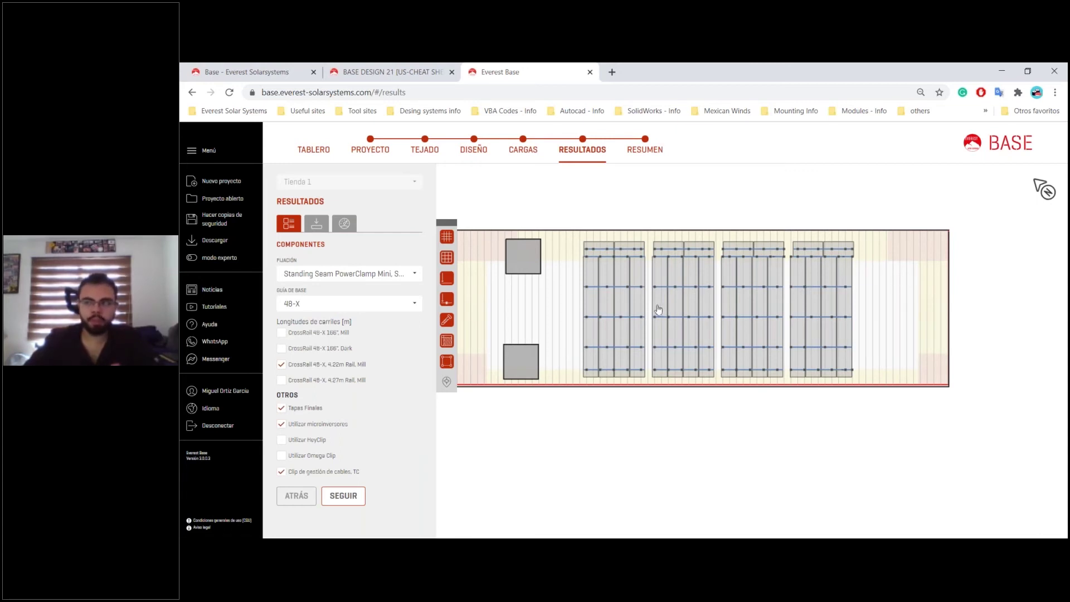
pyautogui.scroll(1, 633, 291)
pyautogui.scroll(1, 632, 292)
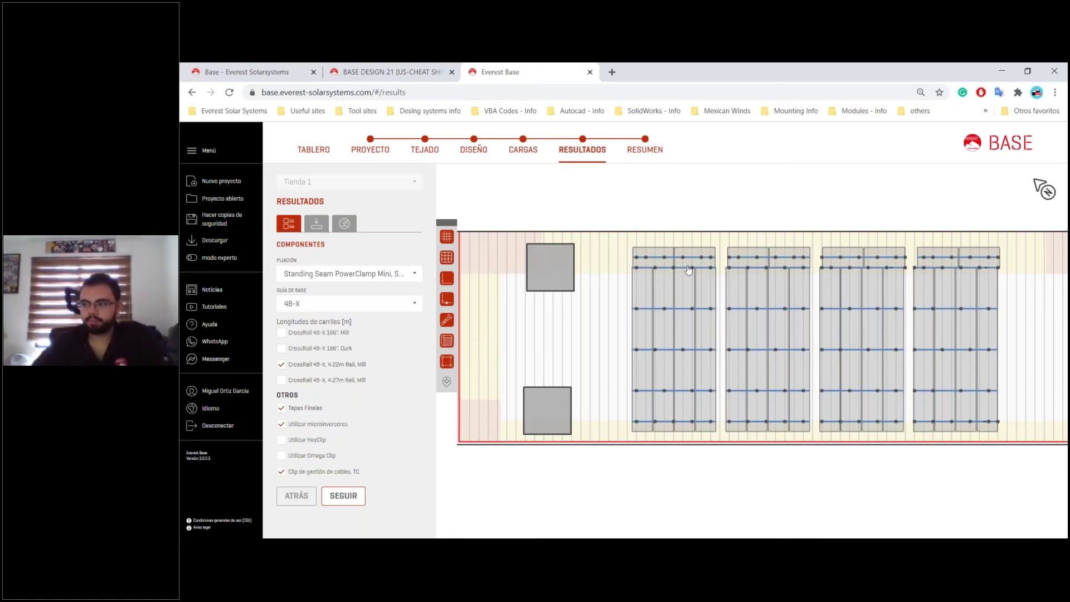
pyautogui.scroll(1, 689, 269)
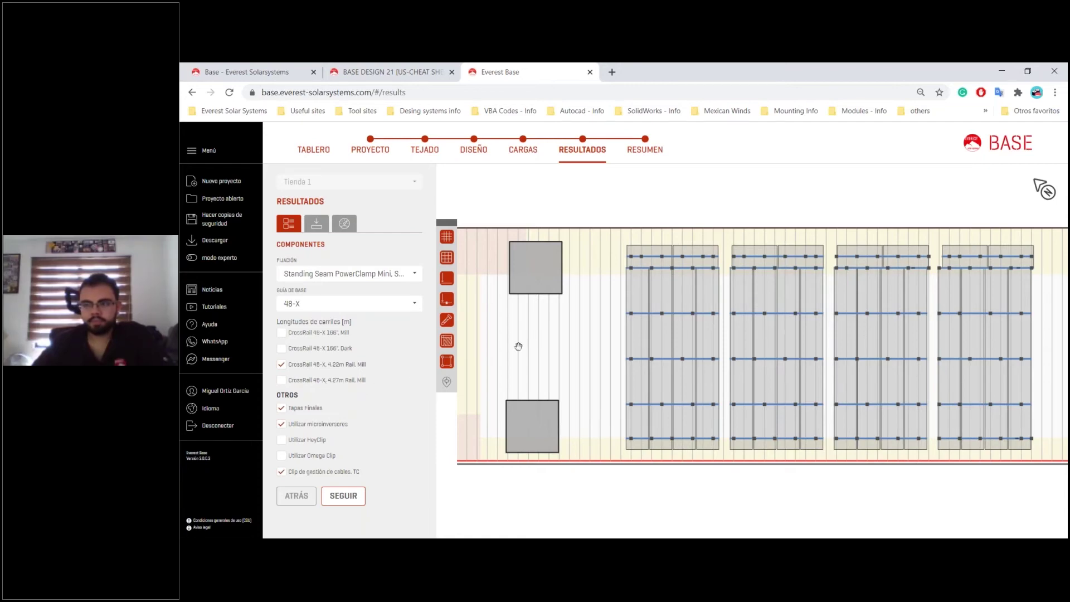
pyautogui.scroll(-2, 621, 338)
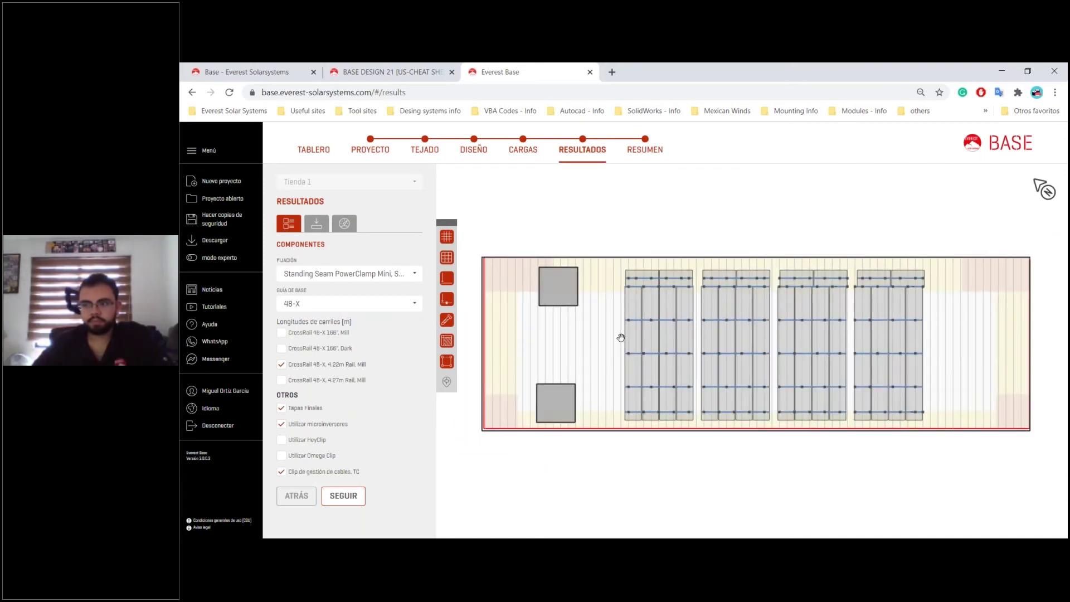
pyautogui.scroll(1, 620, 337)
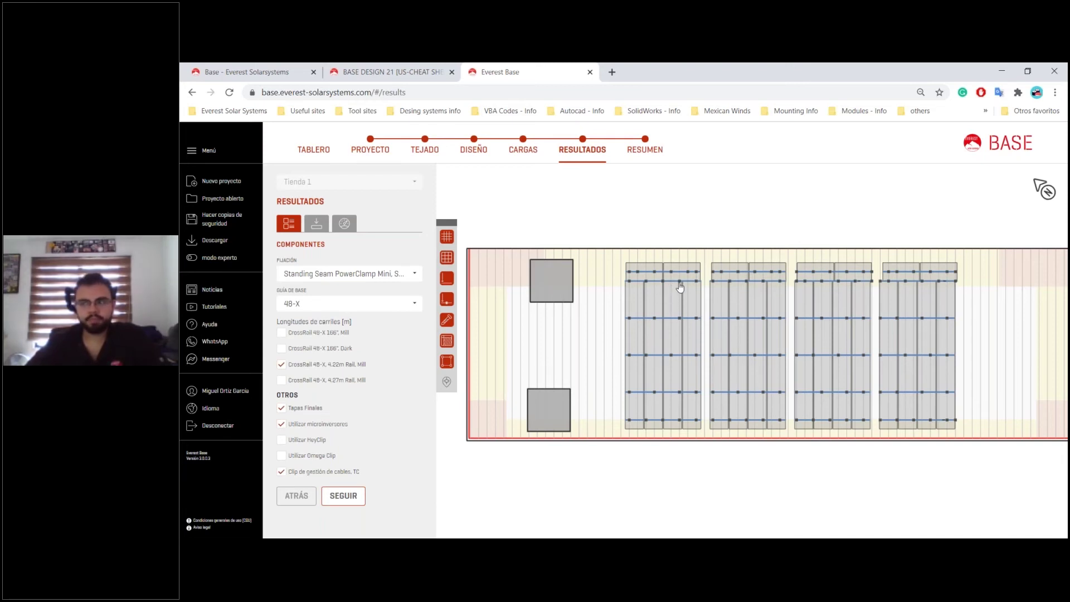
pyautogui.scroll(1, 680, 287)
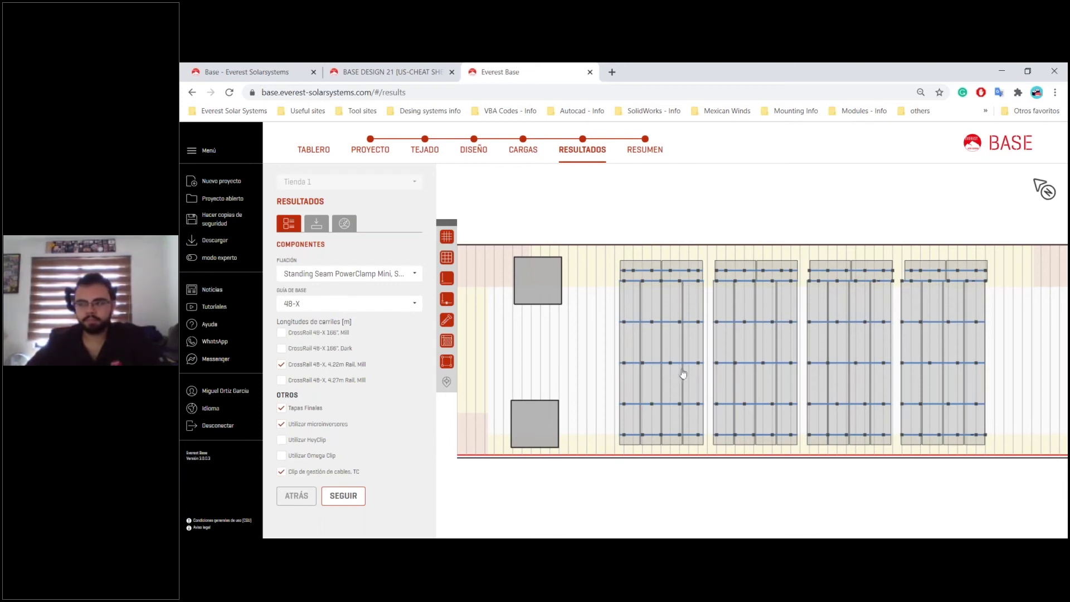
pyautogui.scroll(2, 692, 352)
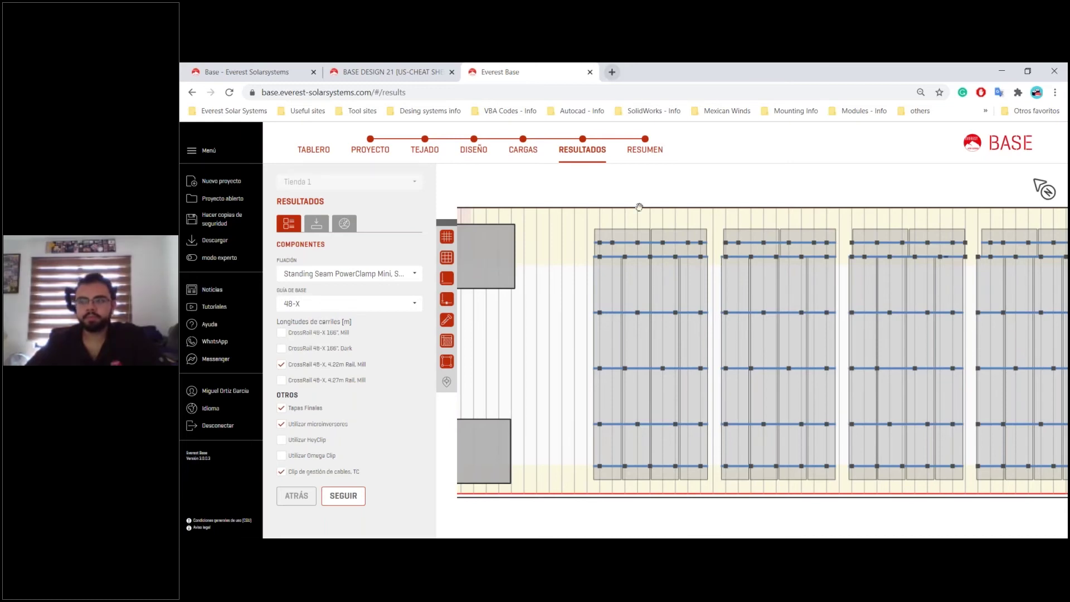
pyautogui.scroll(-3, 687, 270)
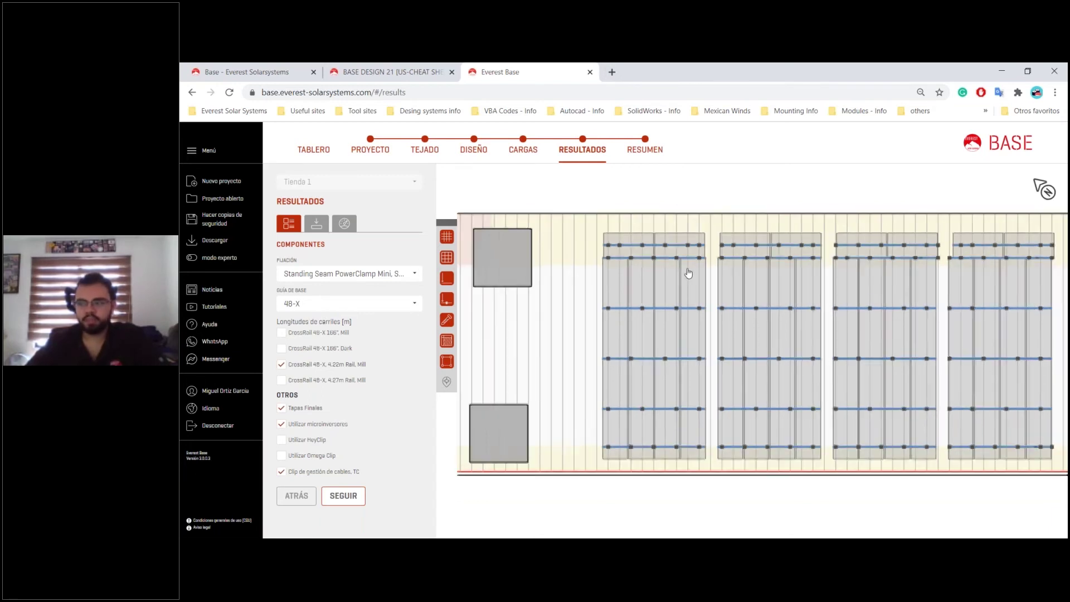
pyautogui.scroll(3, 775, 290)
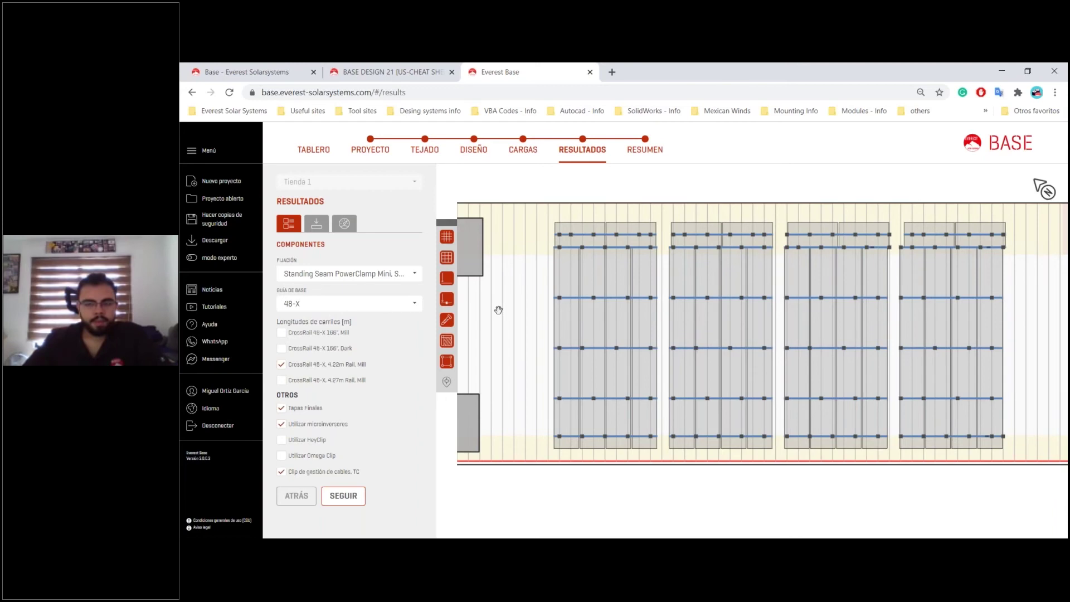
pyautogui.scroll(-1, 498, 310)
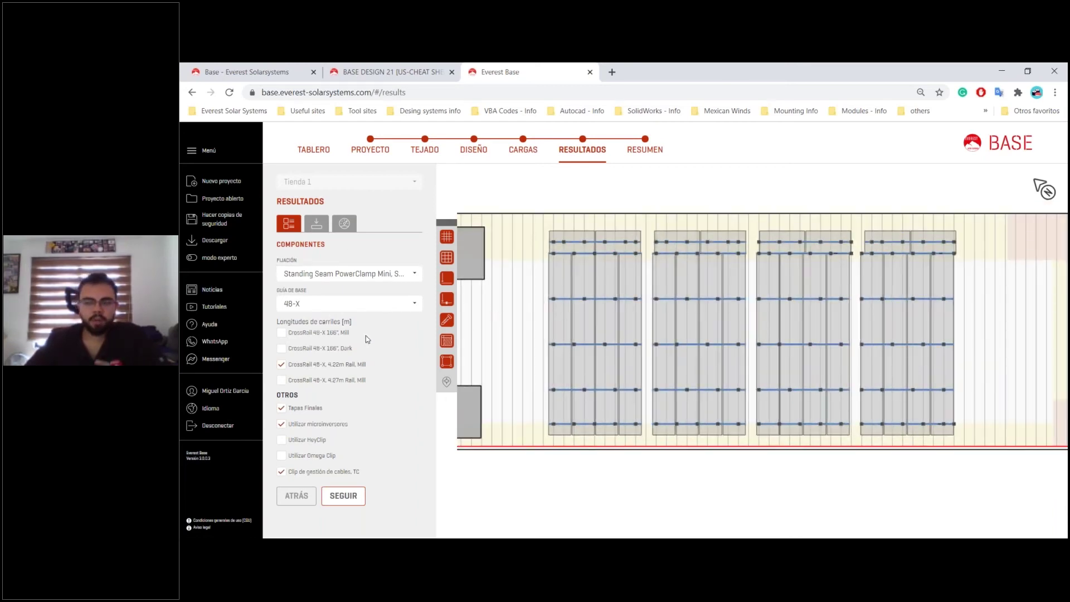
pyautogui.scroll(-3, 840, 291)
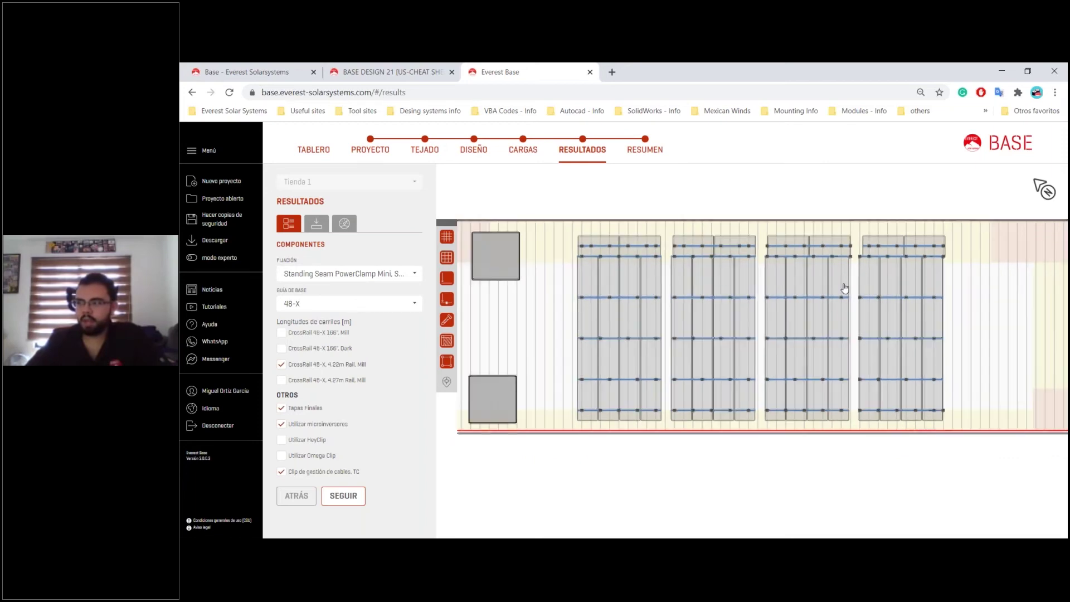
pyautogui.scroll(2, 613, 291)
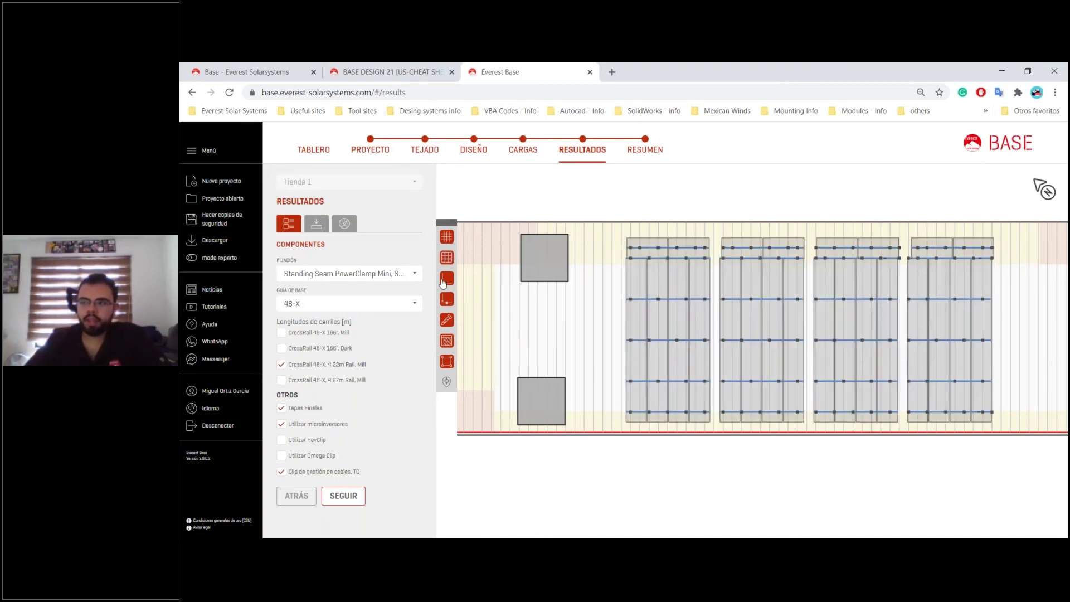
# - Switch individual layout display layers off and back on, including the roof outline with its obstacles
pyautogui.click(446, 301)
pyautogui.click(448, 303)
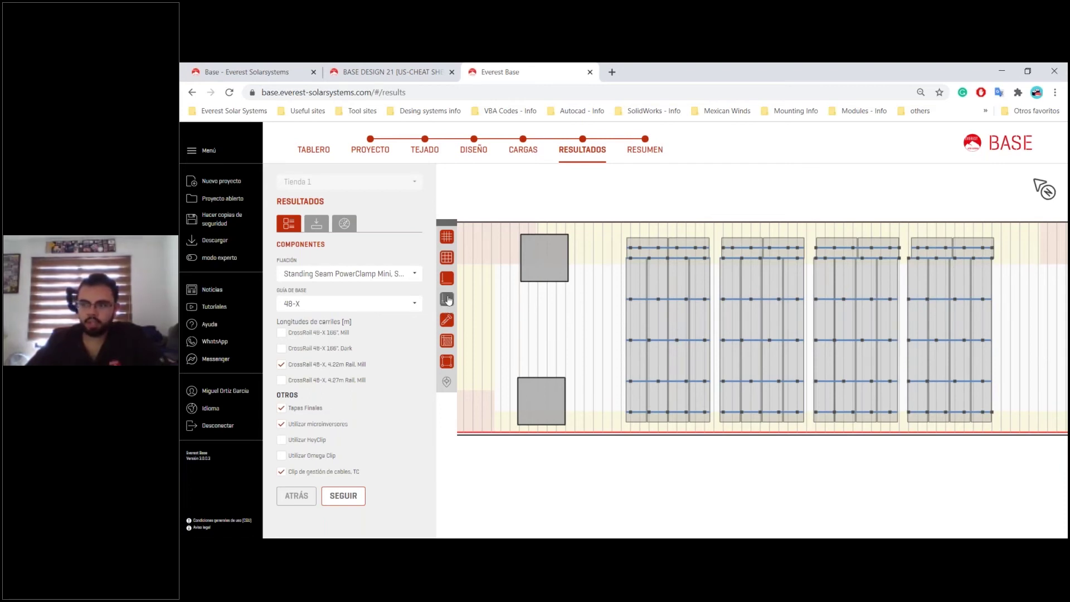
pyautogui.click(447, 327)
pyautogui.click(453, 323)
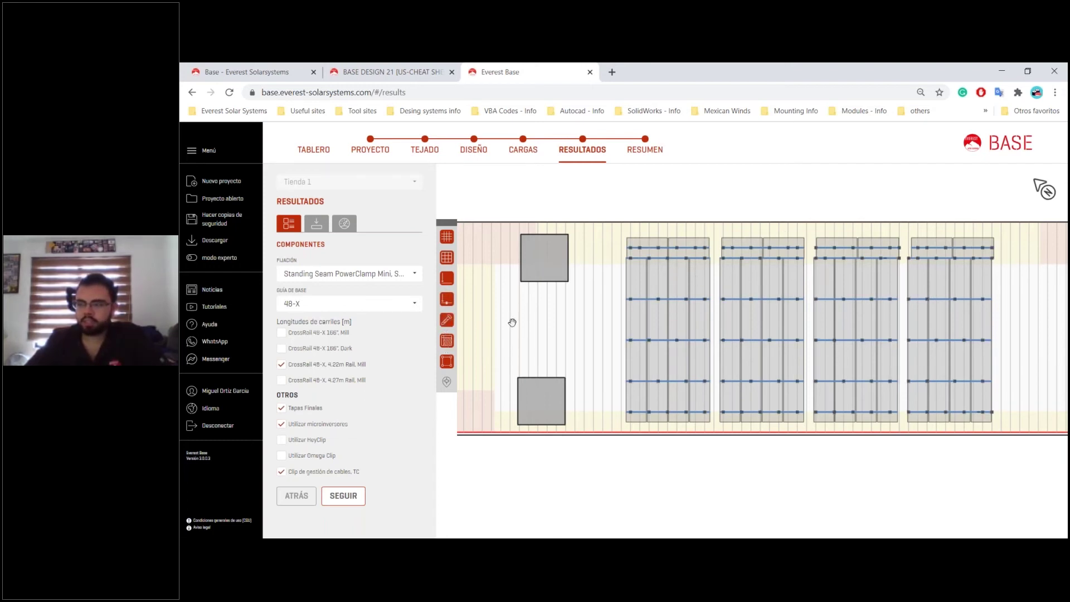
pyautogui.click(447, 363)
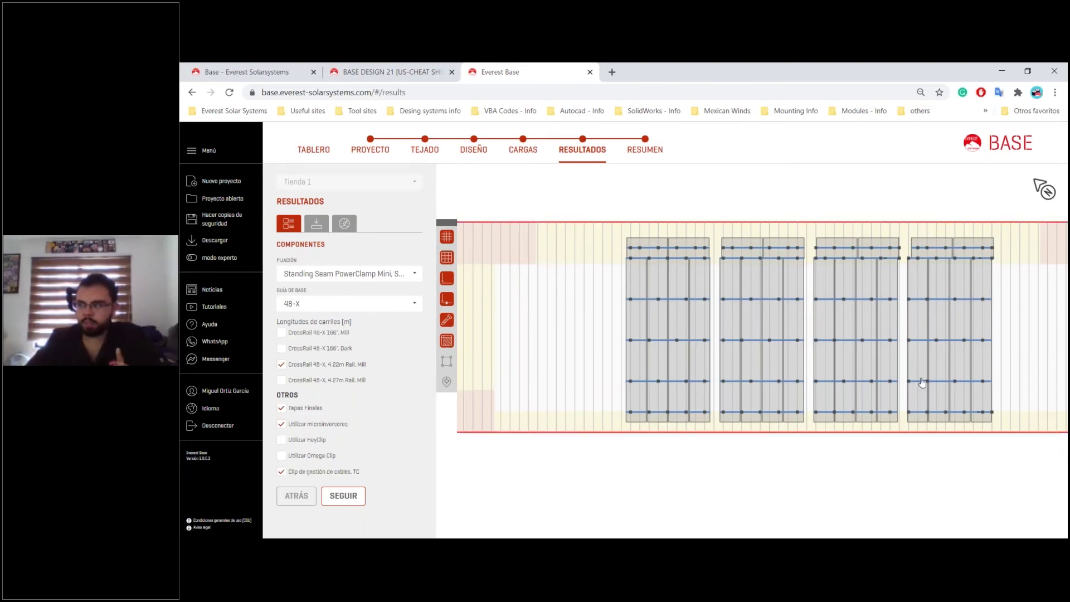
pyautogui.click(446, 363)
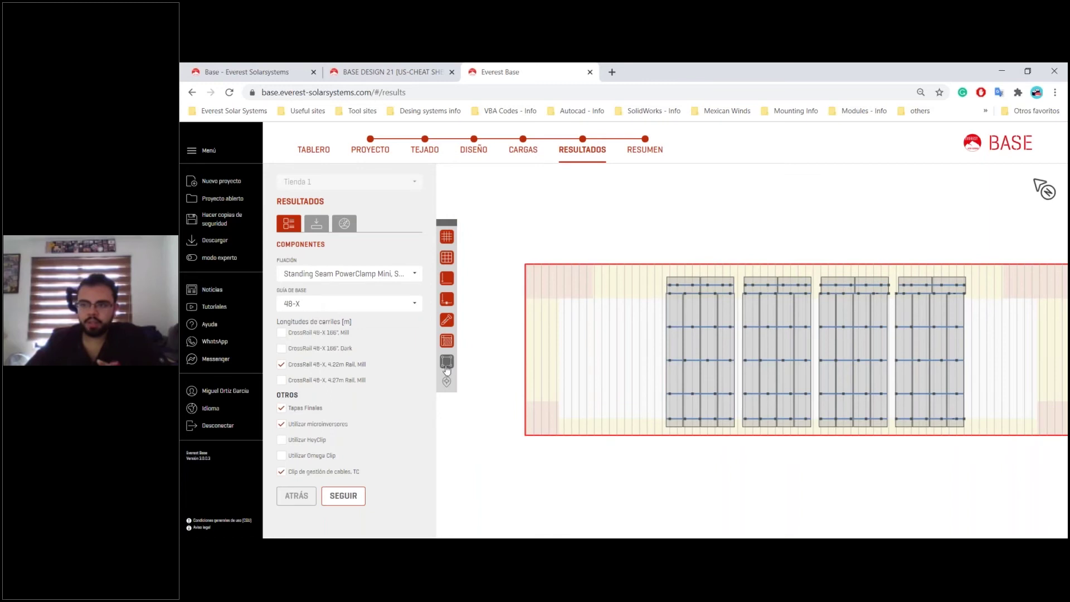
# - Open the module load results and view the details of an interior module and an upper-row edge module in the first block
pyautogui.moveTo(704, 238); pyautogui.dragTo(664, 227)
pyautogui.click(317, 225)
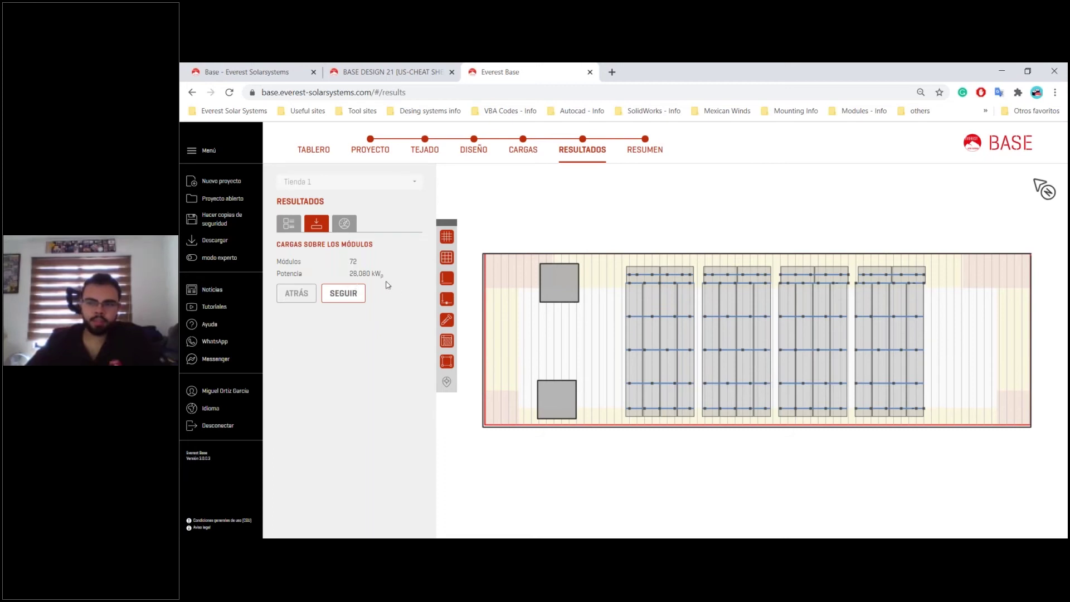
pyautogui.scroll(2, 693, 334)
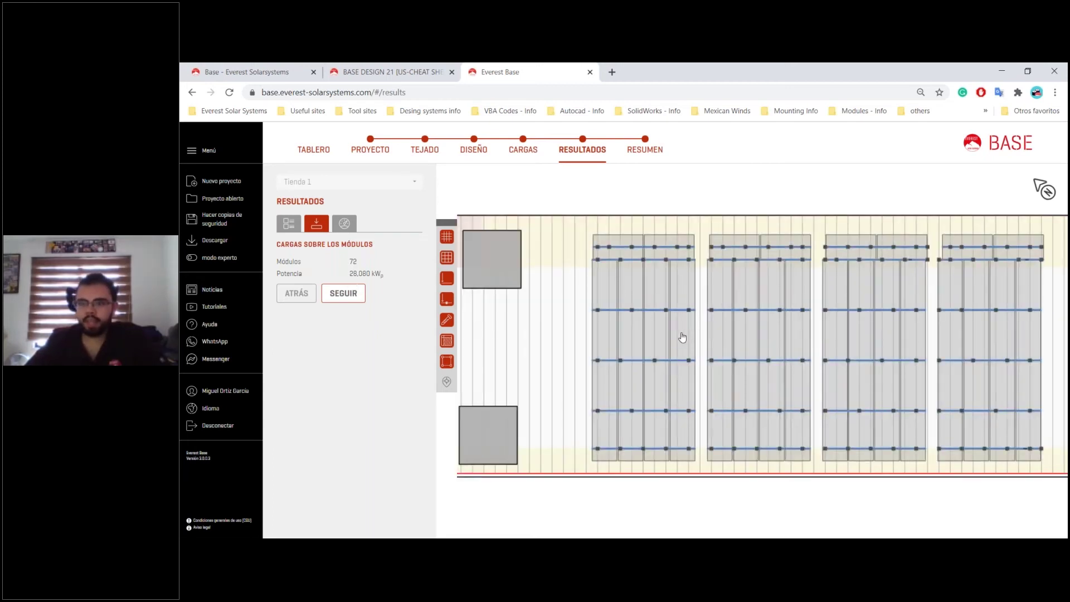
pyautogui.click(681, 337)
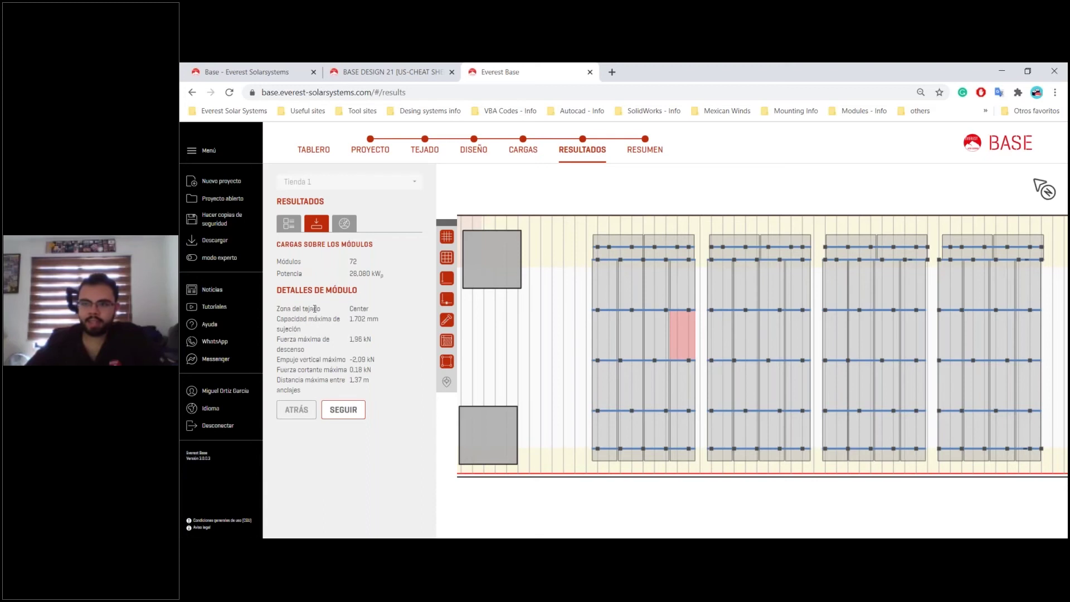
pyautogui.click(655, 245)
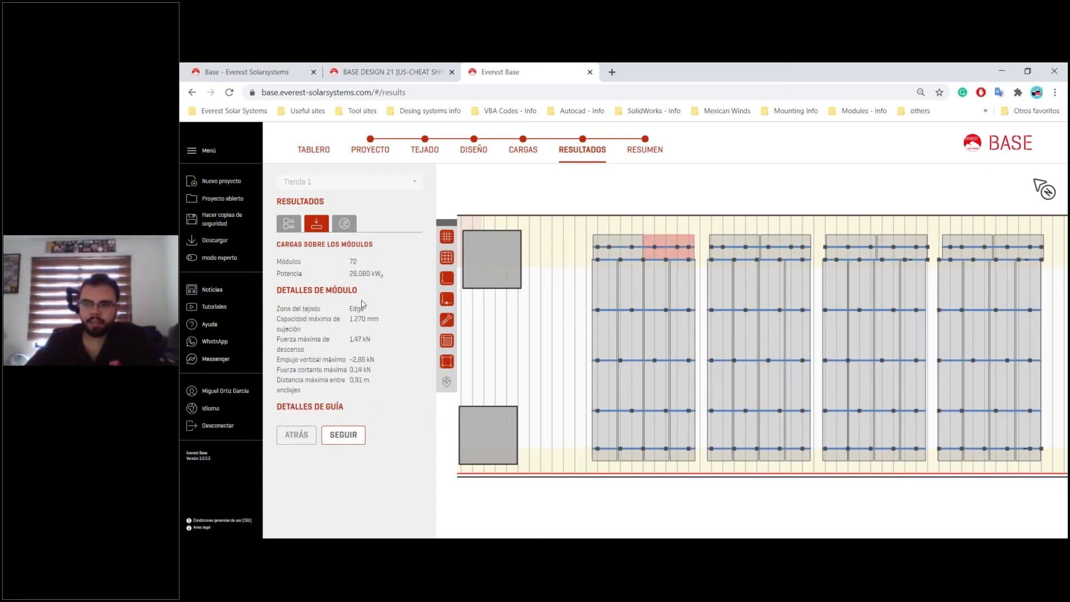
# - Reselect the interior module in the first block and review its maximum clamping capacity and maximum distance between anchors
pyautogui.click(683, 340)
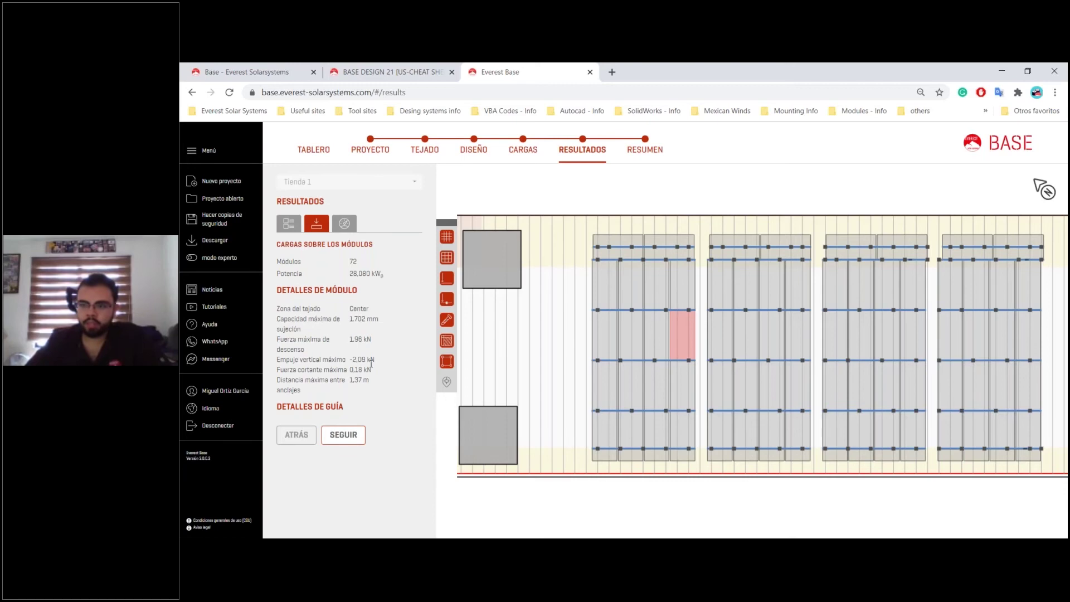
pyautogui.scroll(3, 686, 322)
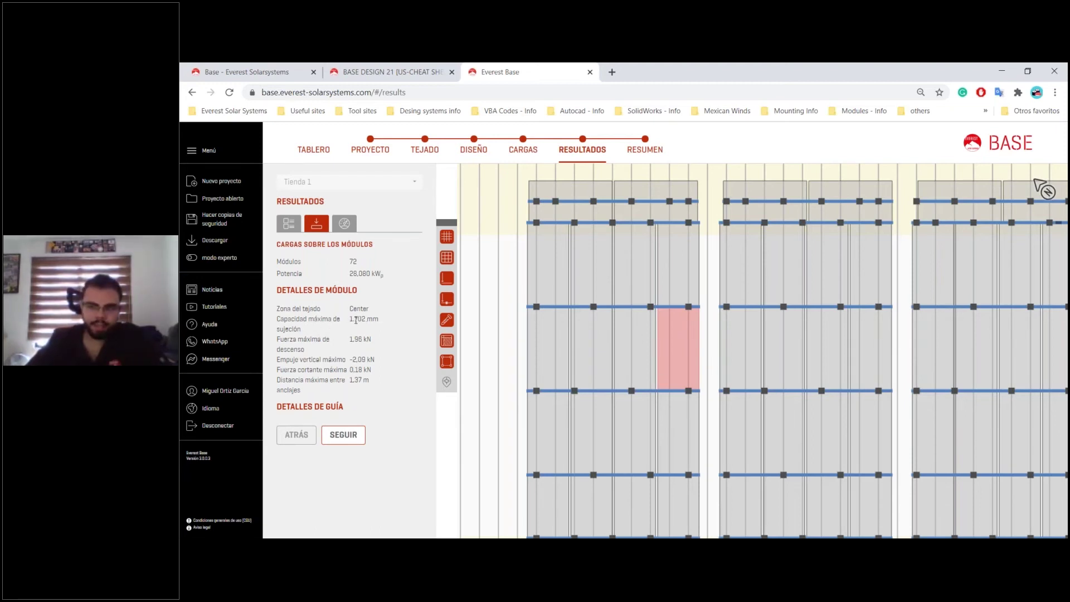
pyautogui.moveTo(349, 322); pyautogui.dragTo(367, 325)
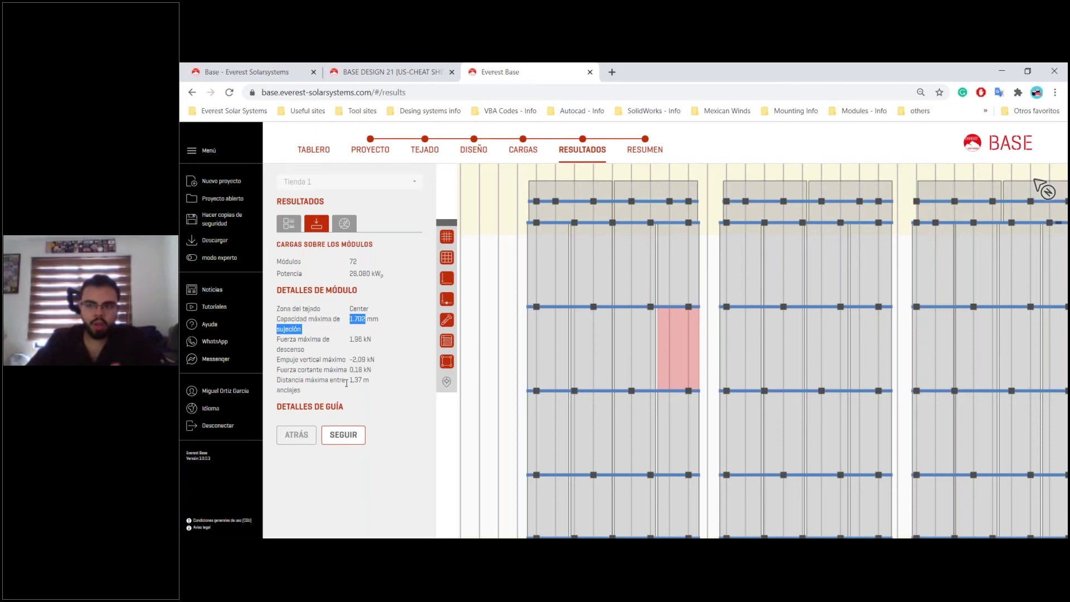
pyautogui.moveTo(350, 383); pyautogui.dragTo(362, 383)
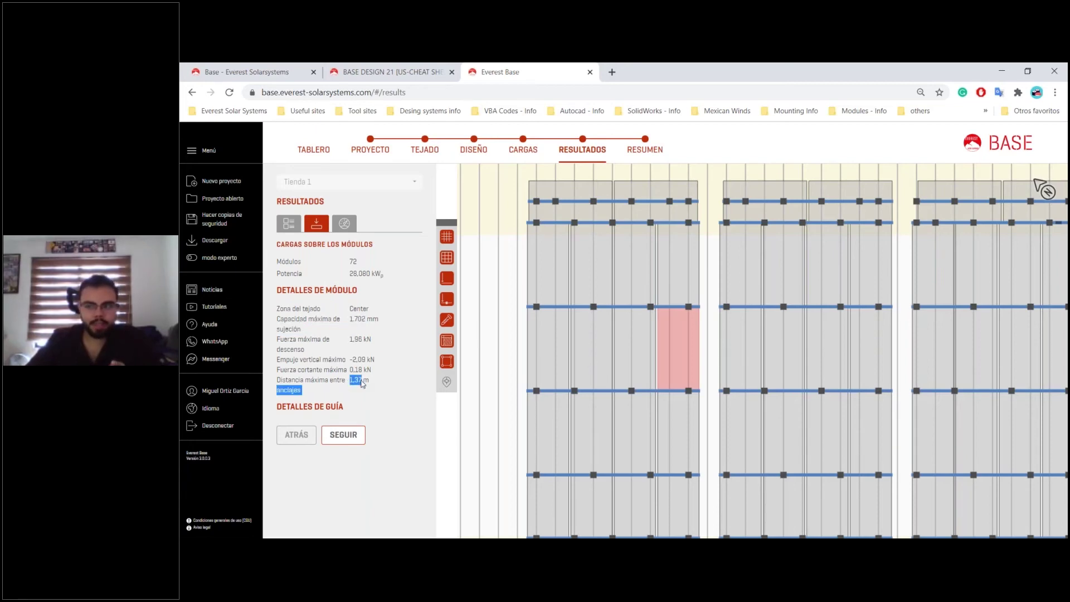
pyautogui.click(364, 385)
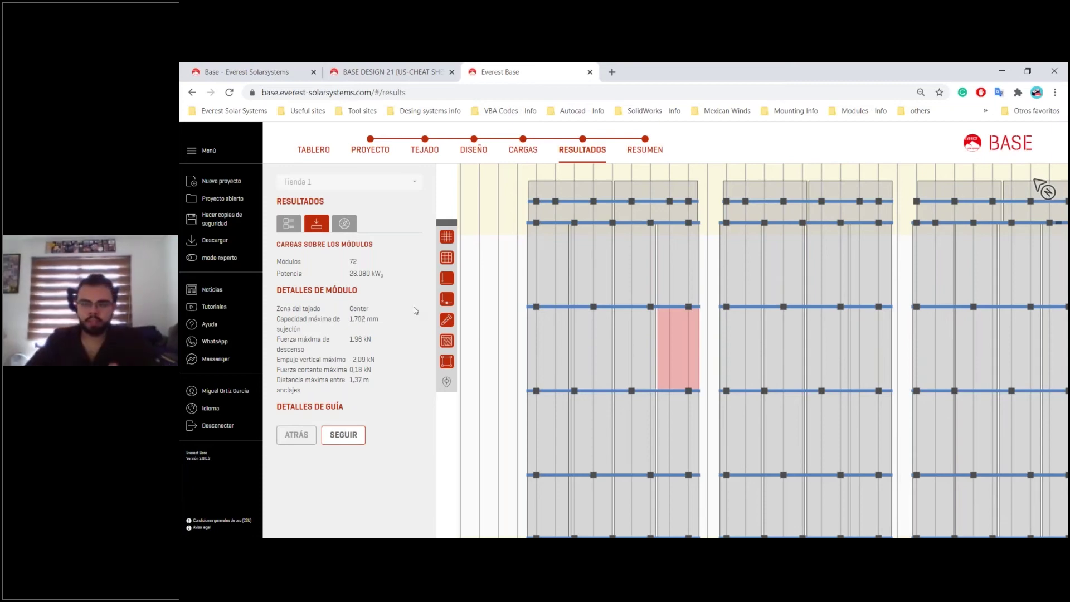
# - Select the first block's upper rail and upper-row module in the edge zone to compare its load details with the interior module
pyautogui.scroll(-3, 598, 212)
pyautogui.scroll(3, 598, 212)
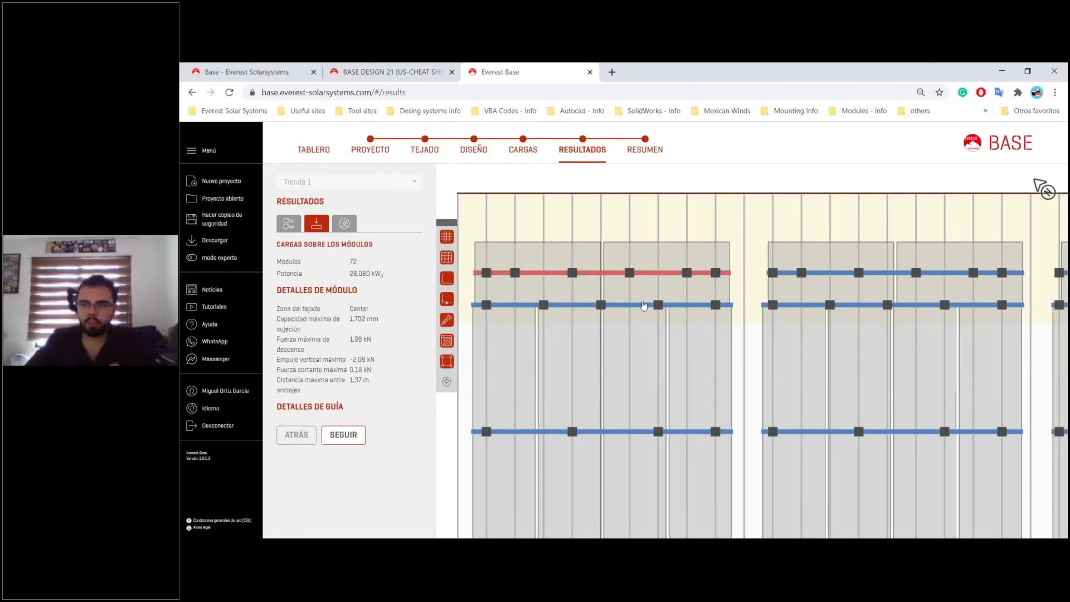
pyautogui.click(655, 342)
pyautogui.click(643, 261)
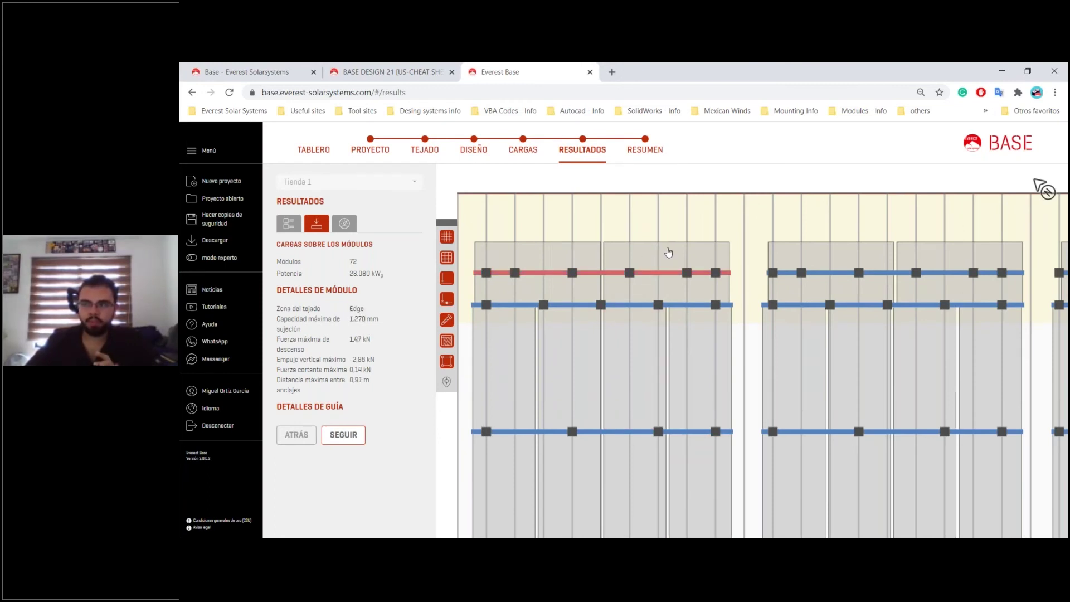
# - Open the system usage verification and inspect the layout, selecting the second block's first rail below the edge zone
pyautogui.click(343, 224)
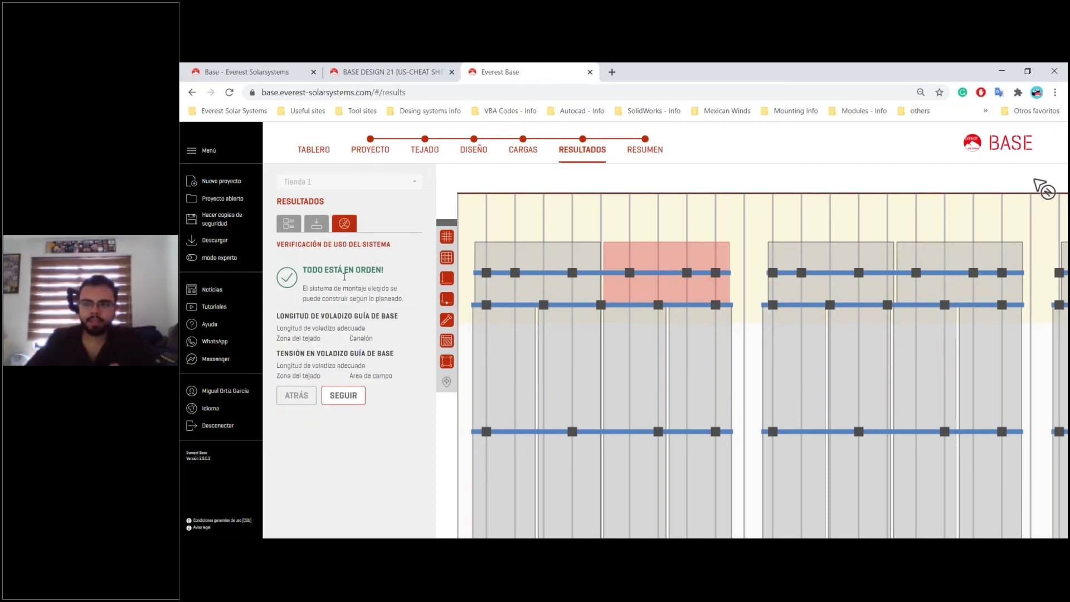
pyautogui.scroll(-5, 595, 303)
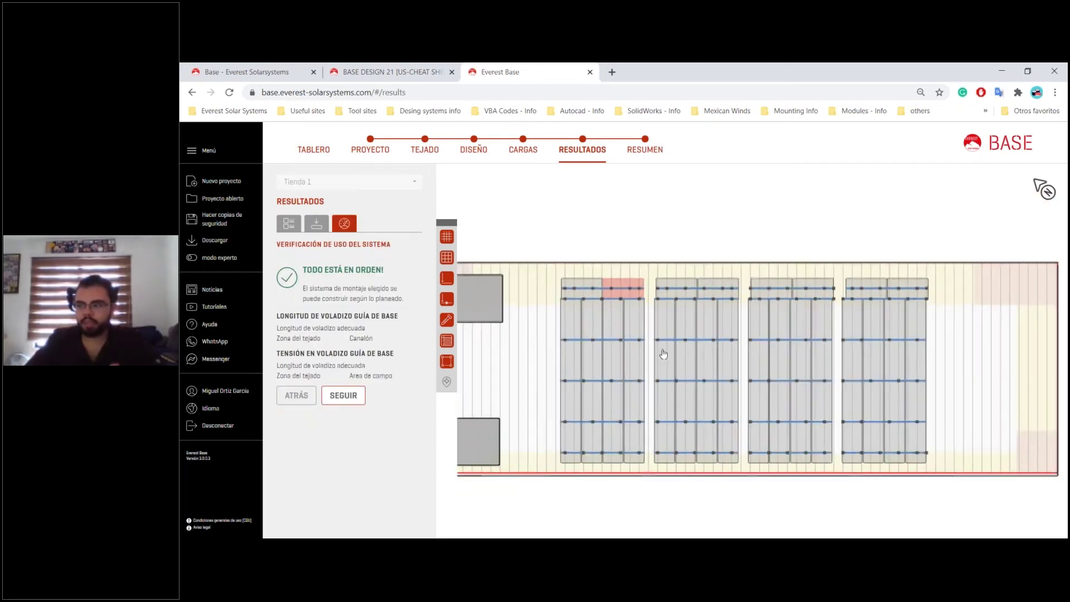
pyautogui.scroll(5, 661, 354)
pyautogui.click(683, 331)
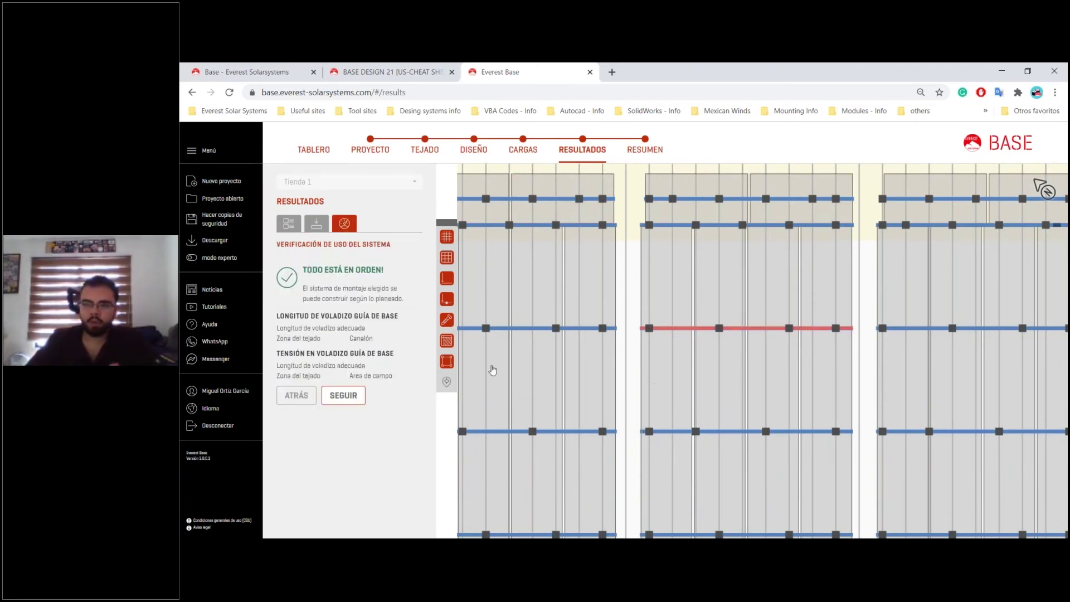
pyautogui.scroll(-4, 706, 328)
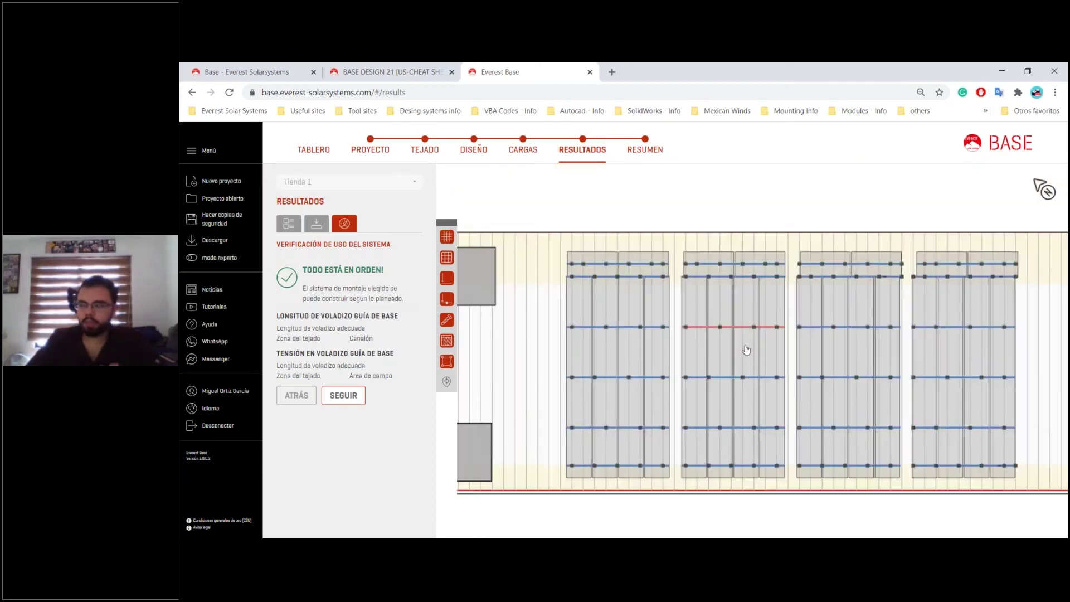
# - View the load details of an interior module in the fourth block and return to the system usage verification
pyautogui.click(836, 359)
pyautogui.click(892, 361)
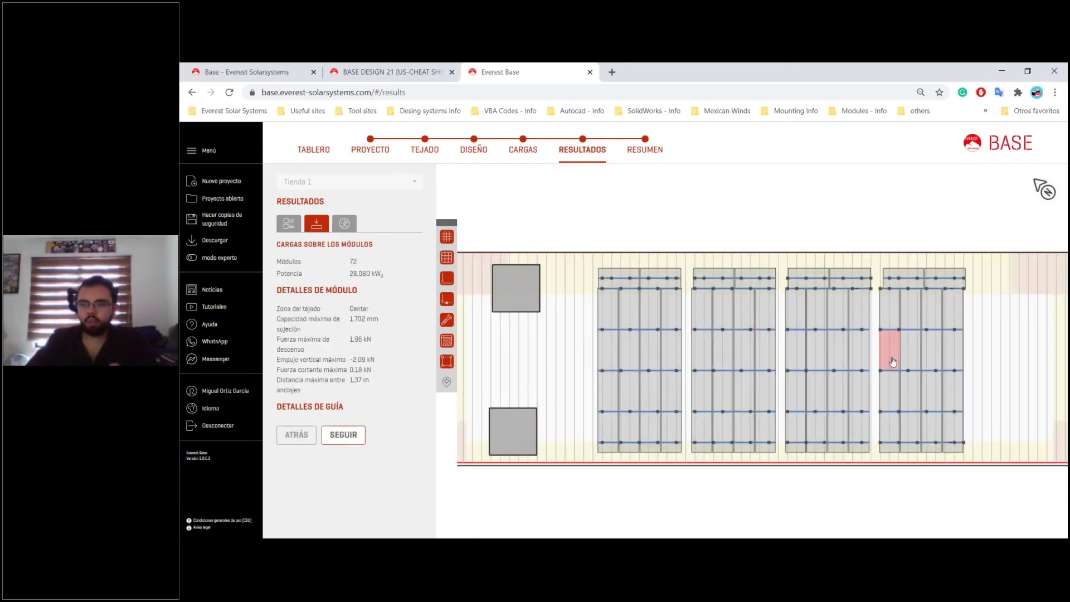
pyautogui.scroll(2, 892, 361)
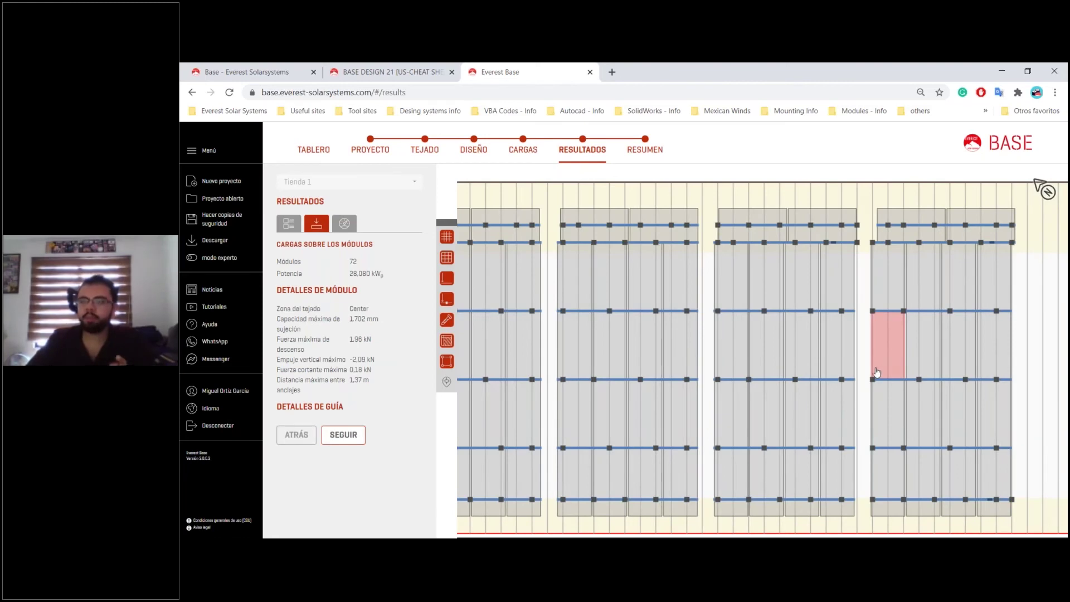
pyautogui.click(343, 223)
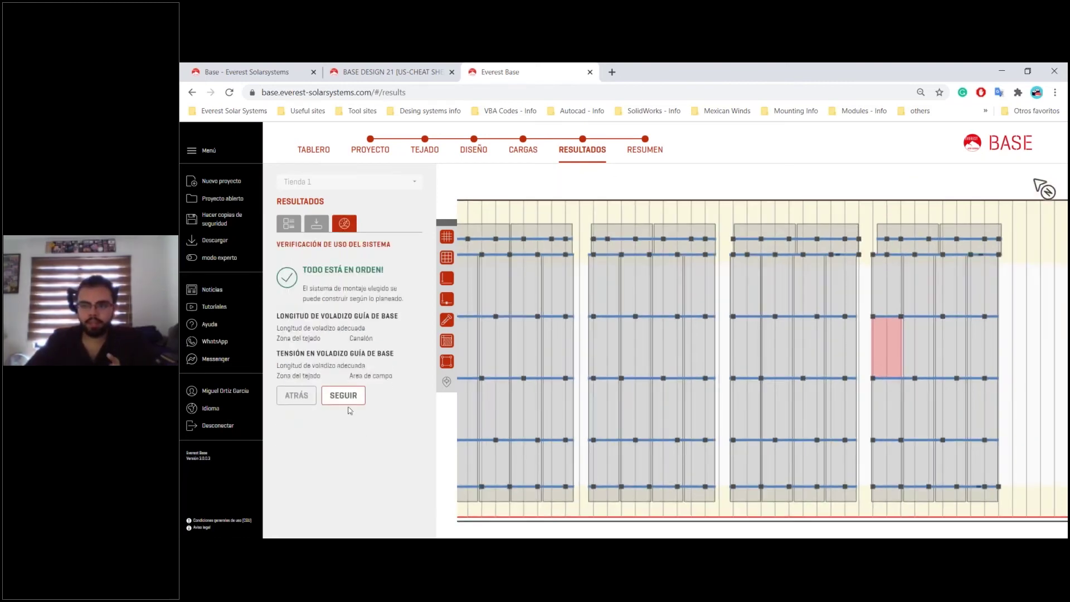
# - Continue to the project summary, look up the Everest Shared Rail product page, and return to the summary
pyautogui.click(343, 397)
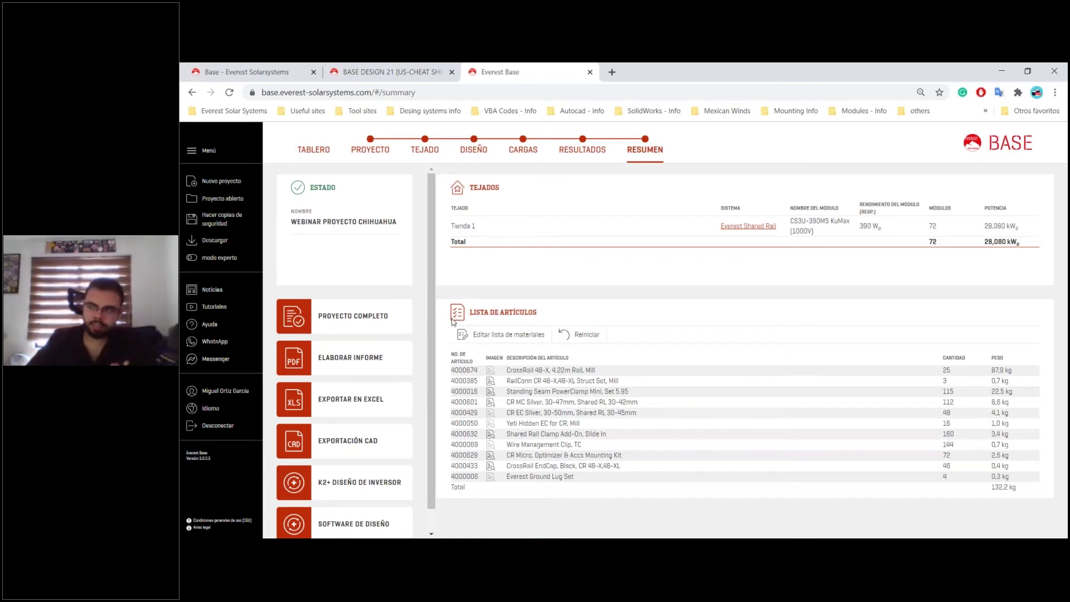
pyautogui.click(725, 234)
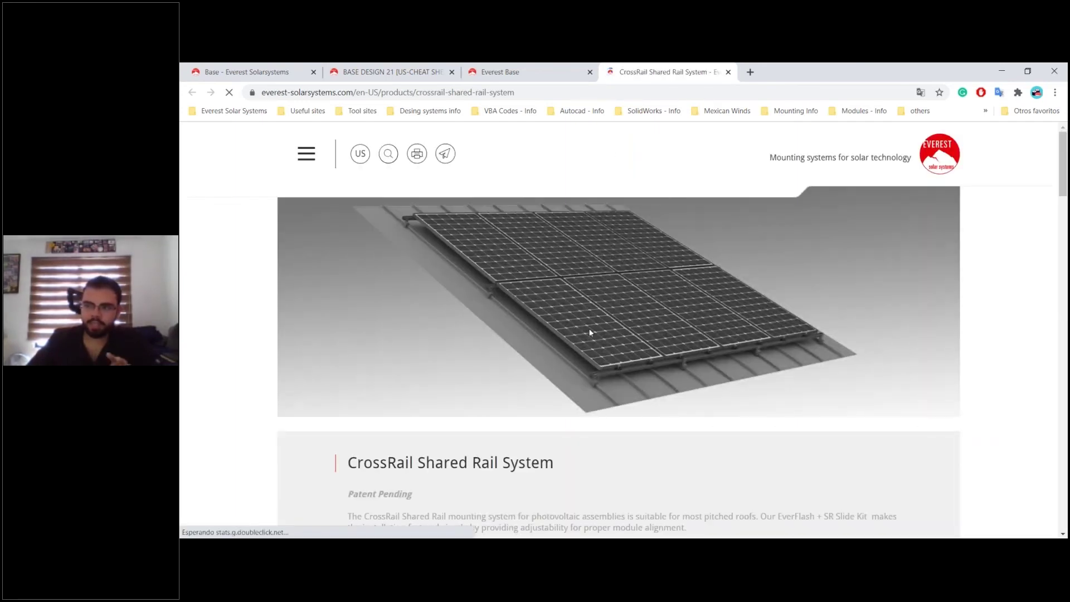
pyautogui.click(533, 73)
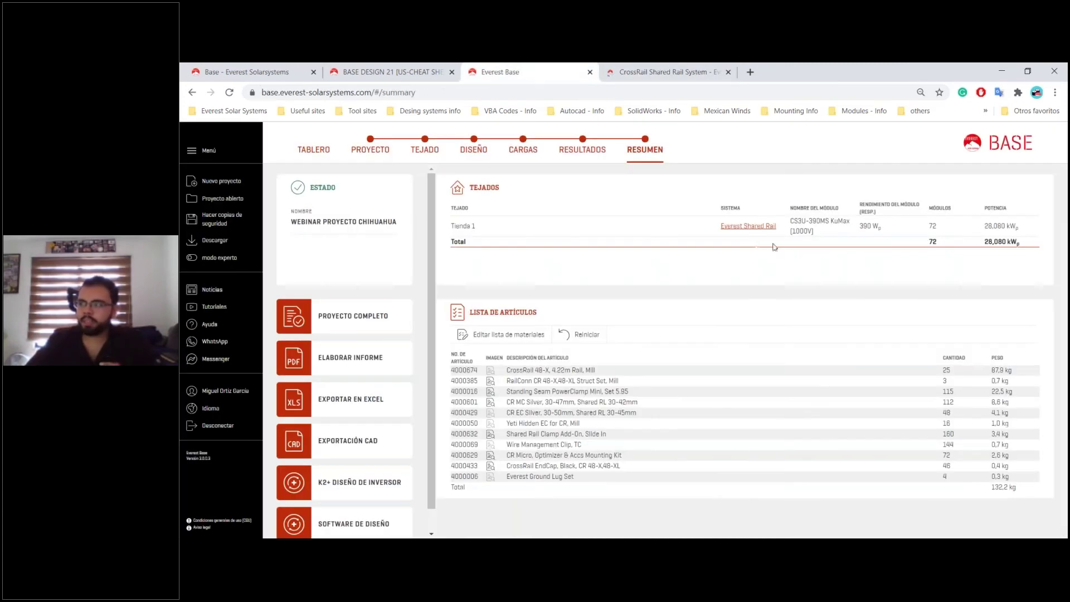
# - Review the module name, module output, module count and total power in the Tienda 1 roof summary
pyautogui.tripleClick(817, 234)
pyautogui.moveTo(861, 226); pyautogui.dragTo(959, 231)
pyautogui.tripleClick(988, 227)
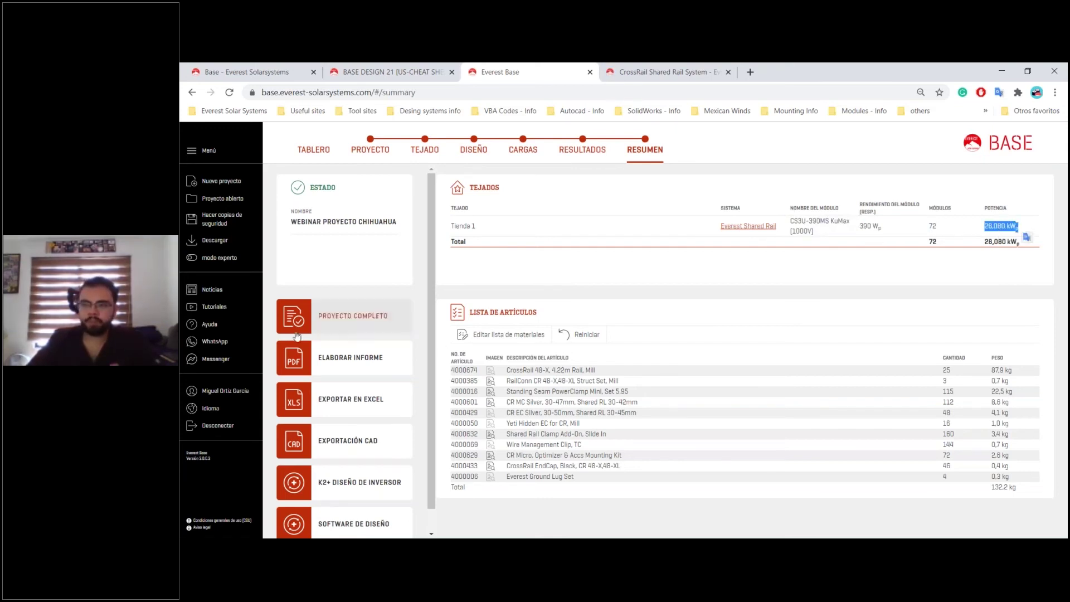
pyautogui.click(908, 282)
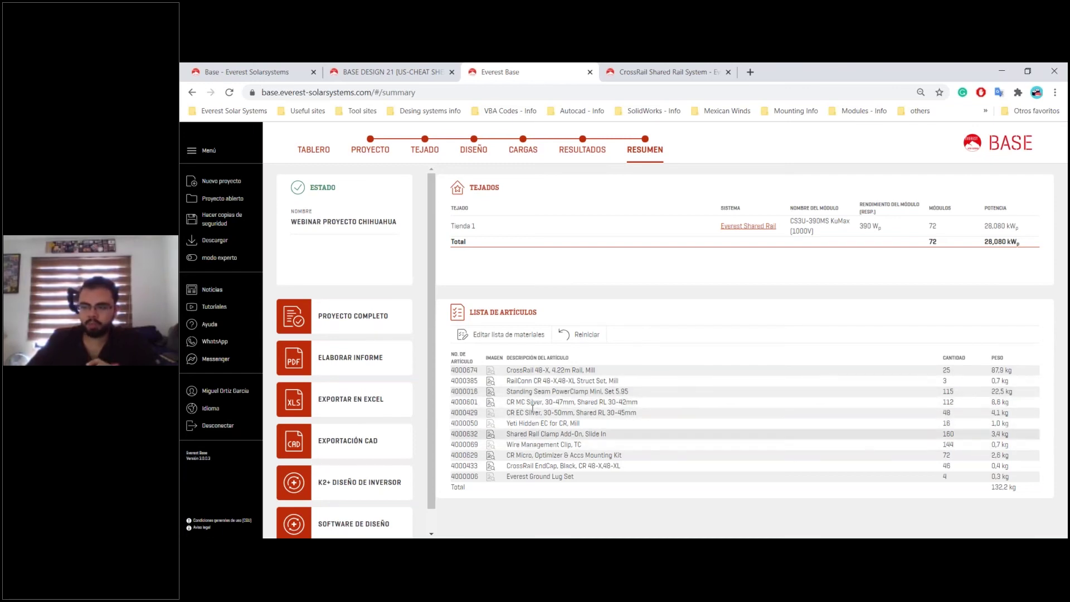
# - Edit the material list and set the CrossRail 48-X, 4.22m Rail, Mill quantity to 30
pyautogui.click(495, 335)
pyautogui.scroll(-3, 891, 298)
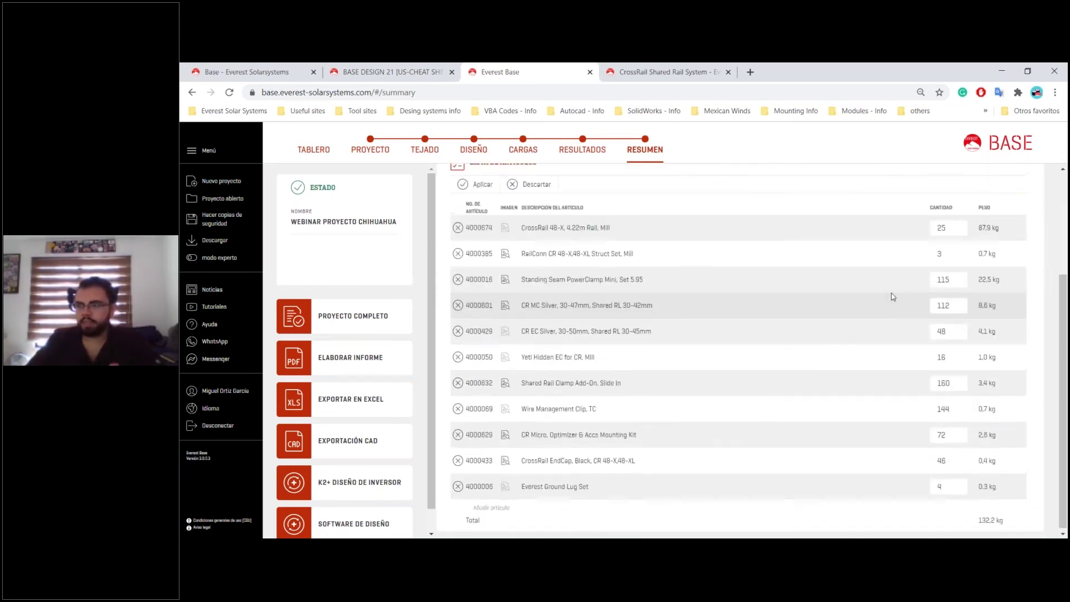
pyautogui.scroll(2, 890, 298)
pyautogui.doubleClick(951, 342)
pyautogui.write('30')
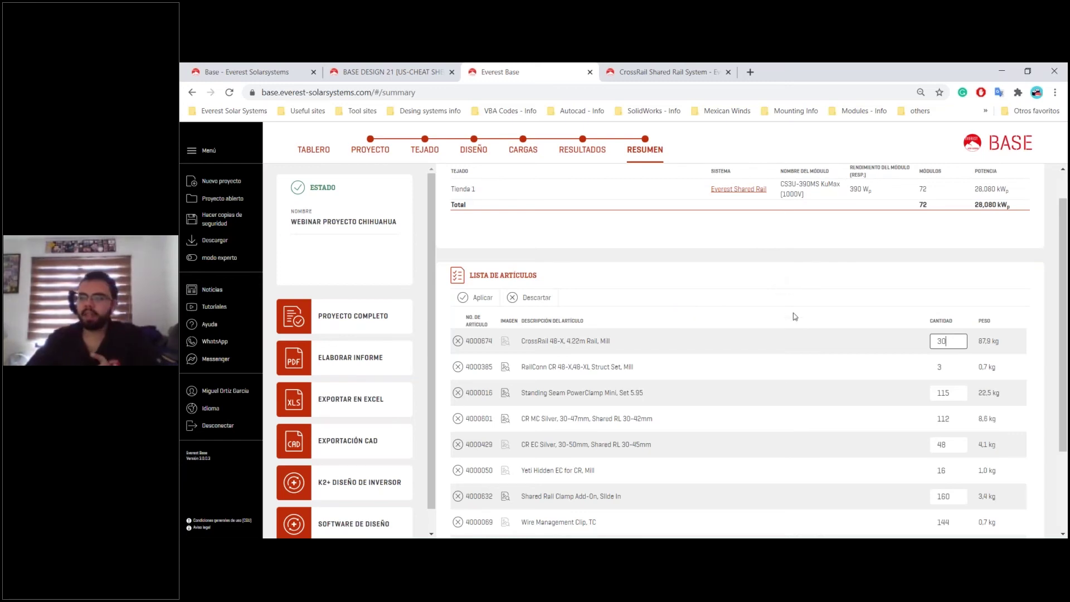
# - Set the CR MC Silver, 30-47mm clamp quantity to 120 and apply the material list changes
pyautogui.scroll(-2, 794, 316)
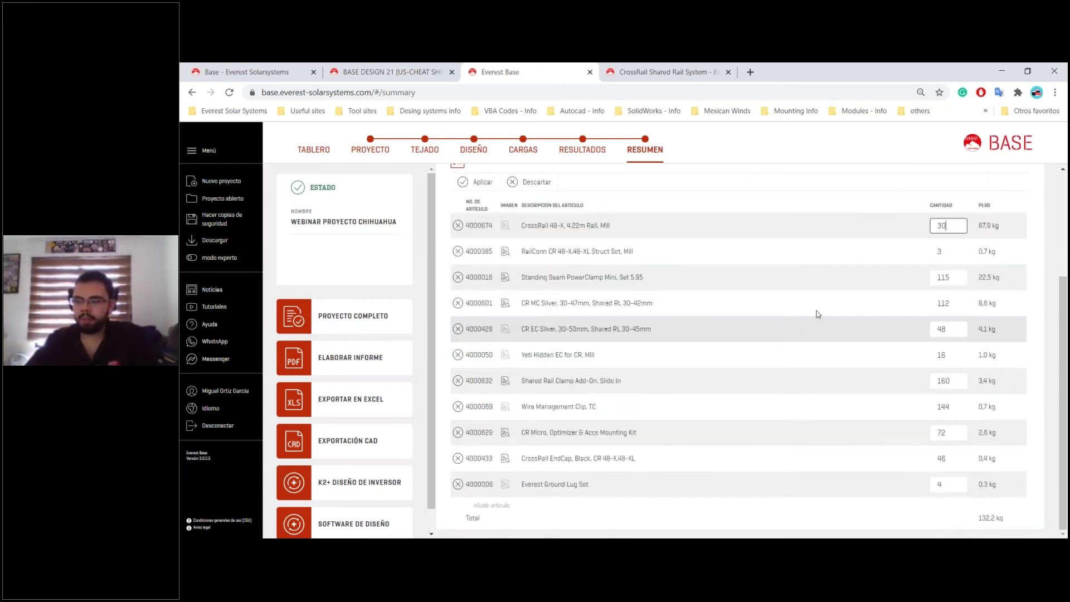
pyautogui.click(954, 303)
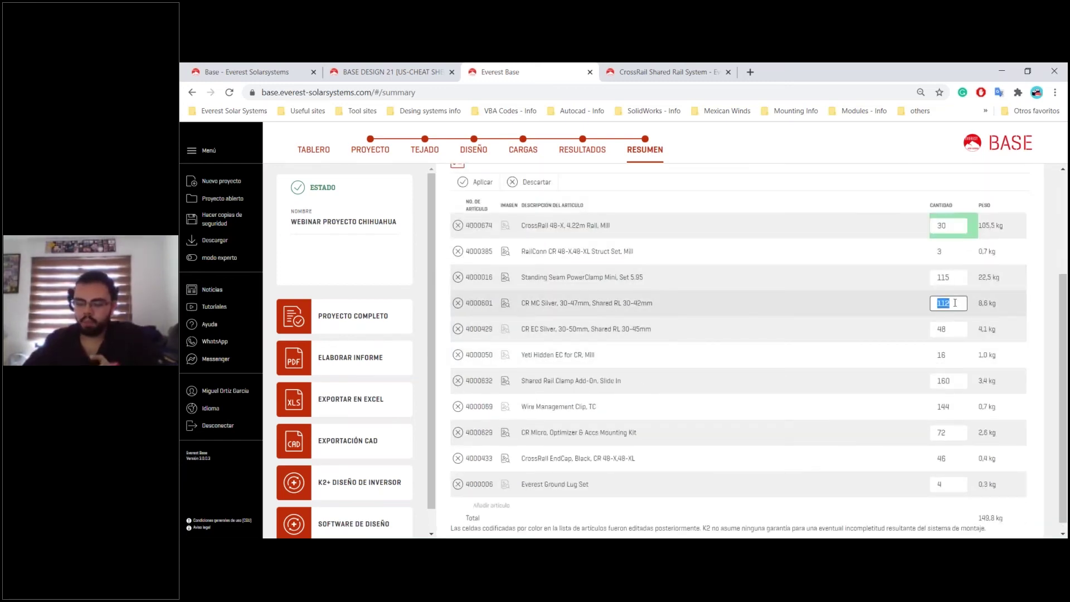
pyautogui.write('1')
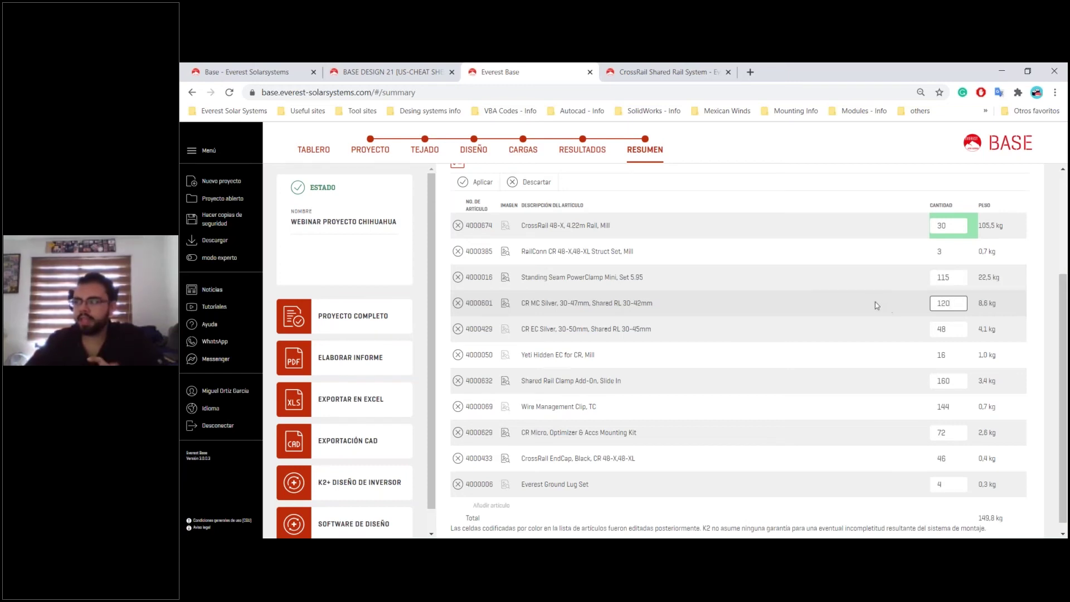
pyautogui.scroll(3, 780, 279)
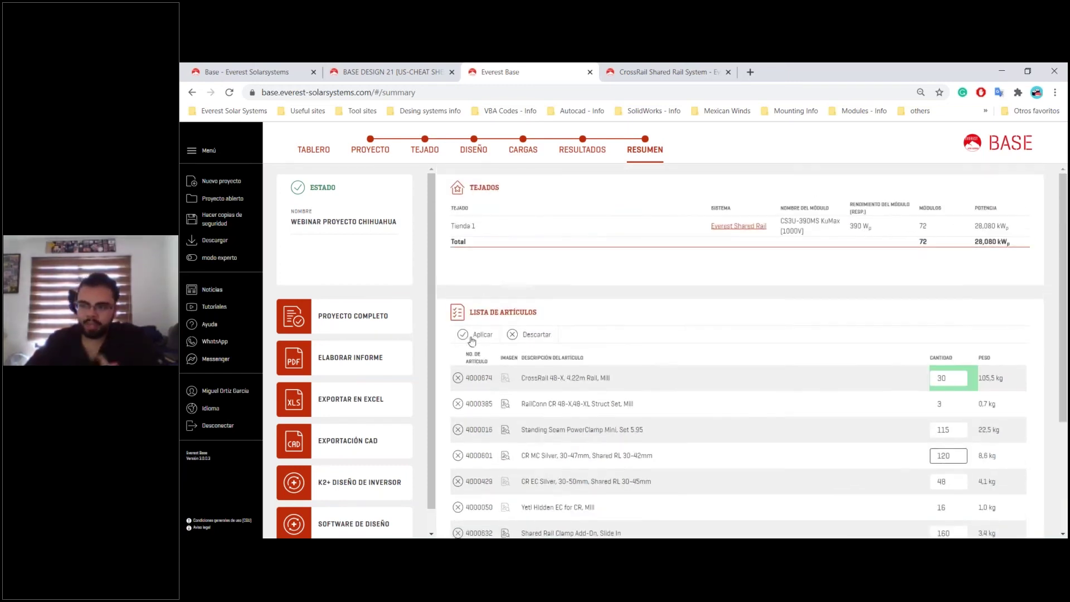
pyautogui.click(474, 335)
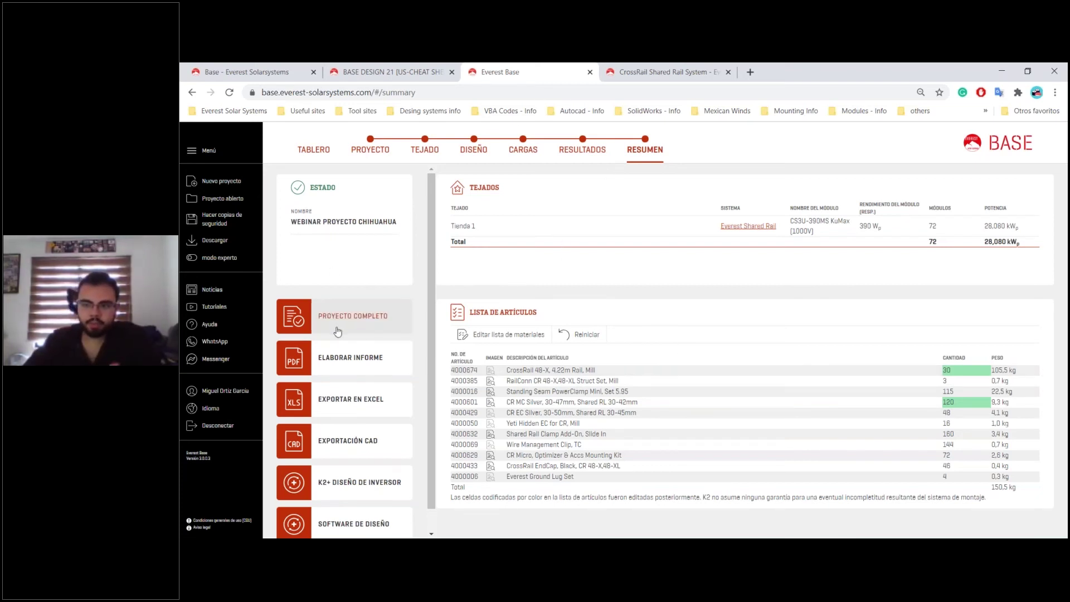
# - Mark the project as complete
pyautogui.scroll(-1, 336, 317)
pyautogui.scroll(1, 334, 298)
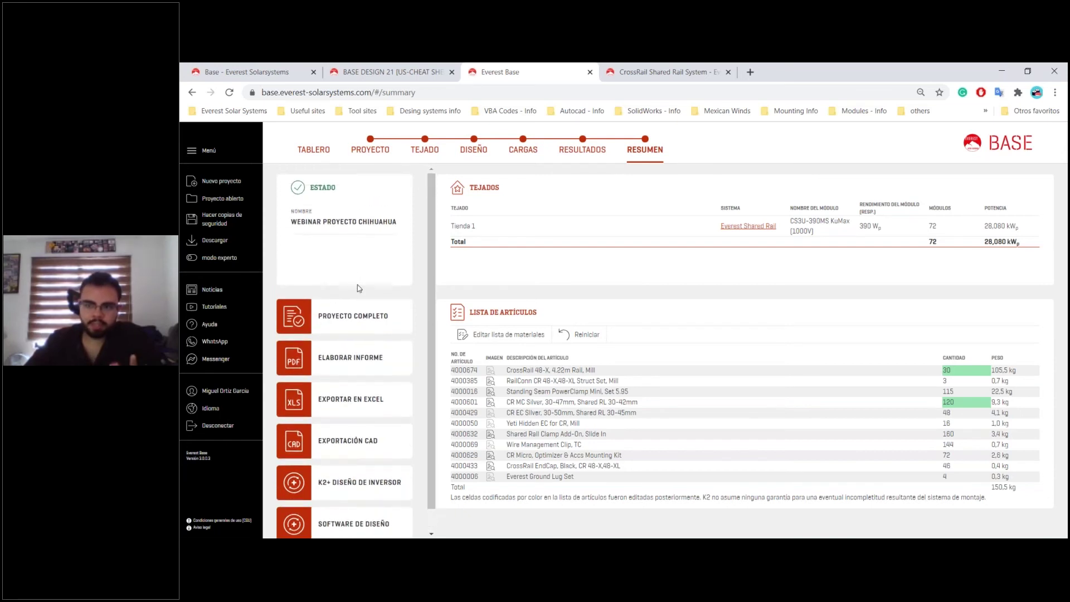
pyautogui.click(329, 321)
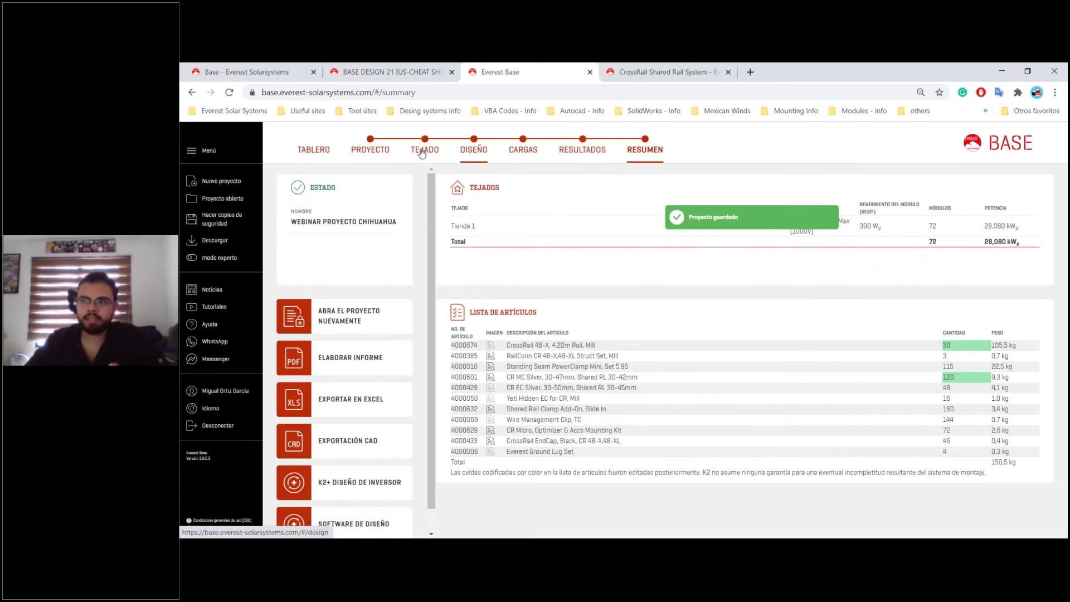
# - Check whether the roof, design and results stages of the completed project are editable, and return to the summary
pyautogui.click(422, 154)
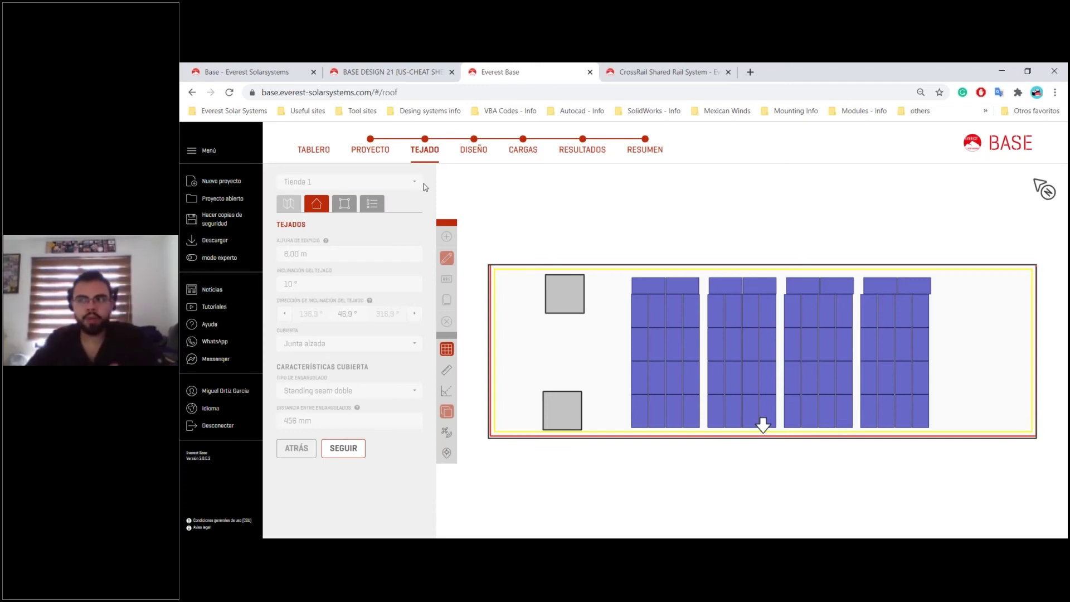
pyautogui.click(473, 148)
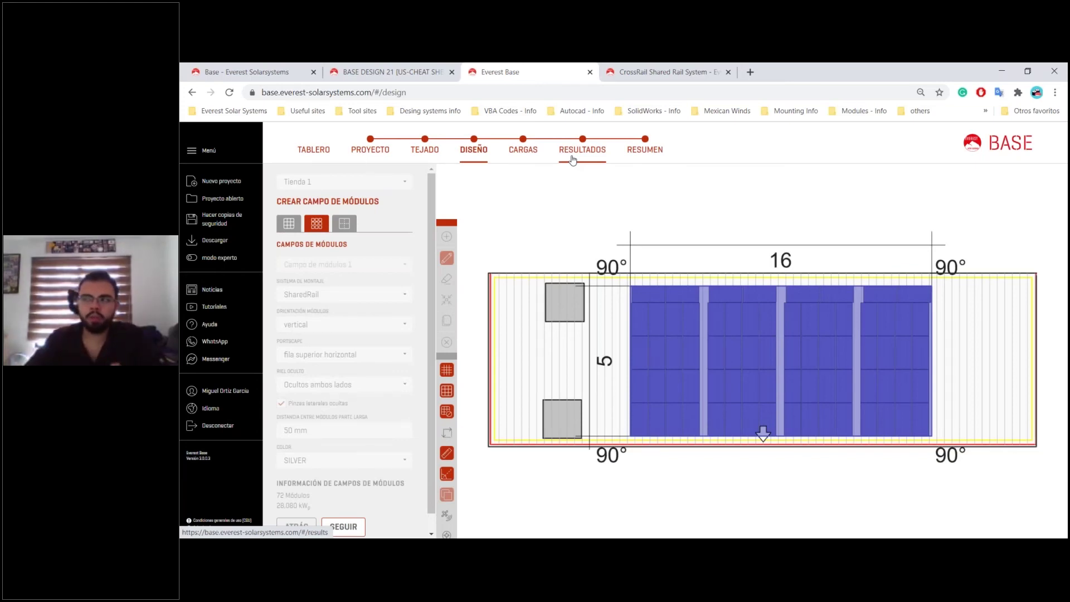
pyautogui.click(572, 156)
pyautogui.click(640, 150)
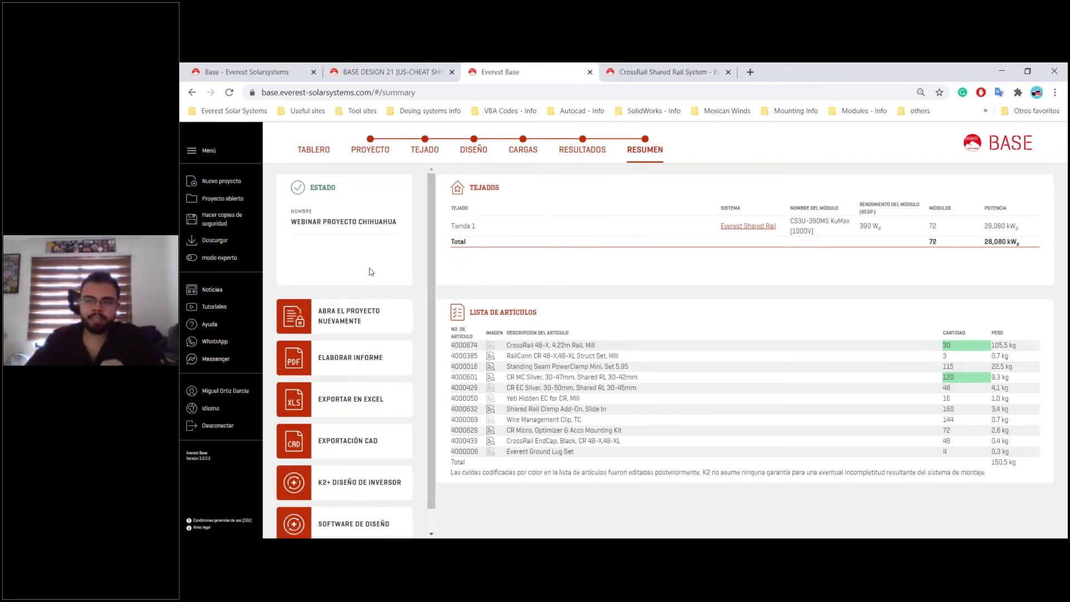
# - Reopen the project for editing, check the roof stage, and return to the summary
pyautogui.click(350, 321)
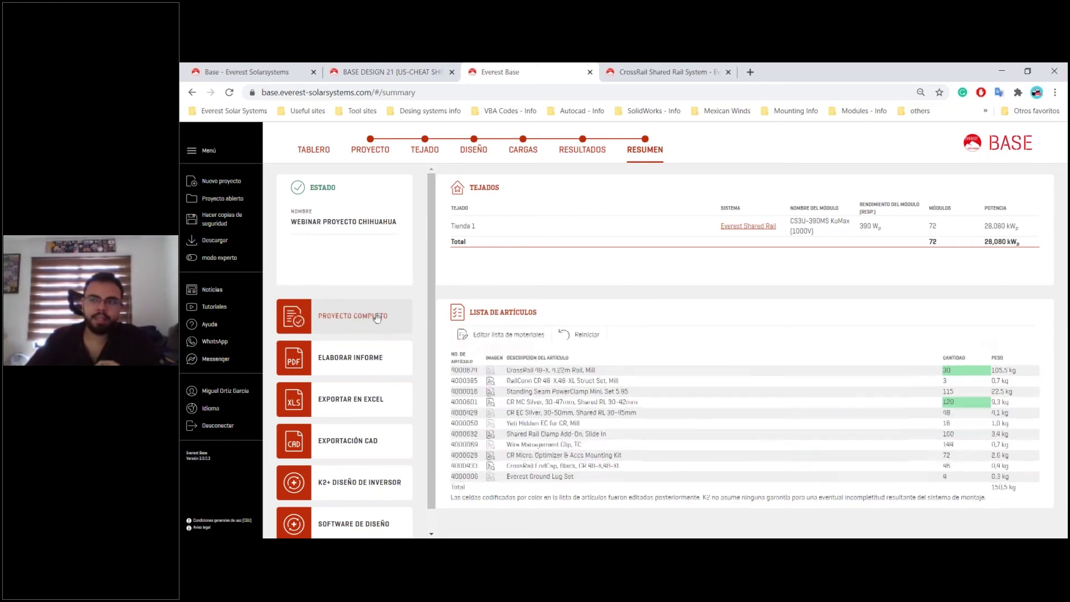
pyautogui.click(426, 152)
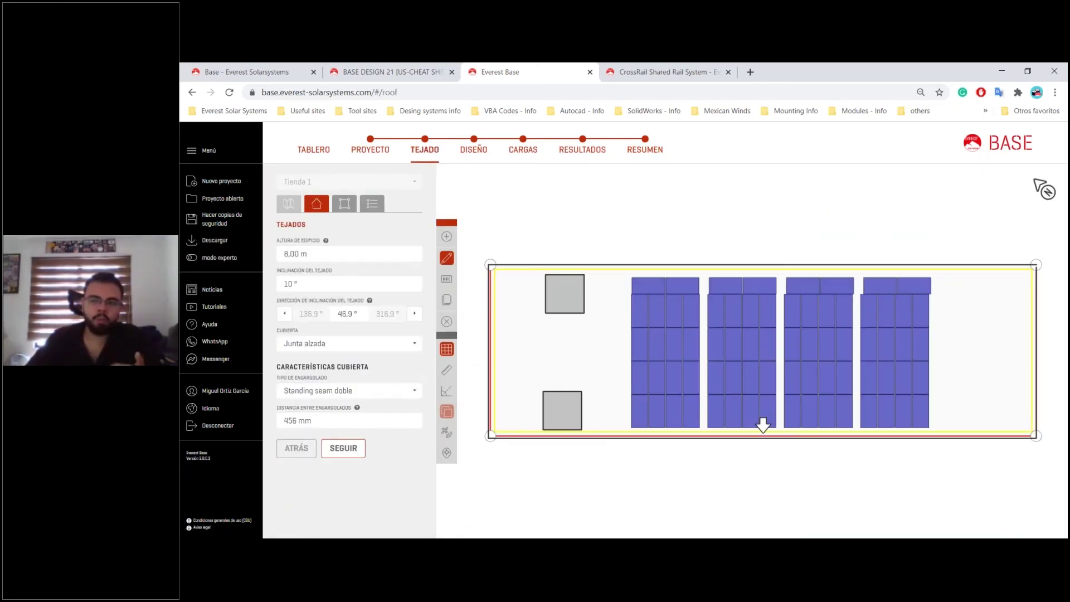
pyautogui.click(645, 150)
# - Generate the PDF report with all sections included and save it to the desktop as webinar-proyecto-chihuahua
pyautogui.click(334, 361)
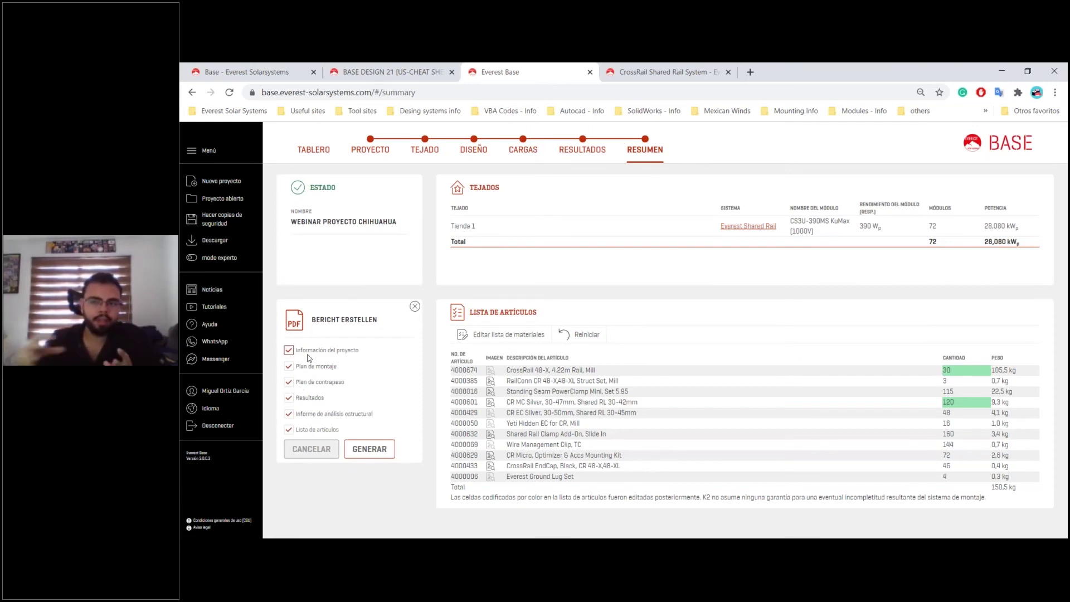
pyautogui.click(370, 447)
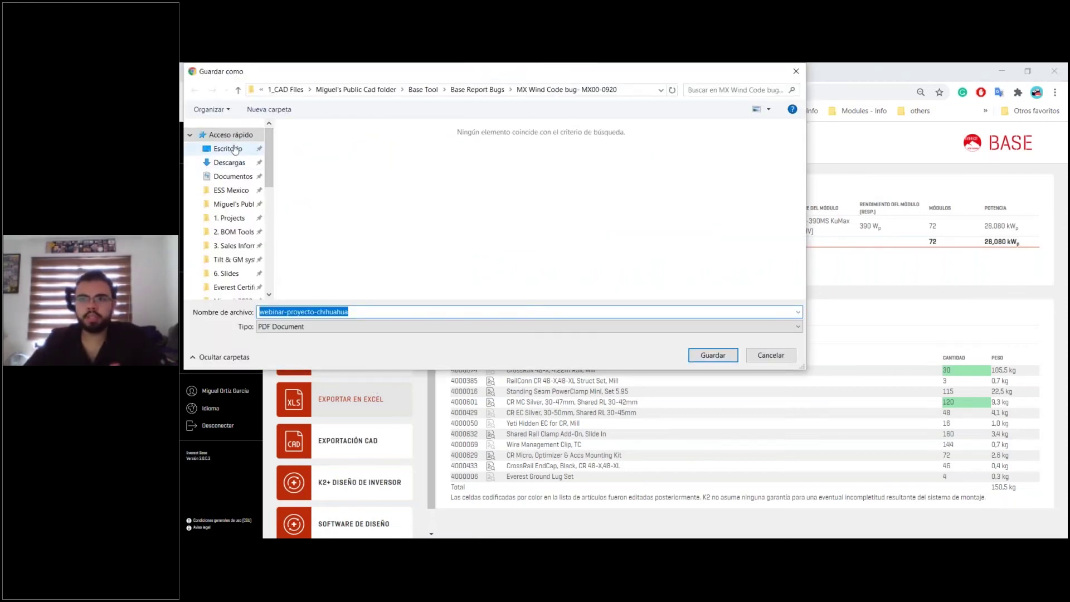
pyautogui.click(239, 148)
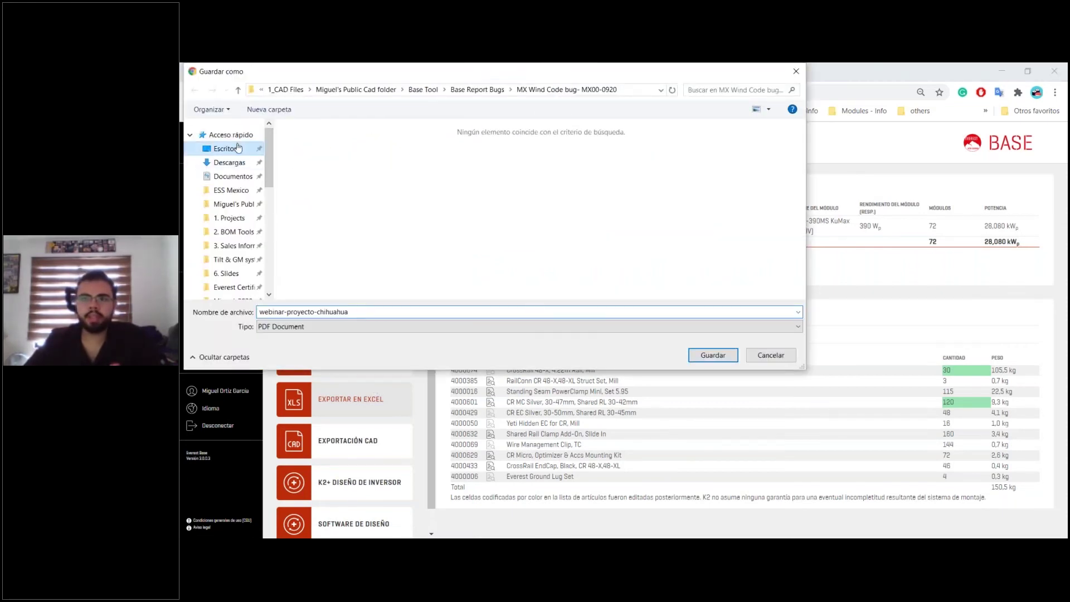
pyautogui.click(713, 355)
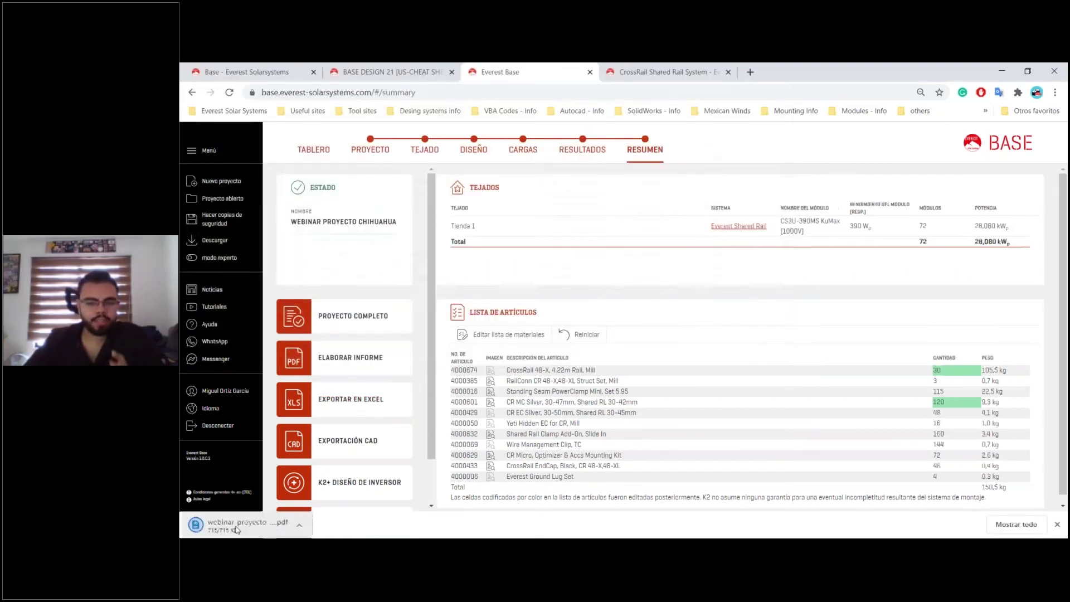
# - Open the saved webinar-proyecto-chihuahua PDF report and review its cover and the general, location, loads and module data on page 2
pyautogui.click(236, 527)
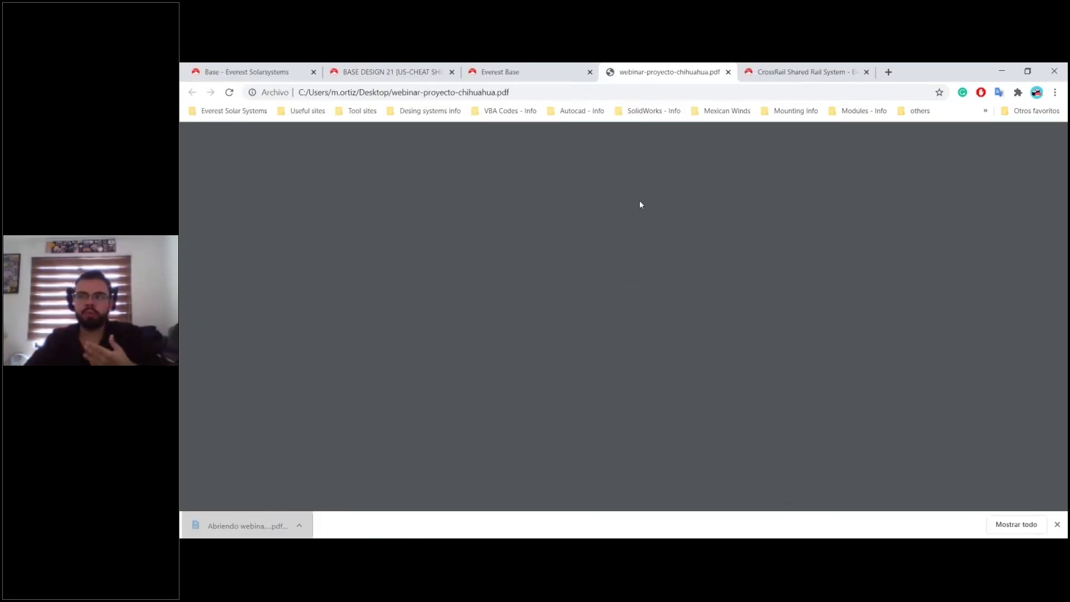
pyautogui.scroll(-1, 615, 220)
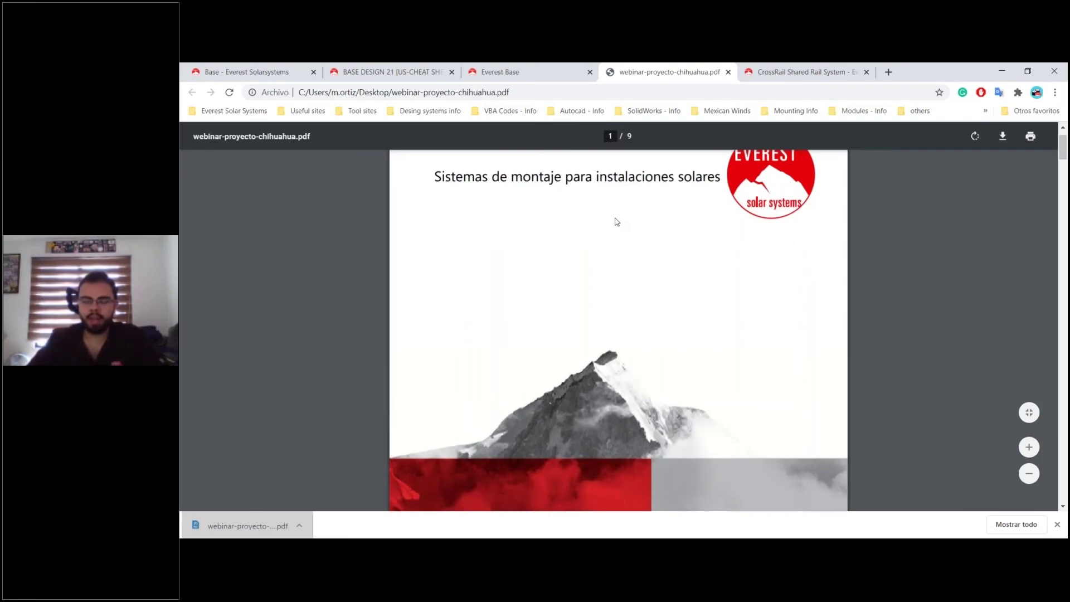
pyautogui.scroll(-5, 624, 253)
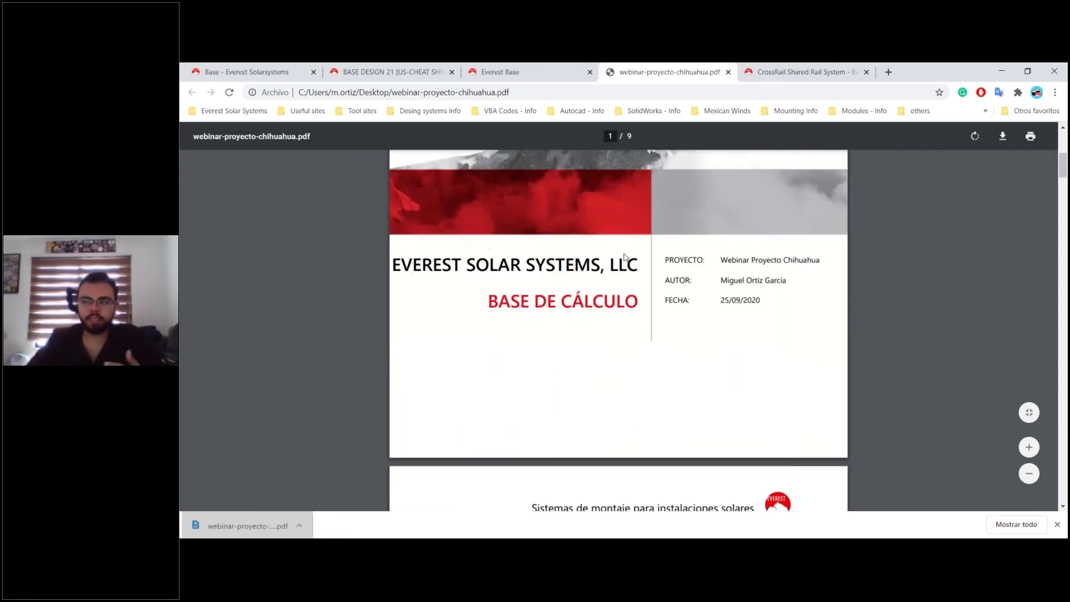
pyautogui.scroll(-7, 624, 256)
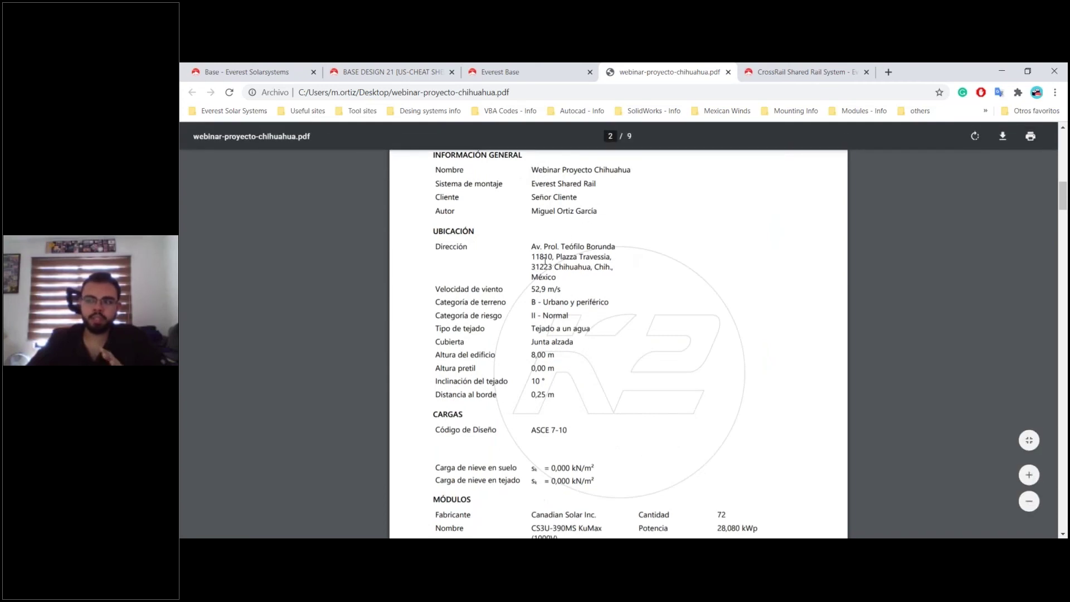
pyautogui.scroll(-2, 535, 200)
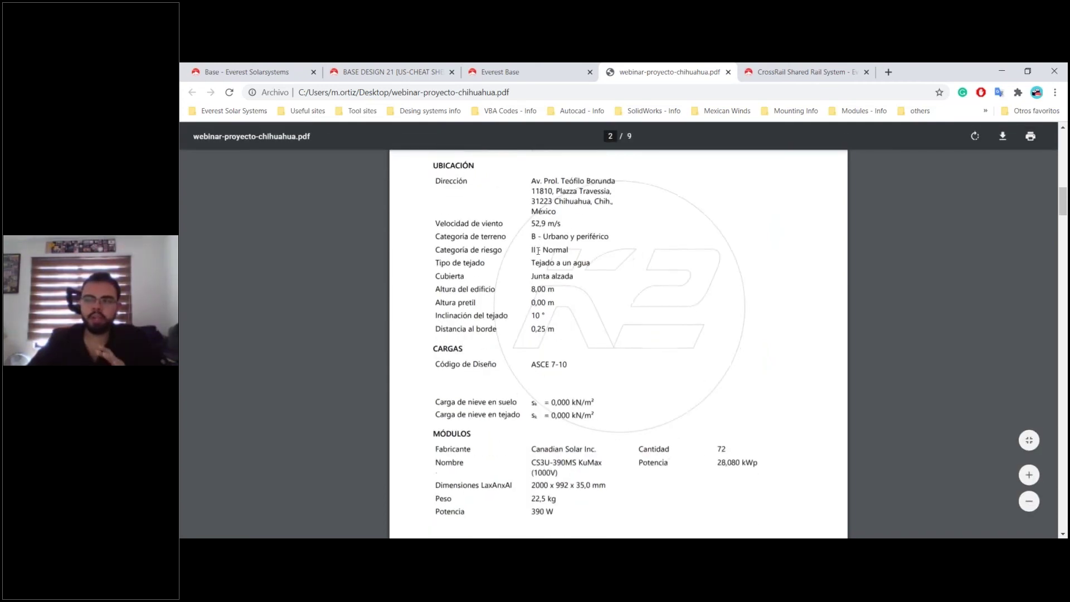
pyautogui.moveTo(535, 174); pyautogui.dragTo(562, 176)
pyautogui.scroll(-1, 573, 270)
pyautogui.moveTo(568, 260); pyautogui.dragTo(549, 267)
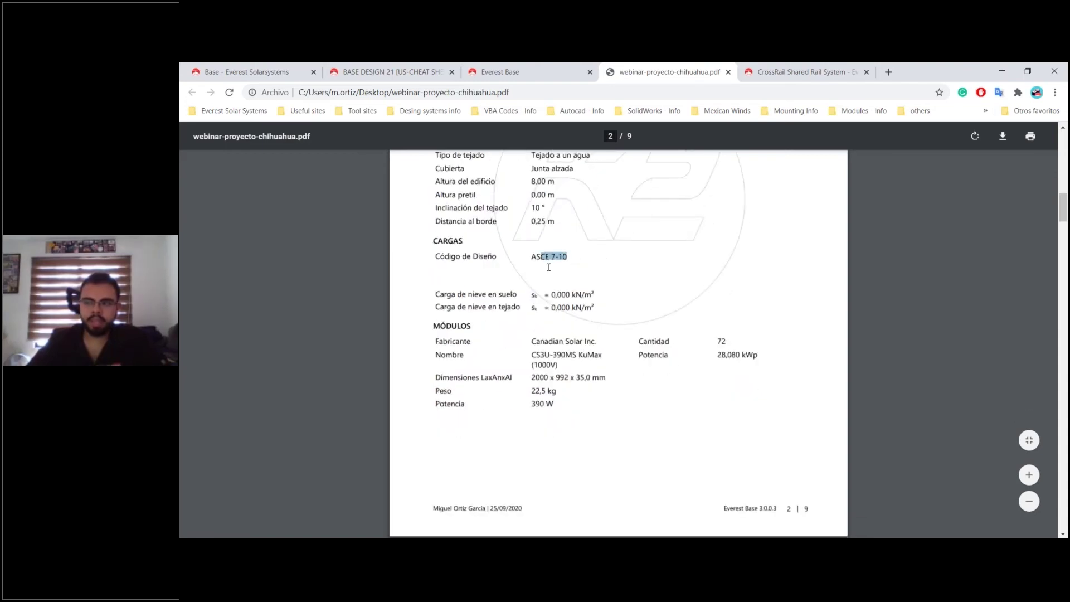
pyautogui.scroll(-2, 549, 267)
pyautogui.moveTo(532, 226); pyautogui.dragTo(717, 241)
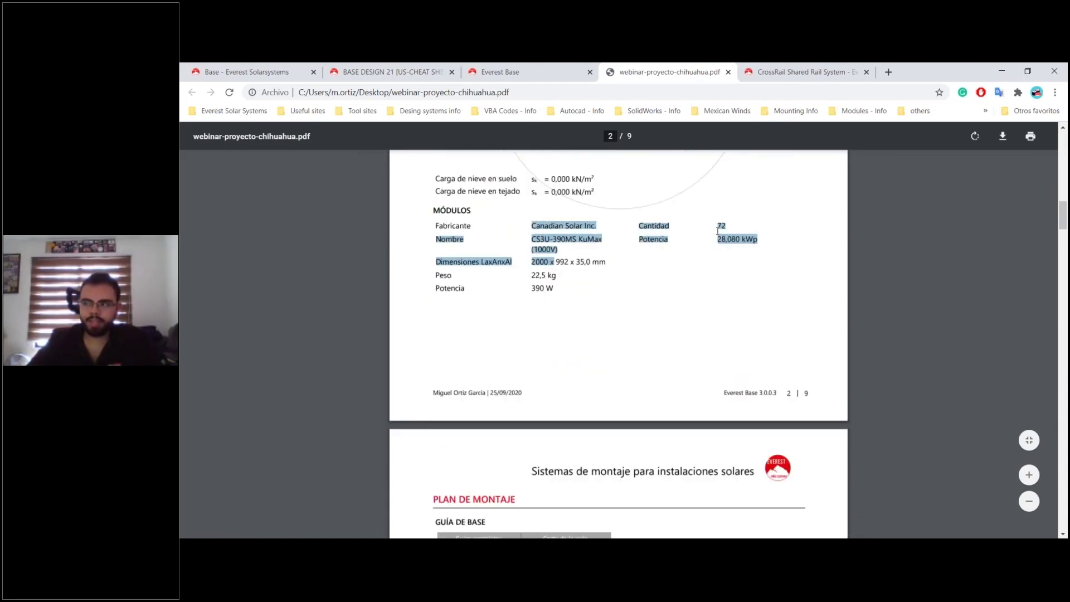
pyautogui.click(717, 230)
# - Examine the base rail cutting table on page 3 and compare its rail types with the lettered rails in the page 5 plan
pyautogui.scroll(-5, 668, 319)
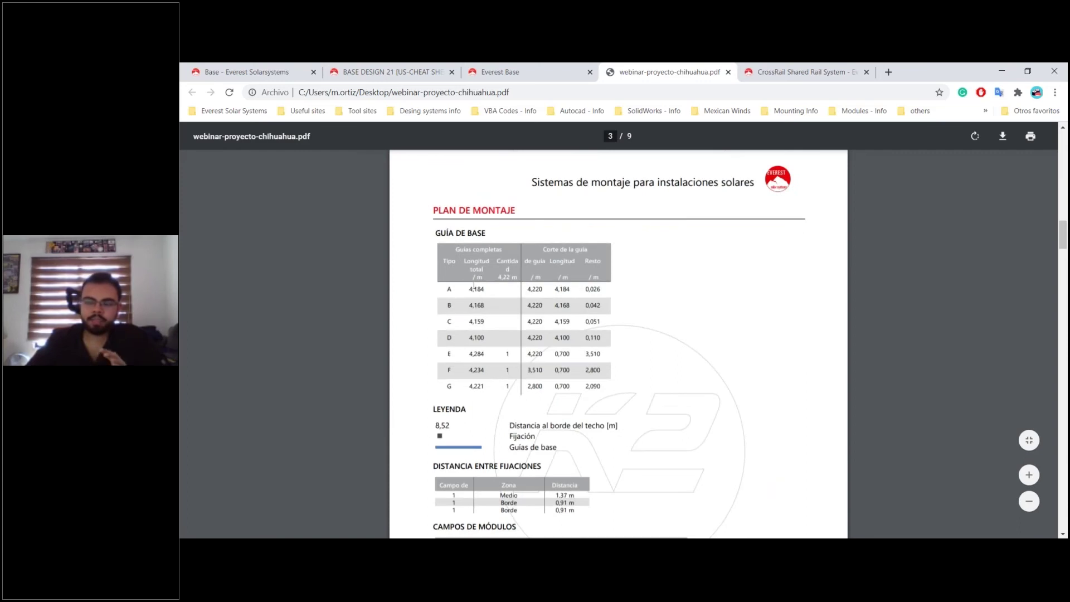
pyautogui.scroll(-1, 473, 286)
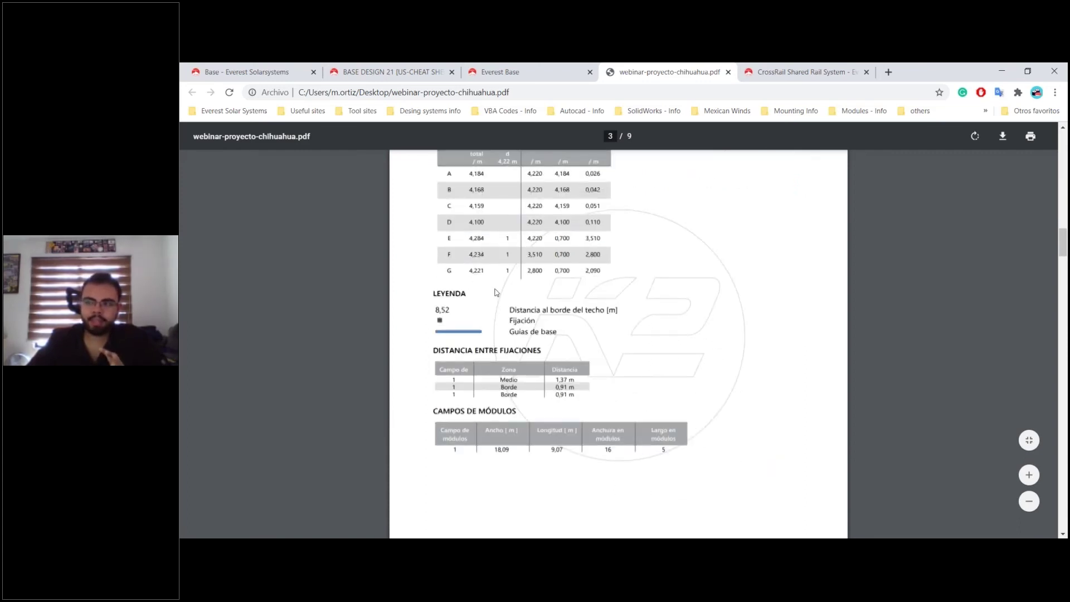
pyautogui.scroll(1, 471, 279)
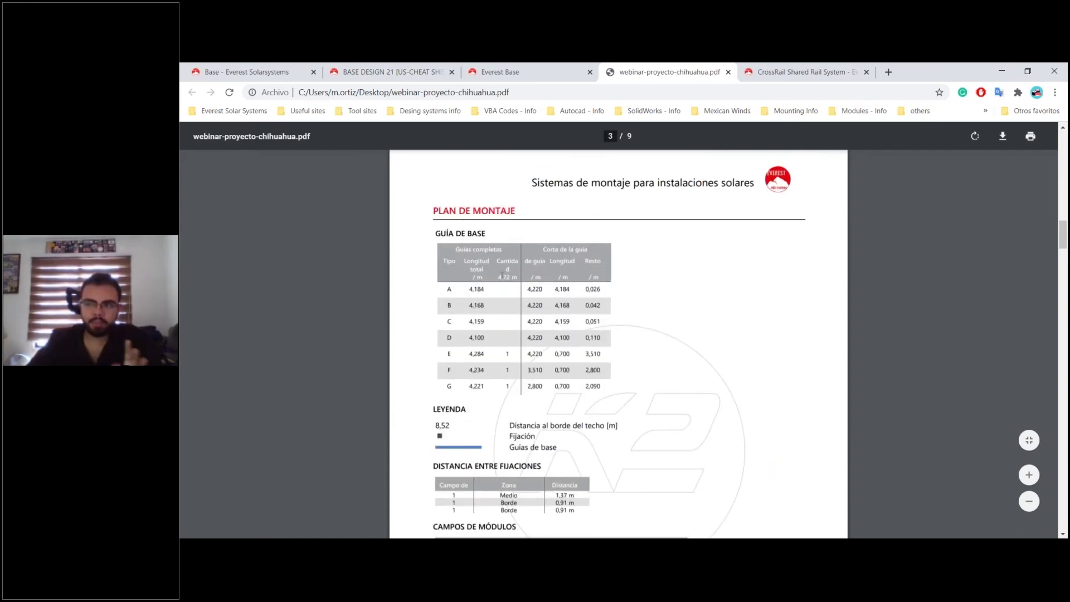
pyautogui.scroll(-1, 528, 234)
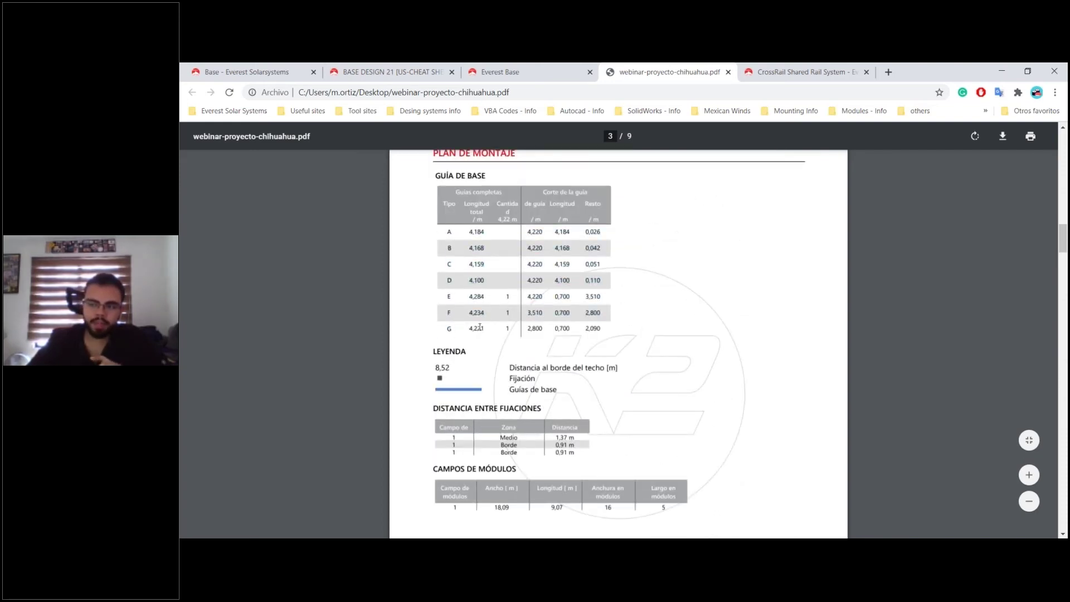
pyautogui.scroll(-15, 480, 328)
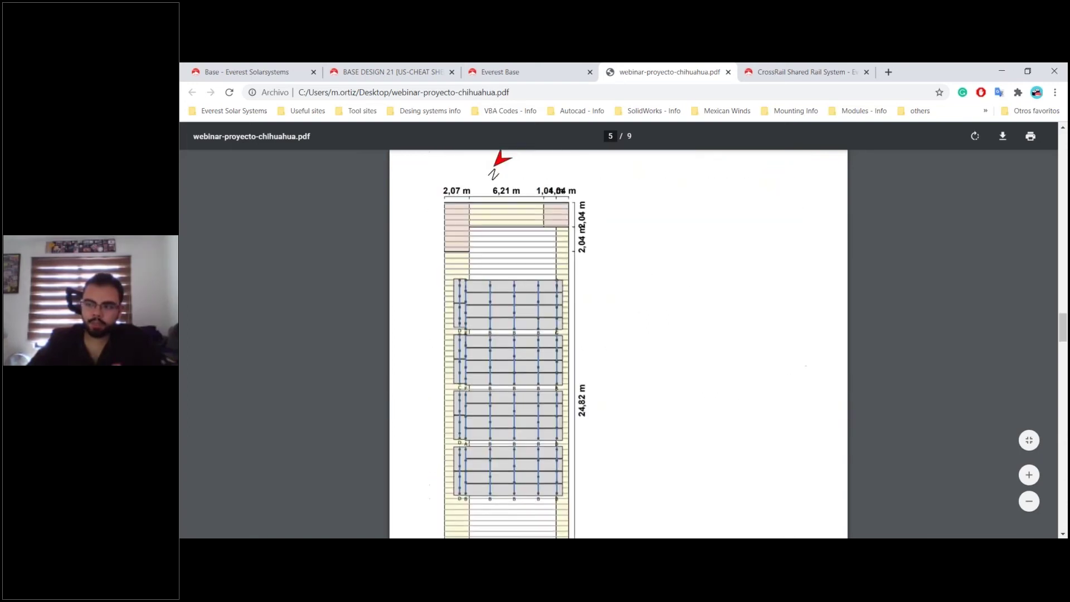
pyautogui.scroll(-3, 479, 363)
pyautogui.keyDown('ctrl'); pyautogui.scroll(4, 344, 406); pyautogui.keyUp('ctrl')
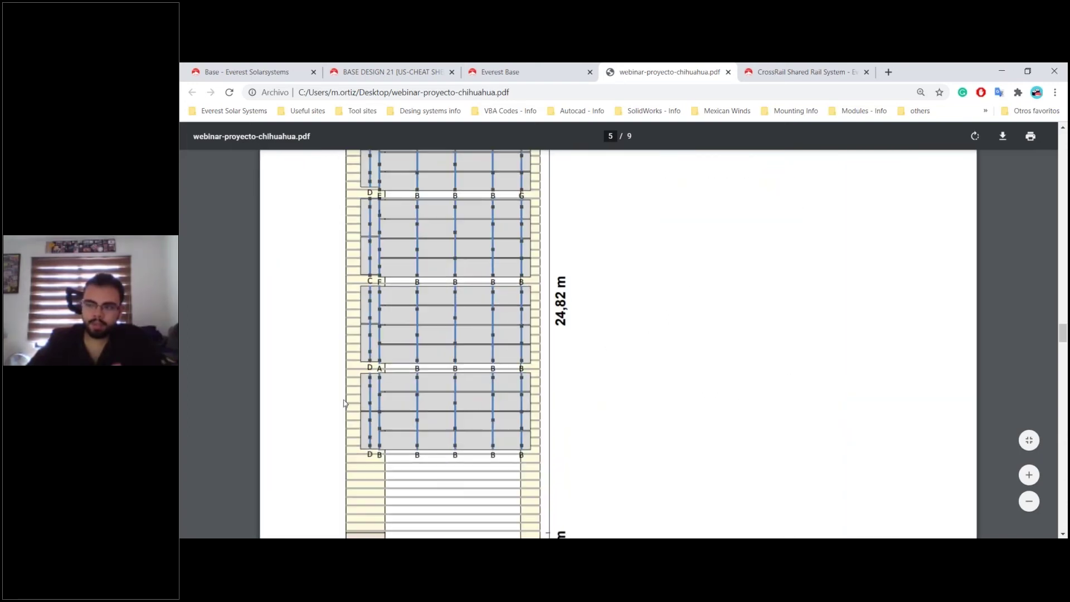
pyautogui.hscroll(3, 344, 406)
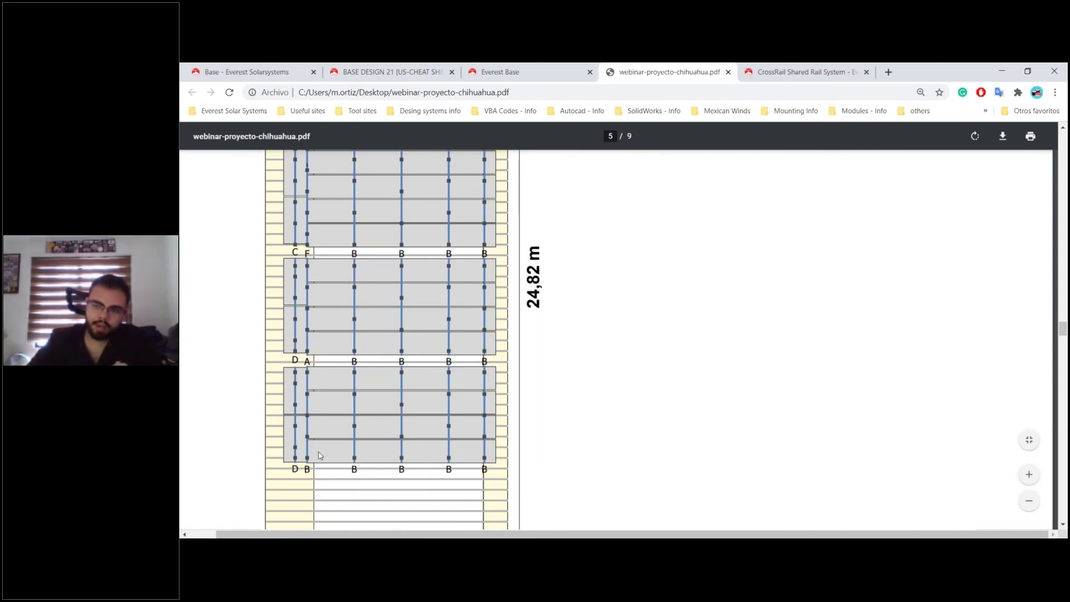
pyautogui.scroll(6, 340, 390)
pyautogui.scroll(15, 370, 344)
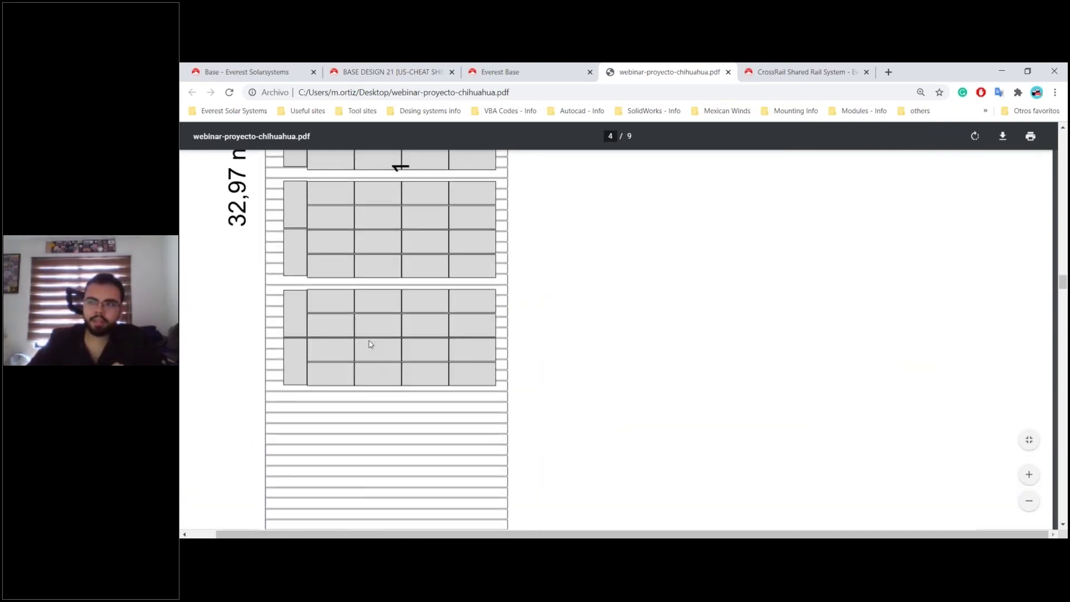
pyautogui.scroll(5, 481, 300)
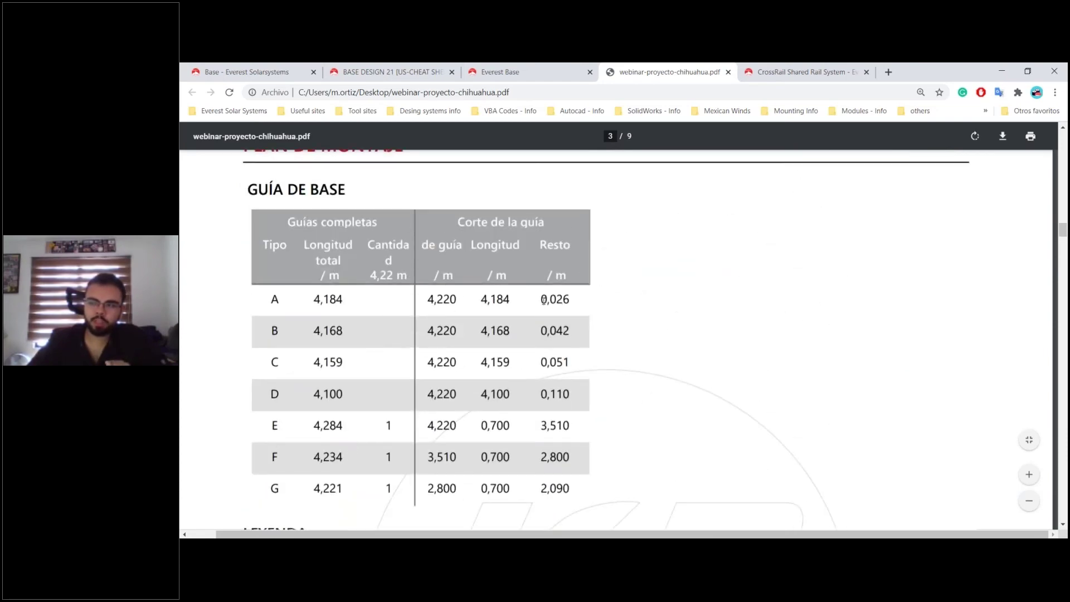
pyautogui.scroll(-3, 560, 300)
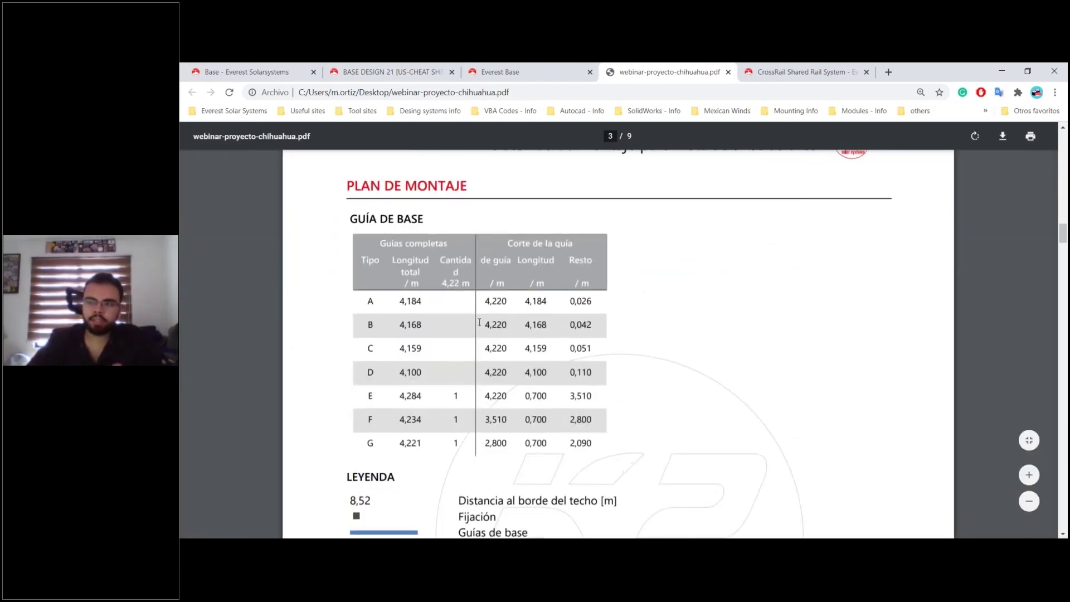
pyautogui.scroll(-1, 424, 261)
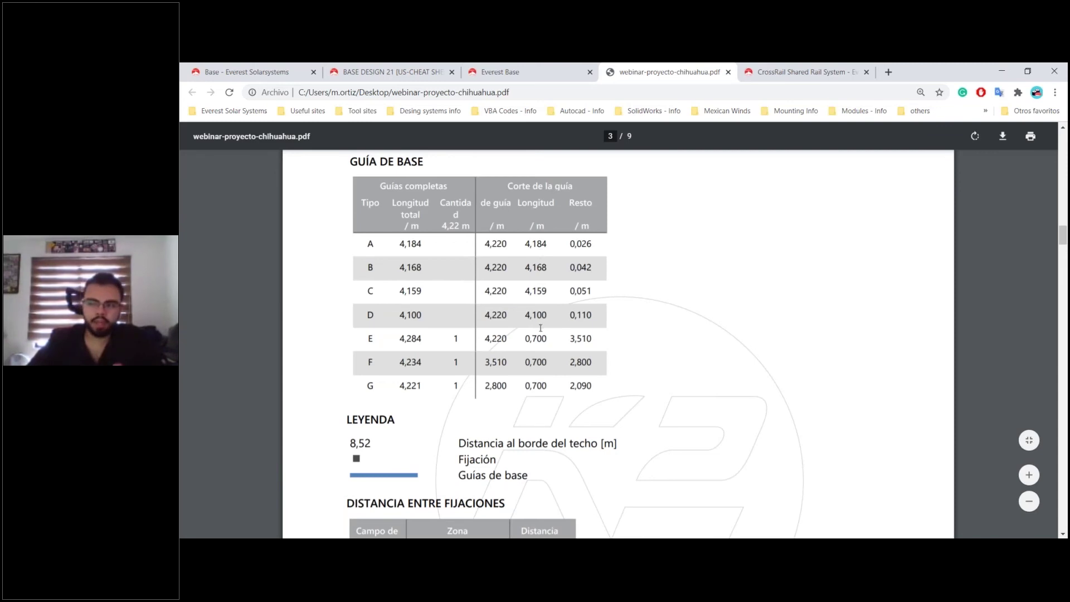
# - Examine the fastener spacing for the middle and edge zones and the module field table on page 3
pyautogui.scroll(-4, 501, 323)
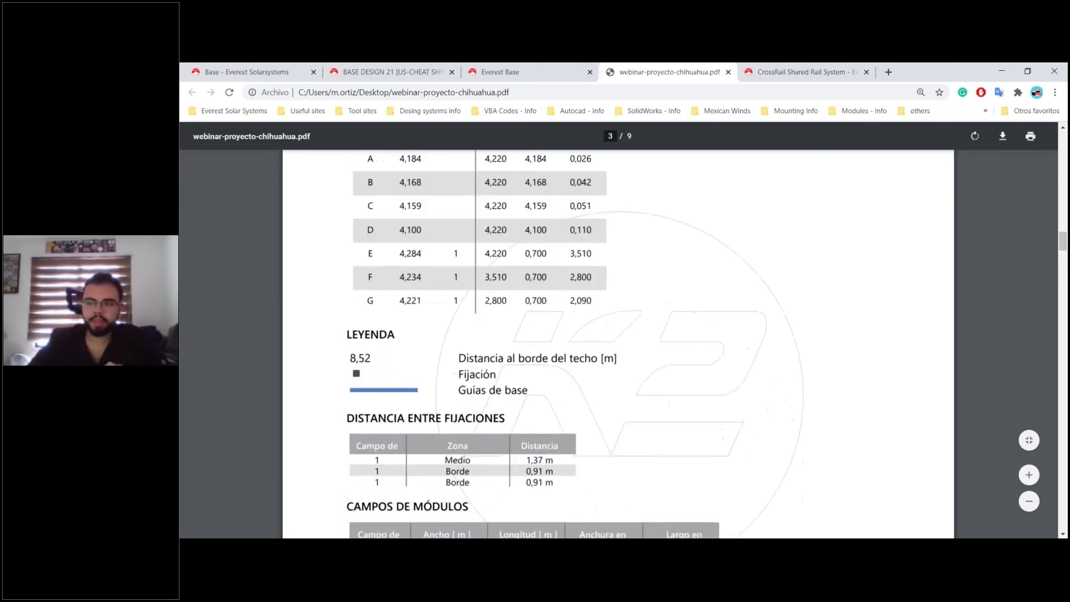
pyautogui.scroll(-1, 444, 288)
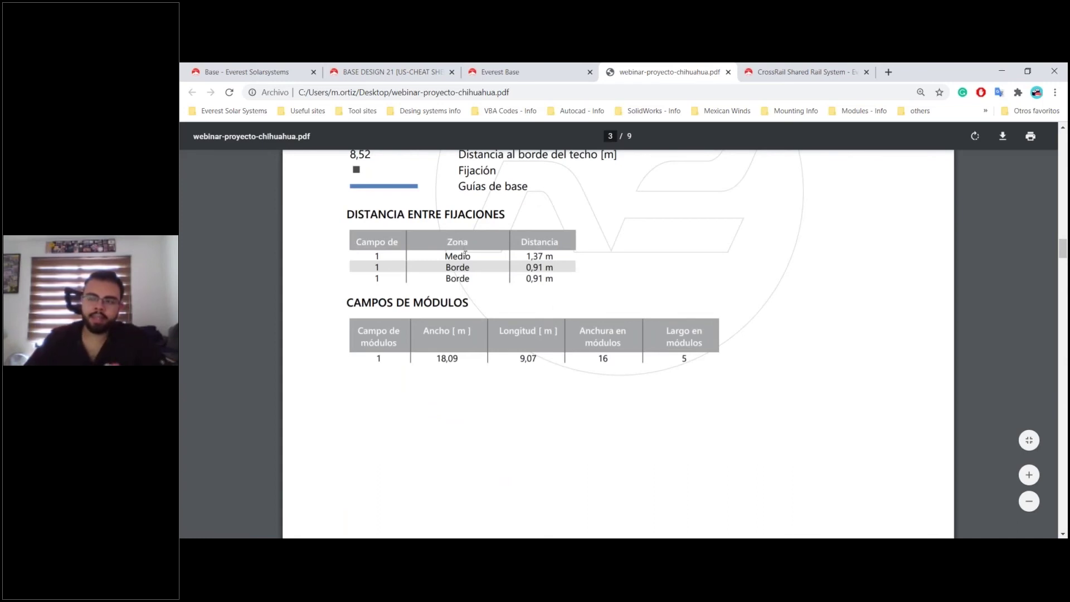
pyautogui.doubleClick(527, 255)
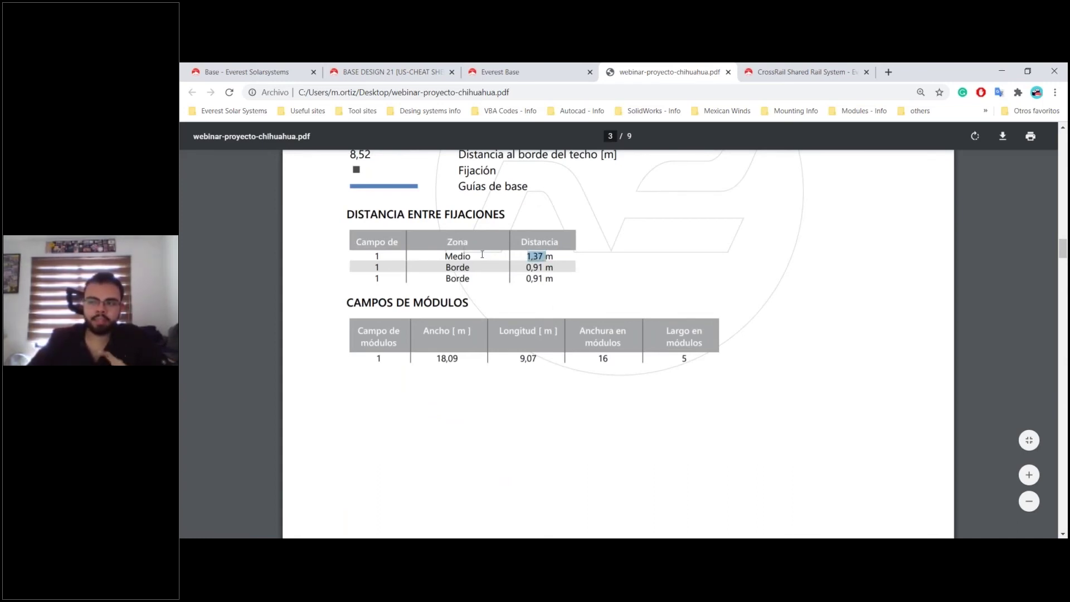
pyautogui.doubleClick(524, 267)
pyautogui.doubleClick(526, 278)
pyautogui.click(599, 306)
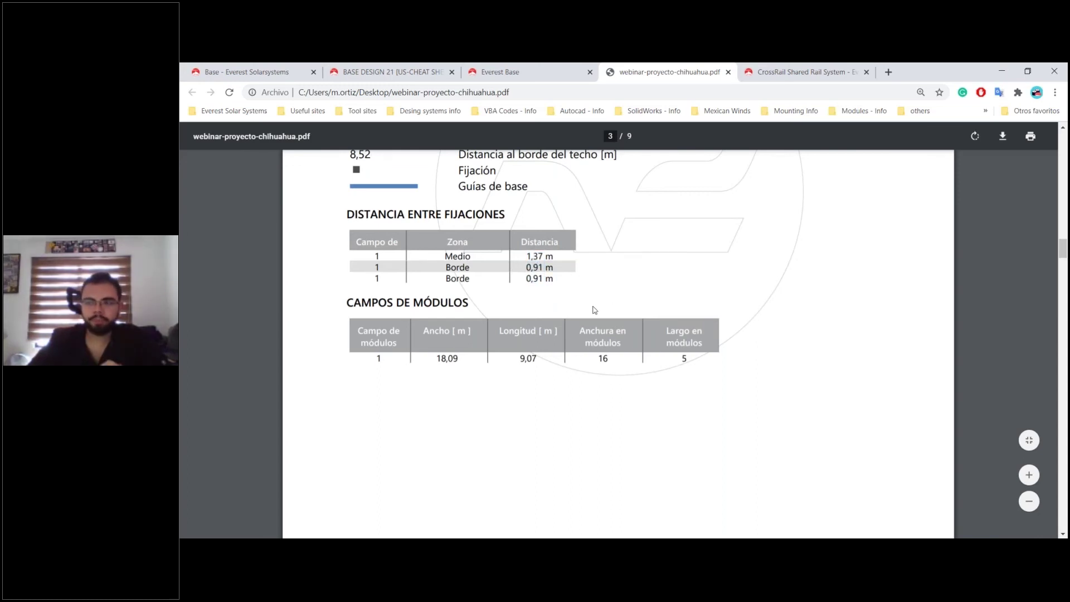
pyautogui.scroll(-10, 593, 310)
pyautogui.scroll(10, 557, 285)
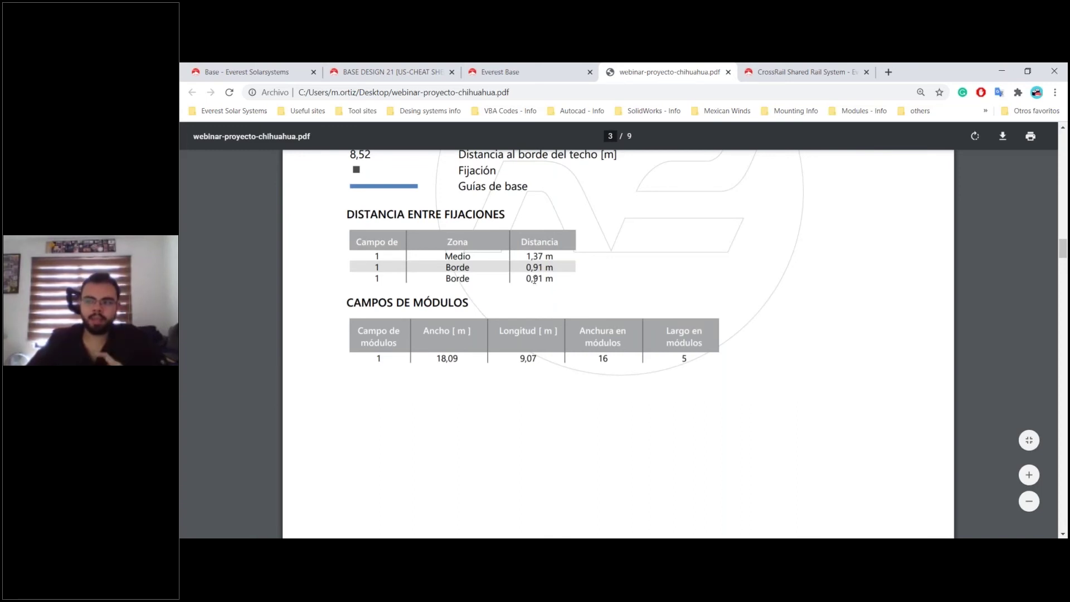
# - Inspect the roof layout dimensions on page 4 and the base rail positions across the roof zones on page 5
pyautogui.scroll(-10, 534, 280)
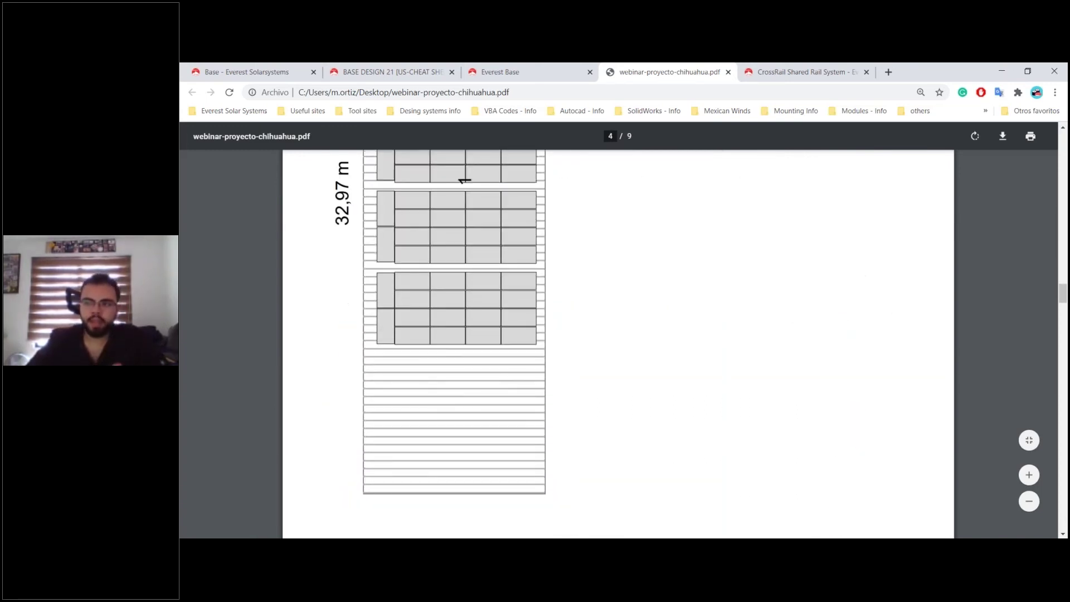
pyautogui.scroll(2, 570, 232)
pyautogui.scroll(-2, 570, 232)
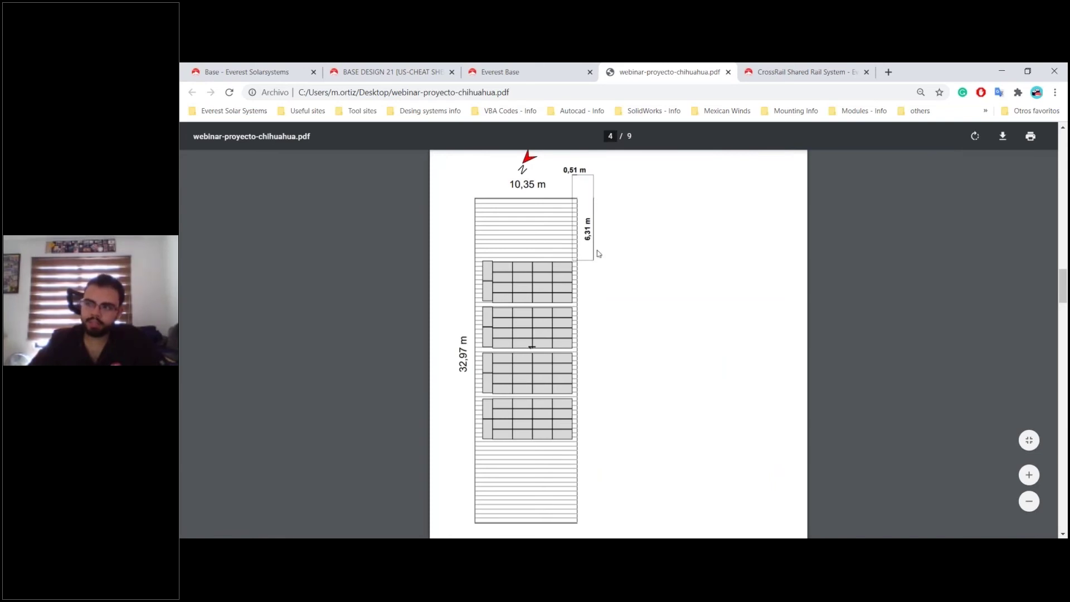
pyautogui.scroll(-10, 602, 279)
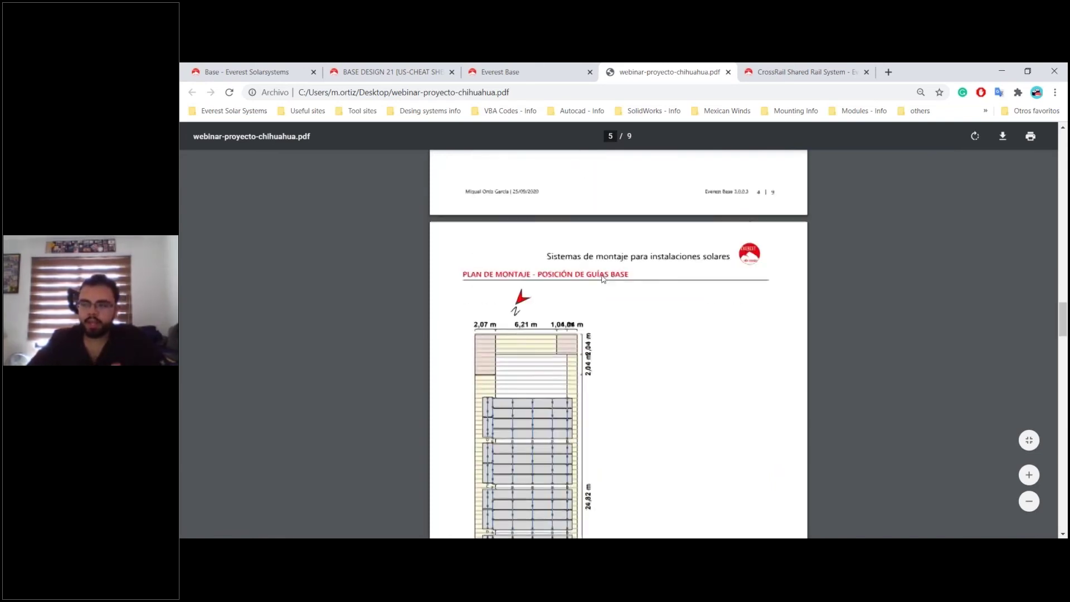
pyautogui.scroll(-4, 602, 278)
pyautogui.scroll(2, 436, 271)
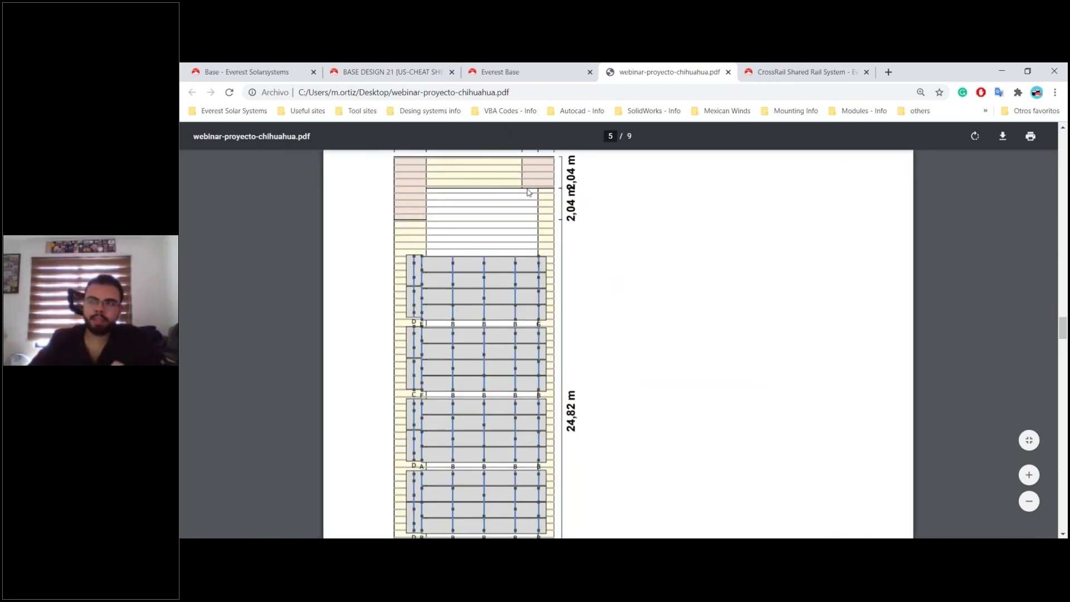
pyautogui.scroll(-2, 509, 262)
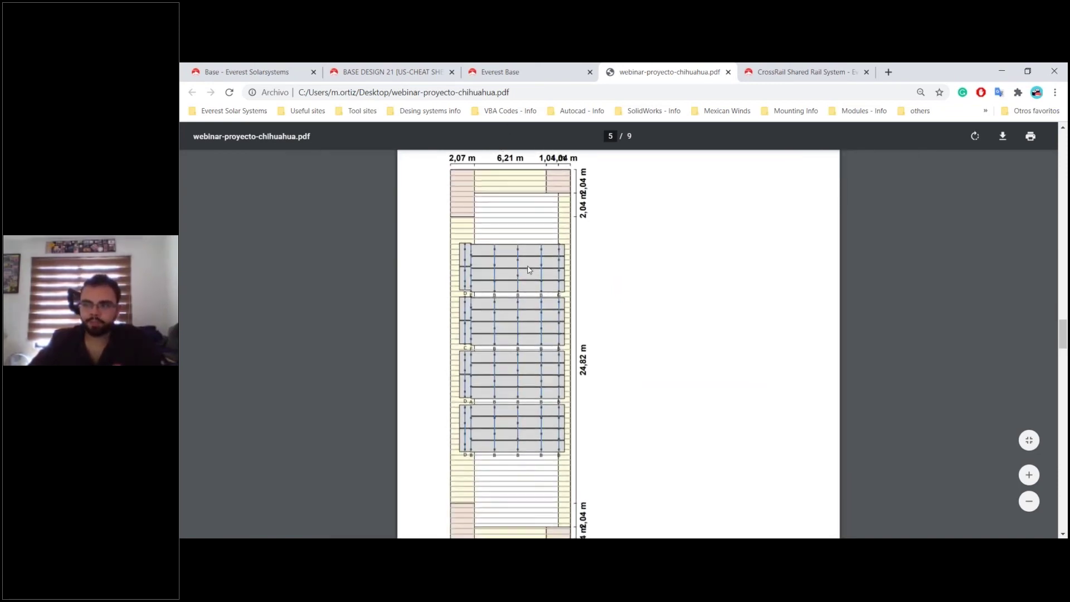
# - Review the module loads, utilization results and module field weights on page 6, and the article list on the last page
pyautogui.scroll(-10, 509, 263)
pyautogui.scroll(4, 504, 286)
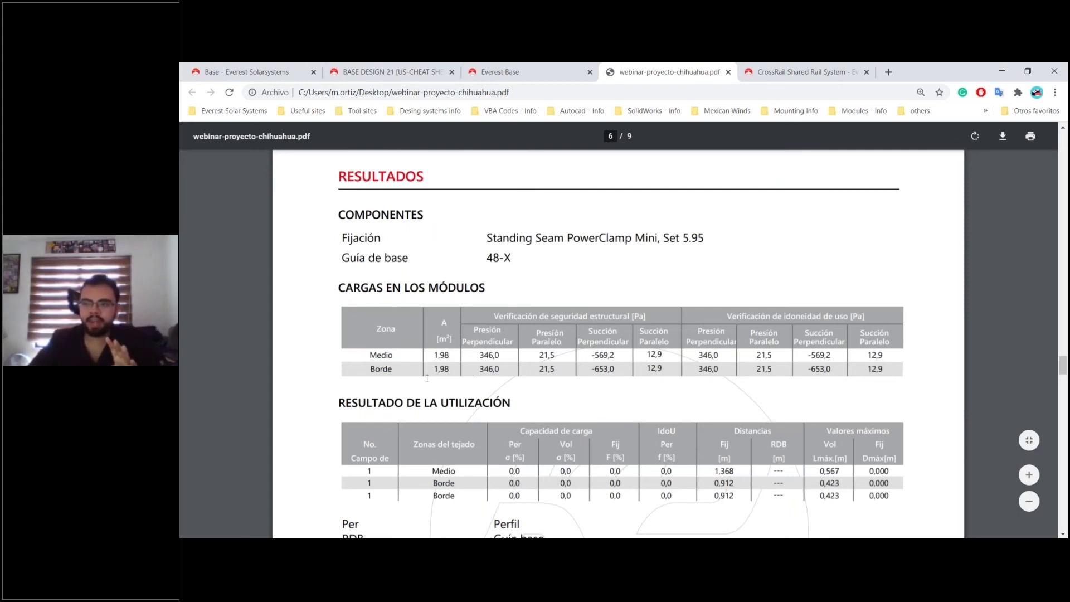
pyautogui.scroll(-4, 546, 357)
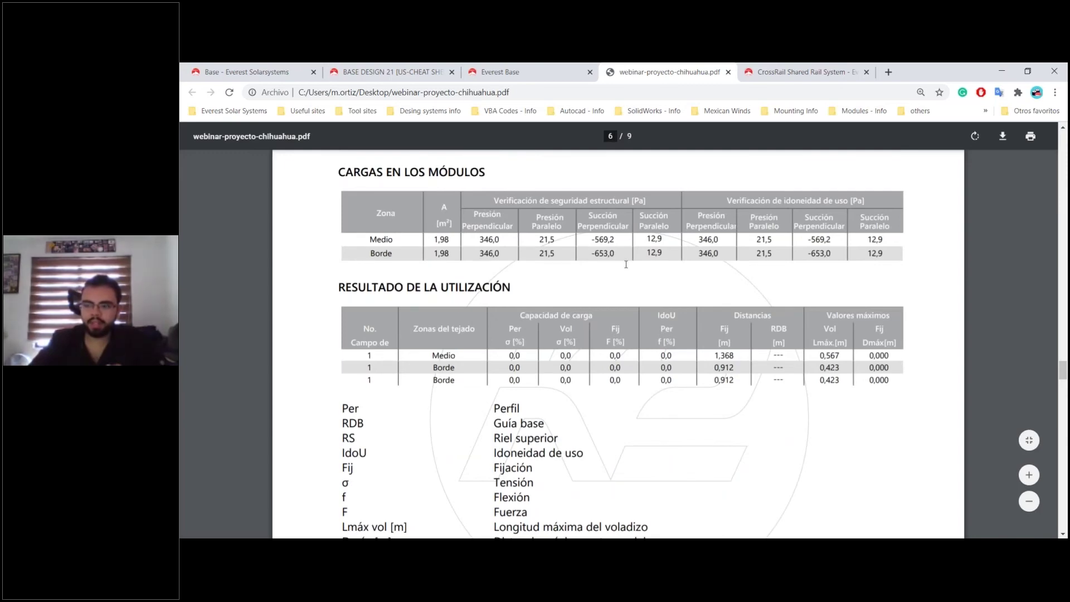
pyautogui.scroll(-6, 626, 264)
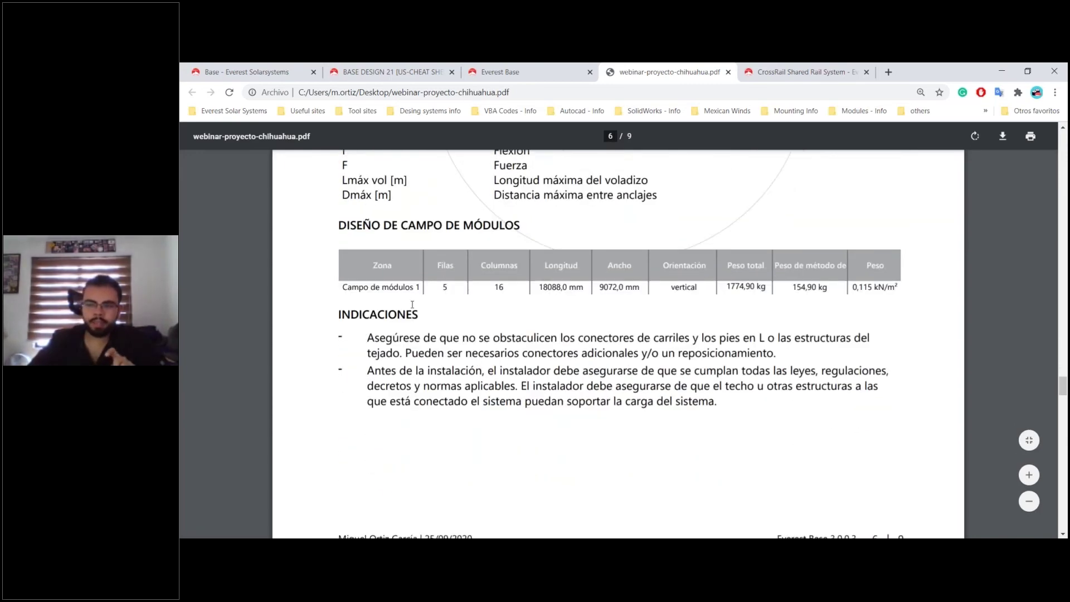
pyautogui.scroll(1, 412, 305)
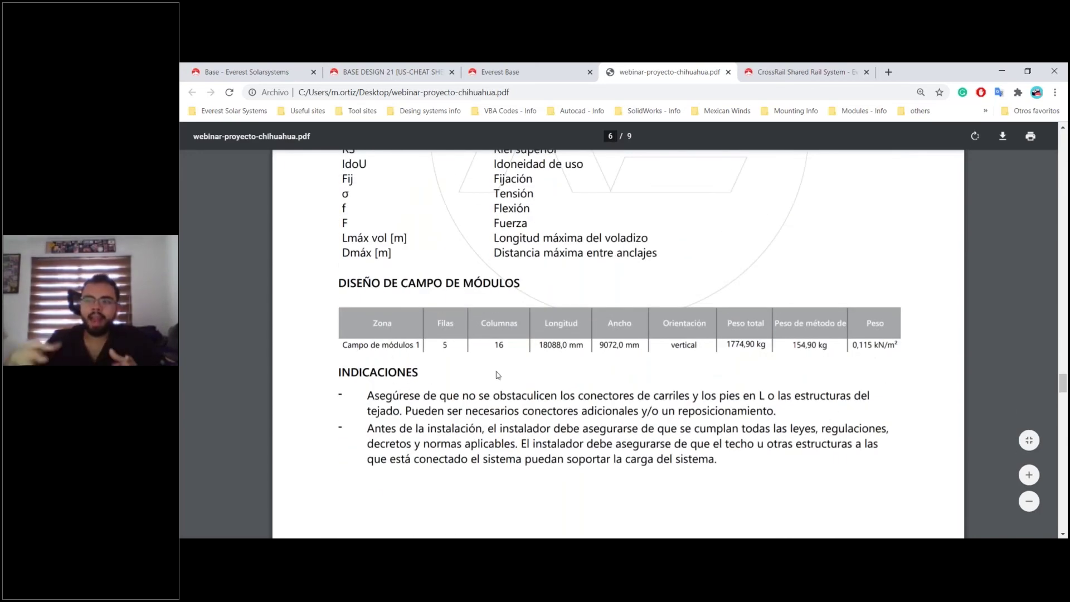
pyautogui.tripleClick(855, 344)
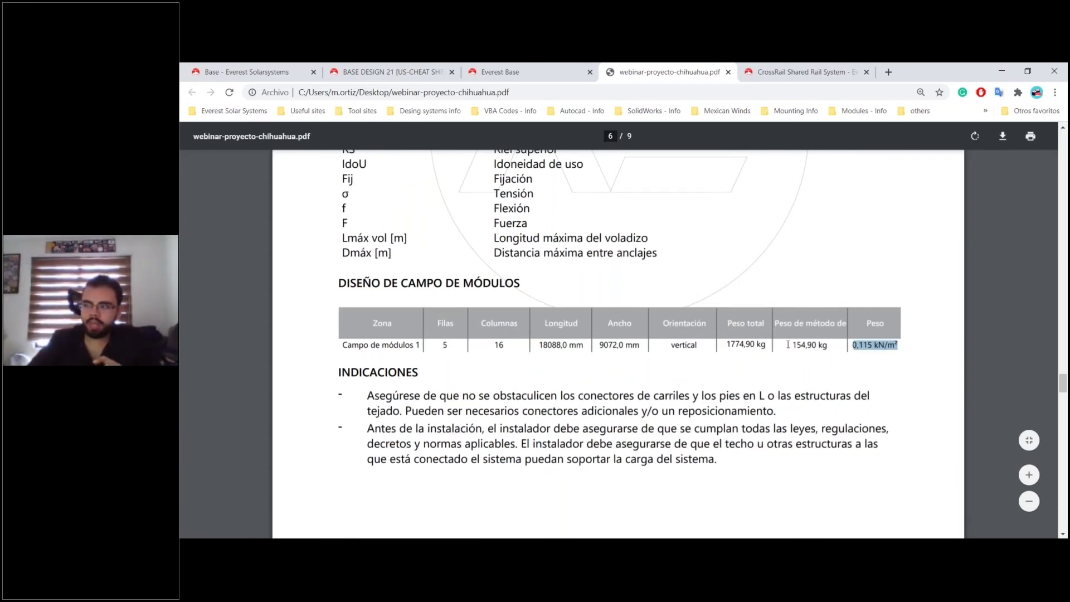
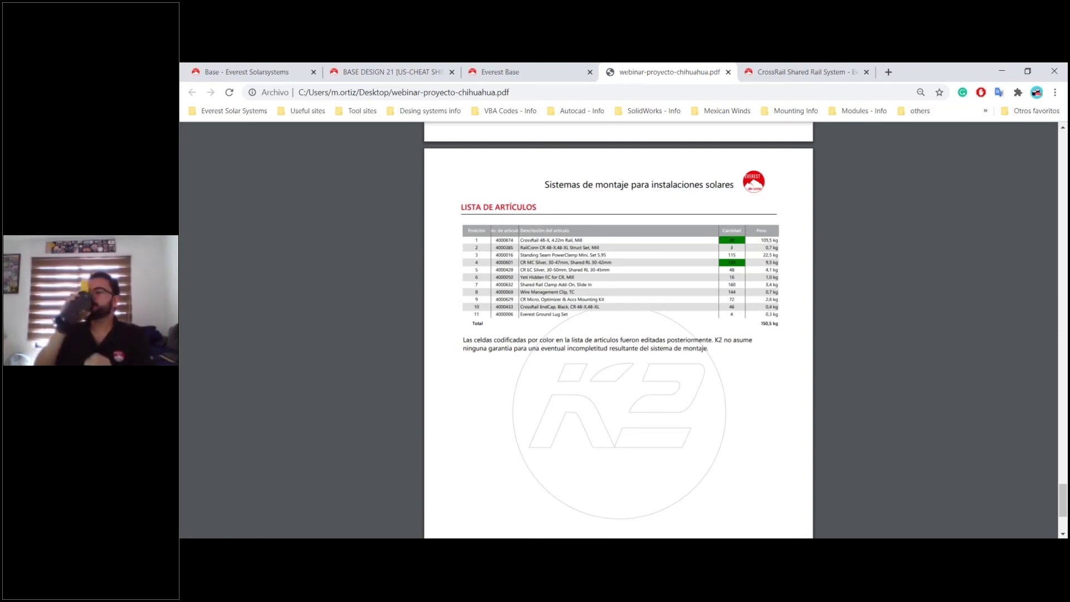
pyautogui.scroll(12, 618, 329)
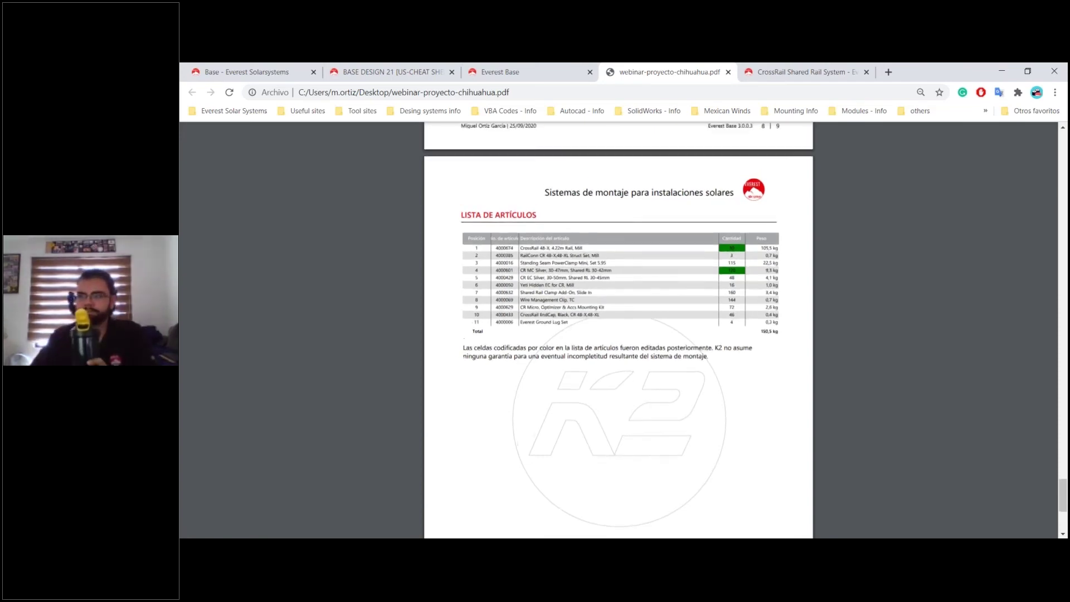
# - Go back through the report from the article list to the cover page with the project name, author and date
pyautogui.scroll(5, 619, 329)
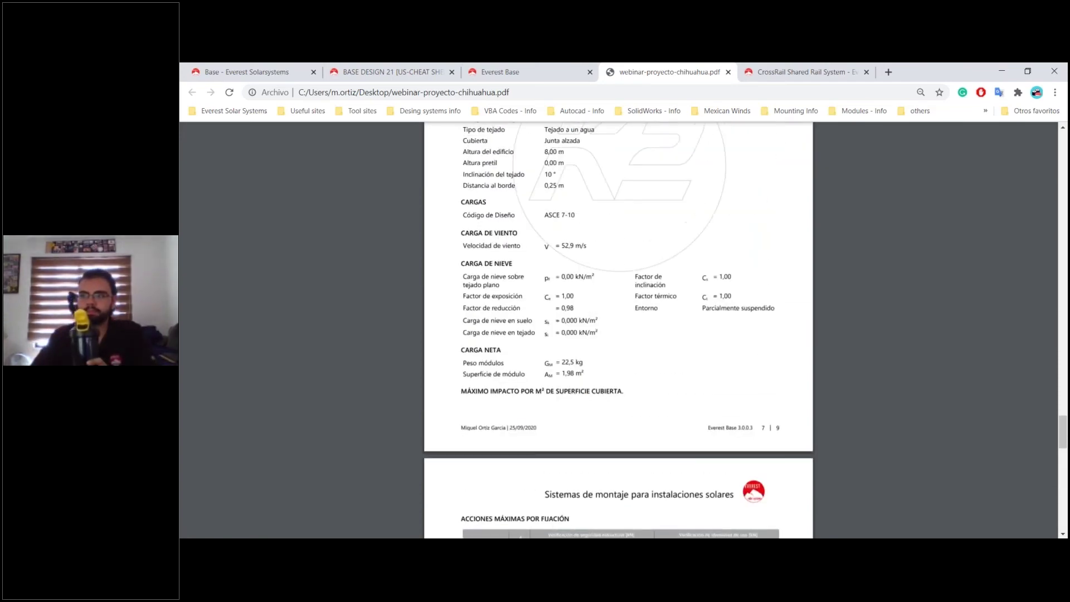
pyautogui.scroll(9, 559, 336)
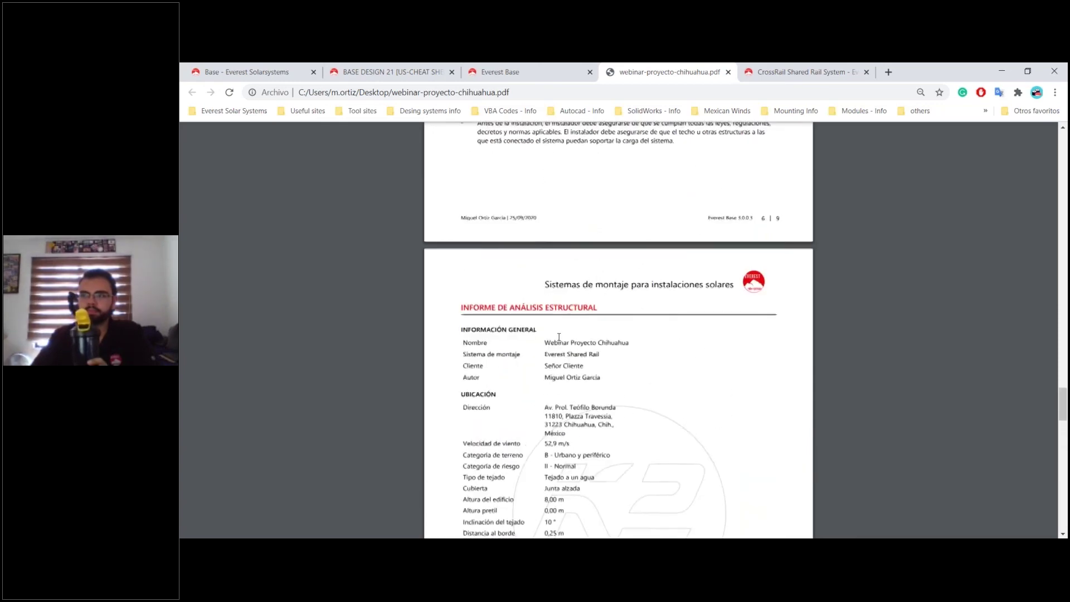
pyautogui.scroll(7, 558, 337)
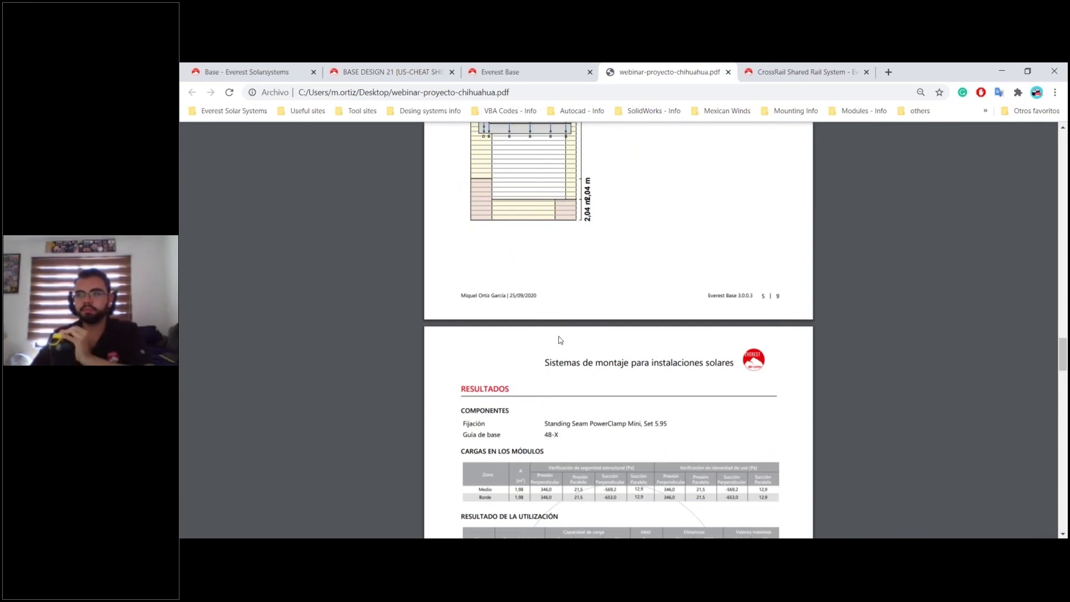
pyautogui.scroll(5, 559, 339)
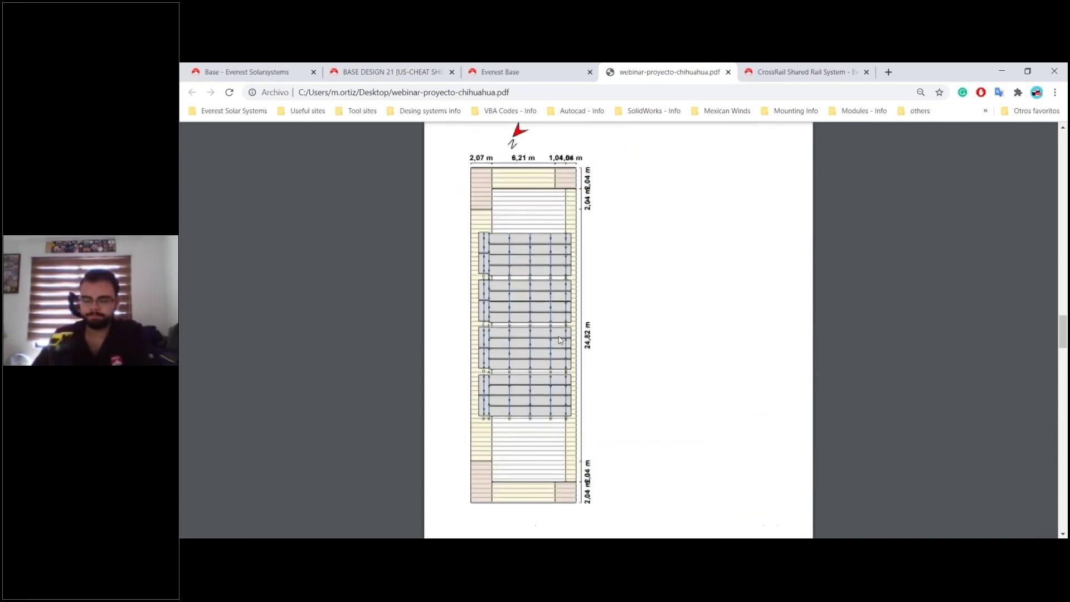
pyautogui.scroll(14, 558, 338)
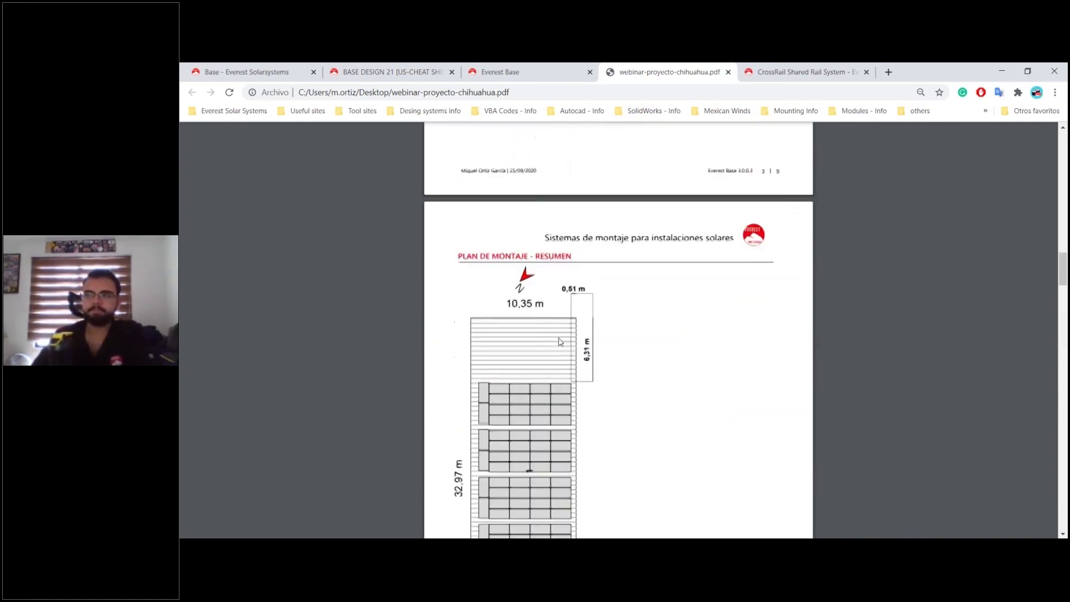
pyautogui.scroll(6, 559, 340)
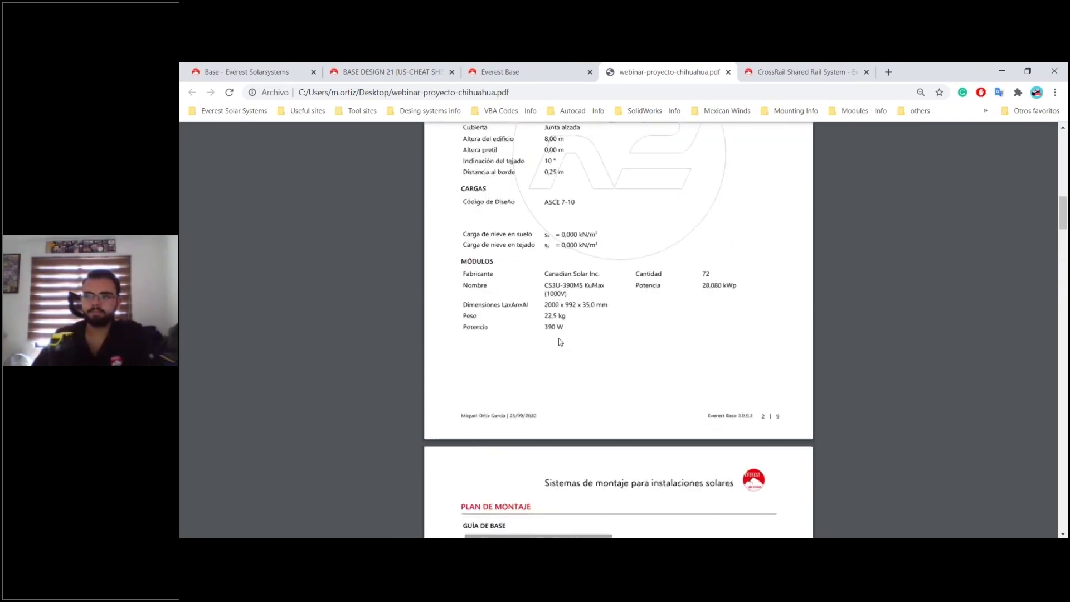
pyautogui.scroll(8, 558, 341)
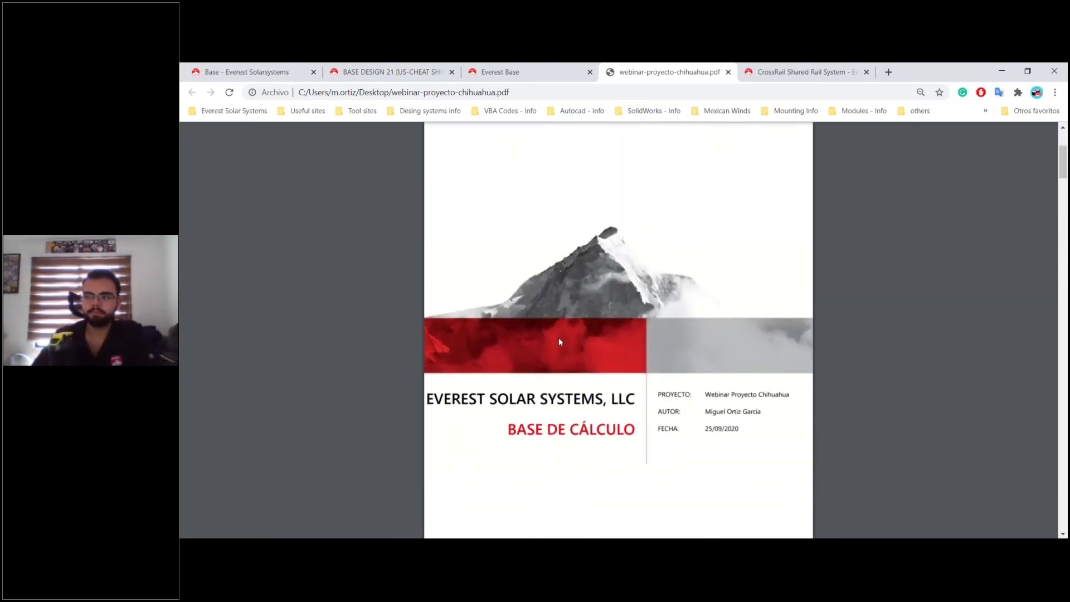
# - Review the project information on page 2, including the location, roof data, design code and module specifications
pyautogui.scroll(-6, 551, 395)
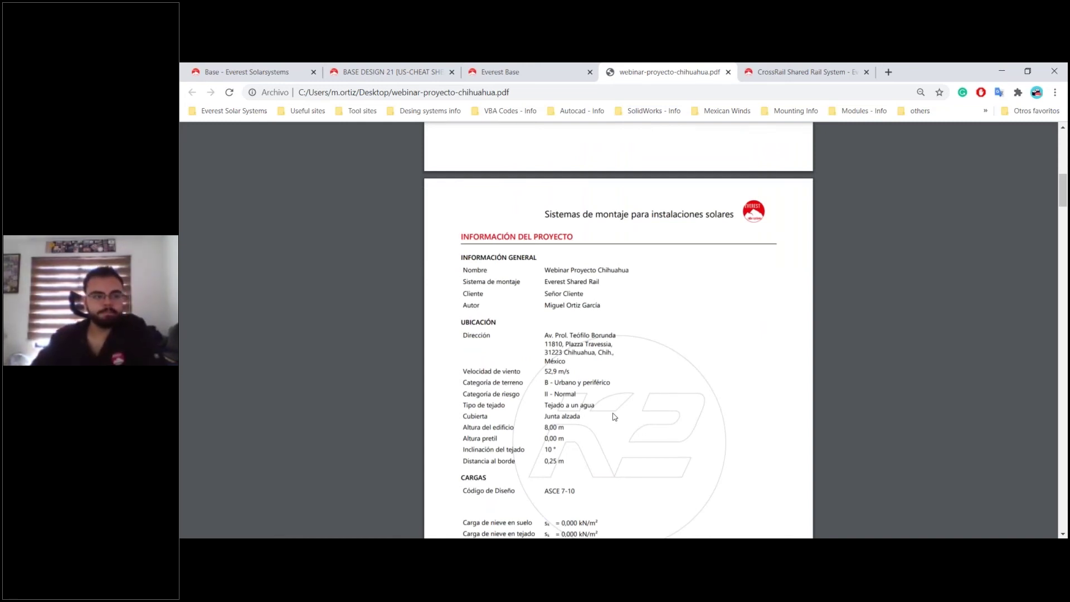
pyautogui.scroll(-1, 626, 415)
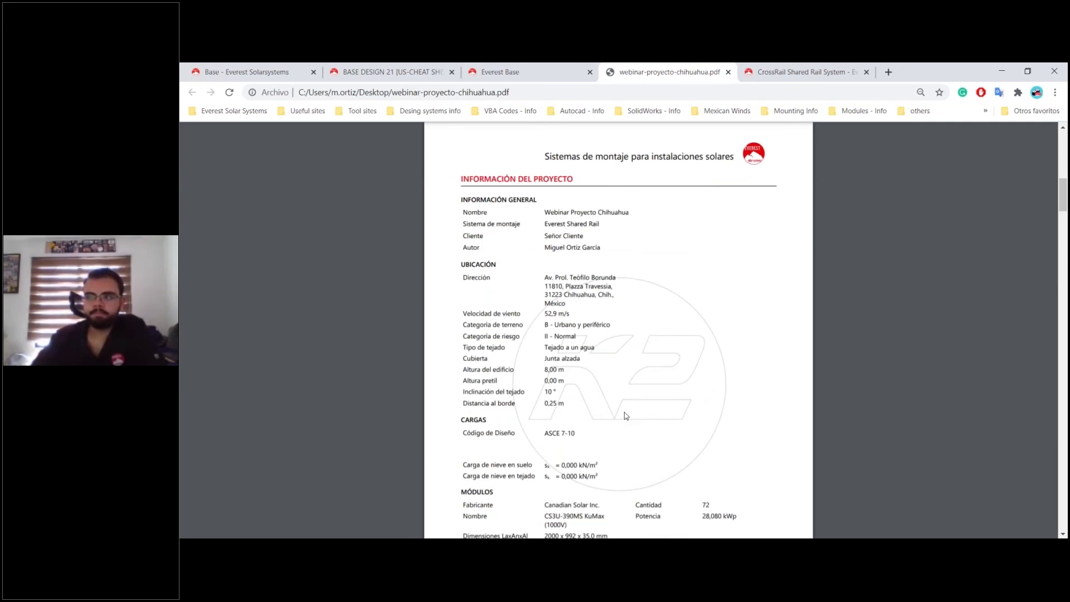
pyautogui.scroll(-2, 625, 415)
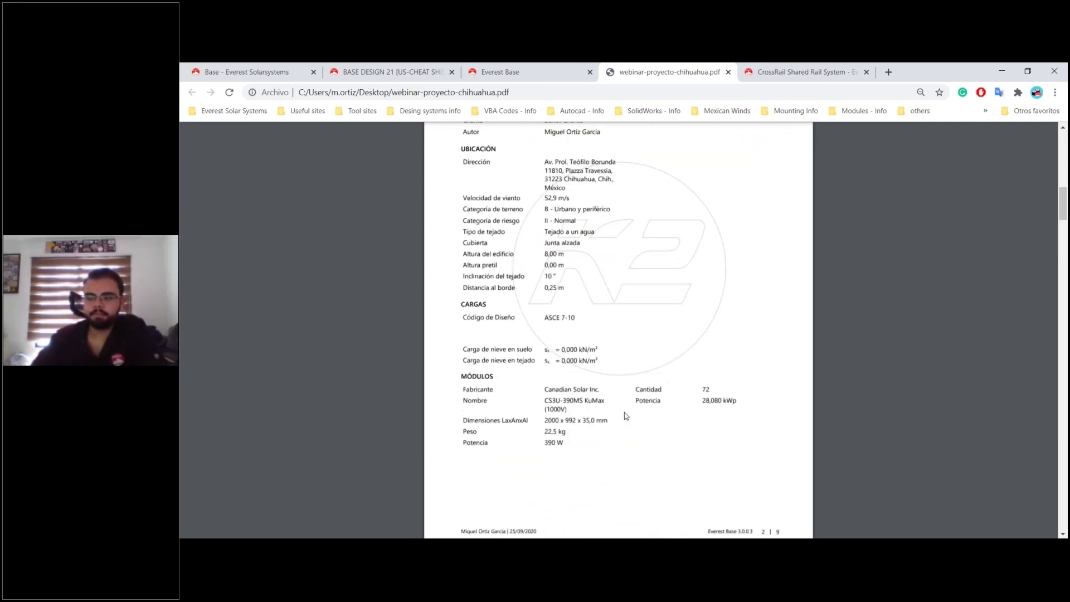
pyautogui.scroll(-3, 626, 416)
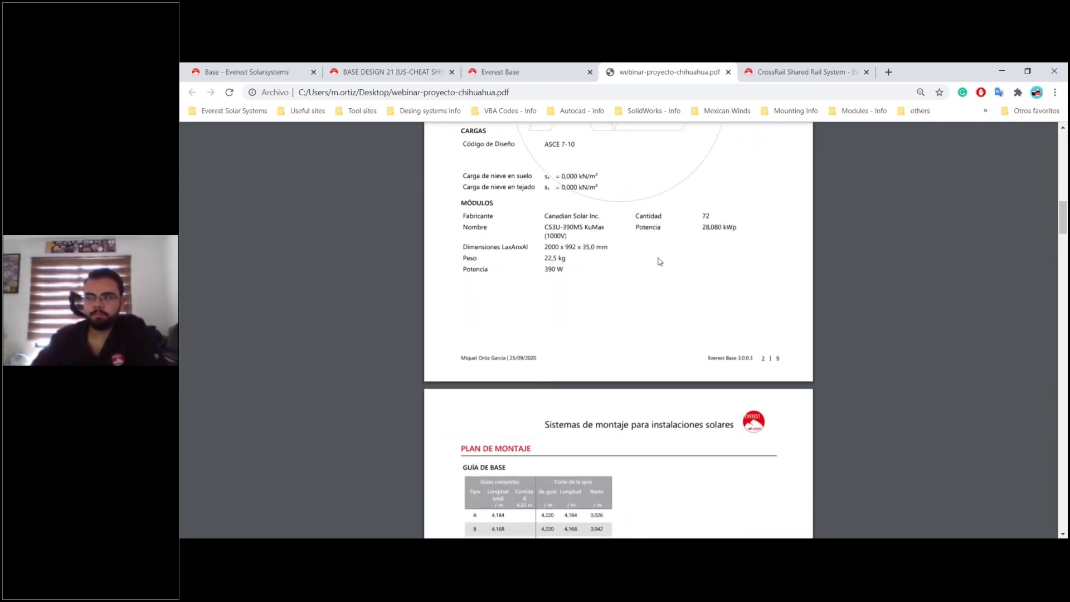
pyautogui.scroll(2, 601, 217)
pyautogui.moveTo(577, 260); pyautogui.dragTo(550, 259)
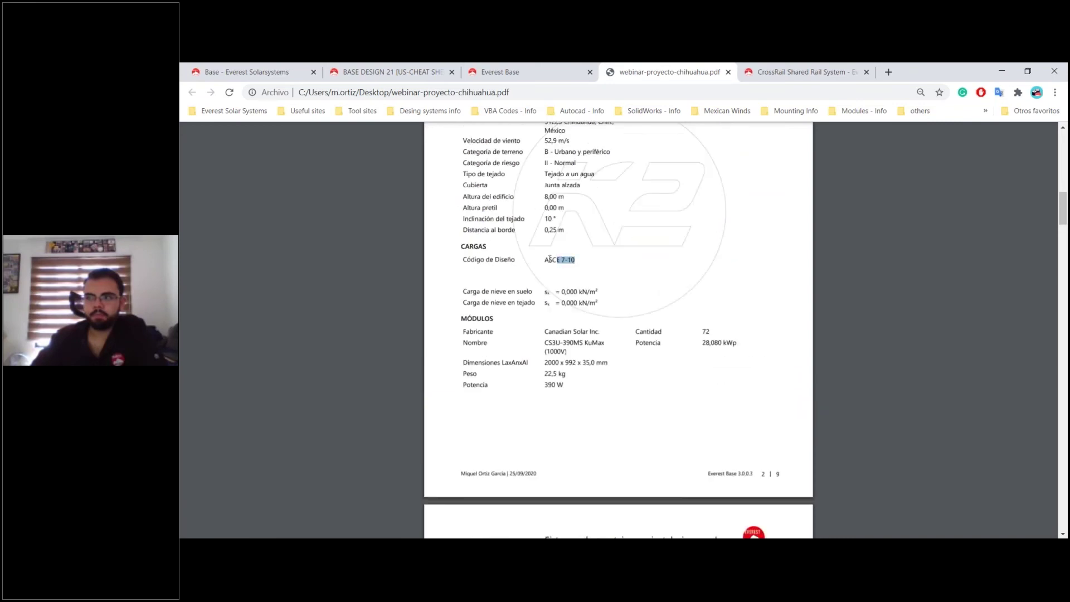
pyautogui.click(603, 262)
# - Skim the mounting plan tables on page 3 and the roof layout plans on pages 4 and 5
pyautogui.scroll(-5, 625, 287)
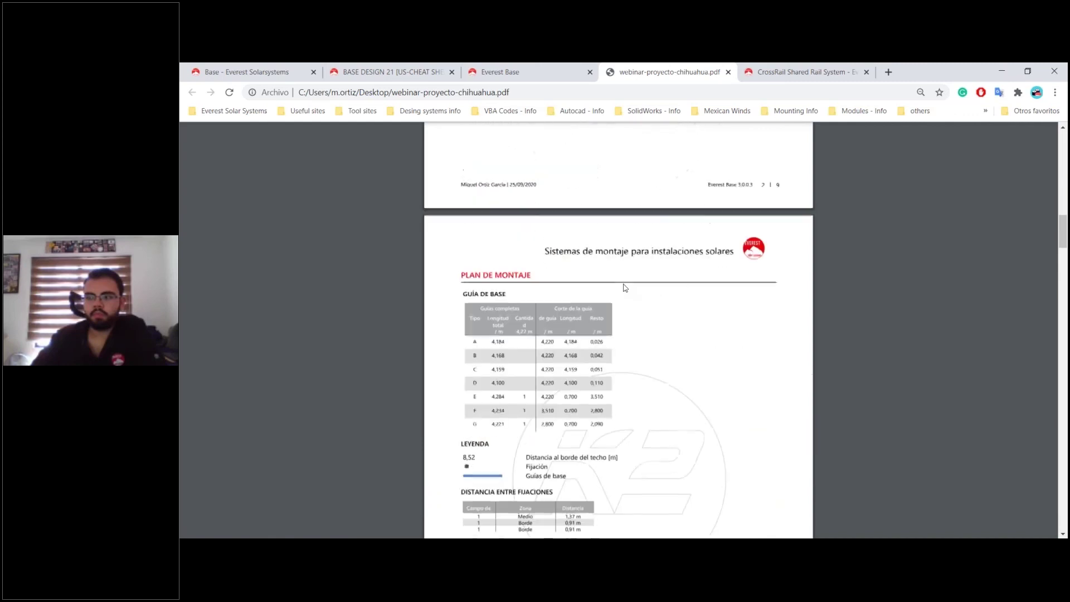
pyautogui.scroll(-2, 625, 287)
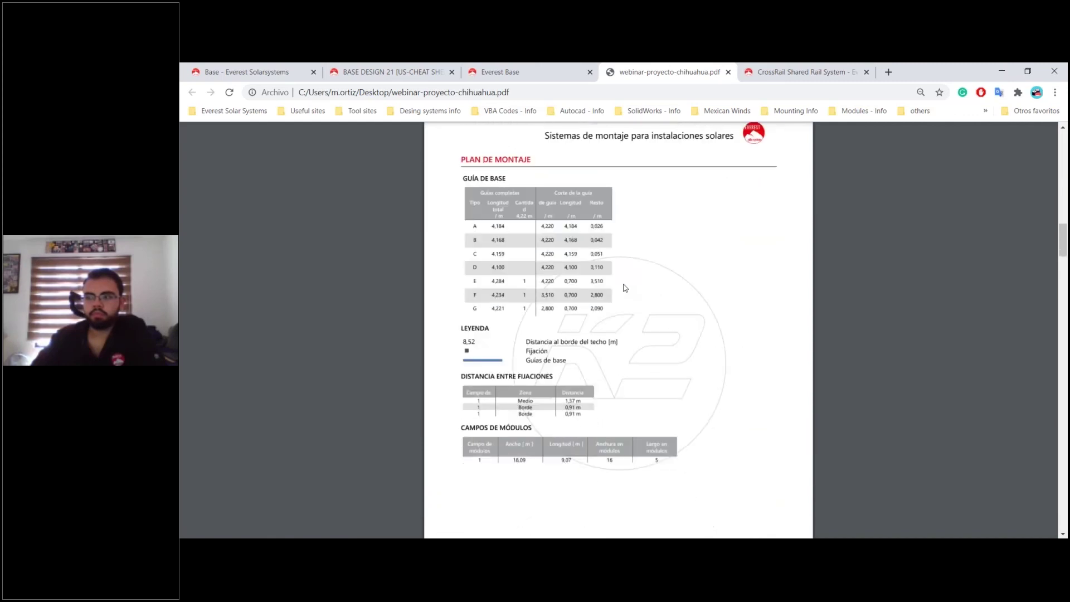
pyautogui.scroll(-9, 625, 287)
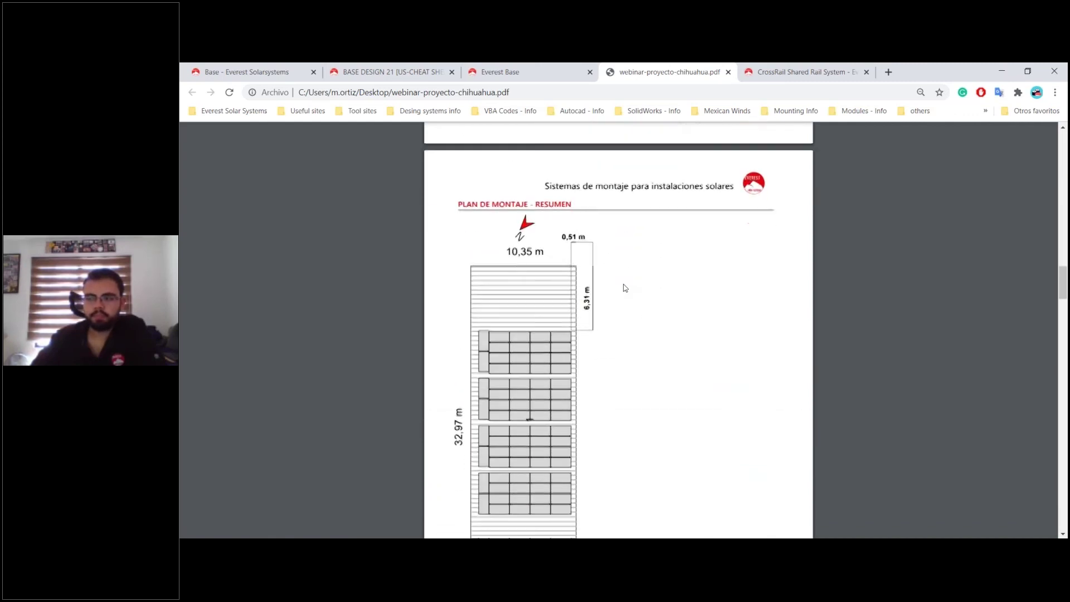
pyautogui.scroll(-3, 624, 287)
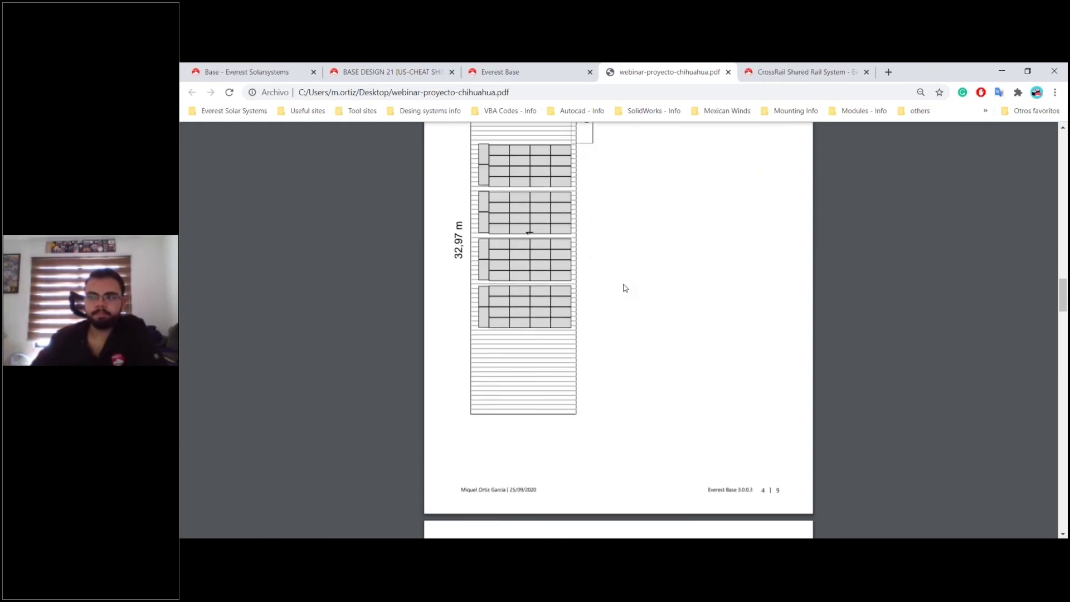
pyautogui.scroll(-5, 625, 287)
# - Skim the results on page 6, the structural analysis report and the article list on page 9
pyautogui.scroll(-9, 625, 287)
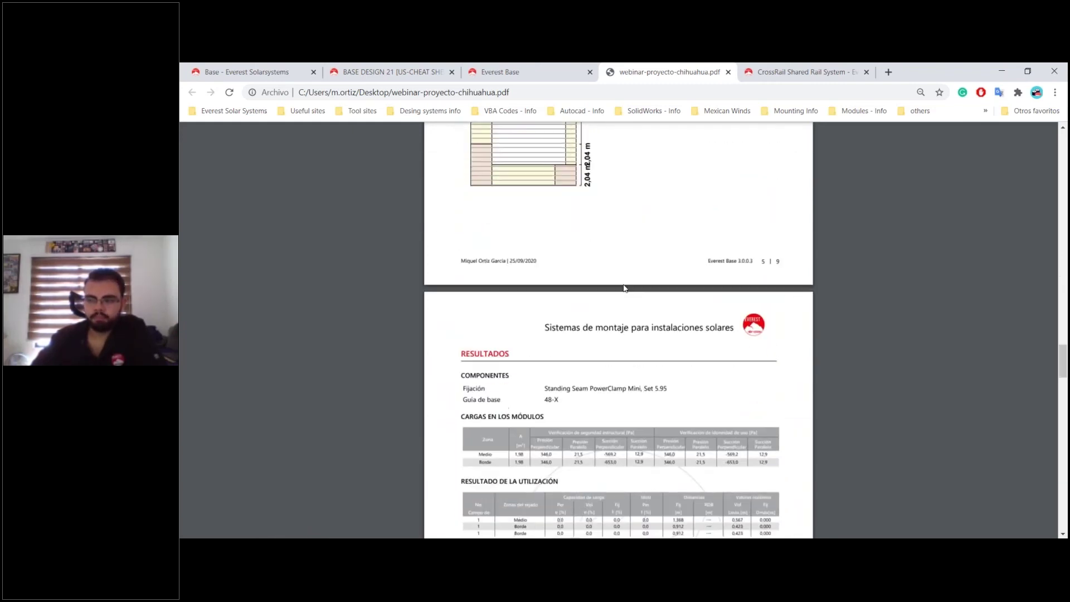
pyautogui.scroll(-3, 625, 286)
pyautogui.scroll(-4, 623, 302)
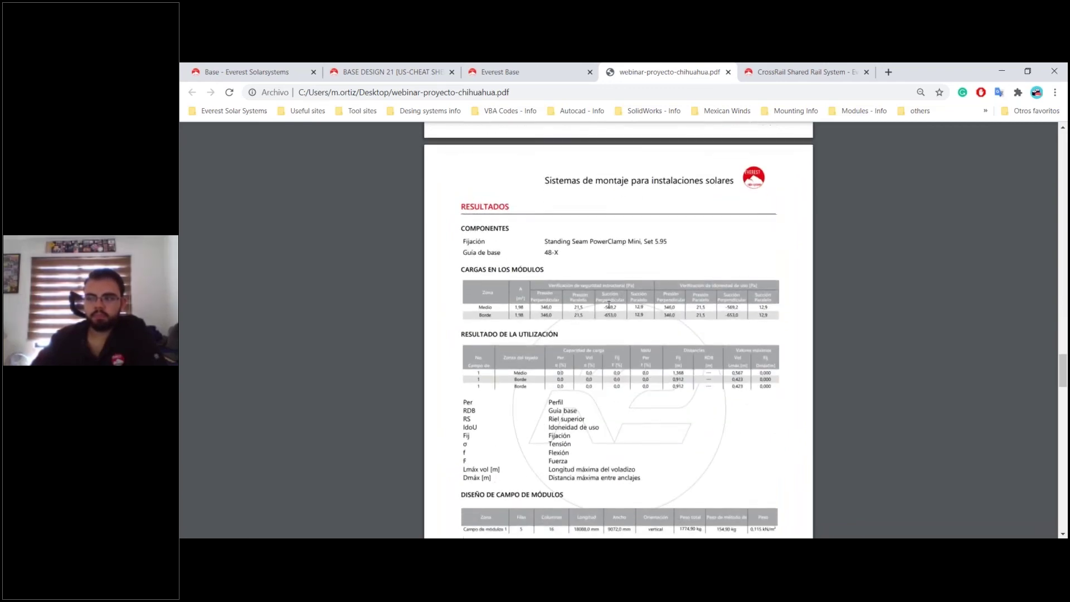
pyautogui.scroll(-7, 602, 305)
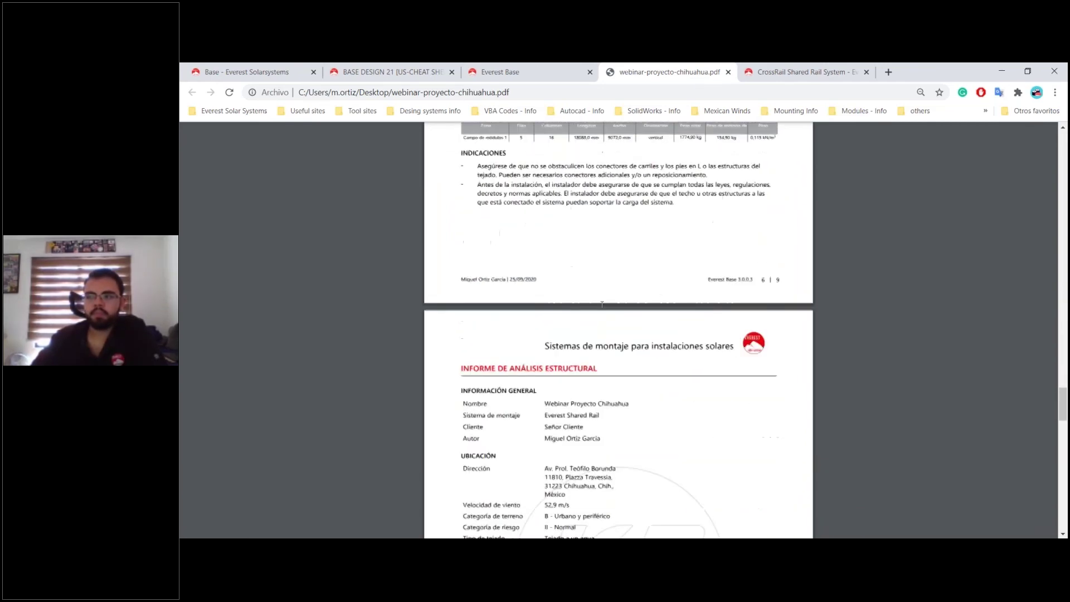
pyautogui.scroll(-8, 602, 305)
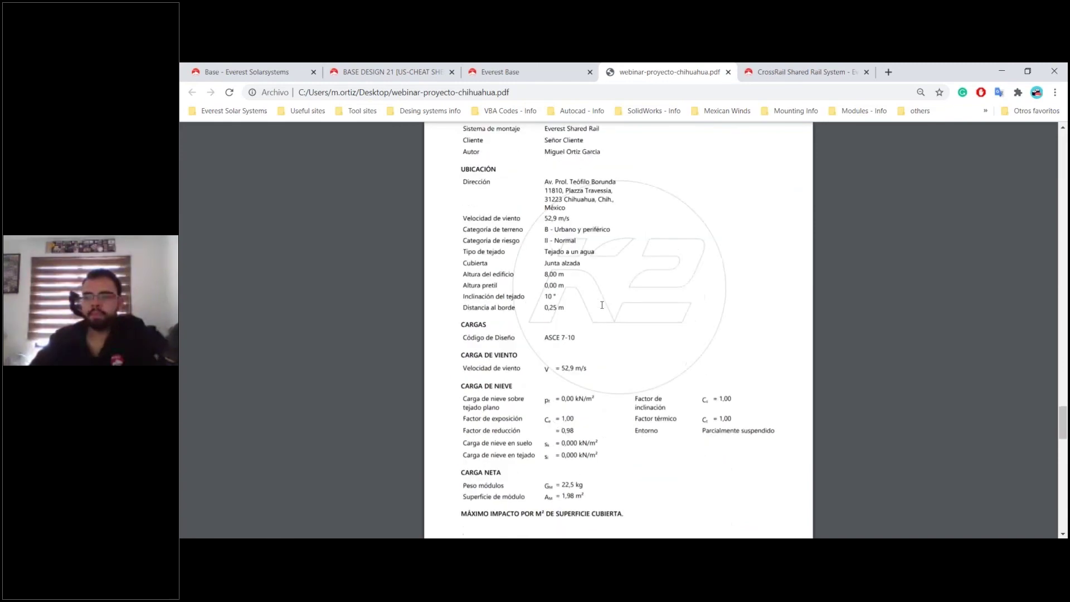
pyautogui.scroll(-8, 602, 305)
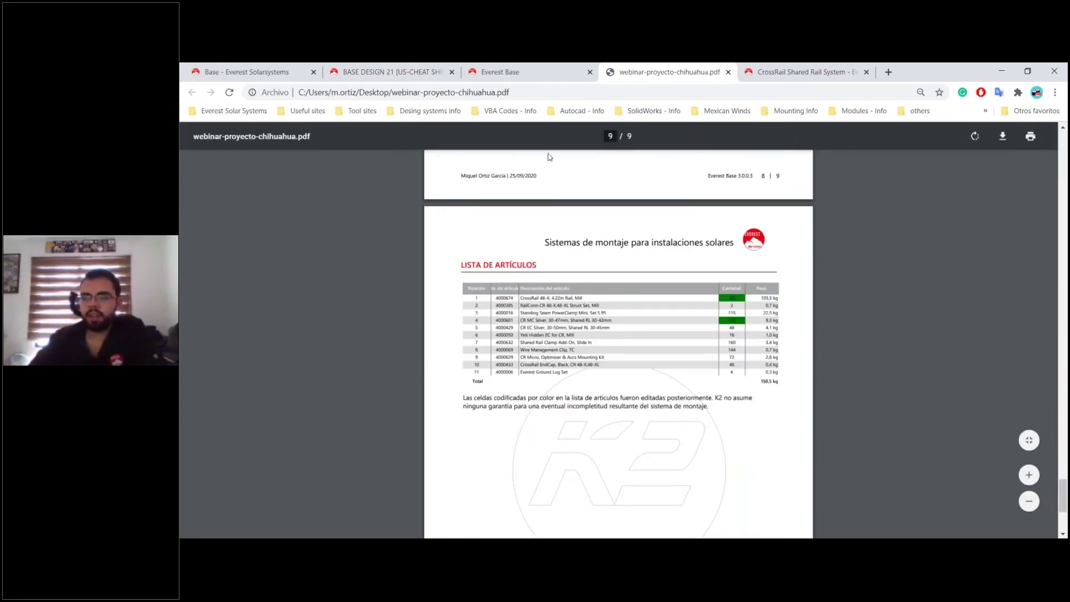
# - Switch to Everest Base, export the article list to Excel as webinar-proyecto-chihuahua_bom on the desktop, and open the saved workbook
pyautogui.click(547, 74)
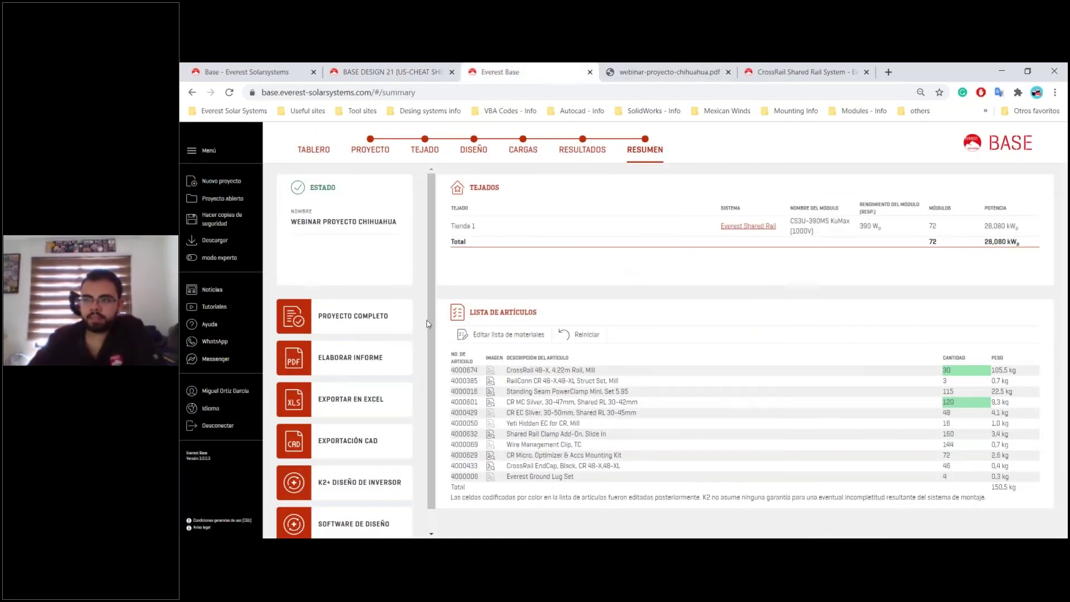
pyautogui.scroll(-1, 432, 324)
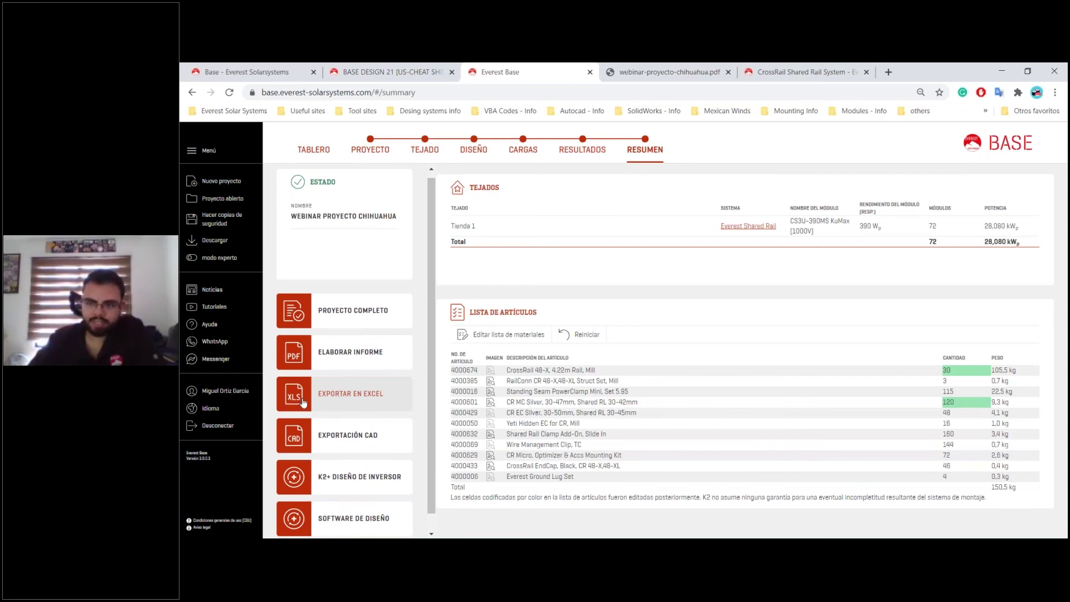
pyautogui.click(345, 402)
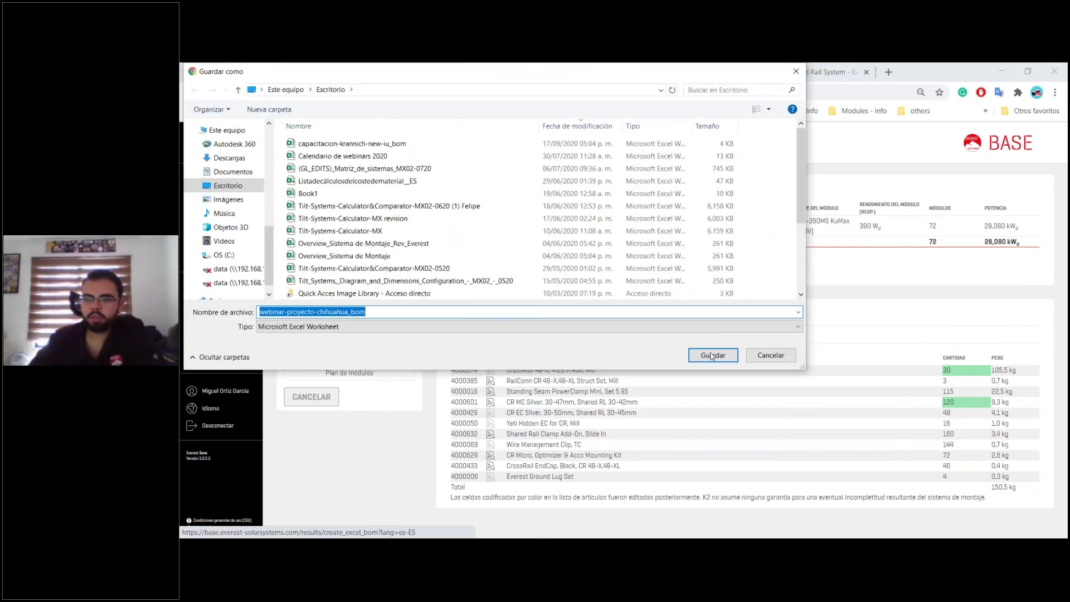
pyautogui.click(712, 355)
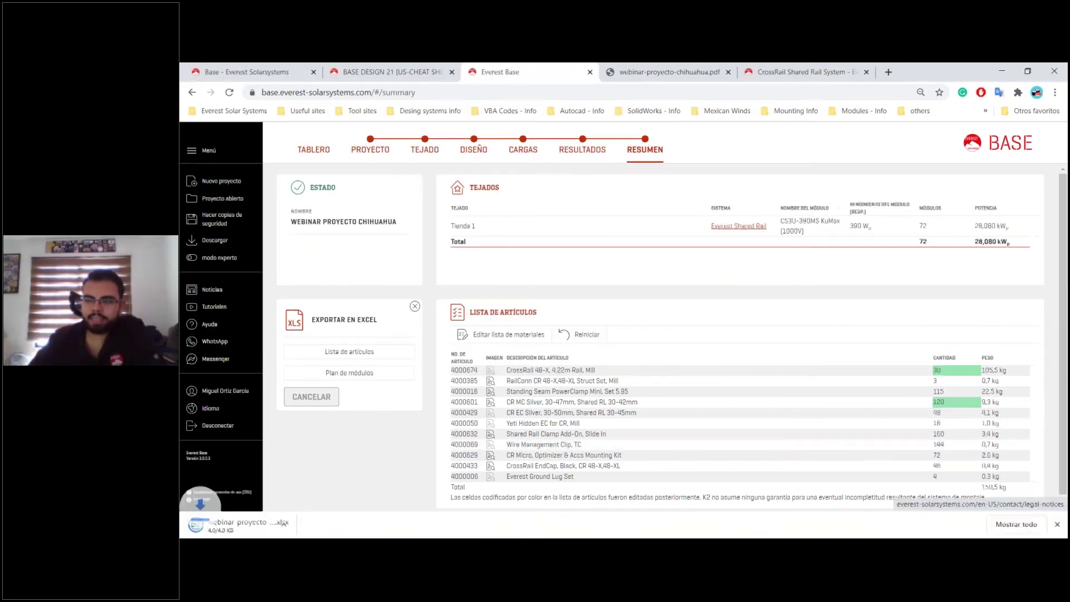
pyautogui.click(245, 525)
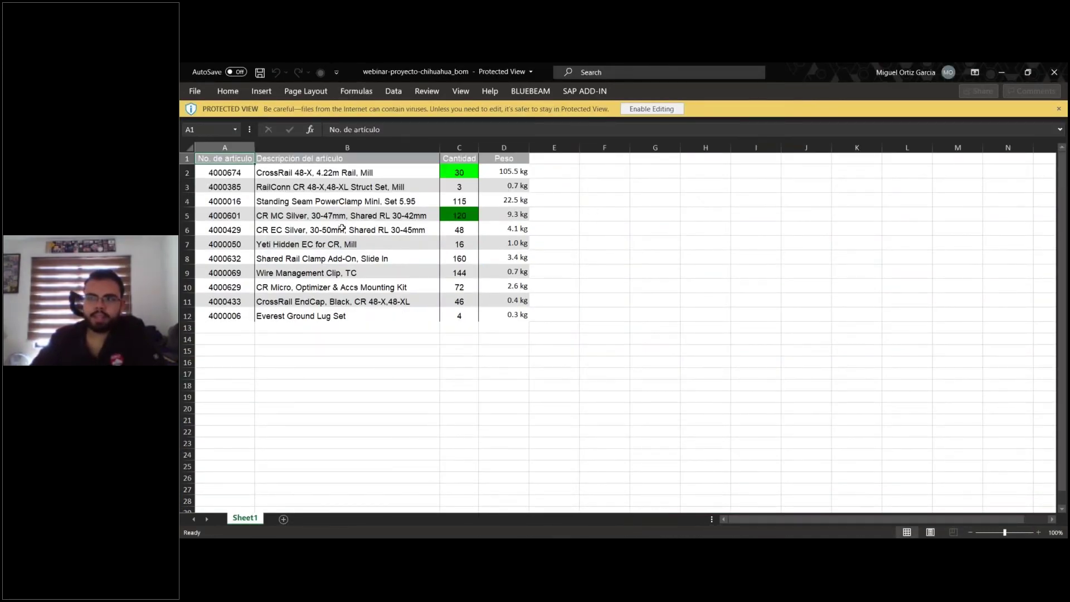
# - Examine the Cantidad column of the exported article list and put the wind table workbook out of view
pyautogui.click(456, 245)
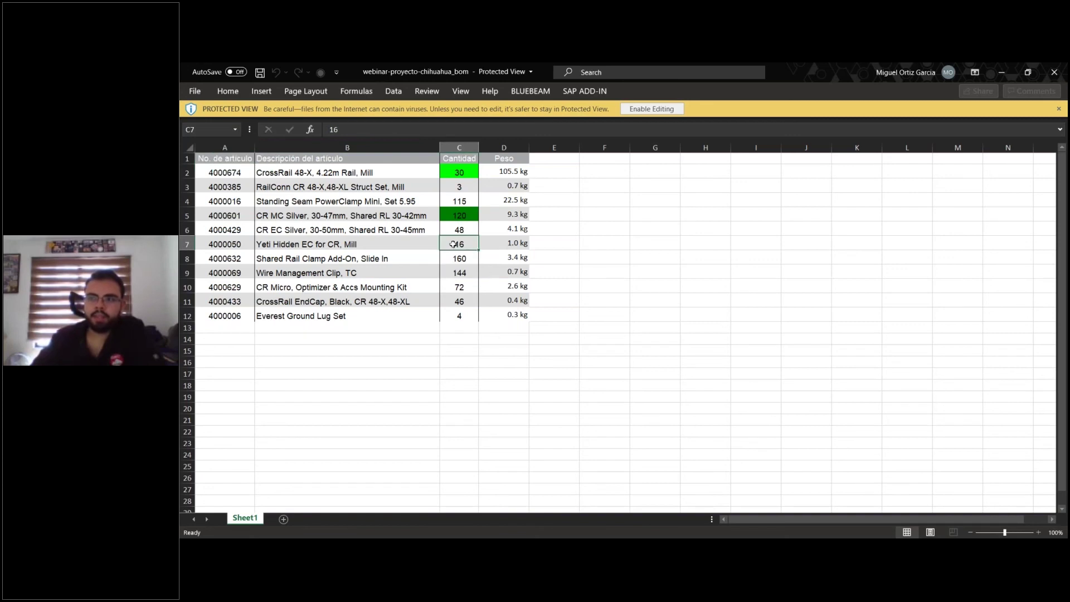
pyautogui.moveTo(457, 164); pyautogui.dragTo(456, 329)
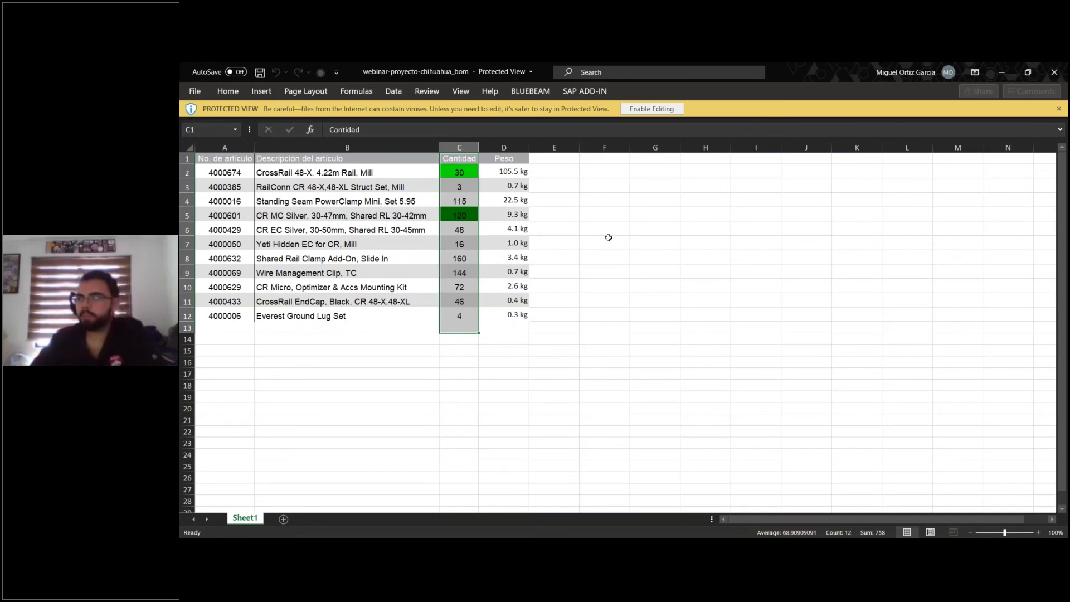
pyautogui.click(1000, 73)
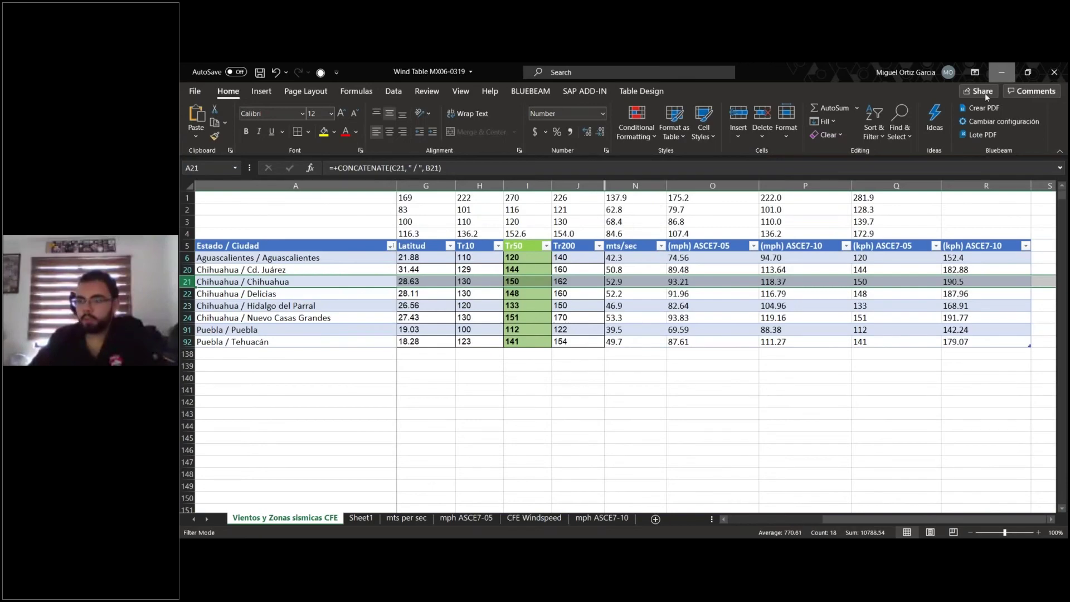
pyautogui.click(1000, 73)
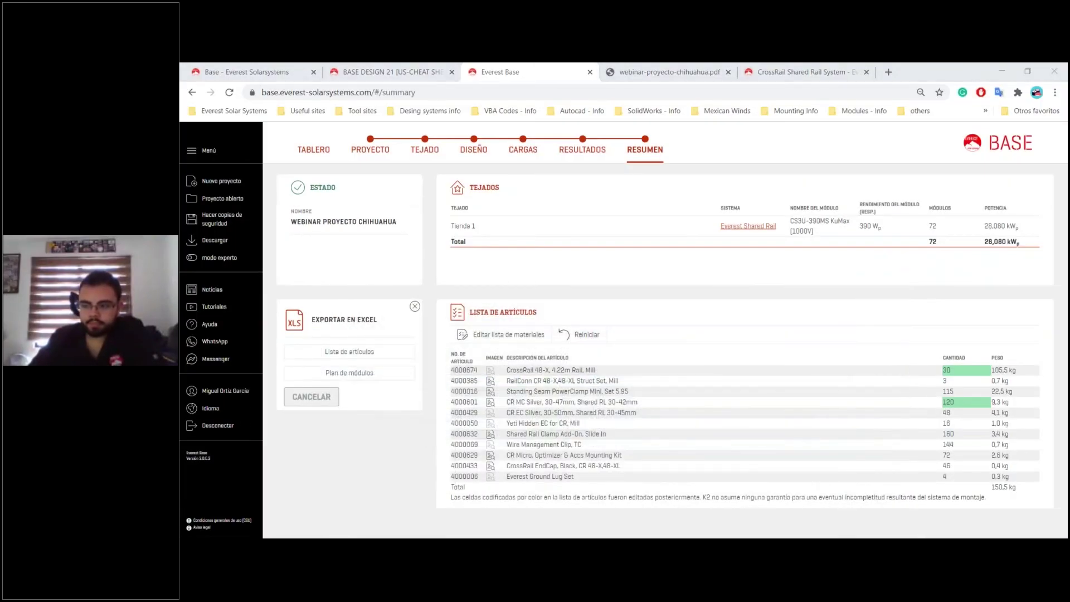
pyautogui.click(567, 507)
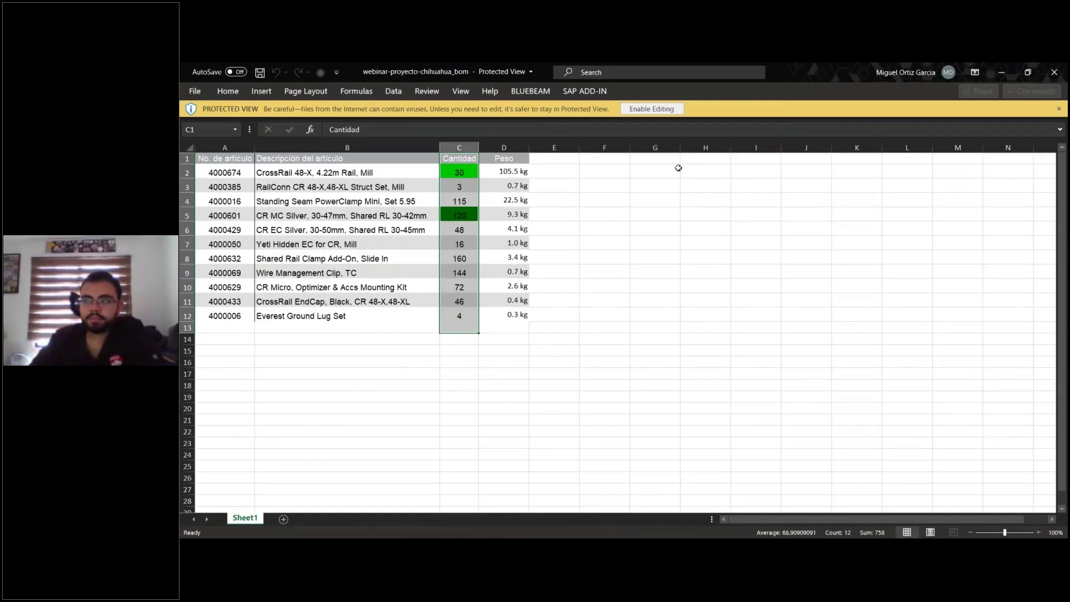
# - Enable editing of the article list workbook and add the column headers Precios in E1 and Total in F1
pyautogui.click(675, 109)
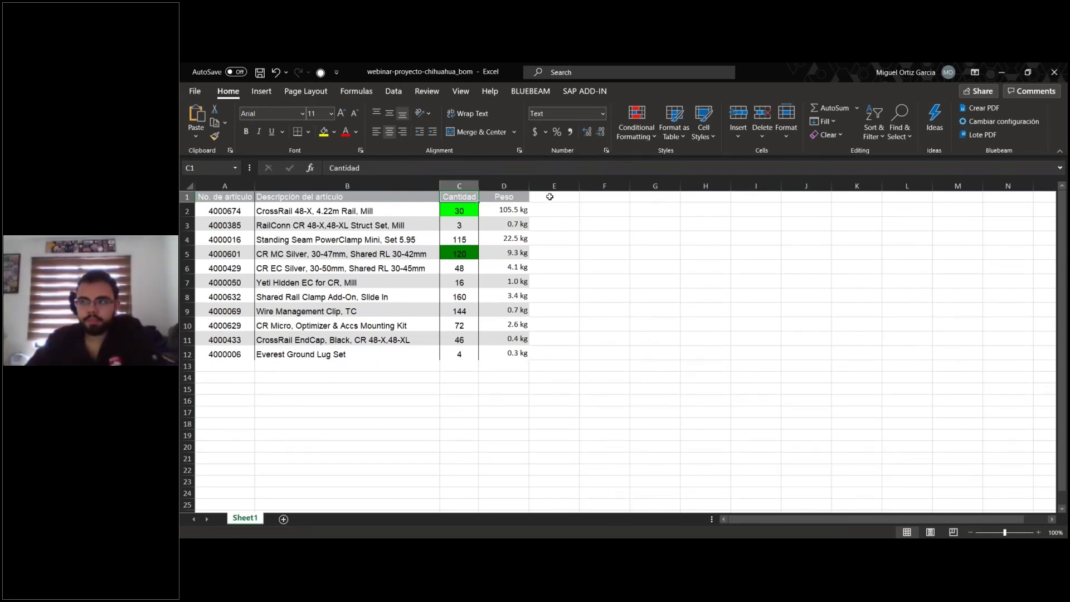
pyautogui.moveTo(550, 196); pyautogui.dragTo(554, 353)
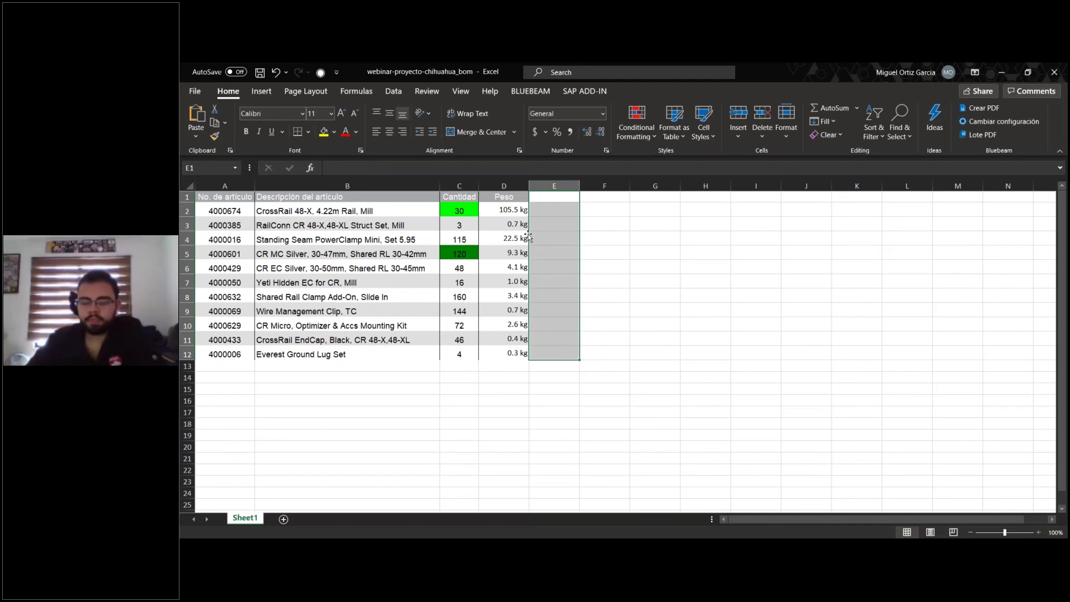
pyautogui.moveTo(551, 210); pyautogui.dragTo(555, 341)
pyautogui.click(543, 197)
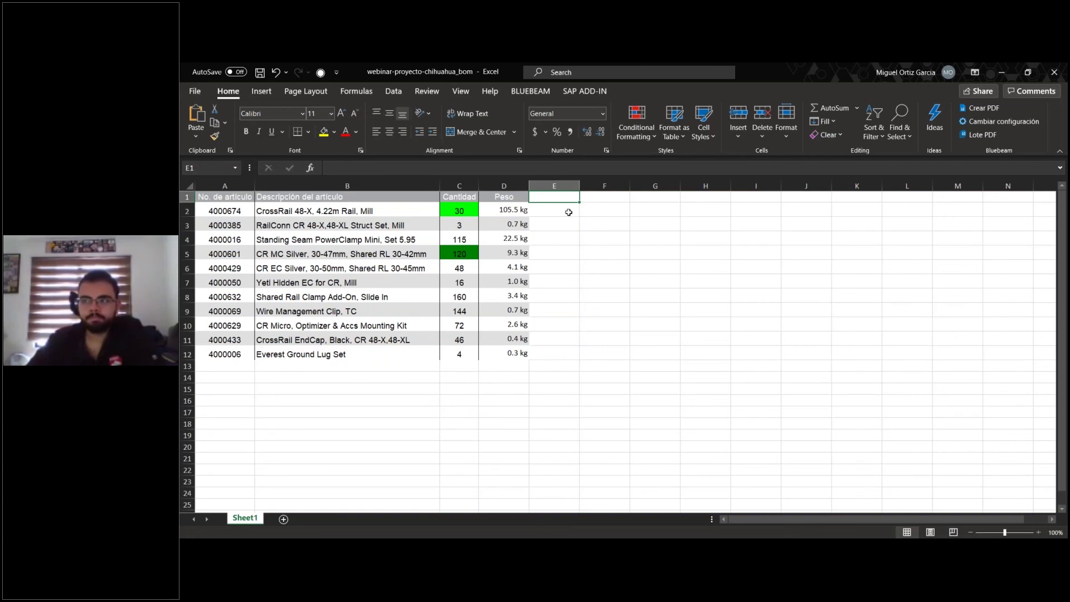
pyautogui.write('Precios')
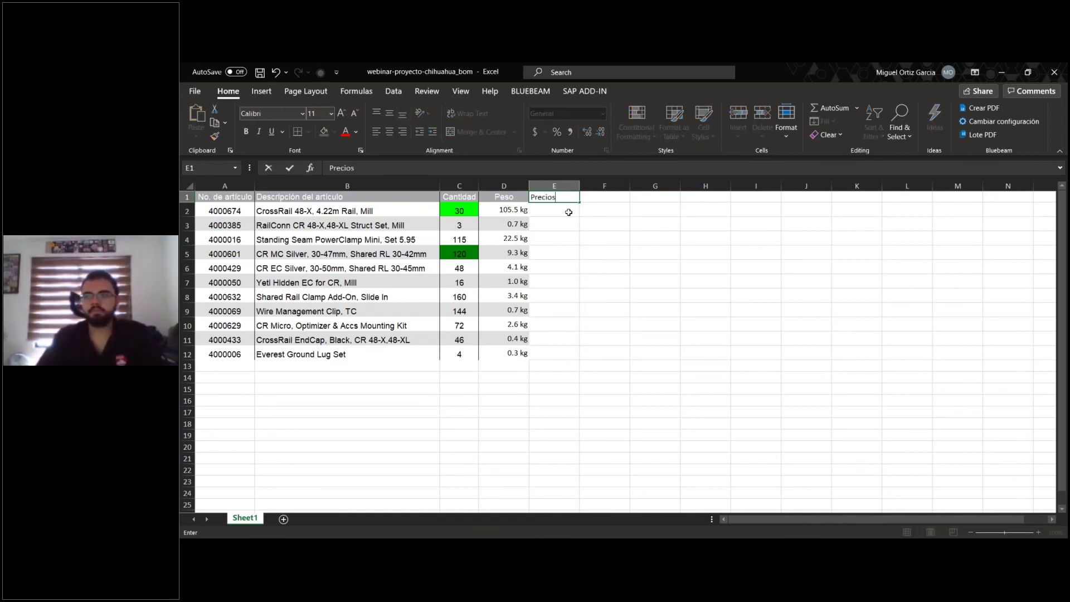
pyautogui.press('Tab')
pyautogui.write('Total')
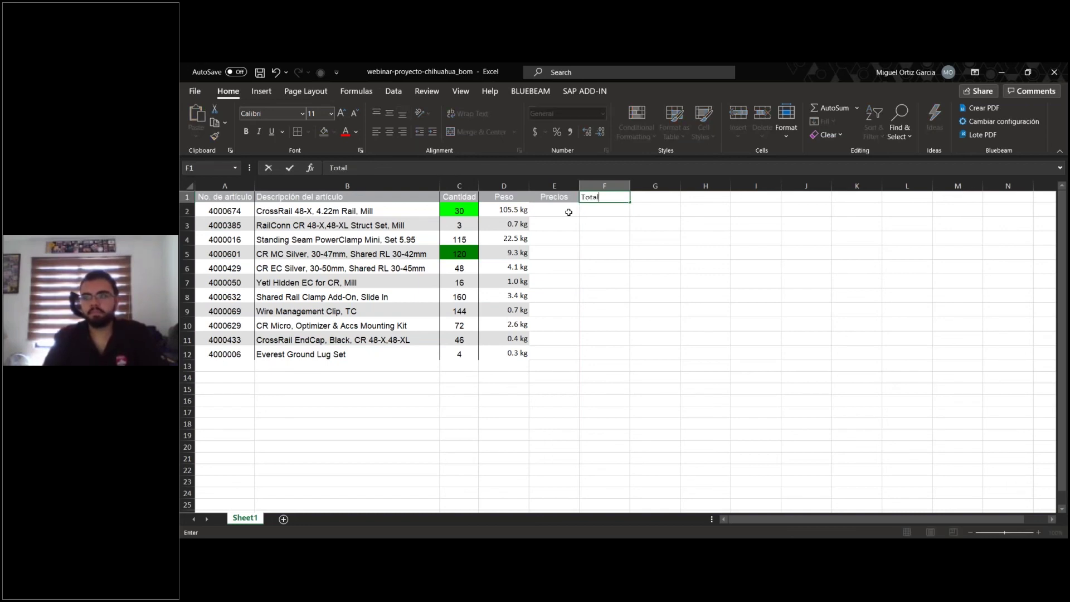
pyautogui.press('Return')
pyautogui.moveTo(568, 212); pyautogui.dragTo(554, 351)
pyautogui.moveTo(597, 210); pyautogui.dragTo(618, 349)
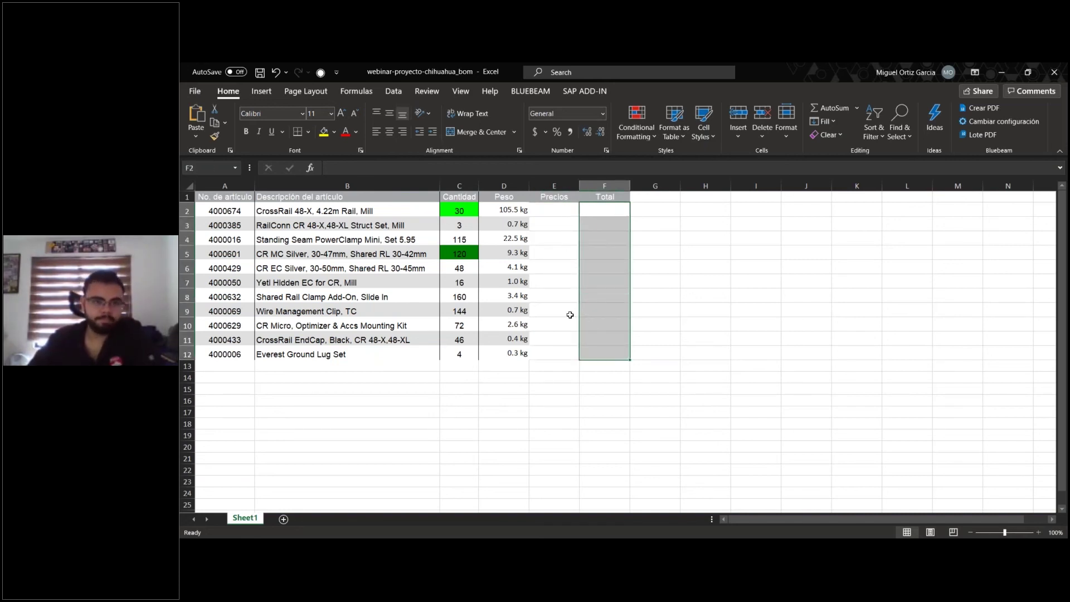
pyautogui.moveTo(552, 207); pyautogui.dragTo(553, 354)
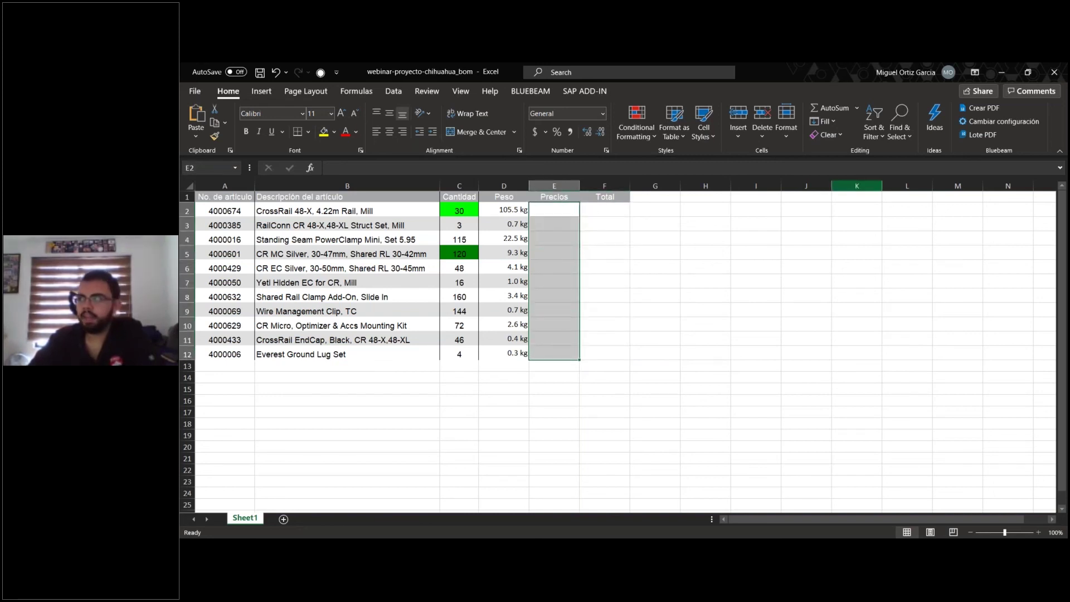
# - Return to Everest Base and open the project in Fronius Solar.Configurator 4.0 from the K2+ inverter design options
pyautogui.click(1000, 72)
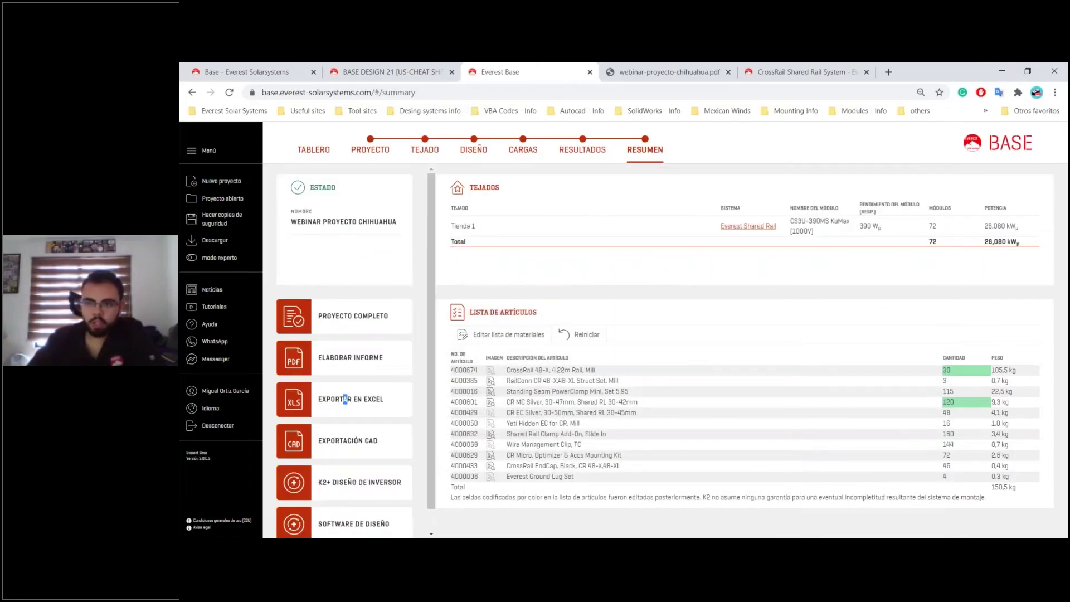
pyautogui.scroll(-1, 385, 285)
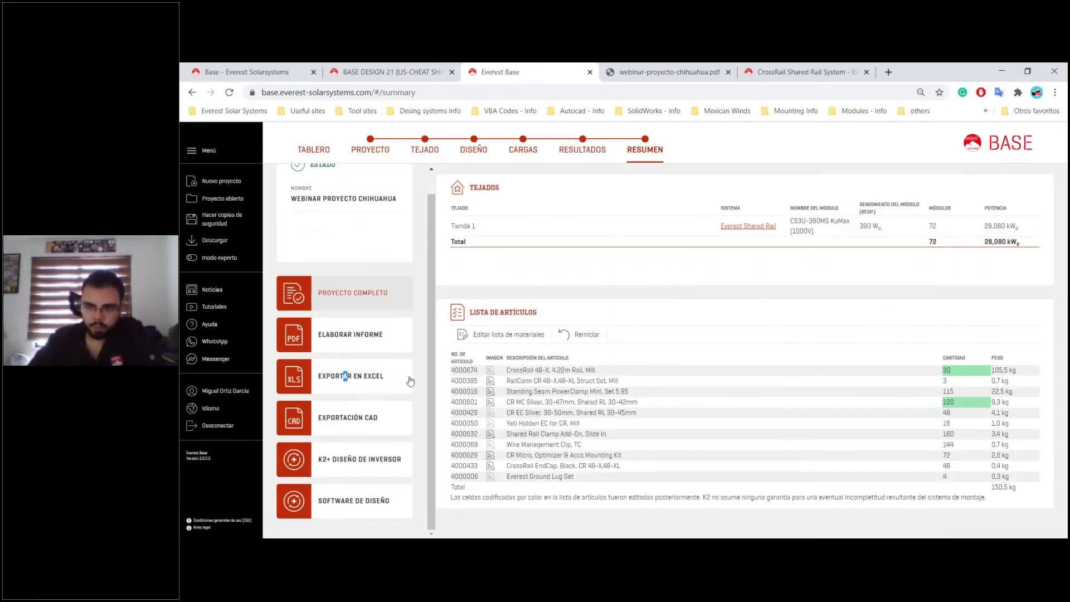
pyautogui.click(323, 467)
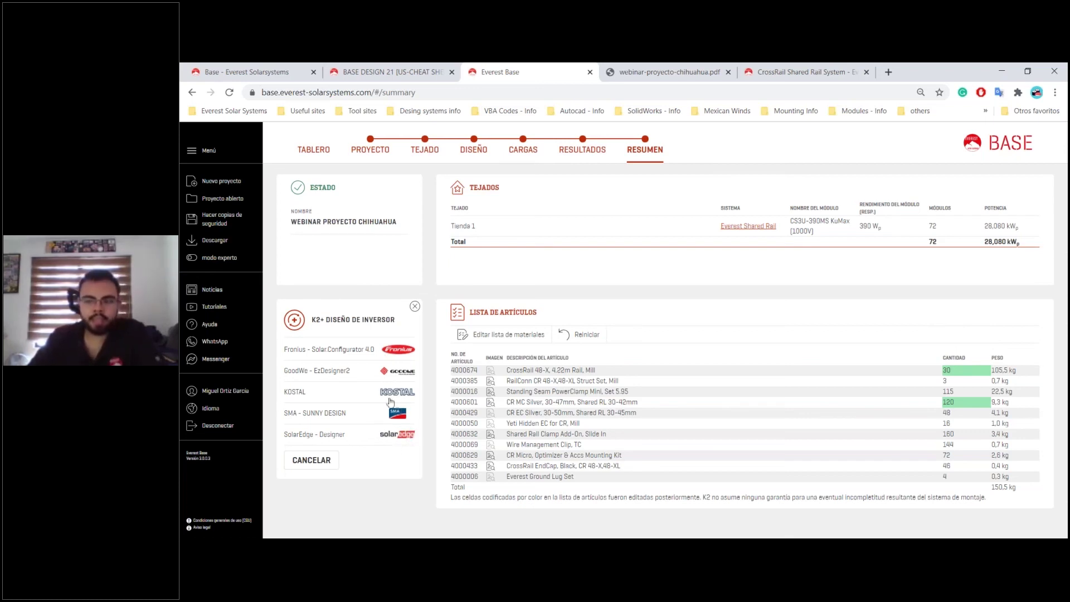
pyautogui.click(399, 351)
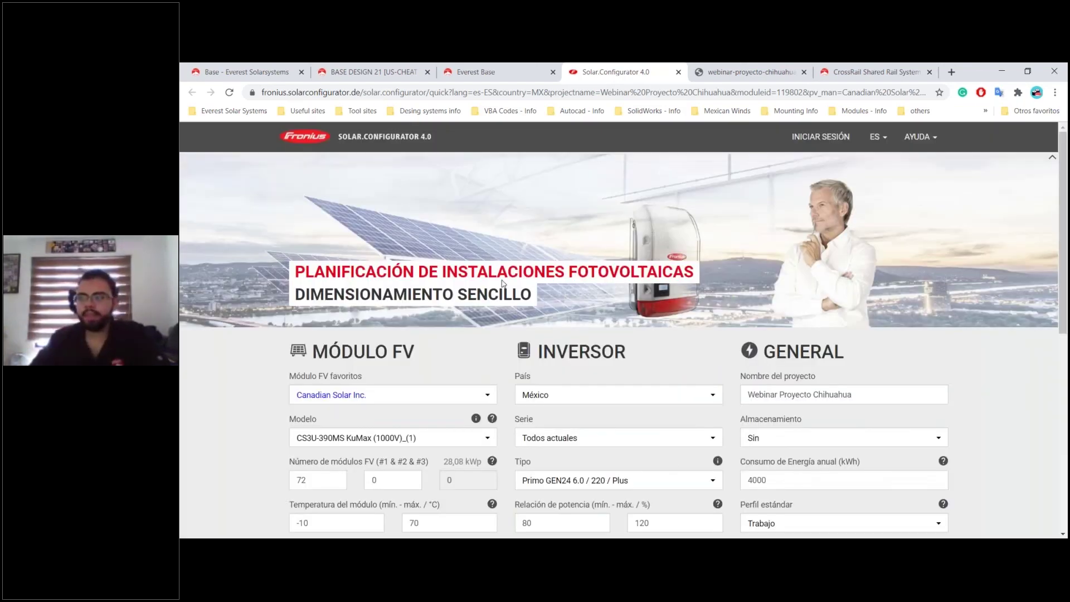
# - Review the transferred module, inverter and project name data and the table of design possibilities in the Fronius configurator
pyautogui.scroll(-1, 756, 375)
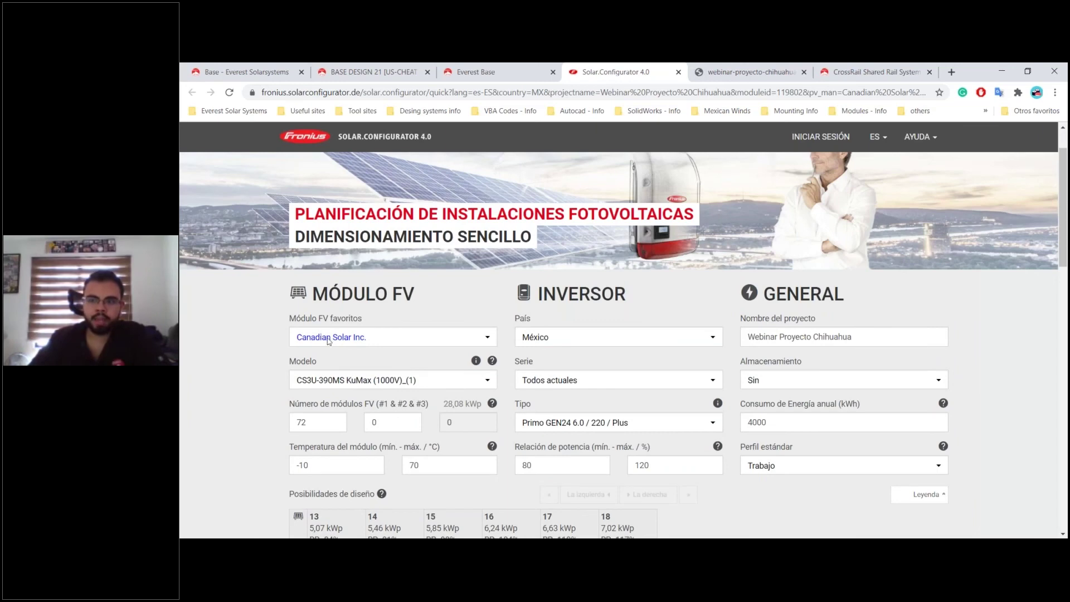
pyautogui.moveTo(783, 350); pyautogui.dragTo(786, 348)
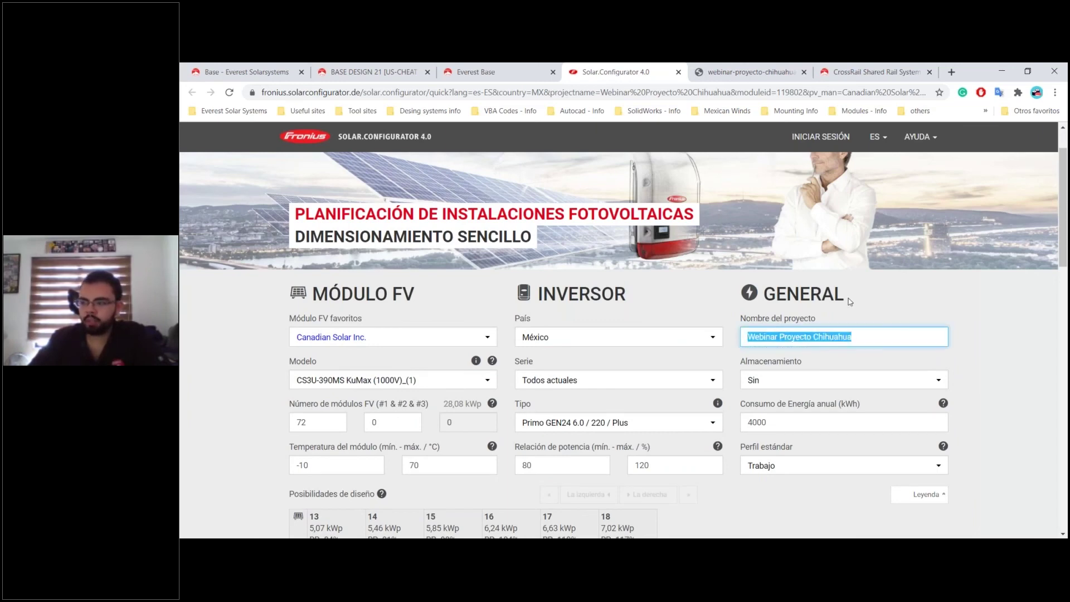
pyautogui.scroll(-6, 501, 312)
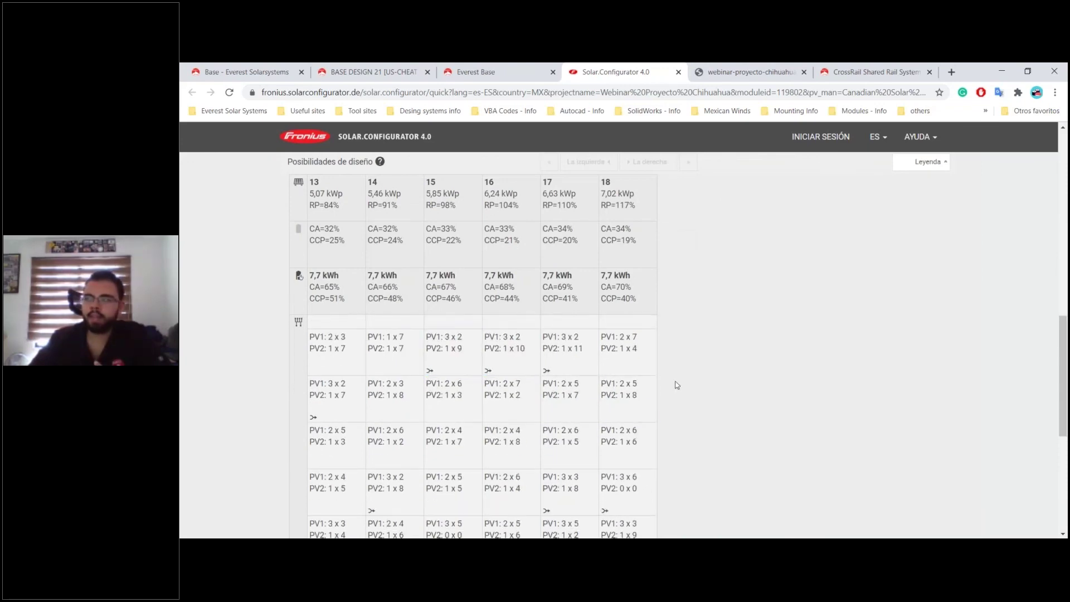
pyautogui.scroll(8, 679, 382)
pyautogui.scroll(-1, 680, 382)
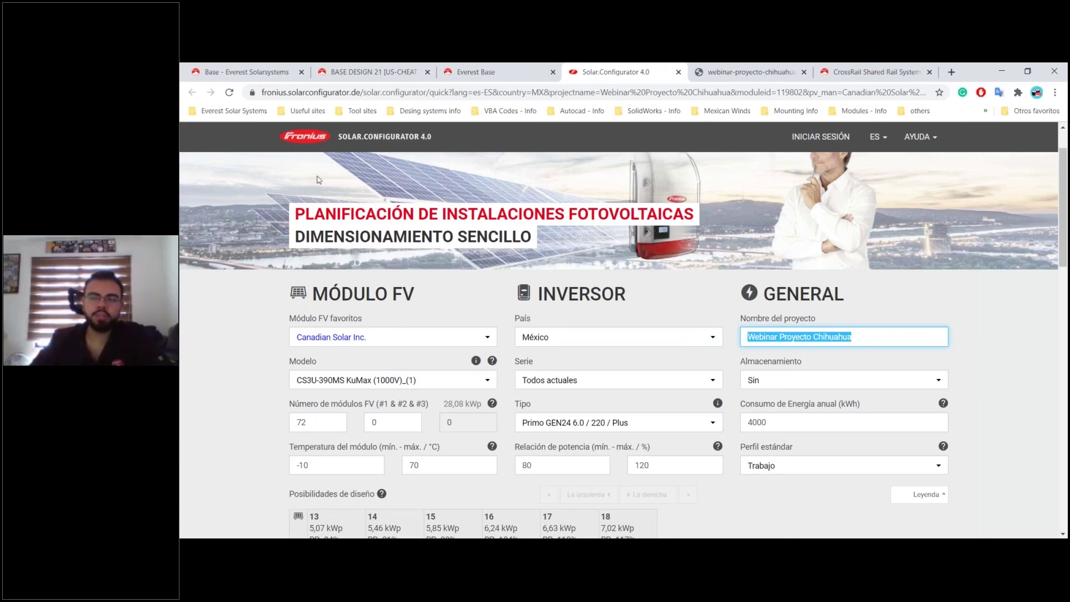
# - Switch back to the Everest Base summary, check which design software connections are offered, and close that list
pyautogui.click(491, 72)
pyautogui.scroll(-2, 377, 438)
pyautogui.scroll(2, 390, 424)
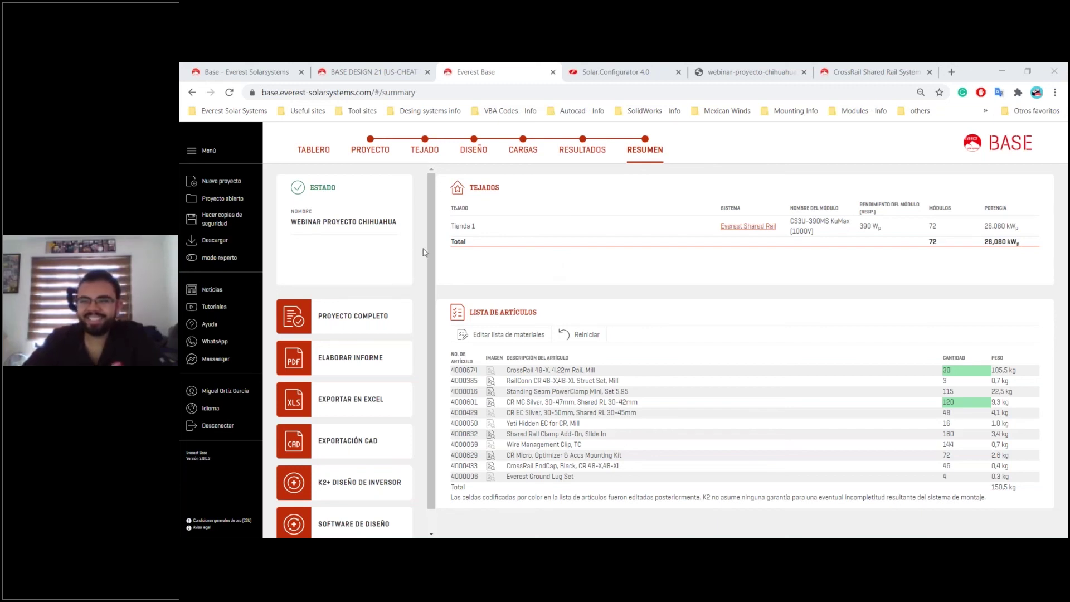
pyautogui.scroll(-1, 423, 249)
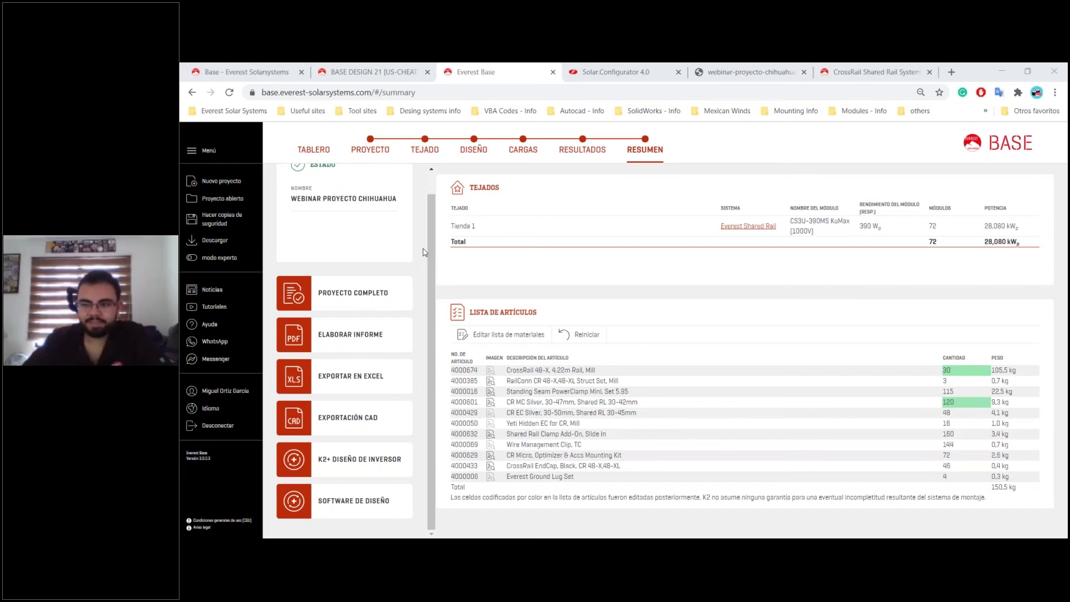
pyautogui.scroll(1, 423, 251)
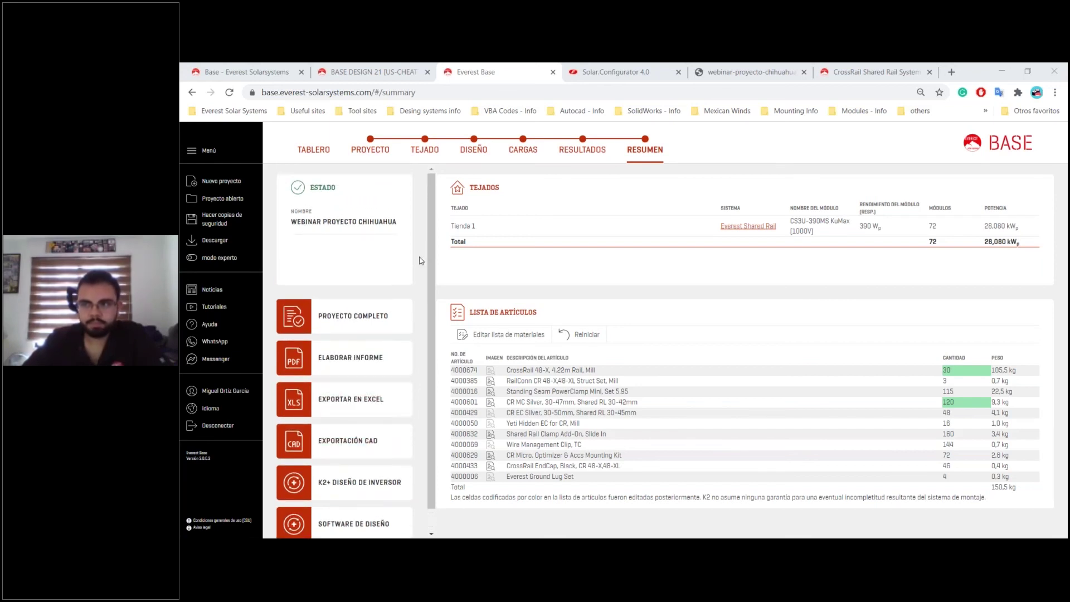
pyautogui.scroll(-1, 421, 261)
pyautogui.scroll(1, 421, 262)
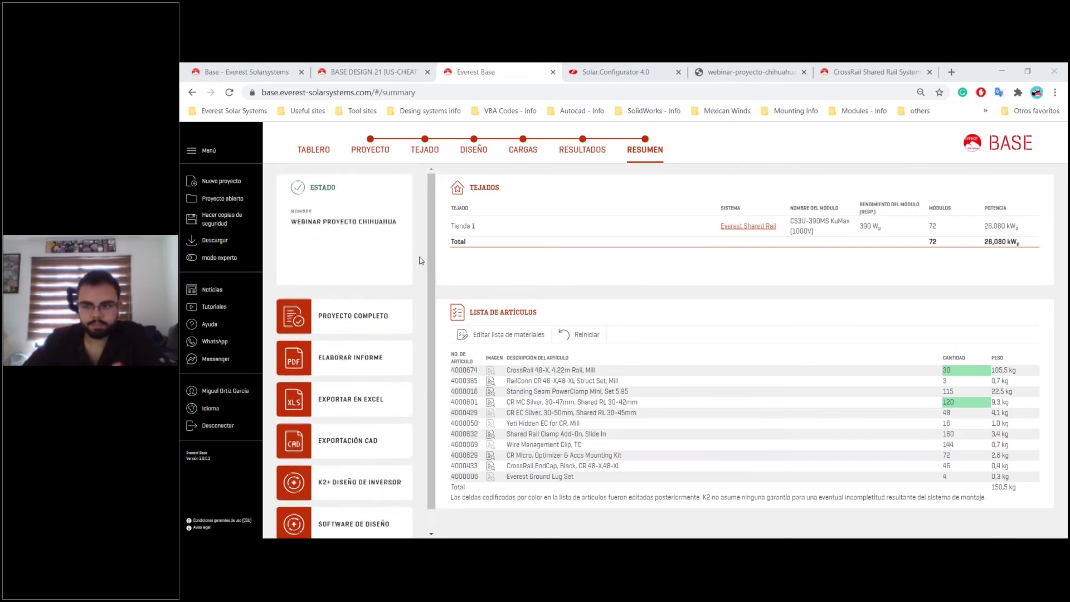
pyautogui.click(357, 524)
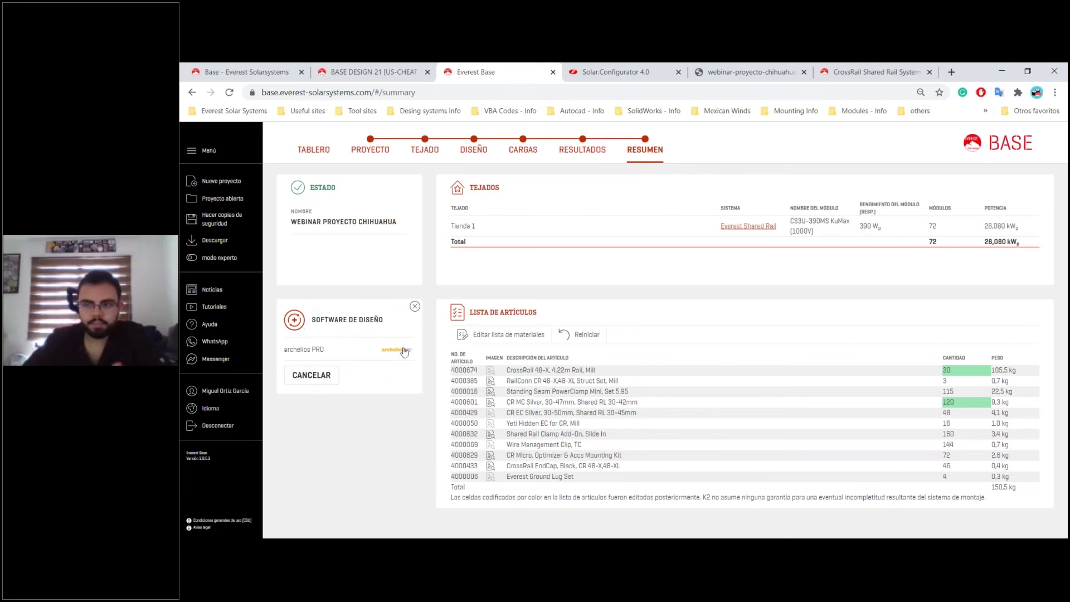
pyautogui.click(415, 307)
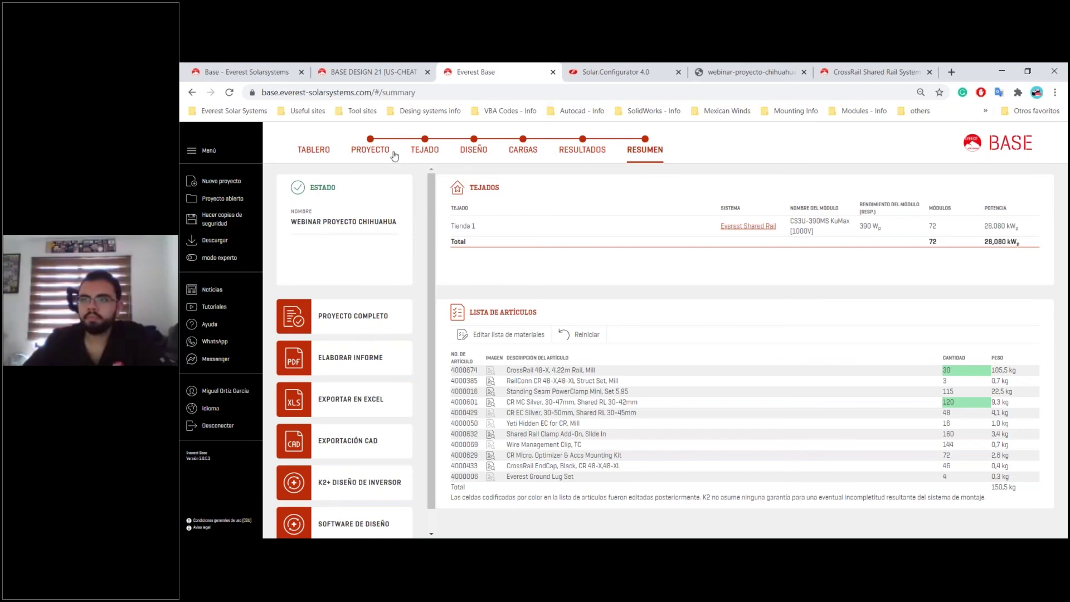
# - Go back to the project data and inspect the site location on the satellite map
pyautogui.click(377, 152)
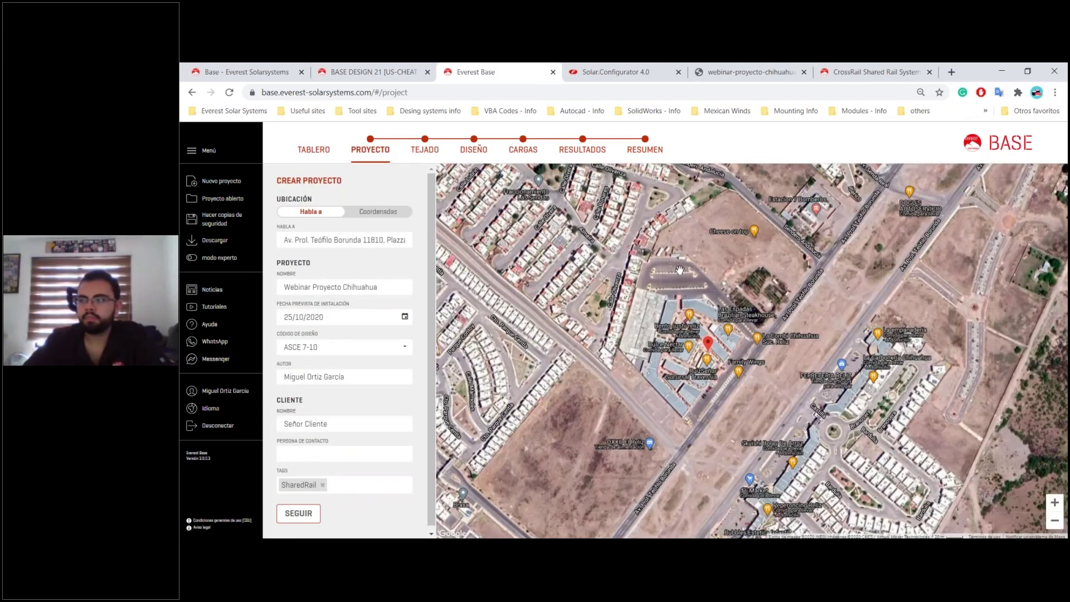
pyautogui.scroll(-2, 679, 270)
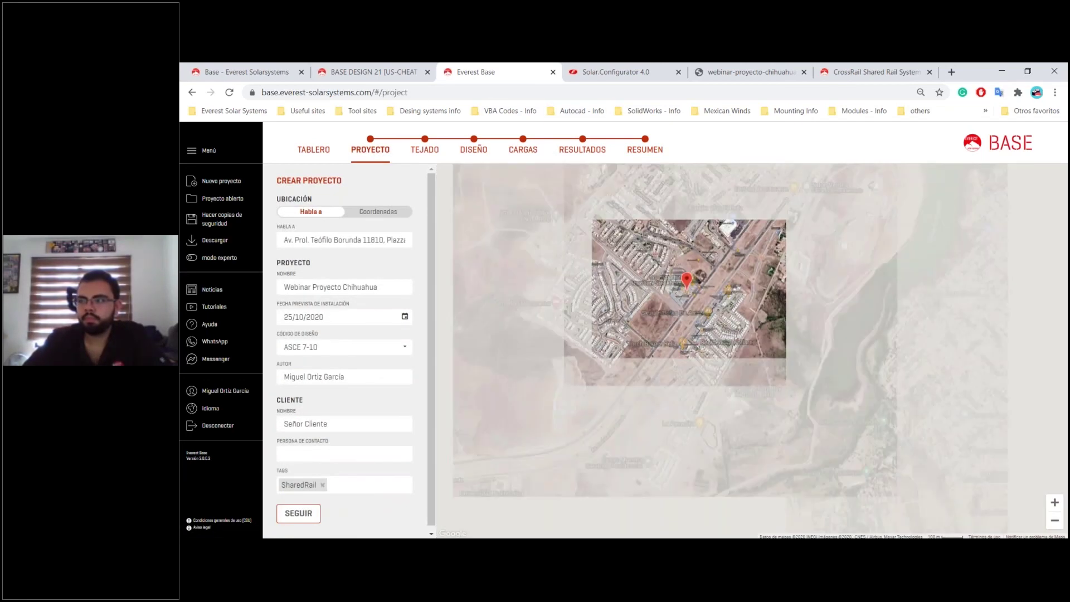
pyautogui.scroll(3, 713, 299)
pyautogui.scroll(1, 713, 299)
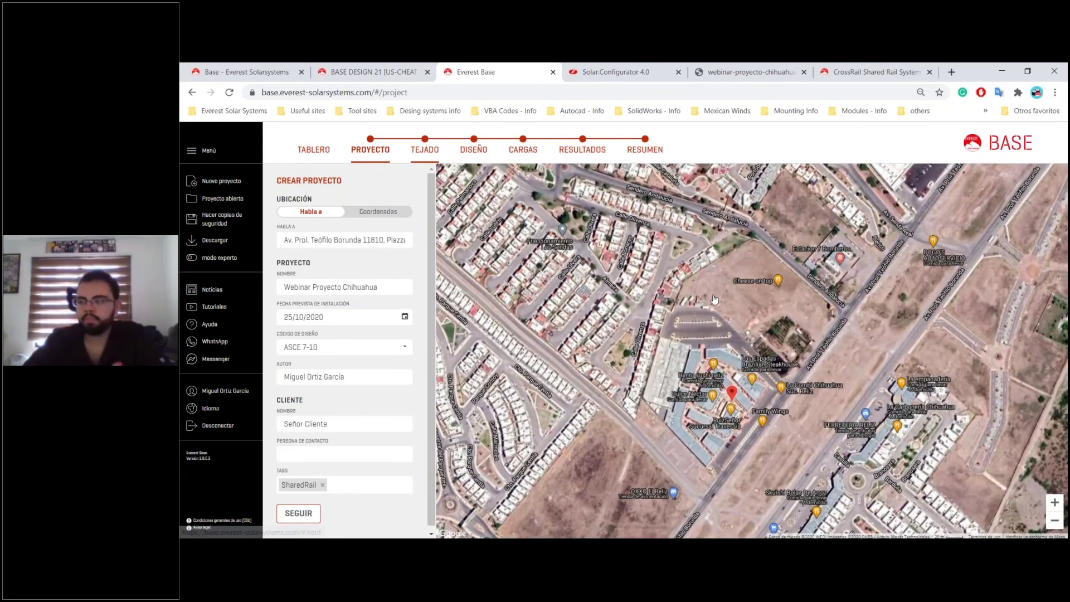
# - Open the roof stage and examine the module layout and obstacles on the Tienda 1 roof
pyautogui.press('Return')
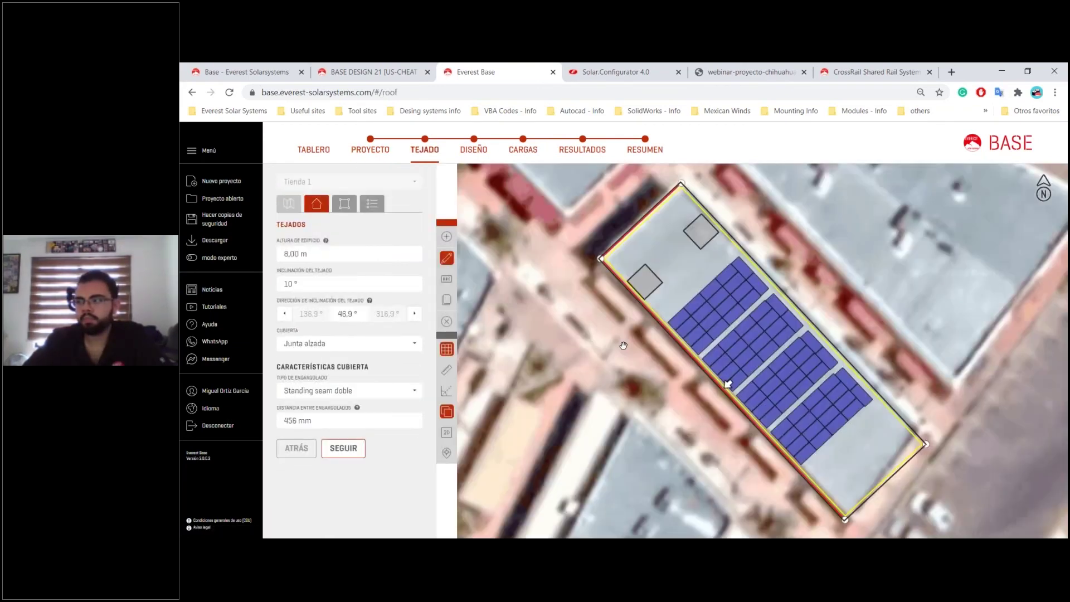
pyautogui.click(447, 433)
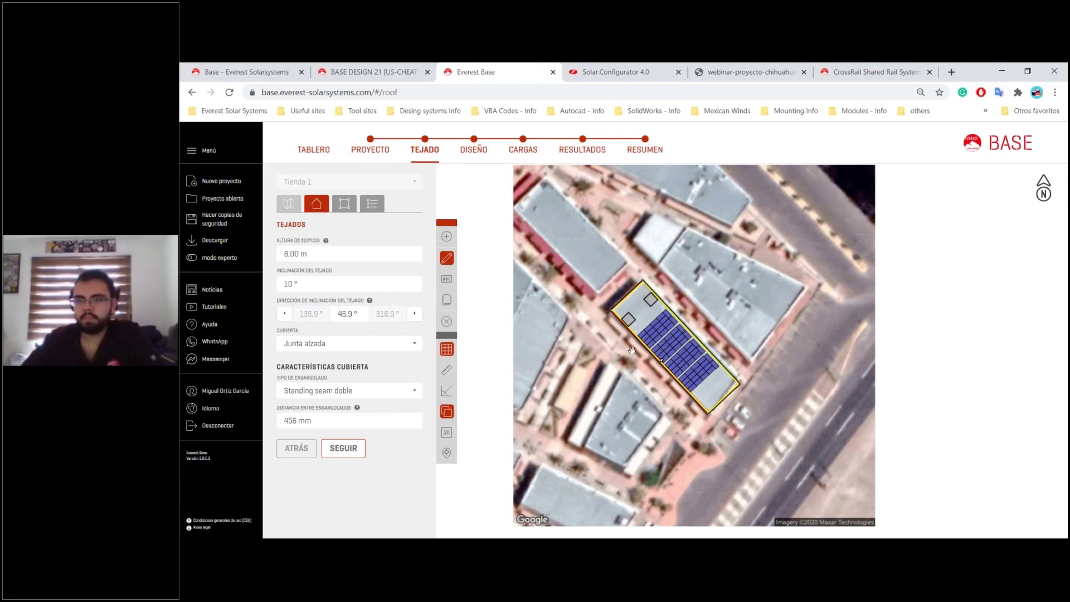
pyautogui.scroll(3, 666, 348)
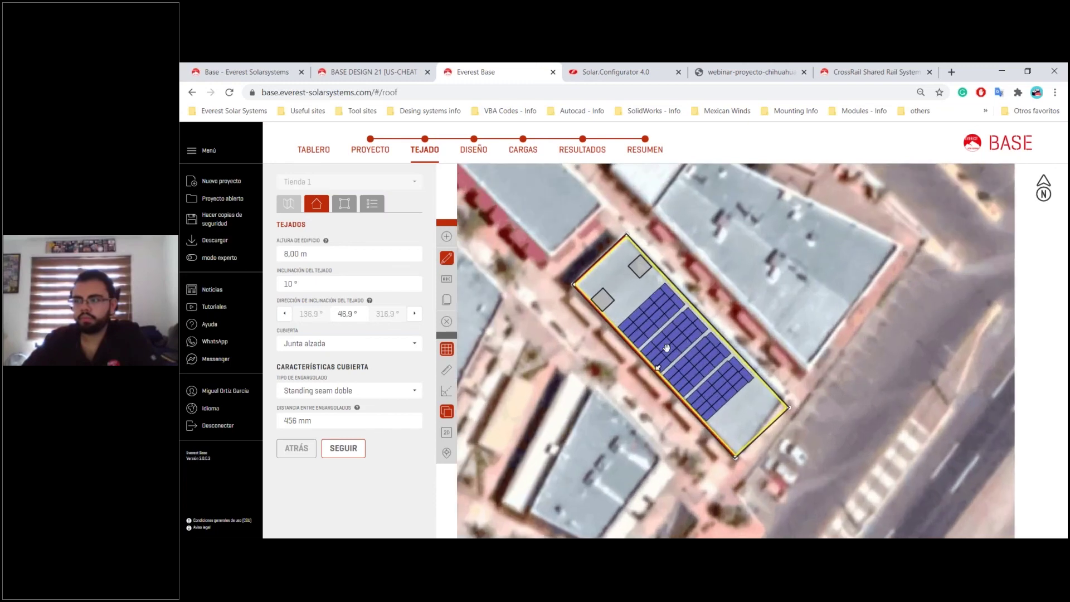
pyautogui.scroll(2, 605, 371)
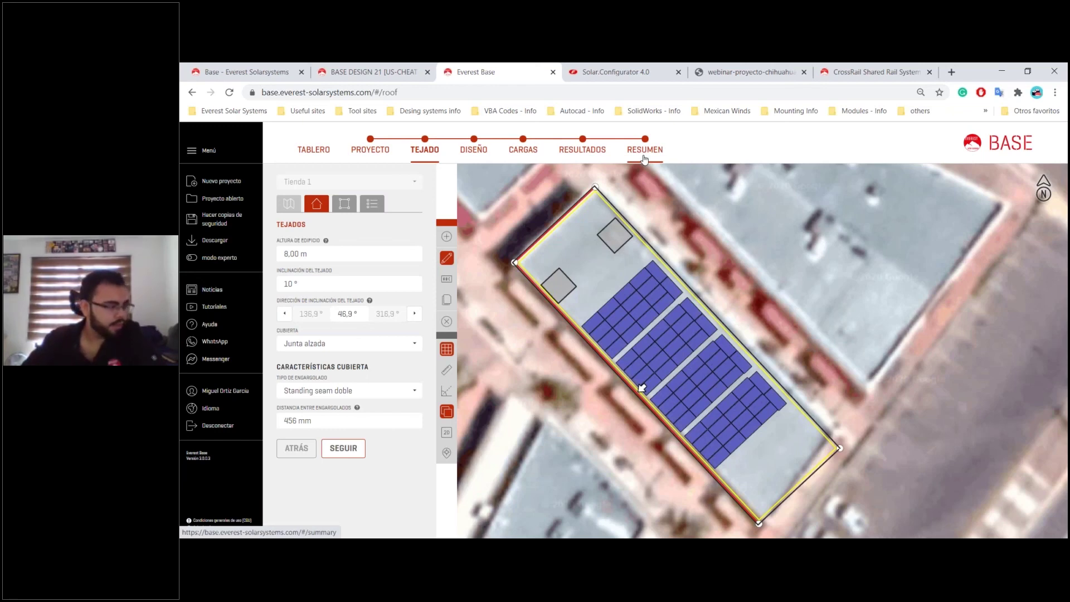
pyautogui.scroll(-1, 598, 242)
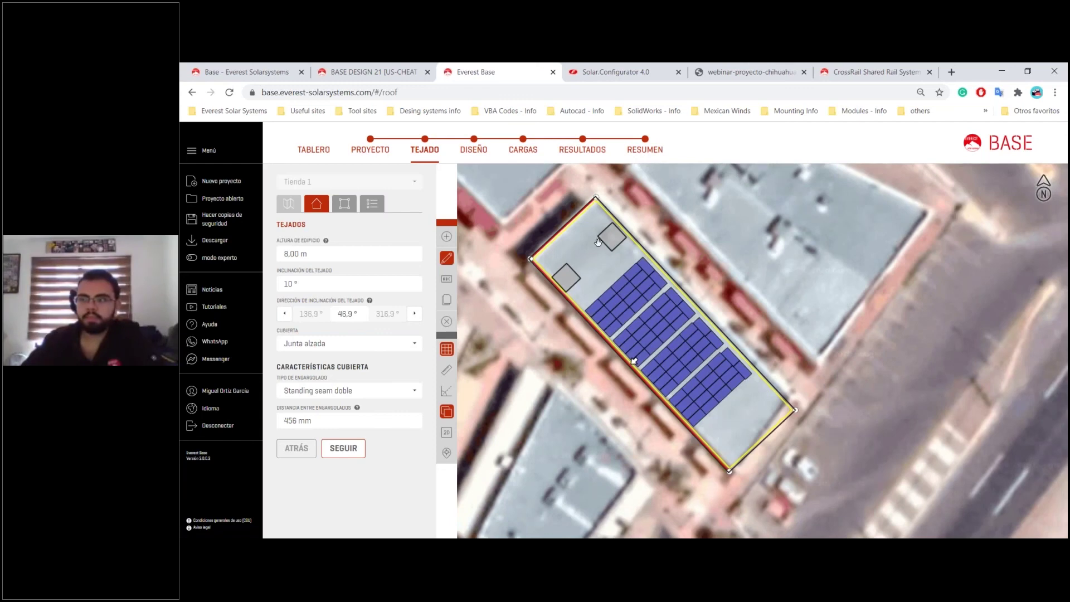
pyautogui.scroll(-1, 597, 242)
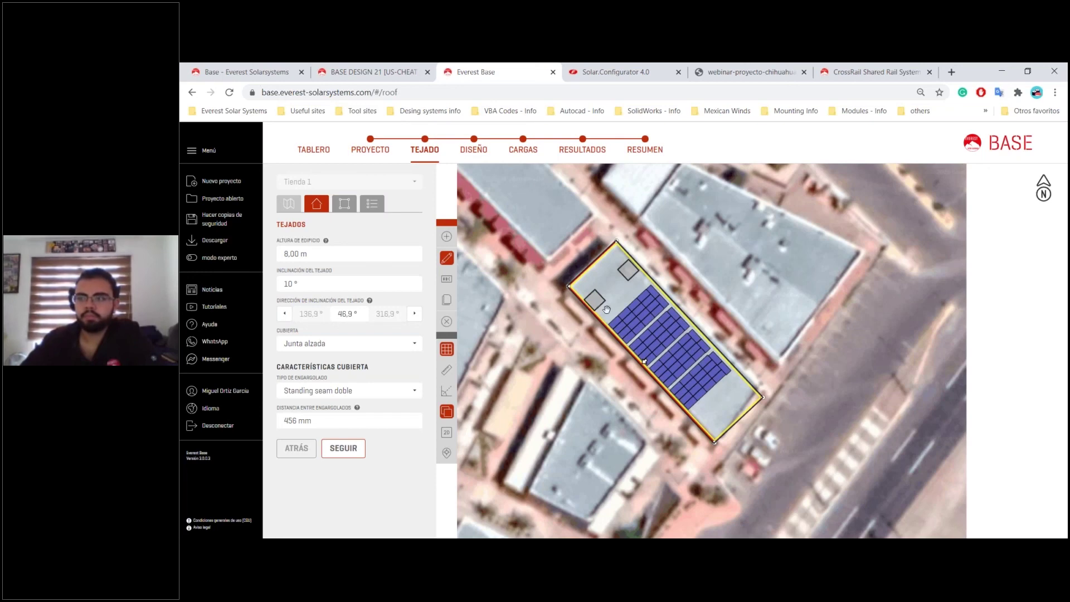
pyautogui.scroll(-2, 606, 310)
# - Switch to the Everest Solarsystems Base web page and look over the Everest Base 3.0 section with its start and Cheat Sheet links
pyautogui.click(254, 73)
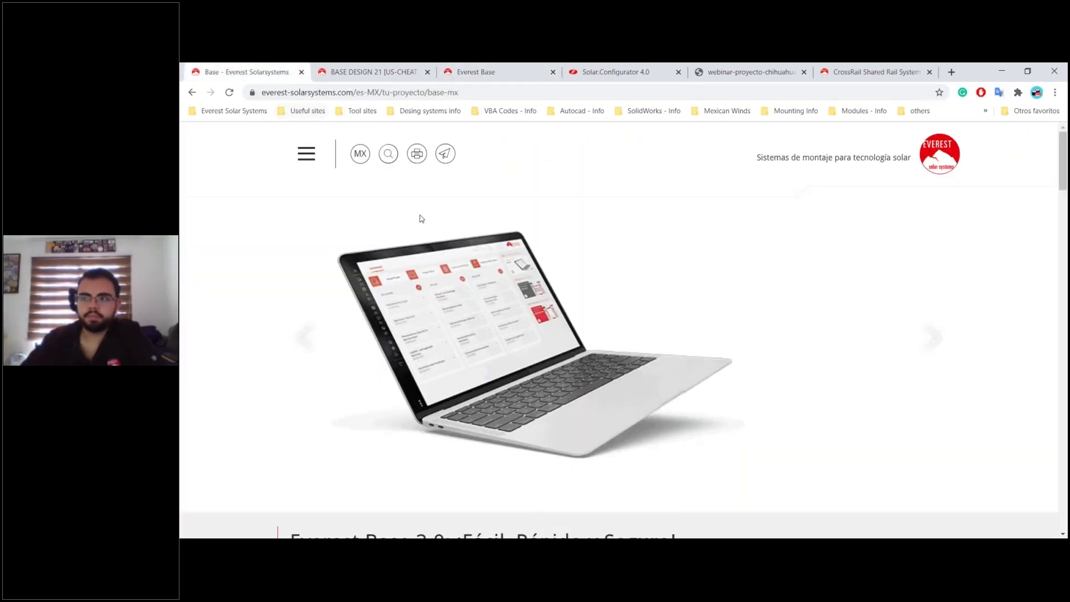
pyautogui.scroll(-6, 420, 219)
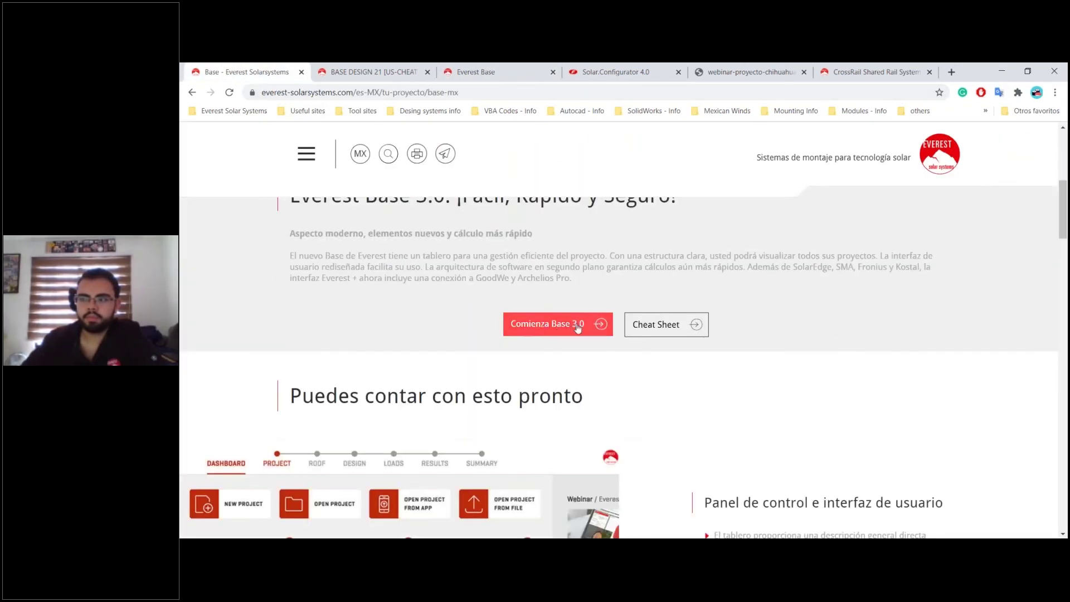
pyautogui.scroll(4, 557, 337)
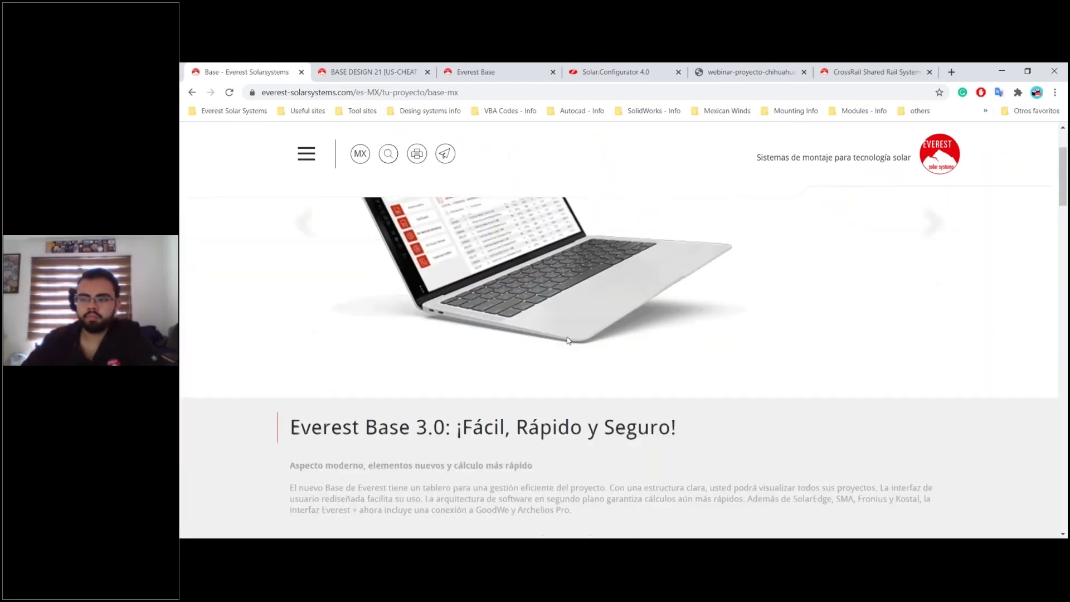
pyautogui.scroll(-2, 567, 340)
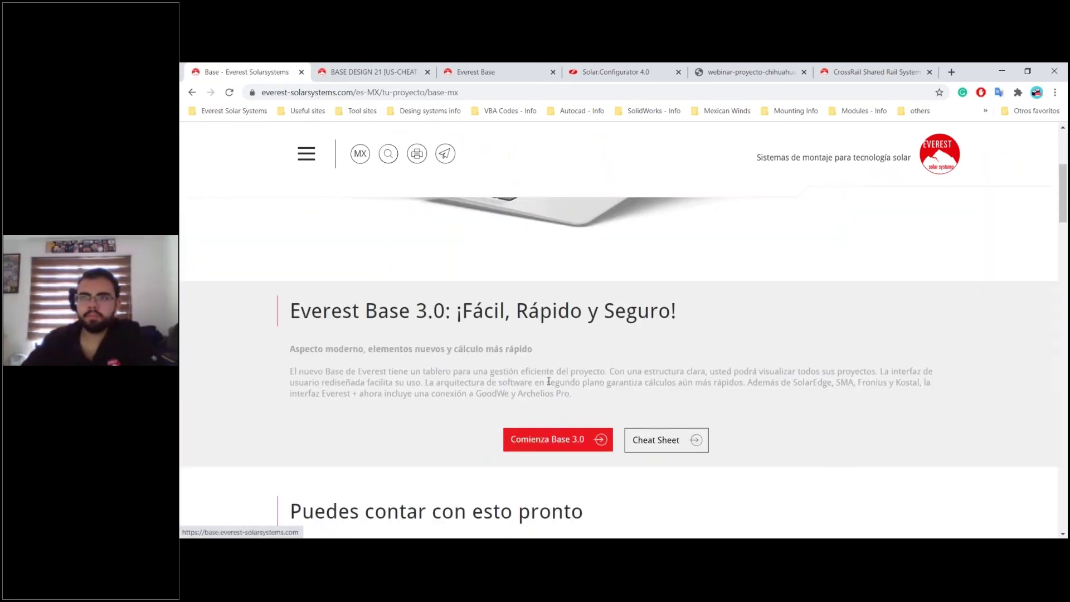
pyautogui.scroll(4, 549, 381)
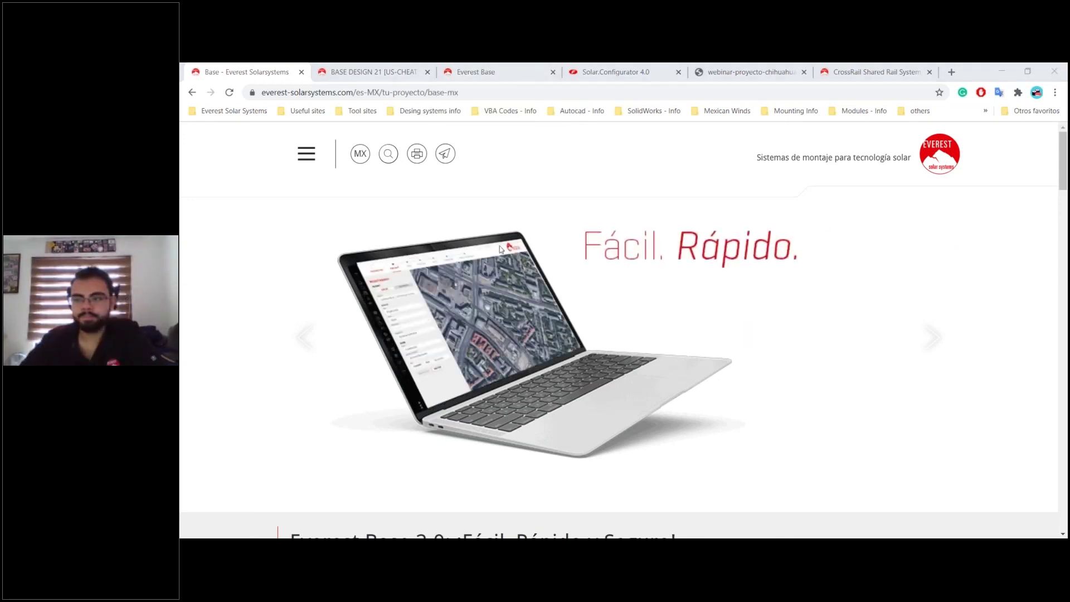
# - Leave the Everest Base 3.0 web page and switch back to the module layout on the Tienda 1 roof
pyautogui.scroll(-1, 504, 251)
pyautogui.scroll(1, 504, 251)
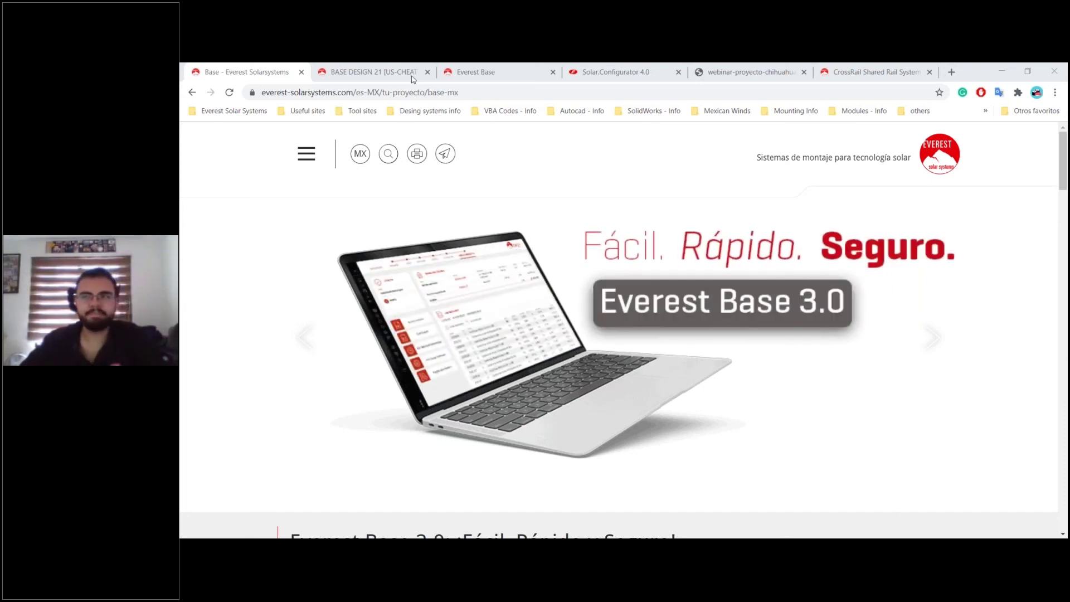
pyautogui.click(499, 75)
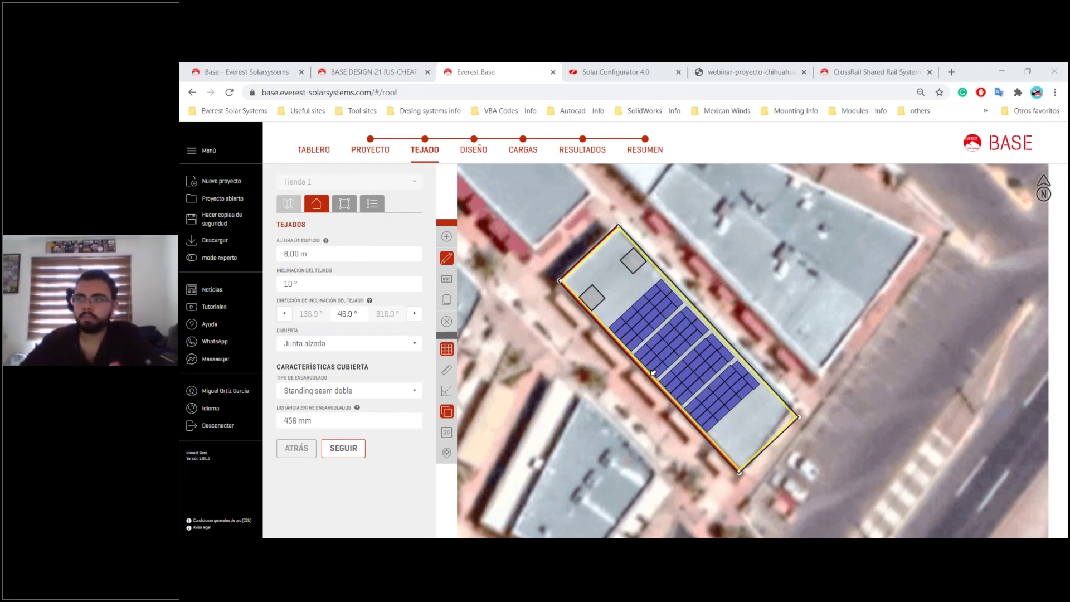
# - Switch to the webinar-proyecto-chihuahua_bom workbook in Excel, enter +C2*E2 in F2 and fill the Total formula down to F12
pyautogui.hotkey('alt', 'Tab')
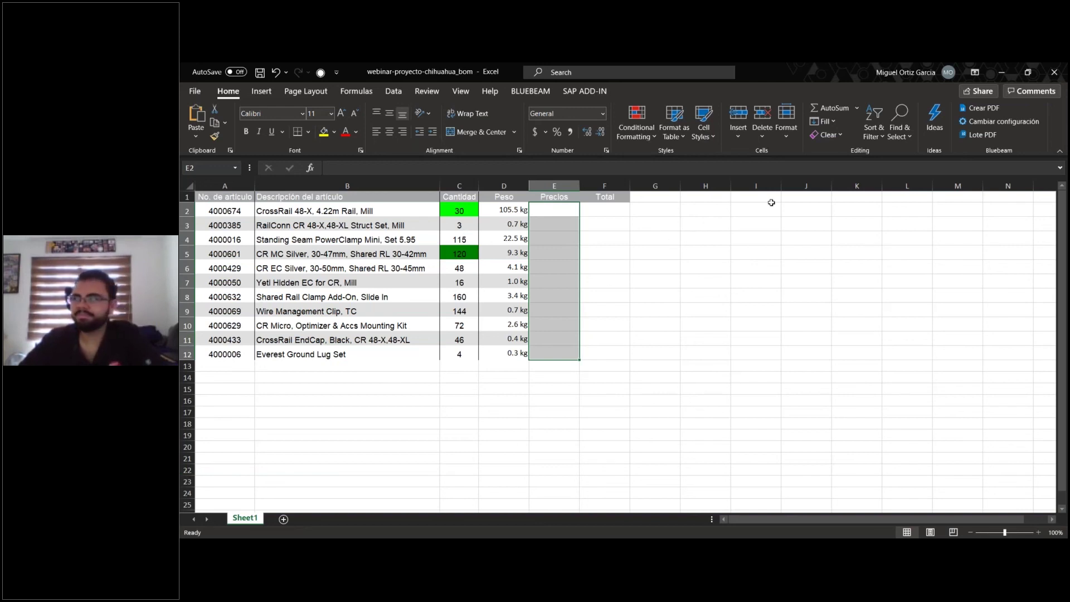
pyautogui.click(597, 211)
pyautogui.write('+')
pyautogui.press('Left')
pyautogui.press('Left')
pyautogui.press('Left')
pyautogui.write('+C2*')
pyautogui.press('Left')
pyautogui.press('Left')
pyautogui.press('Right')
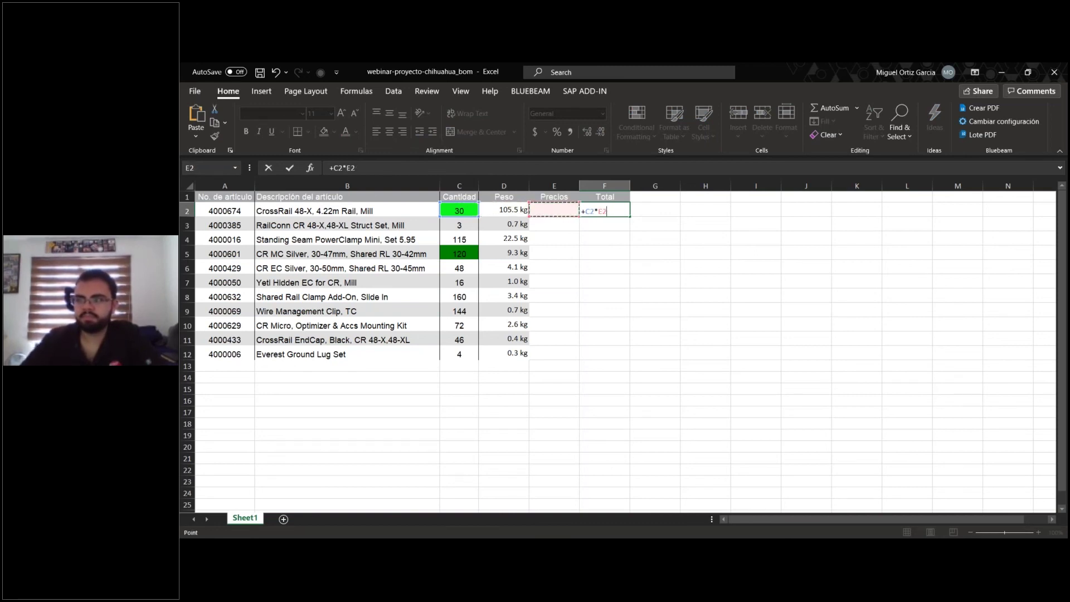
pyautogui.press('Return')
pyautogui.click(619, 211)
pyautogui.moveTo(628, 216); pyautogui.dragTo(620, 360)
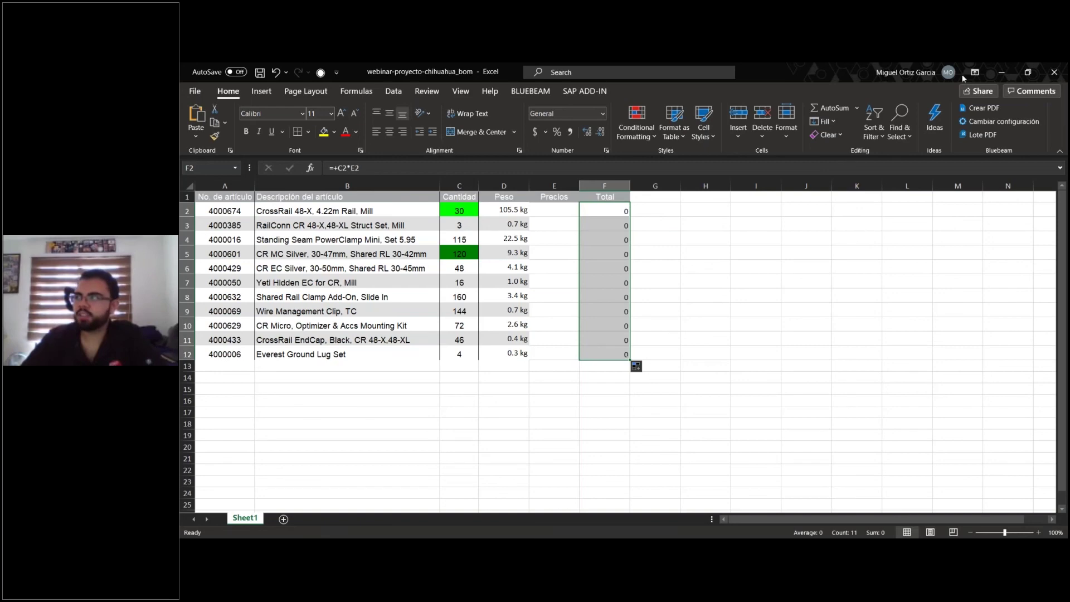
# - Return from Excel to Everest Base, look over the project summary with its article list, and go back to the project data
pyautogui.click(1001, 73)
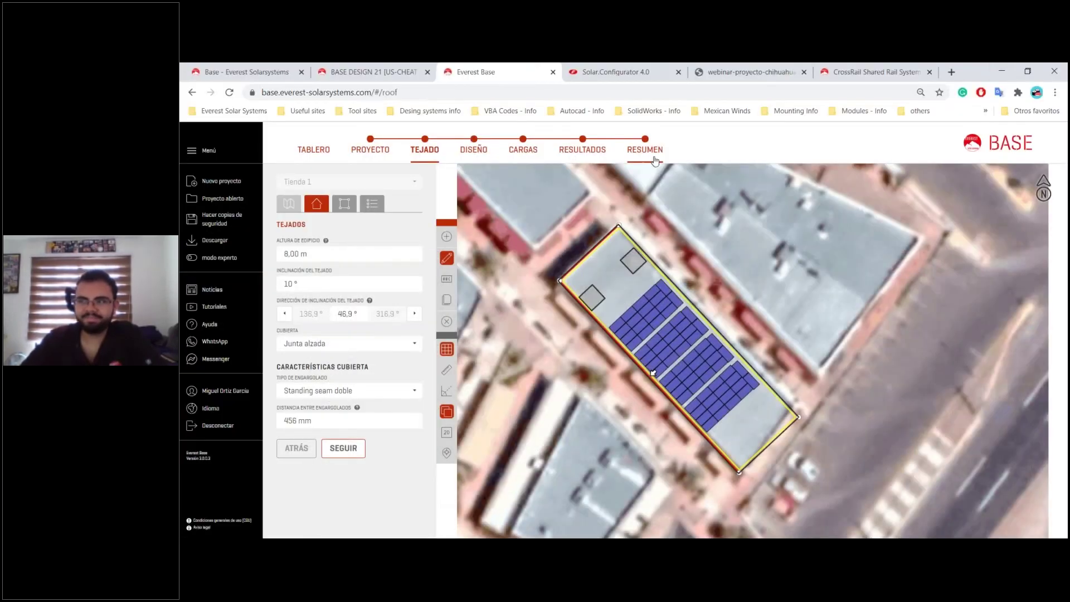
pyautogui.click(644, 150)
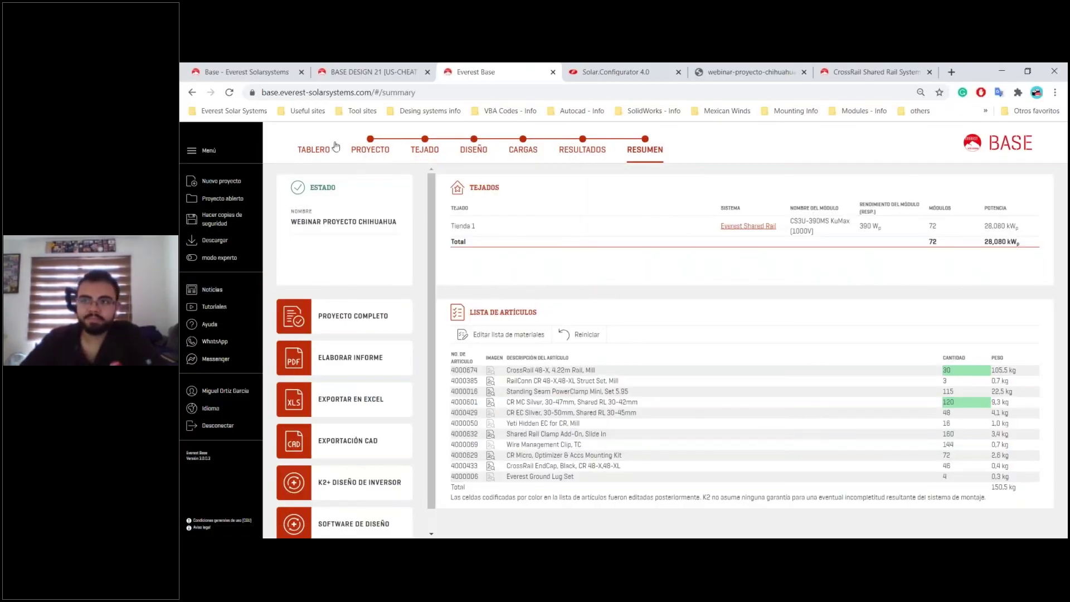
pyautogui.click(377, 154)
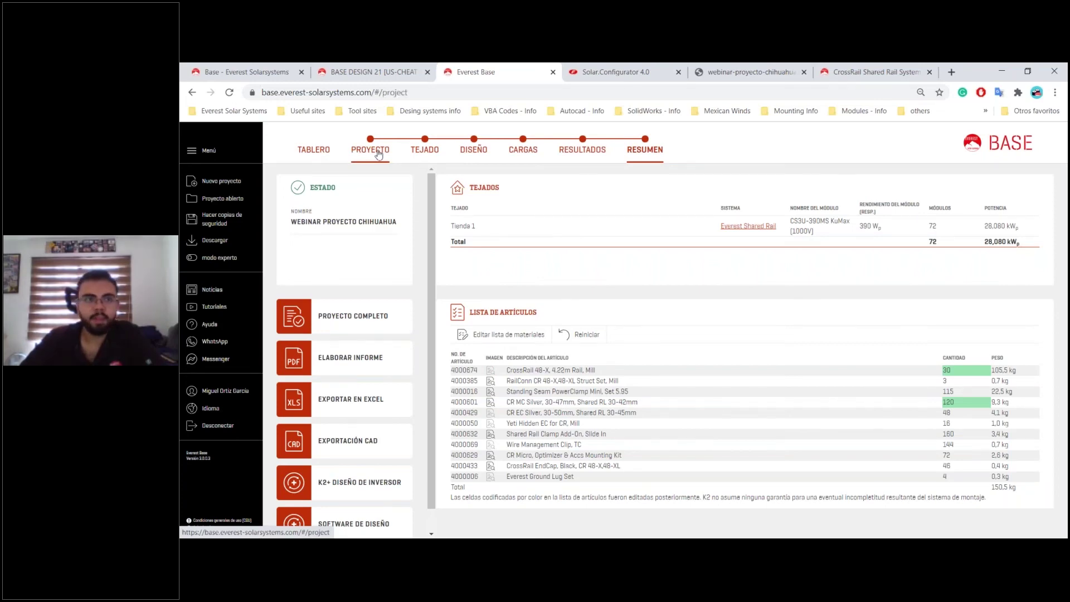